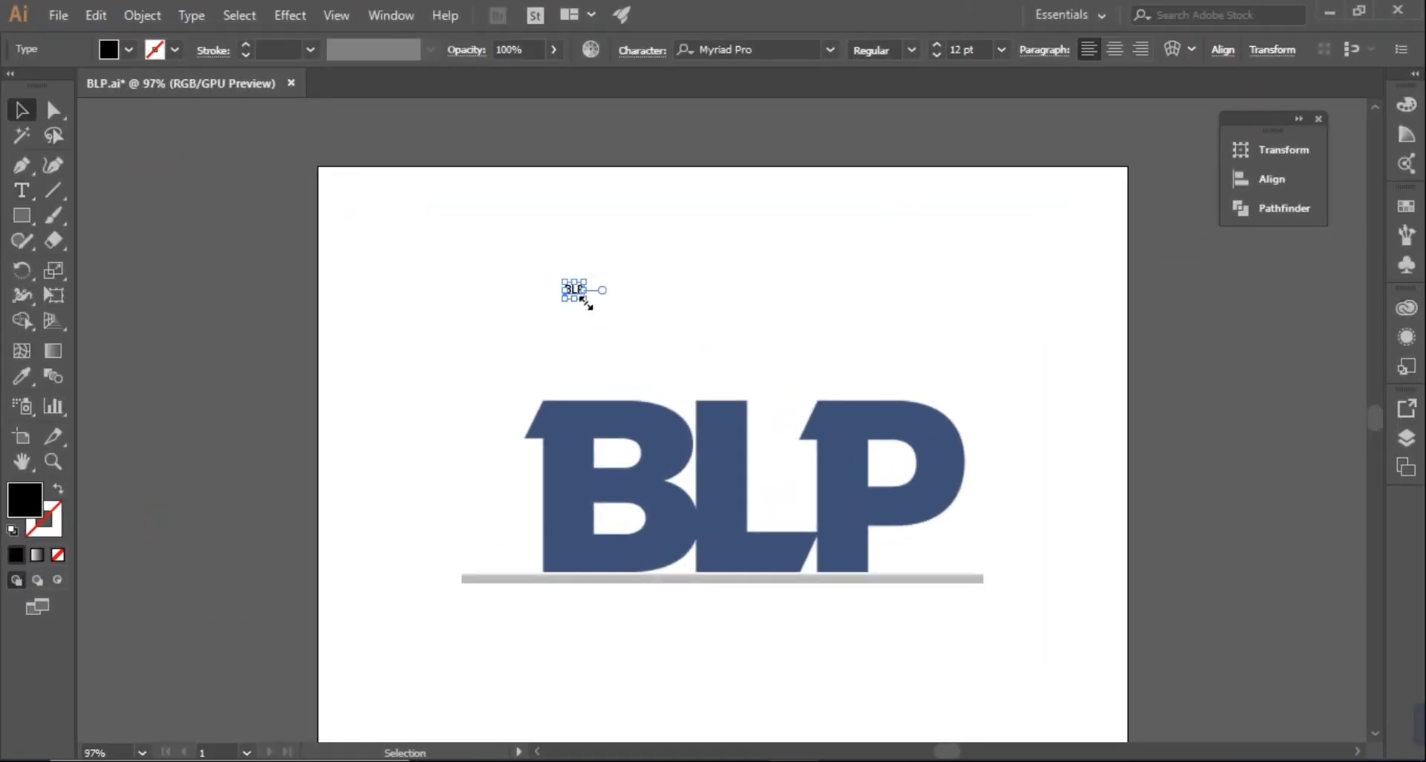
Step: Scale up the BLP text, move the blue logo lower, and place the text above it
{"action": "left_click_drag", "start_coordinate": [585, 300], "coordinate": [725, 390]}
{"action": "key", "text": "ctrl+1"}
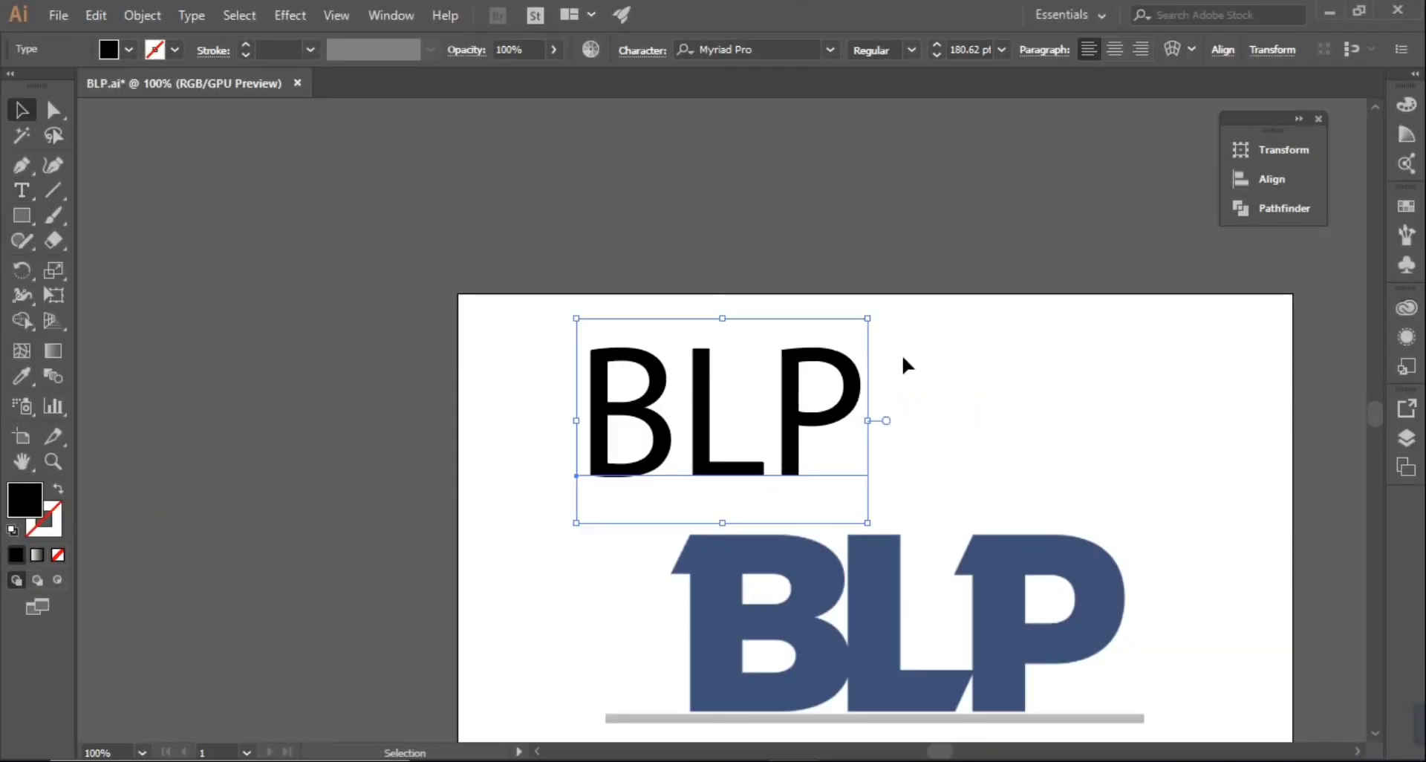
{"action": "left_click_drag", "start_coordinate": [1070, 472], "coordinate": [916, 300]}
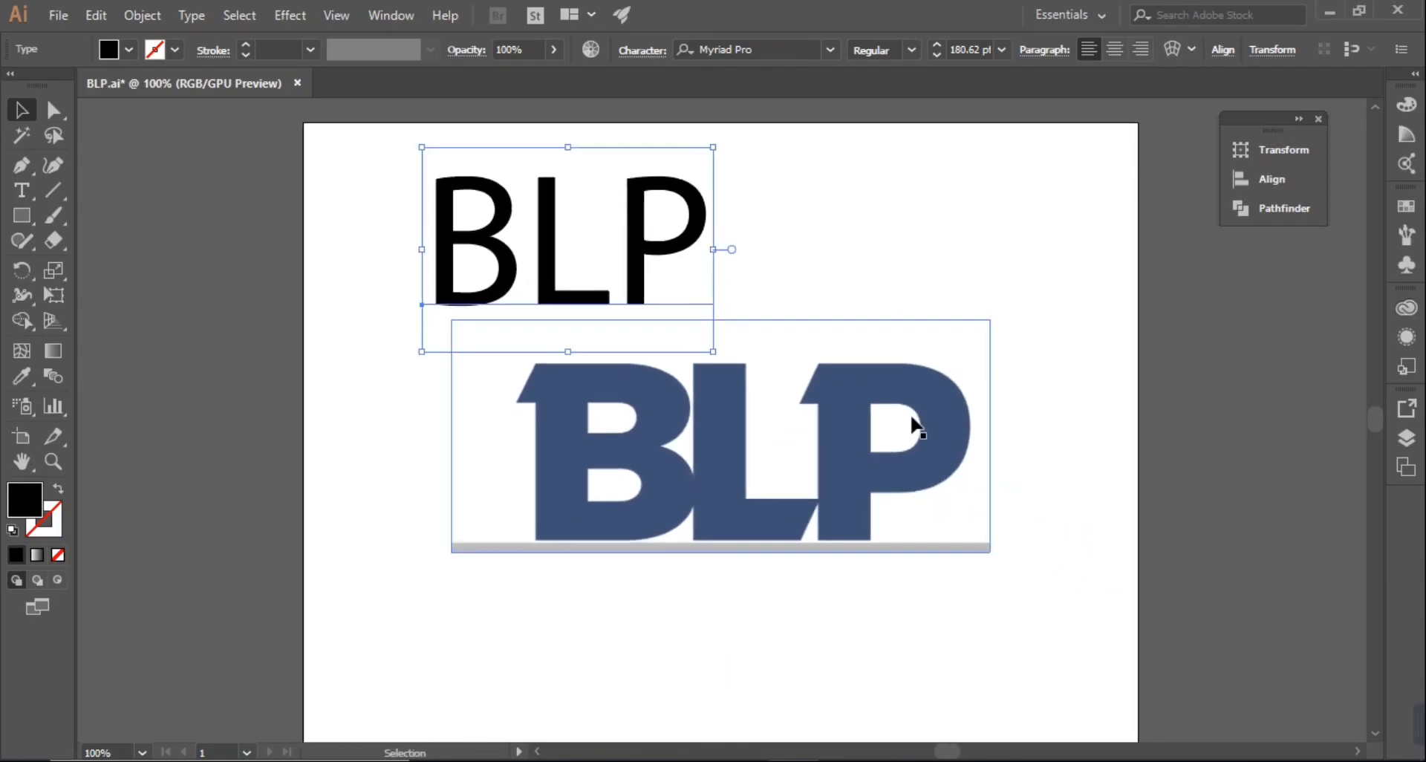
{"action": "left_click_drag", "start_coordinate": [913, 425], "coordinate": [907, 582]}
{"action": "left_click_drag", "start_coordinate": [605, 272], "coordinate": [730, 346]}
Step: Set the BLP text to Gotham Black, enlarge it, and center it above the blue logo
{"action": "left_click", "coordinate": [743, 50]}
{"action": "type", "text": "g"}
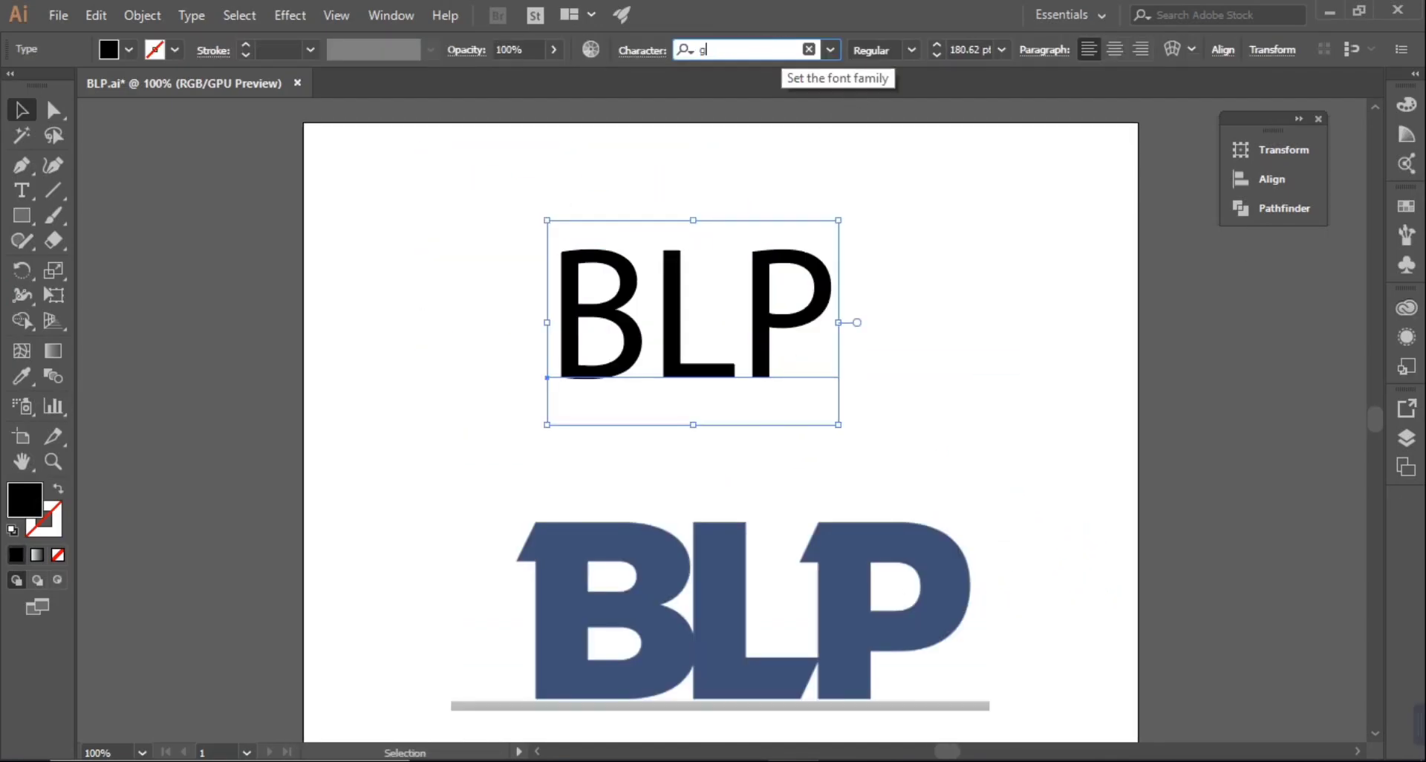
{"action": "type", "text": "oth"}
{"action": "key", "text": "Return"}
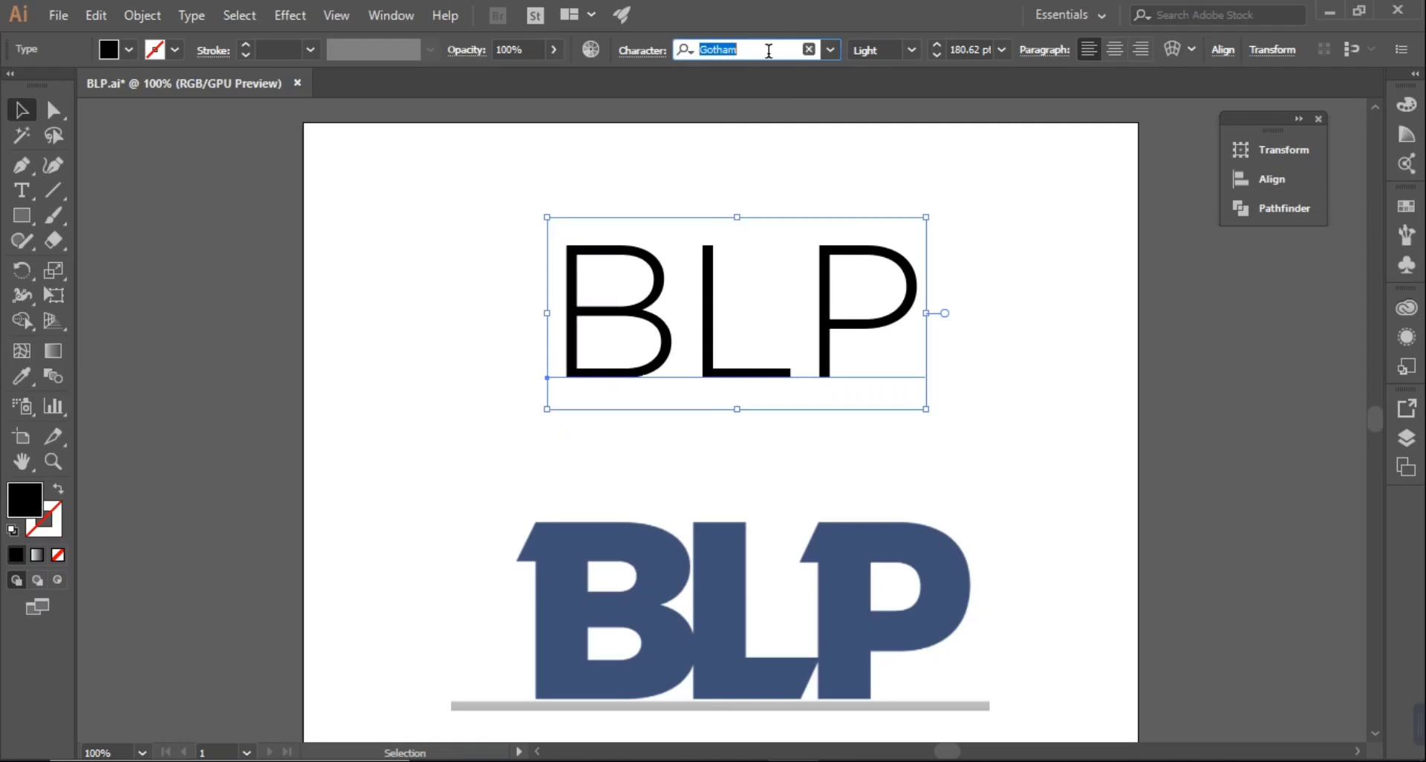
{"action": "type", "text": "goth"}
{"action": "left_click", "coordinate": [780, 267]}
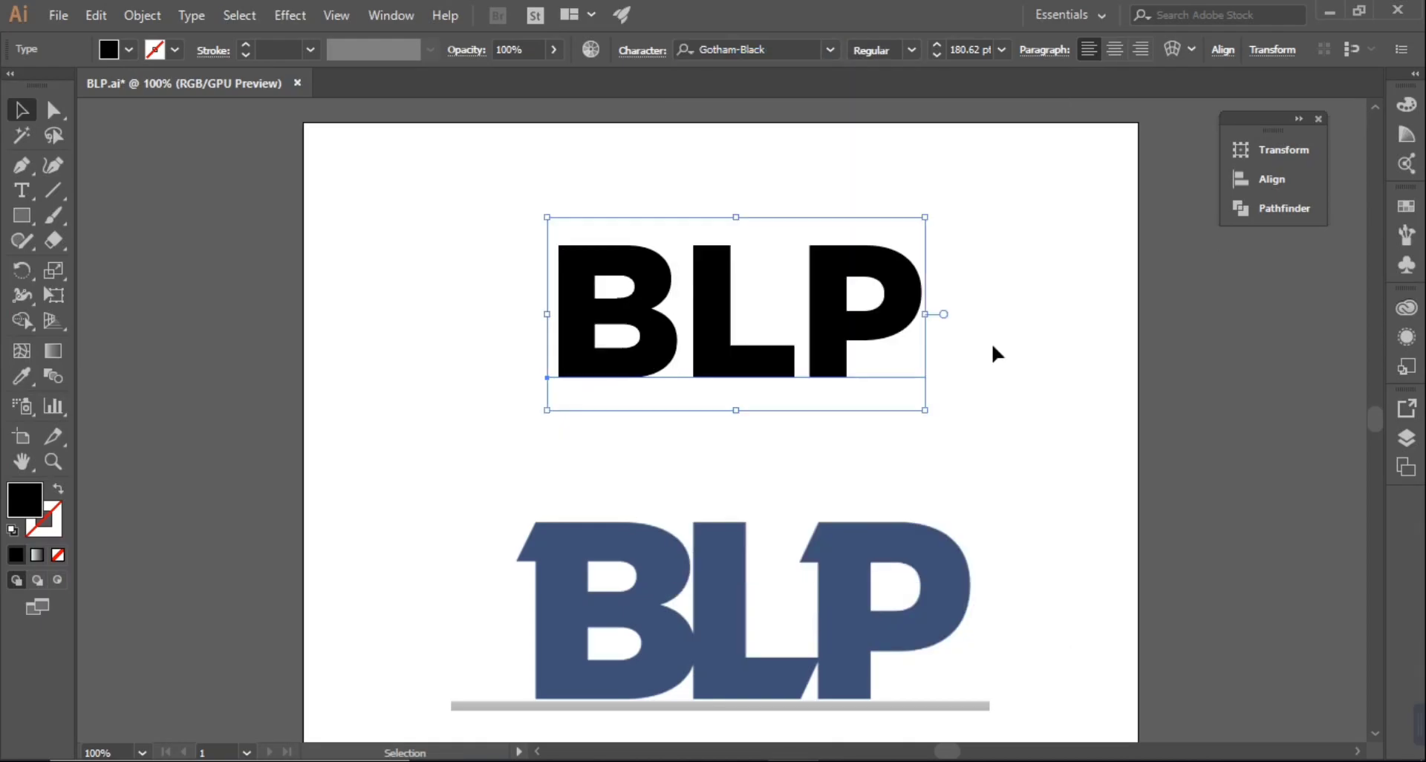
{"action": "left_click_drag", "start_coordinate": [924, 410], "coordinate": [997, 446]}
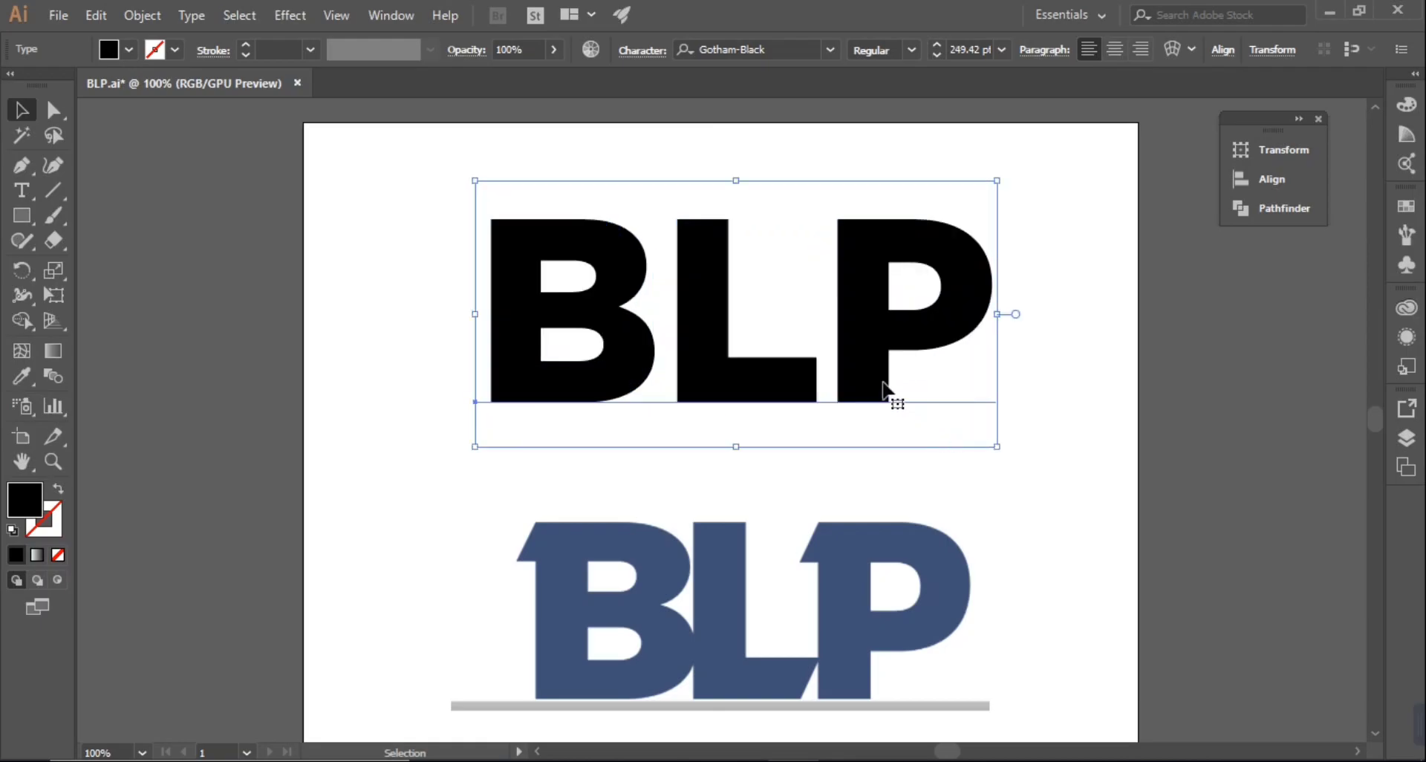
{"action": "left_click_drag", "start_coordinate": [873, 384], "coordinate": [900, 418]}
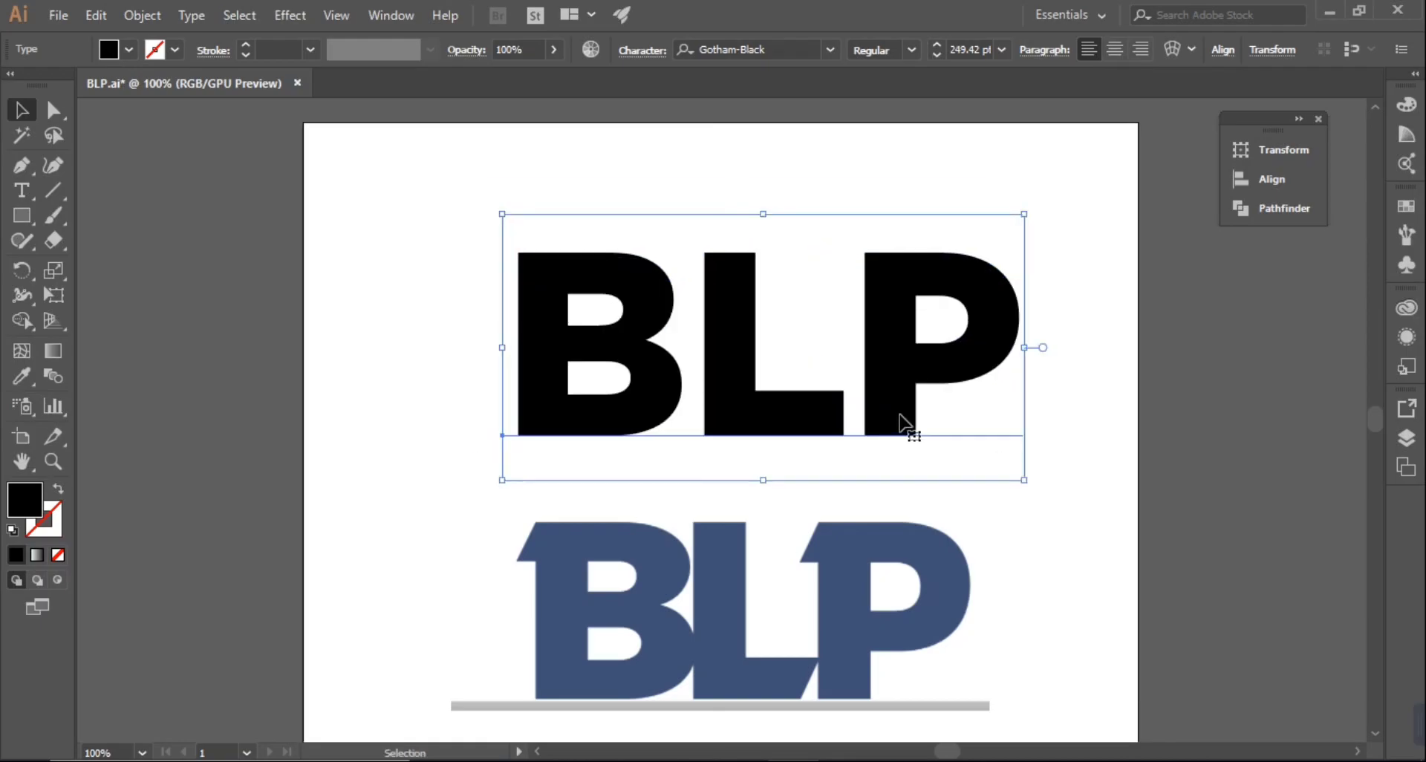
{"action": "right_click", "coordinate": [898, 405]}
Step: Convert the BLP text to outlines and ungroup it into separate letters
{"action": "left_click", "coordinate": [1040, 498]}
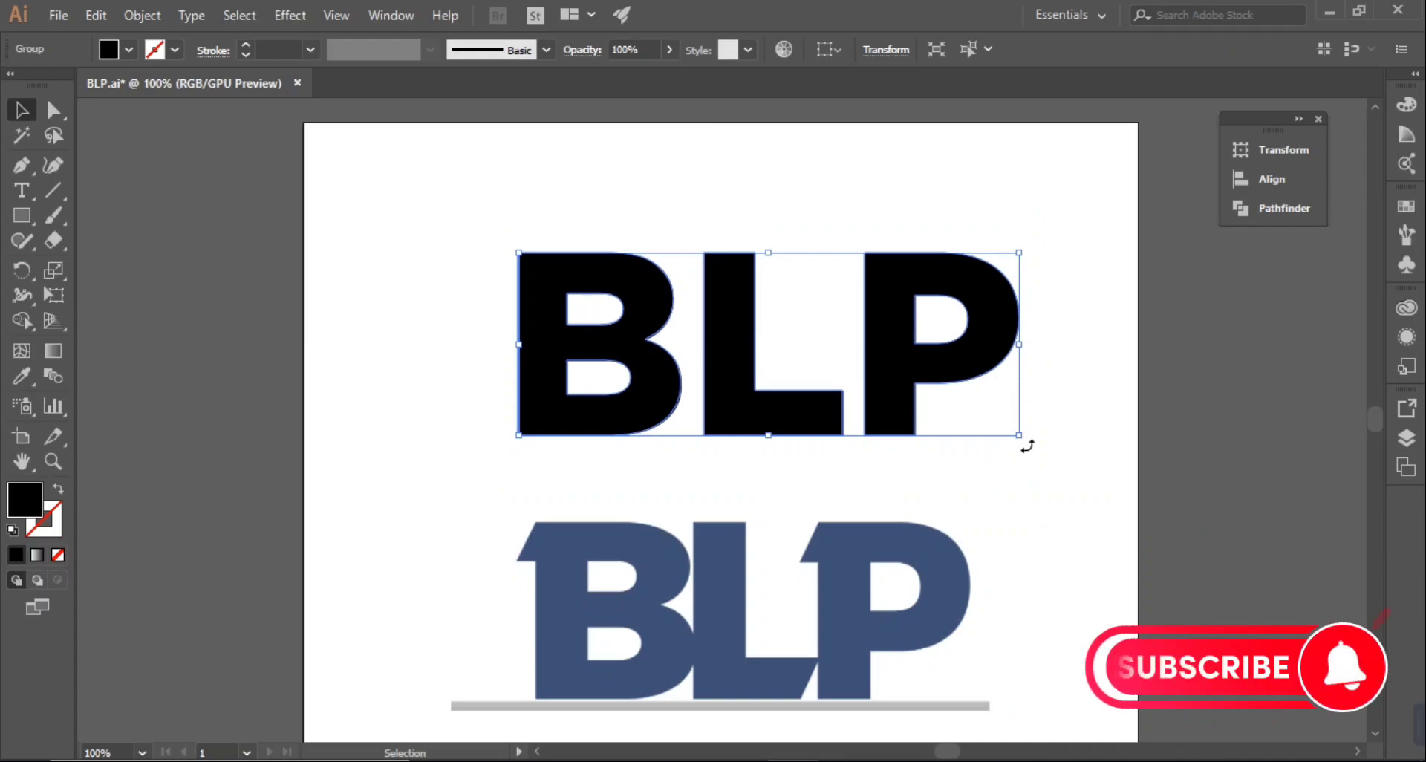
{"action": "right_click", "coordinate": [945, 377]}
{"action": "left_click", "coordinate": [1028, 521]}
{"action": "scroll", "coordinate": [1034, 499], "scroll_direction": "down", "scroll_amount": 1}
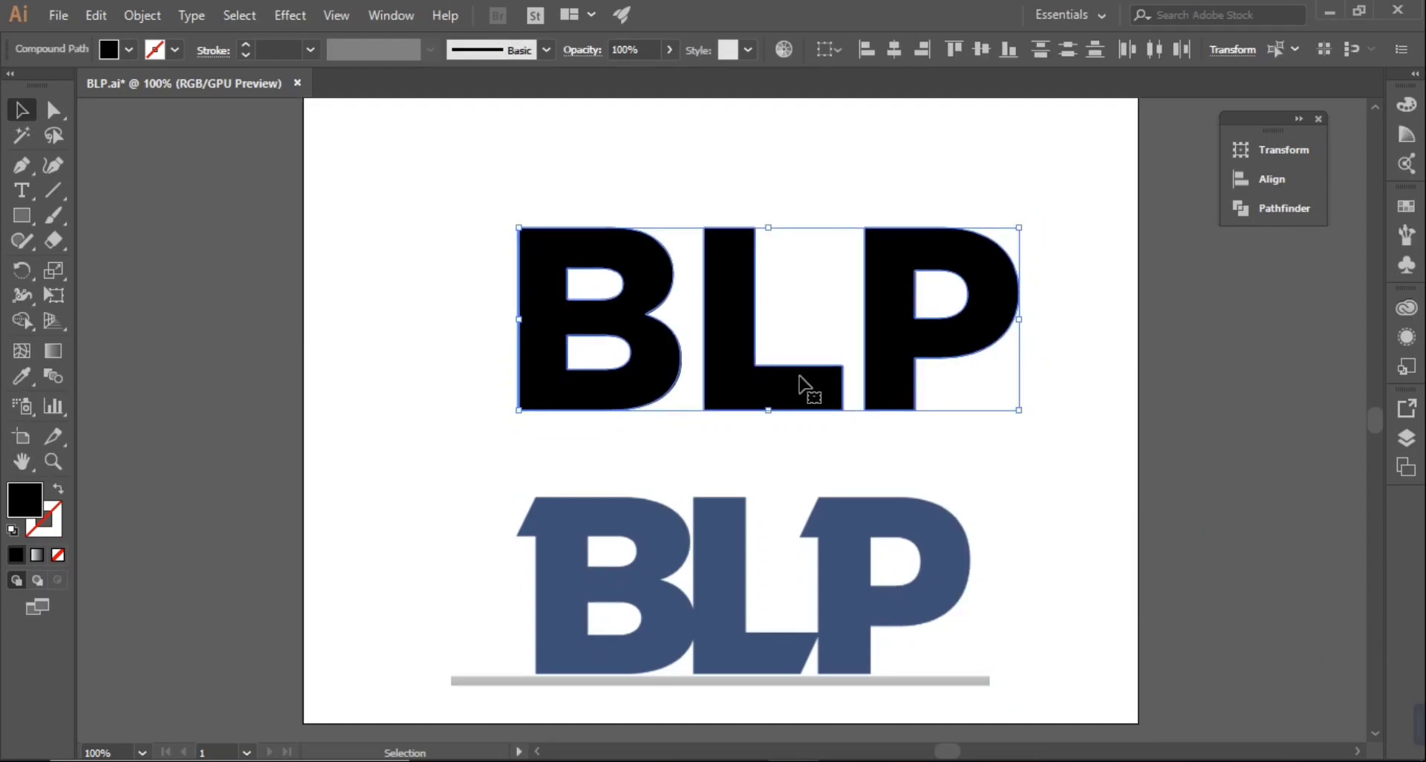
{"action": "left_click", "coordinate": [1046, 463]}
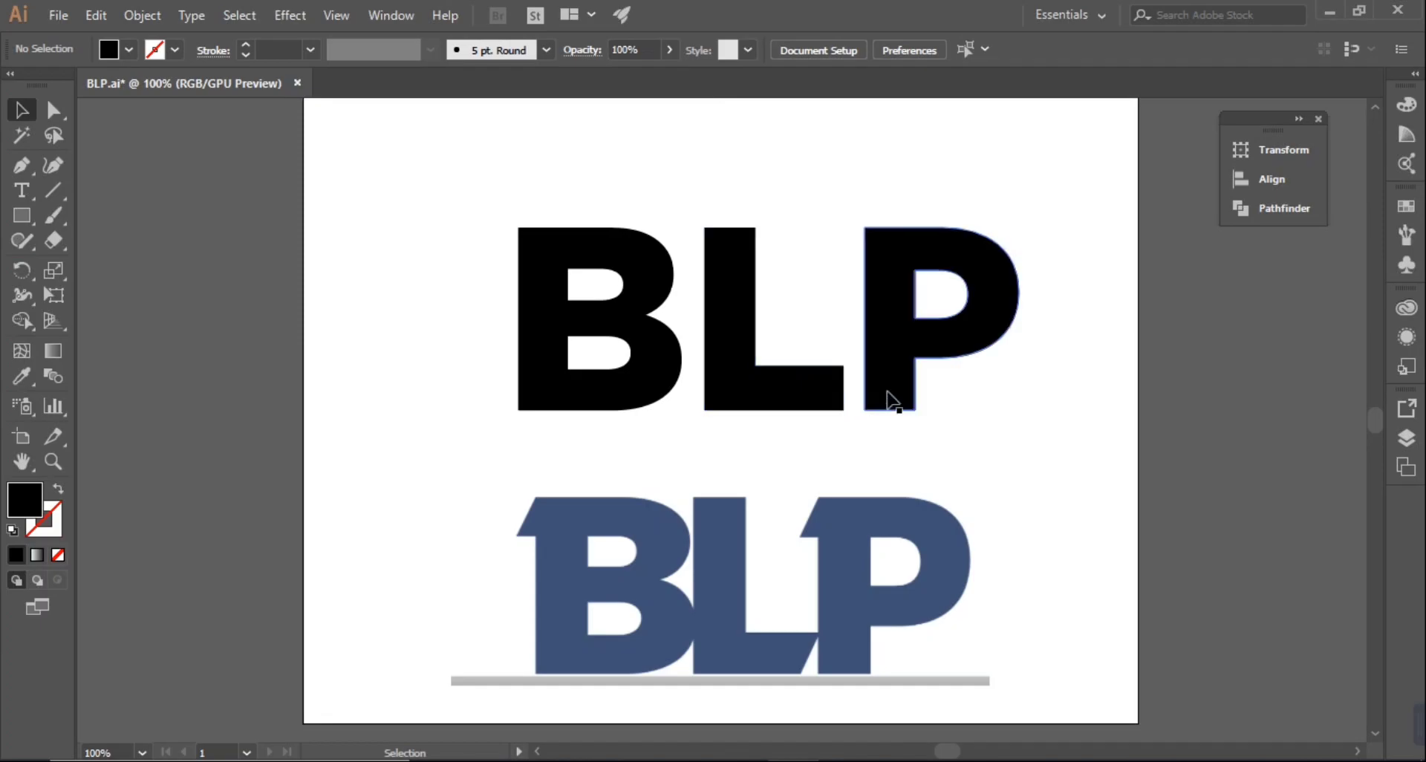
Step: Move the B right, closer to the L, fine-tuning it with arrow-key nudges
{"action": "left_click", "coordinate": [662, 376]}
{"action": "left_click_drag", "start_coordinate": [662, 376], "coordinate": [700, 401]}
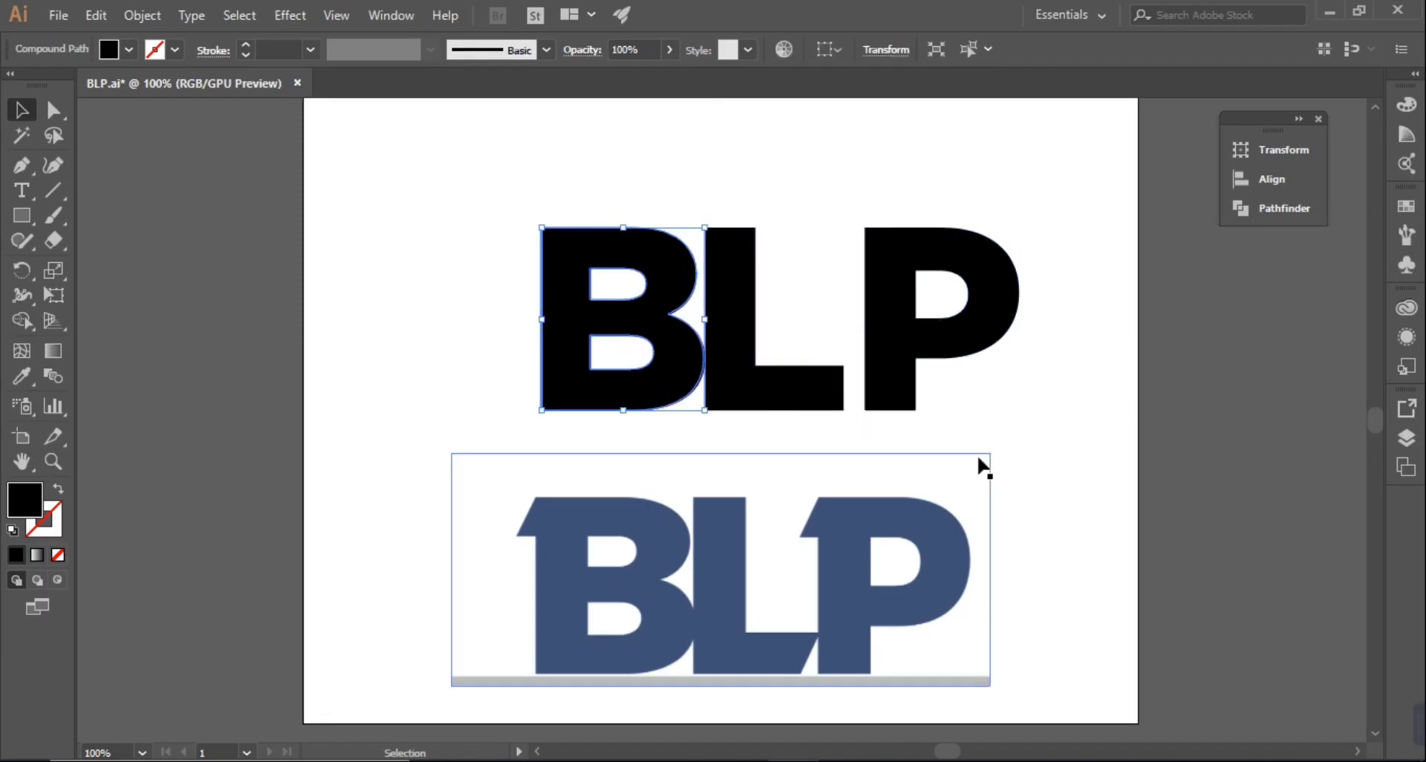
{"action": "left_click", "coordinate": [1011, 431]}
{"action": "left_click", "coordinate": [676, 390]}
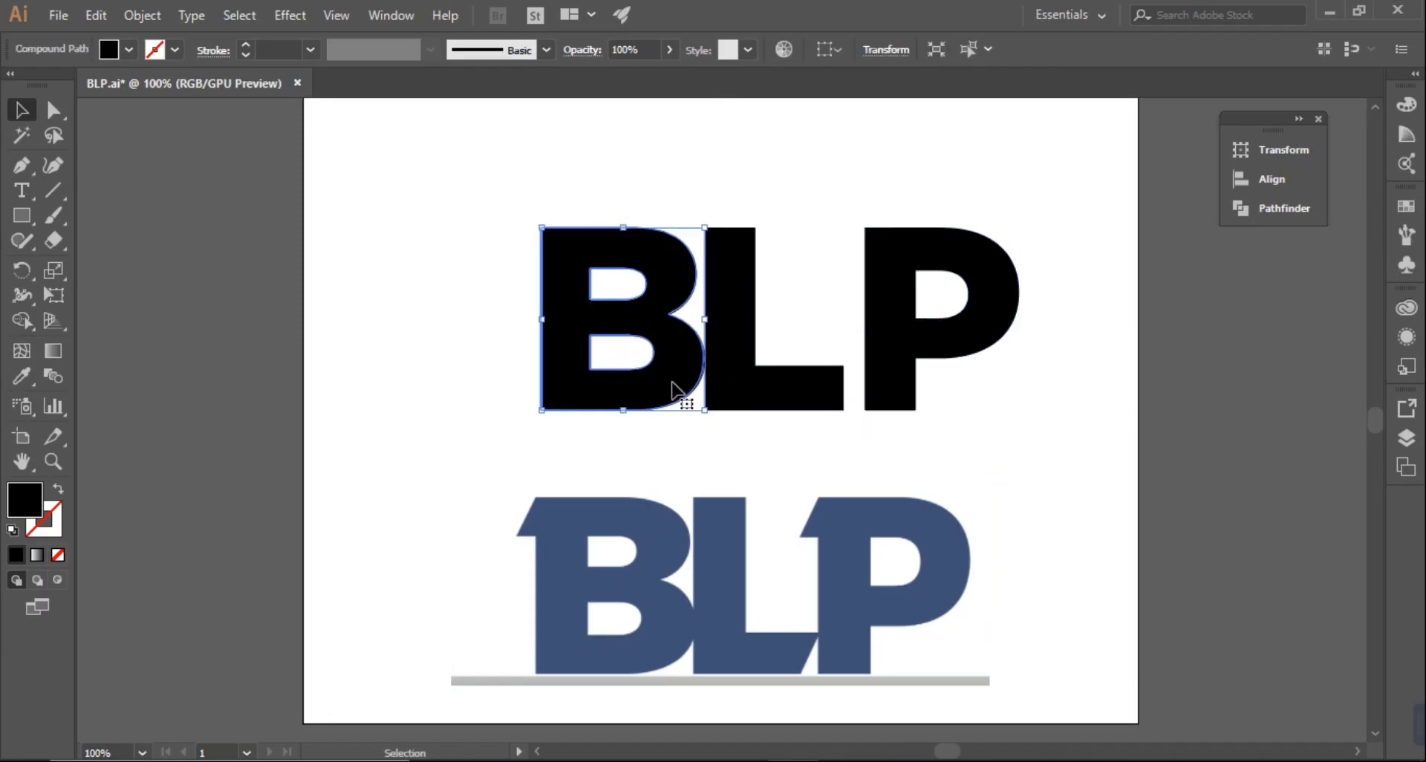
{"action": "key", "text": "Right"}
{"action": "key", "text": "Right"}
{"action": "key", "text": "Right"}
{"action": "key", "text": "Right"}
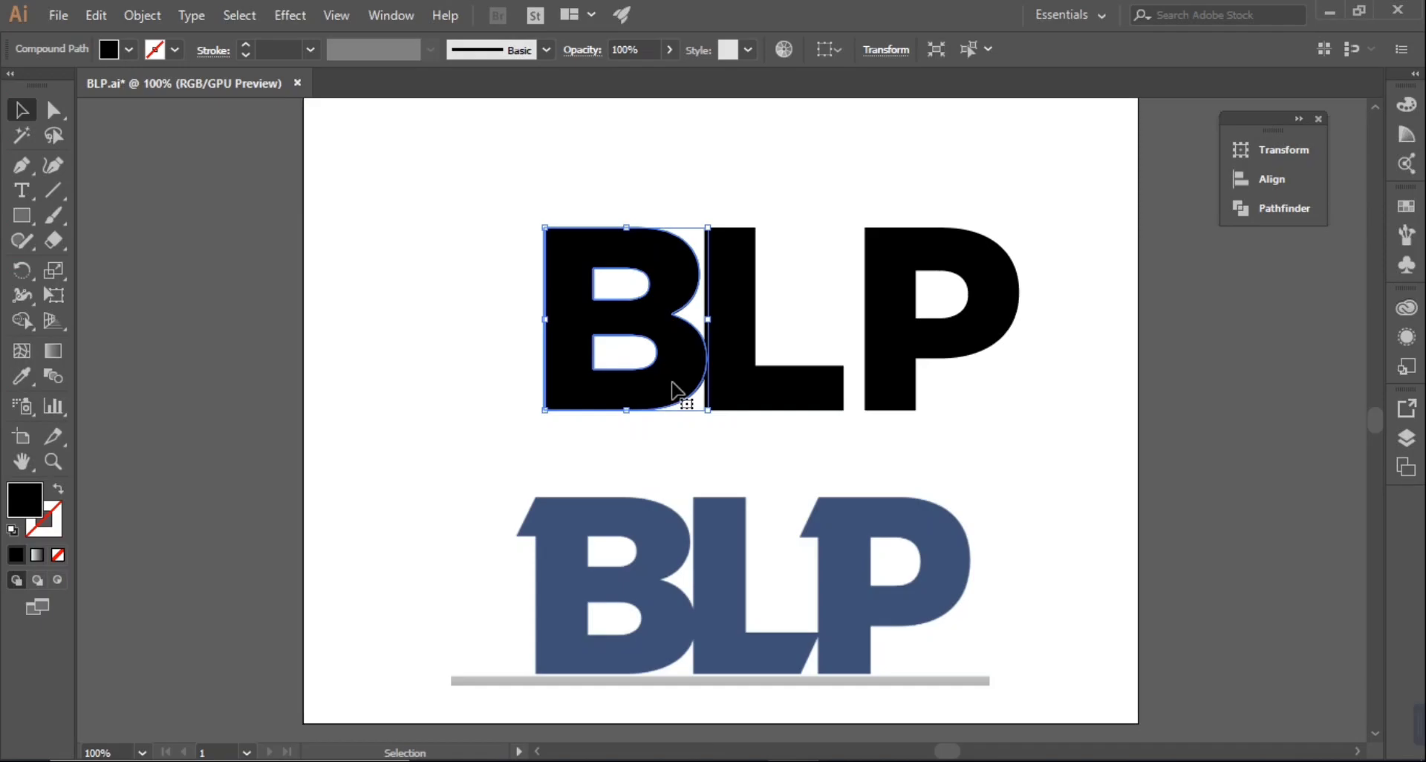
{"action": "key", "text": "Left"}
{"action": "key", "text": "Left"}
{"action": "left_click", "coordinate": [1078, 390]}
{"action": "left_click_drag", "start_coordinate": [1025, 398], "coordinate": [884, 427]}
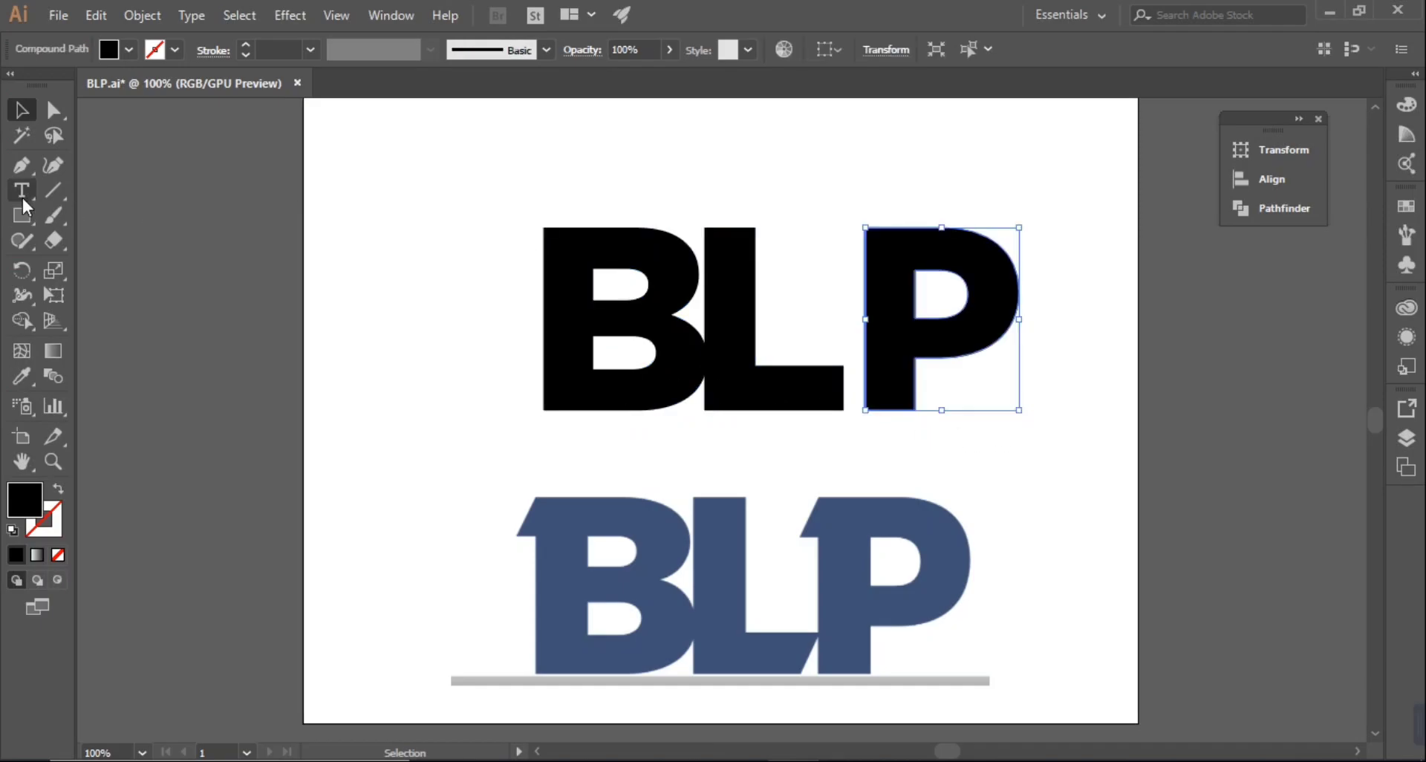
Step: Pen-draw a small triangle along the blue logo's diagonal and stretch it to extend the slant
{"action": "left_click", "coordinate": [22, 165]}
{"action": "left_click", "coordinate": [801, 673]}
{"action": "left_click", "coordinate": [819, 635]}
{"action": "left_click", "coordinate": [818, 672]}
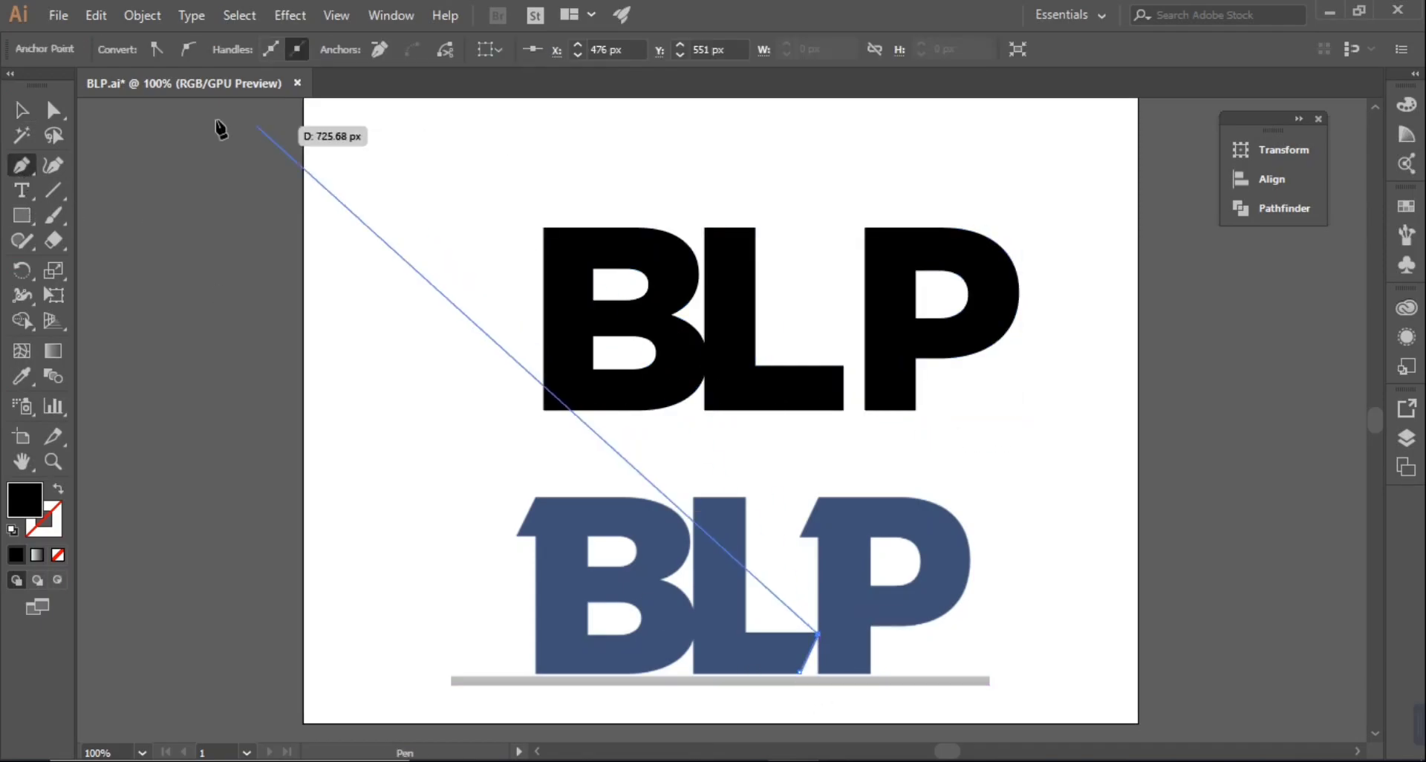
{"action": "key", "text": "v"}
{"action": "left_click_drag", "start_coordinate": [824, 640], "coordinate": [928, 415]}
{"action": "left_click", "coordinate": [1037, 505]}
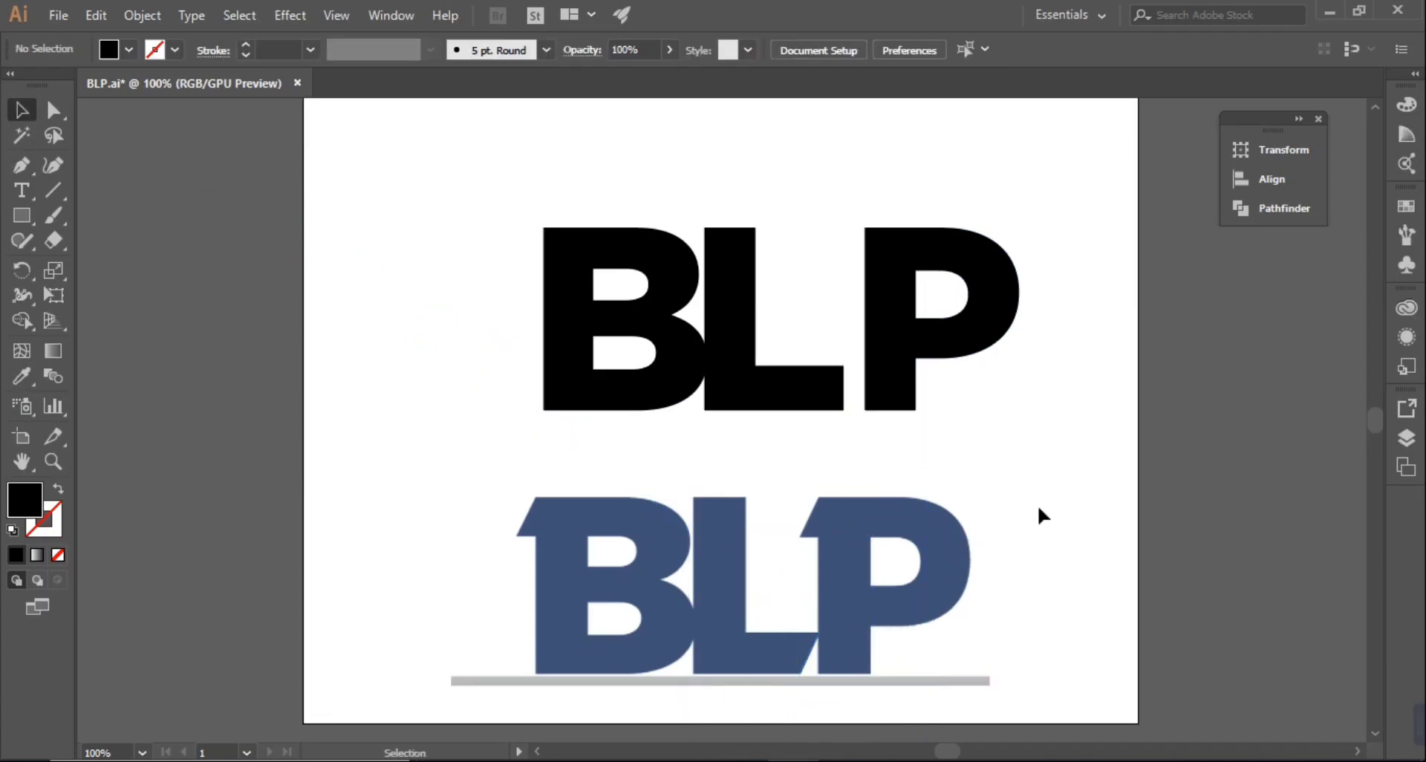
{"action": "left_click", "coordinate": [870, 441]}
{"action": "left_click", "coordinate": [897, 475]}
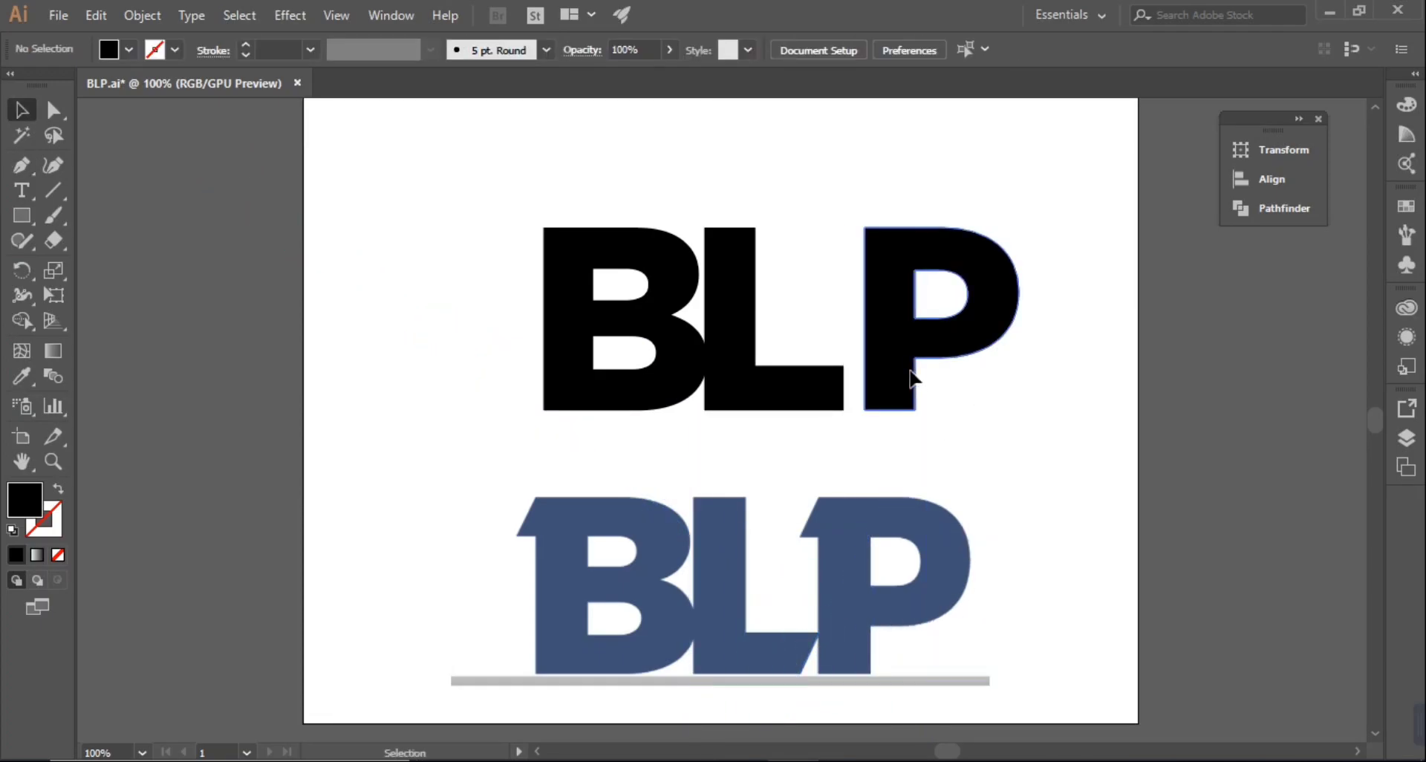
Step: Nudge the P slightly left and move the diagonal cutting path over the black L
{"action": "left_click_drag", "start_coordinate": [907, 376], "coordinate": [888, 377]}
{"action": "left_click", "coordinate": [824, 618]}
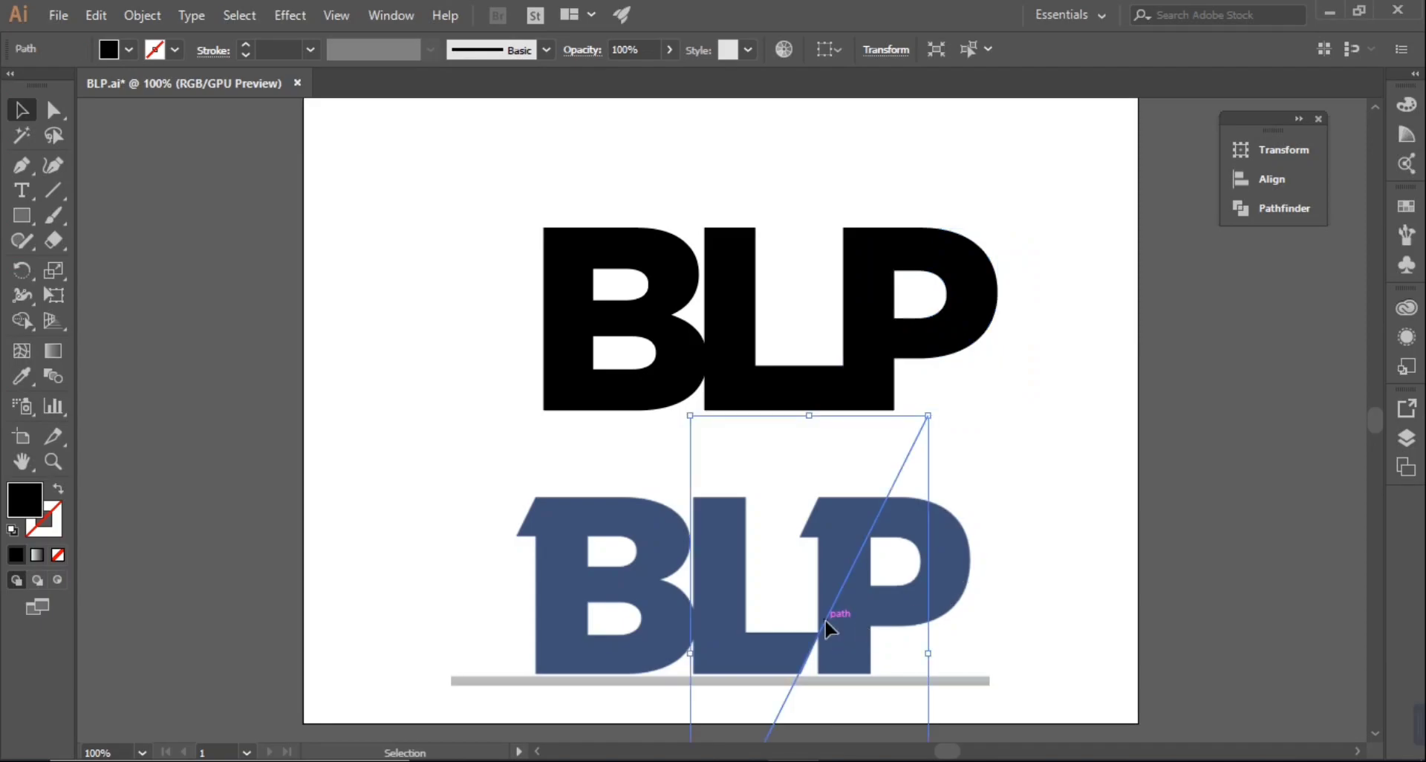
{"action": "left_click_drag", "start_coordinate": [825, 618], "coordinate": [737, 510]}
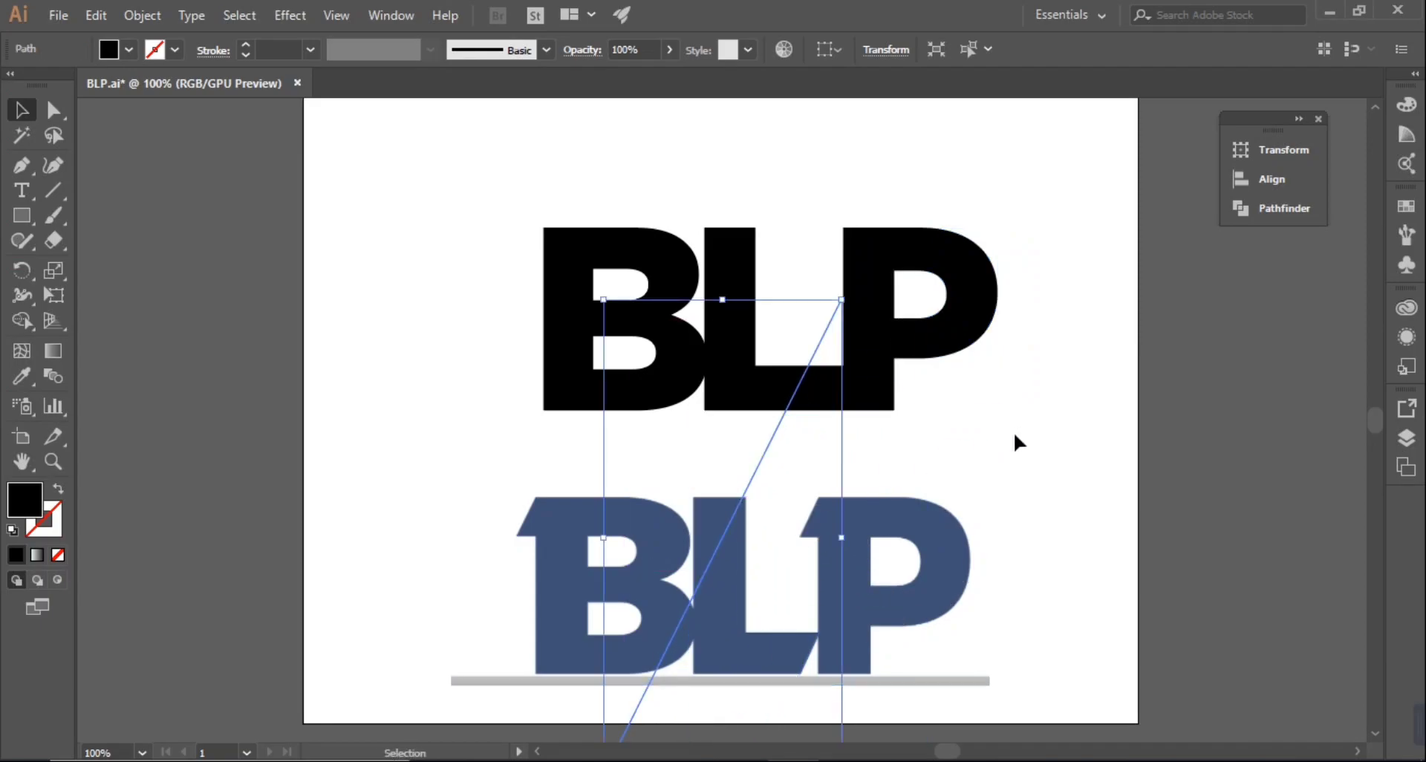
{"action": "left_click", "coordinate": [961, 436]}
{"action": "left_click_drag", "start_coordinate": [780, 349], "coordinate": [821, 399]}
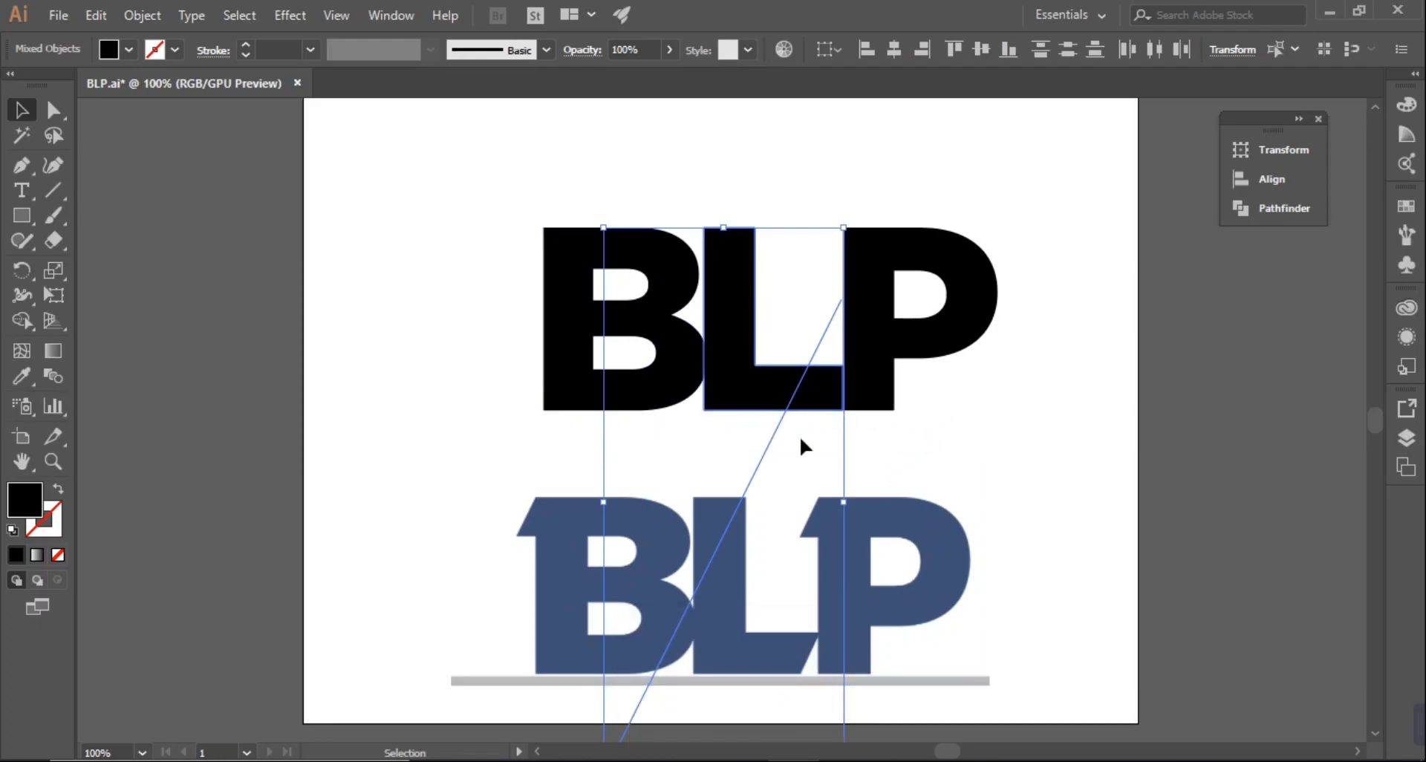
Step: Remove the L's lower-right corner with Shape Builder and delete the leftover cutting lines
{"action": "key", "text": "shift+m"}
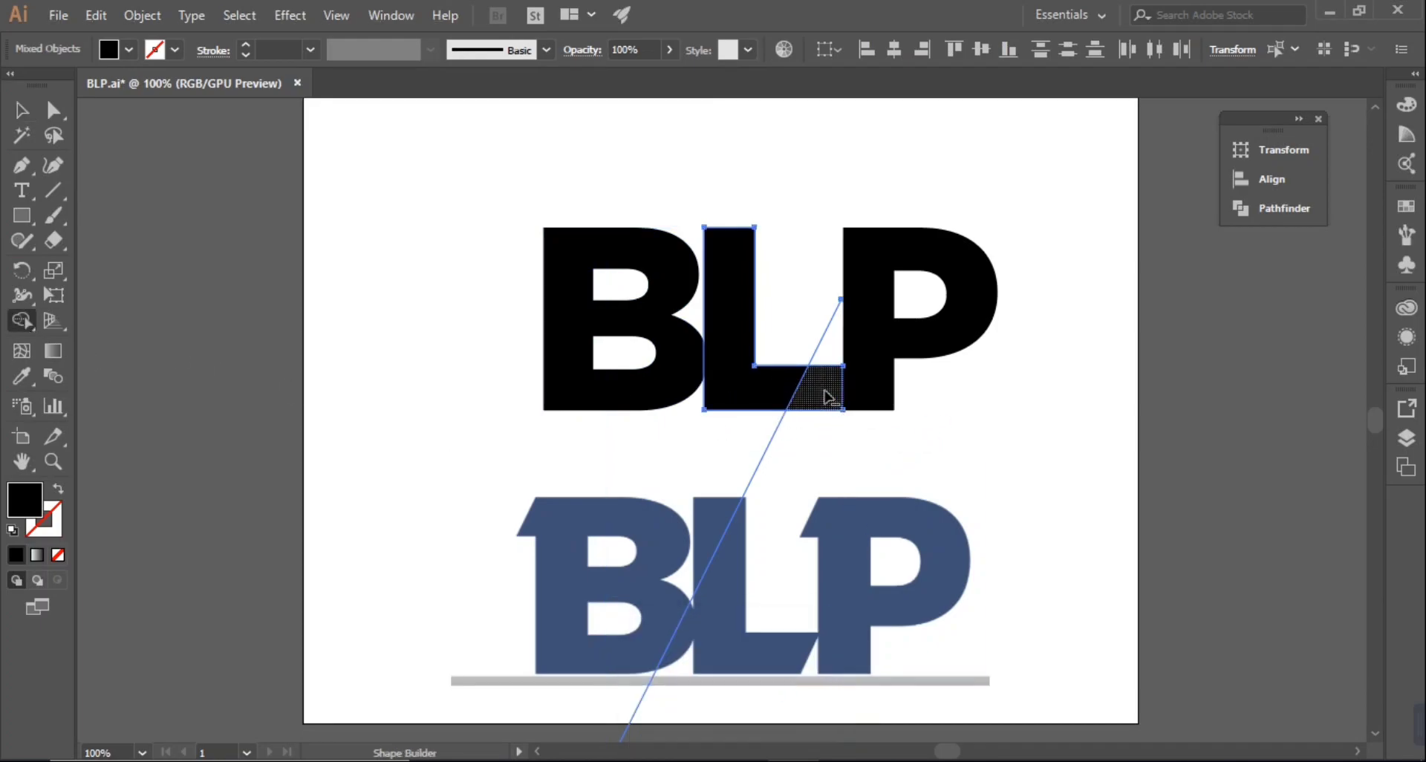
{"action": "left_click", "coordinate": [825, 394], "text": "alt"}
{"action": "key", "text": "v"}
{"action": "left_click", "coordinate": [973, 481], "text": "shift"}
{"action": "left_click", "coordinate": [716, 430]}
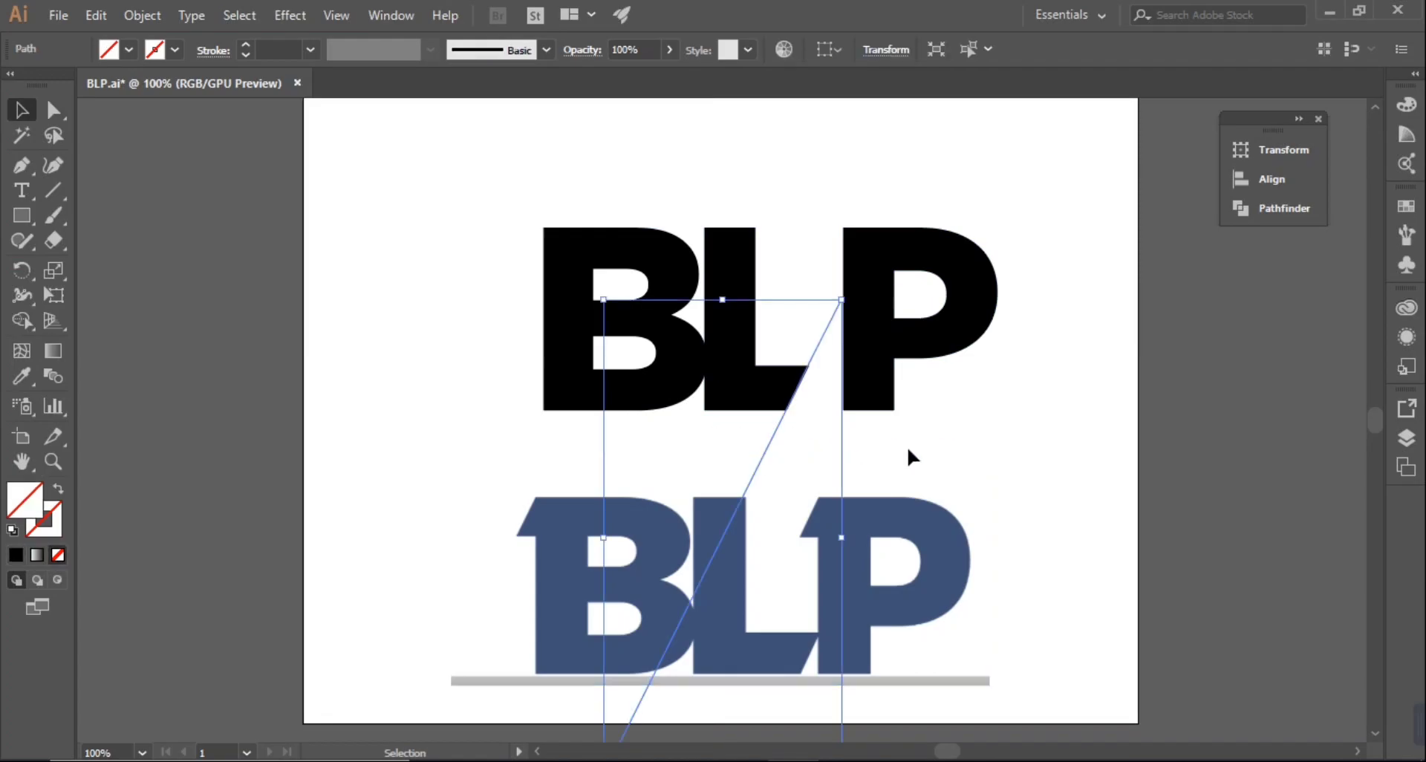
{"action": "left_click", "coordinate": [928, 537]}
{"action": "key", "text": "ctrl+shift+a"}
{"action": "left_click_drag", "start_coordinate": [827, 359], "coordinate": [823, 350]}
{"action": "key", "text": "Delete"}
{"action": "left_click", "coordinate": [859, 552]}
Step: Move the P left toward the L and drag the L's anchors to refine its slant
{"action": "left_click", "coordinate": [1042, 596]}
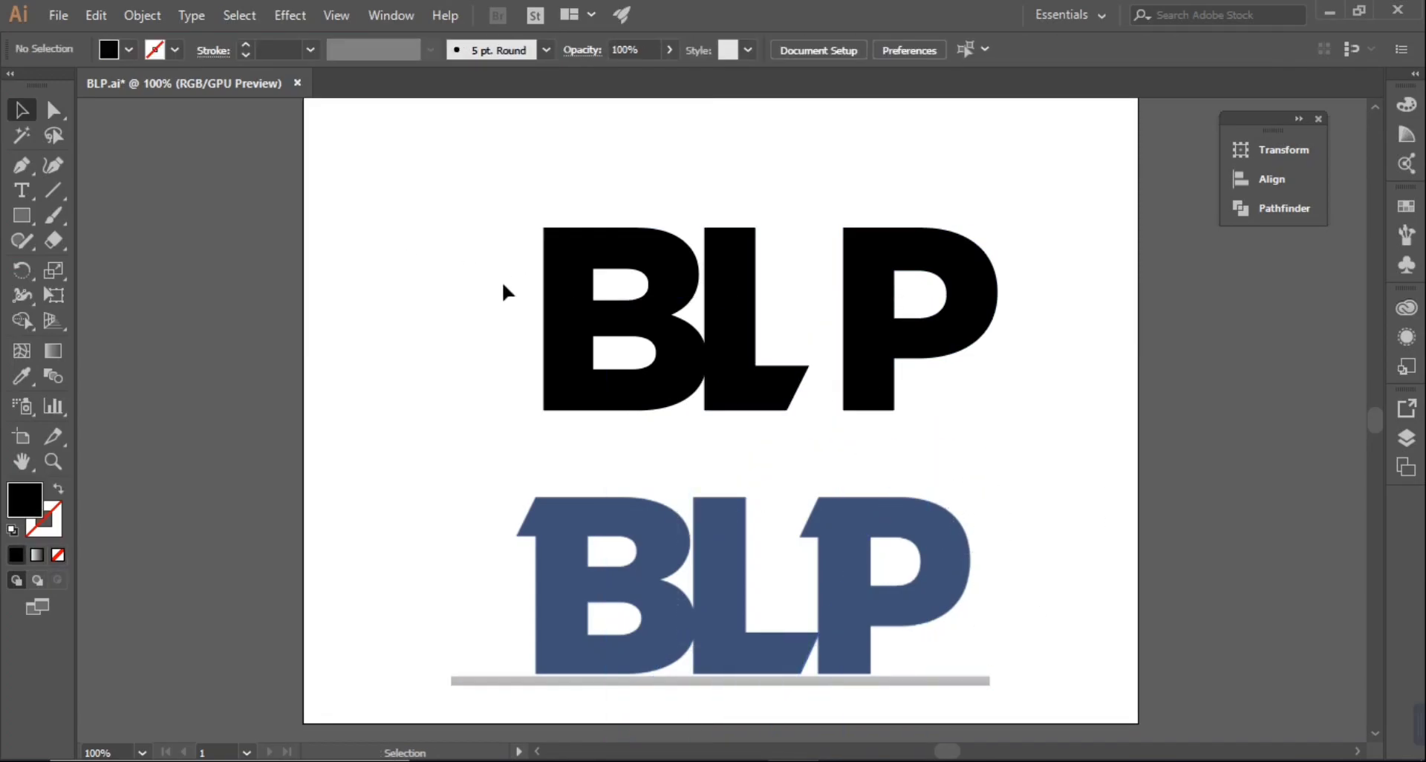
{"action": "mouse_move", "coordinate": [892, 390]}
{"action": "left_mouse_down"}
{"action": "mouse_move", "coordinate": [868, 383]}
{"action": "mouse_move", "coordinate": [783, 434]}
{"action": "mouse_move", "coordinate": [824, 416]}
{"action": "mouse_move", "coordinate": [808, 413]}
{"action": "left_mouse_up"}
{"action": "left_click", "coordinate": [1041, 422]}
{"action": "left_click", "coordinate": [53, 110]}
{"action": "left_click_drag", "start_coordinate": [809, 366], "coordinate": [827, 369]}
{"action": "left_click", "coordinate": [997, 437]}
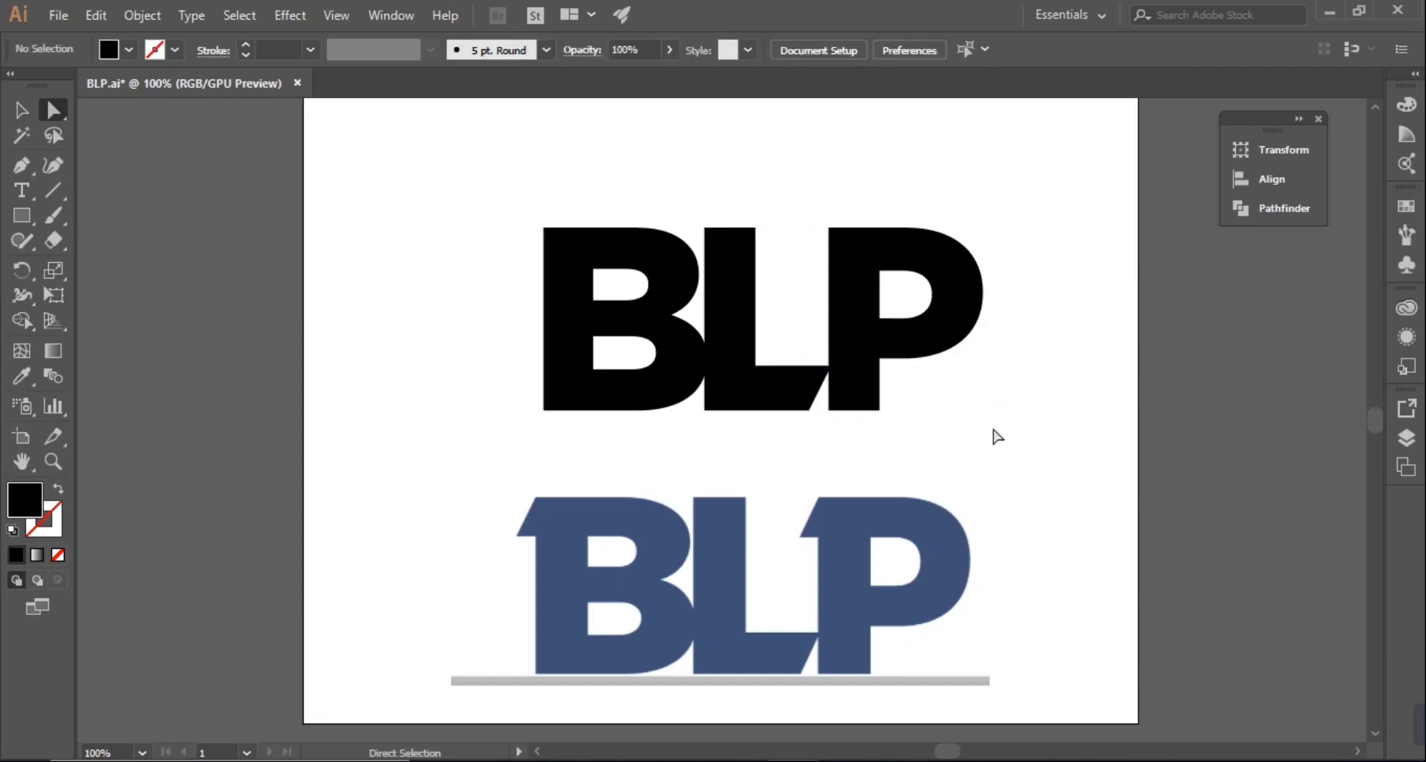
Step: Reposition the P so it sits snugly against the L's diagonal foot
{"action": "left_click_drag", "start_coordinate": [962, 320], "coordinate": [960, 321]}
{"action": "left_click", "coordinate": [21, 109]}
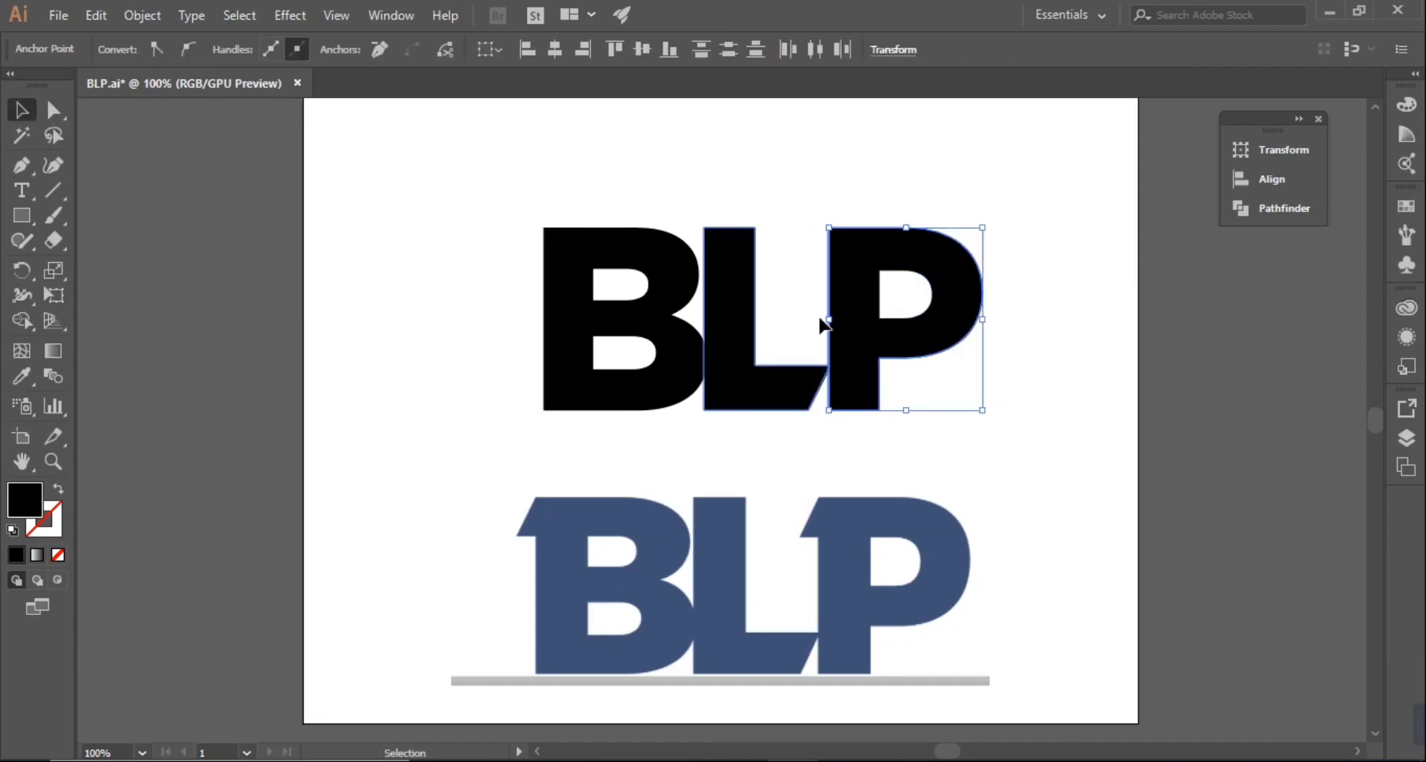
{"action": "mouse_move", "coordinate": [854, 365]}
{"action": "left_mouse_down"}
{"action": "mouse_move", "coordinate": [916, 369]}
{"action": "mouse_move", "coordinate": [860, 377]}
{"action": "left_mouse_up"}
{"action": "left_click", "coordinate": [979, 439]}
{"action": "key", "text": "a"}
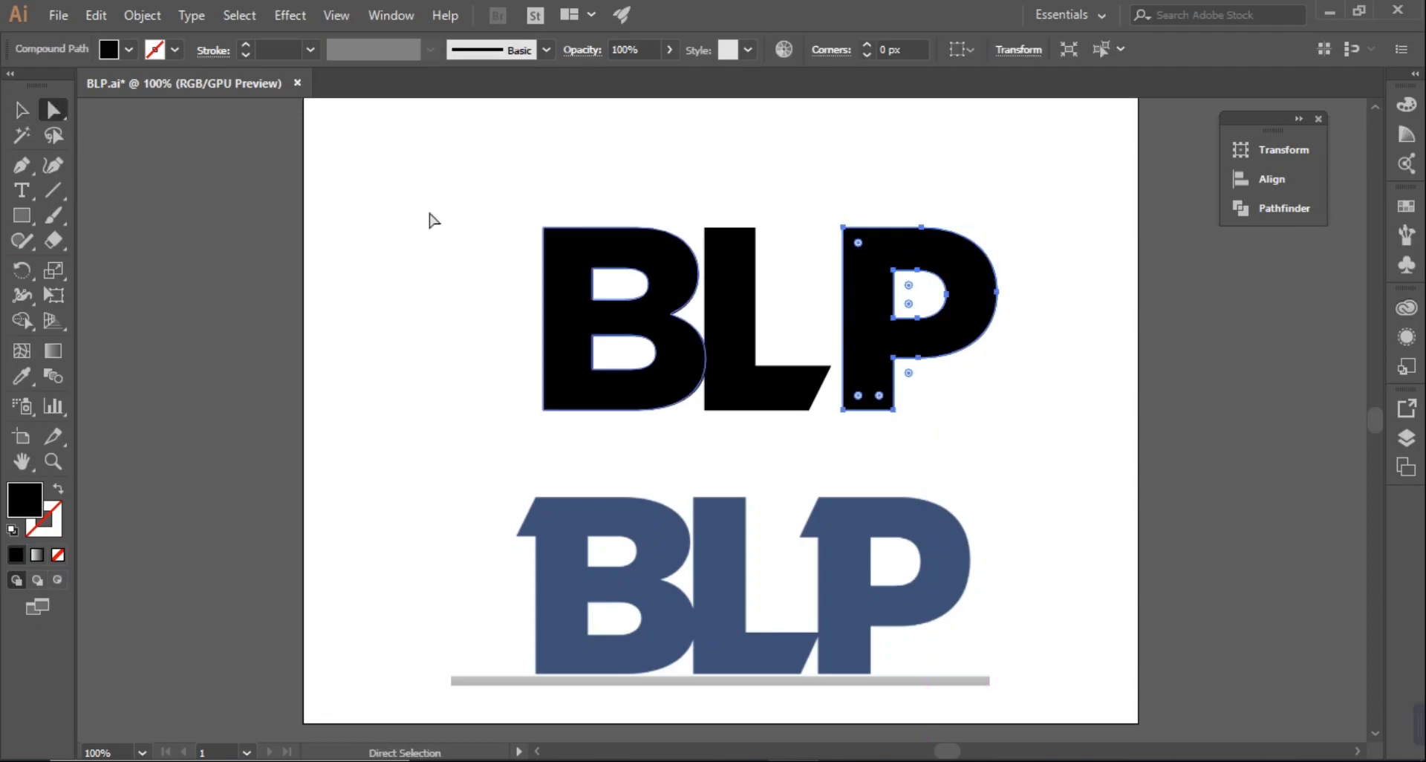
{"action": "key", "text": "v"}
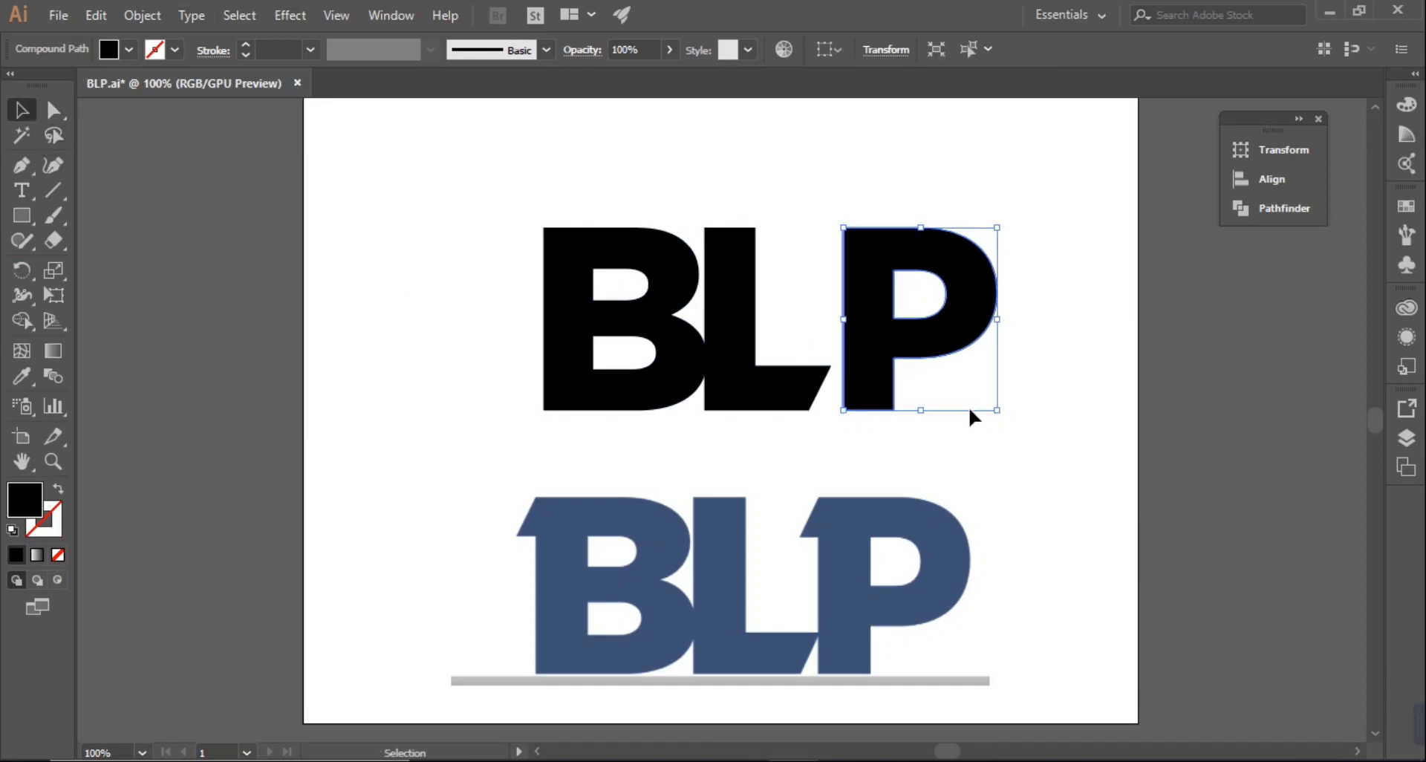
{"action": "left_click", "coordinate": [968, 408]}
{"action": "left_click_drag", "start_coordinate": [878, 405], "coordinate": [867, 401]}
{"action": "left_click", "coordinate": [996, 446]}
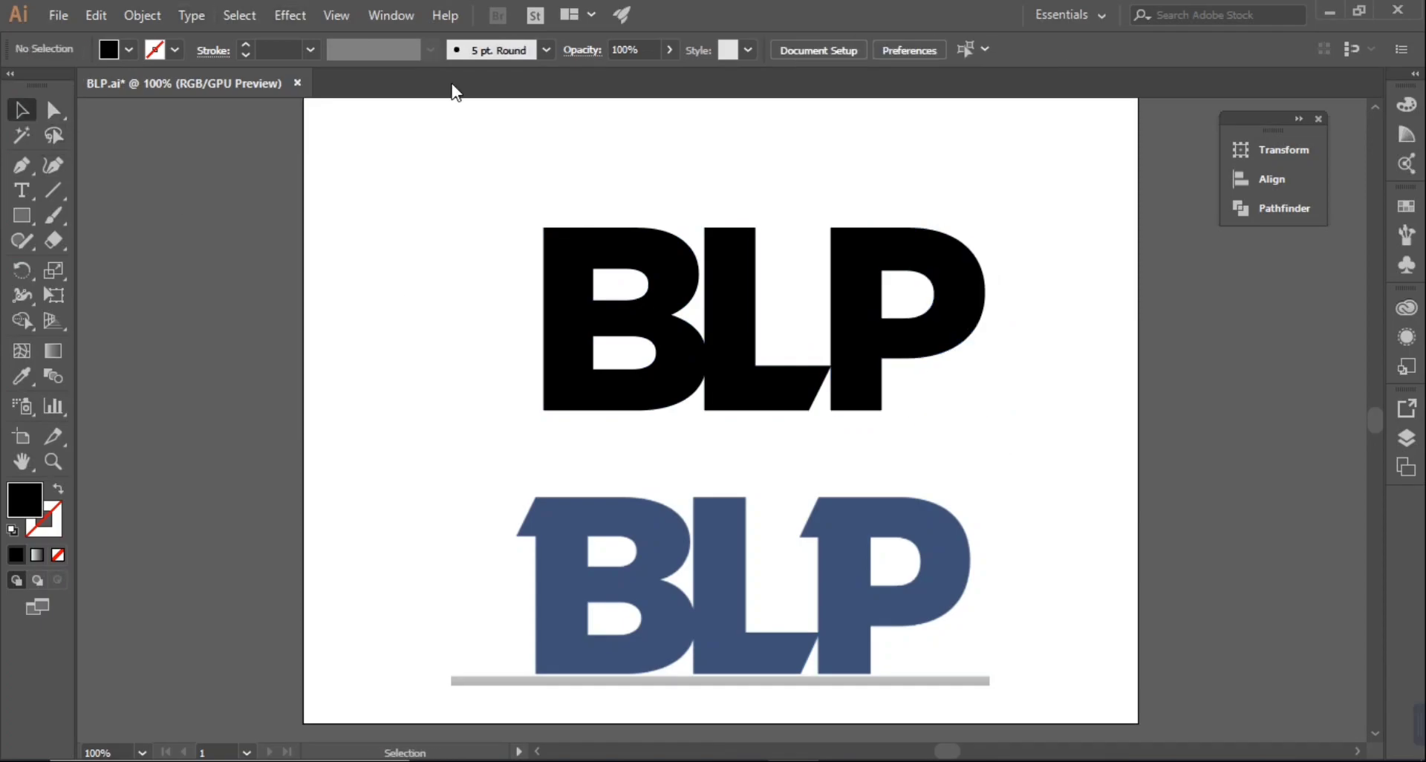
{"action": "left_click", "coordinate": [53, 110]}
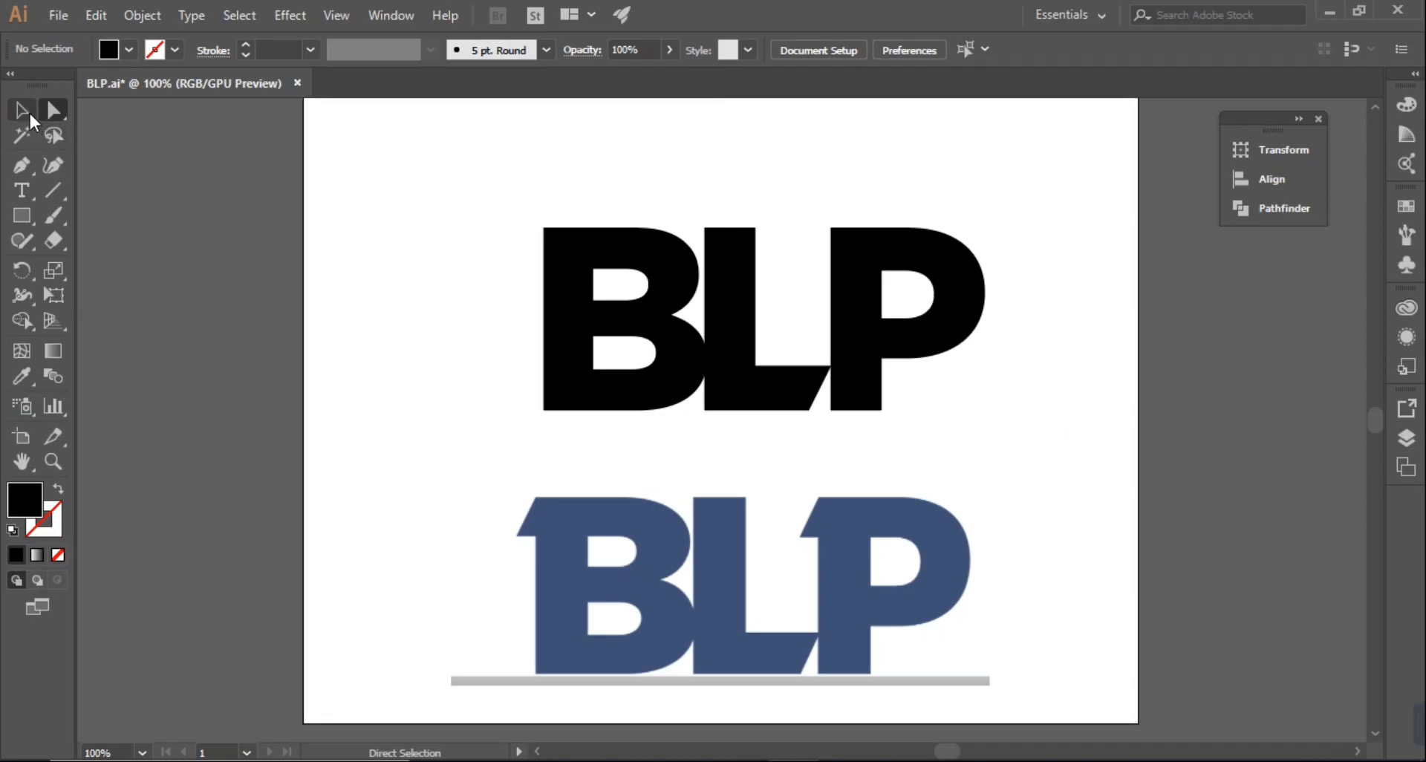
Step: Pen-draw a rectangular bar extending left from the B's top
{"action": "key", "text": "v"}
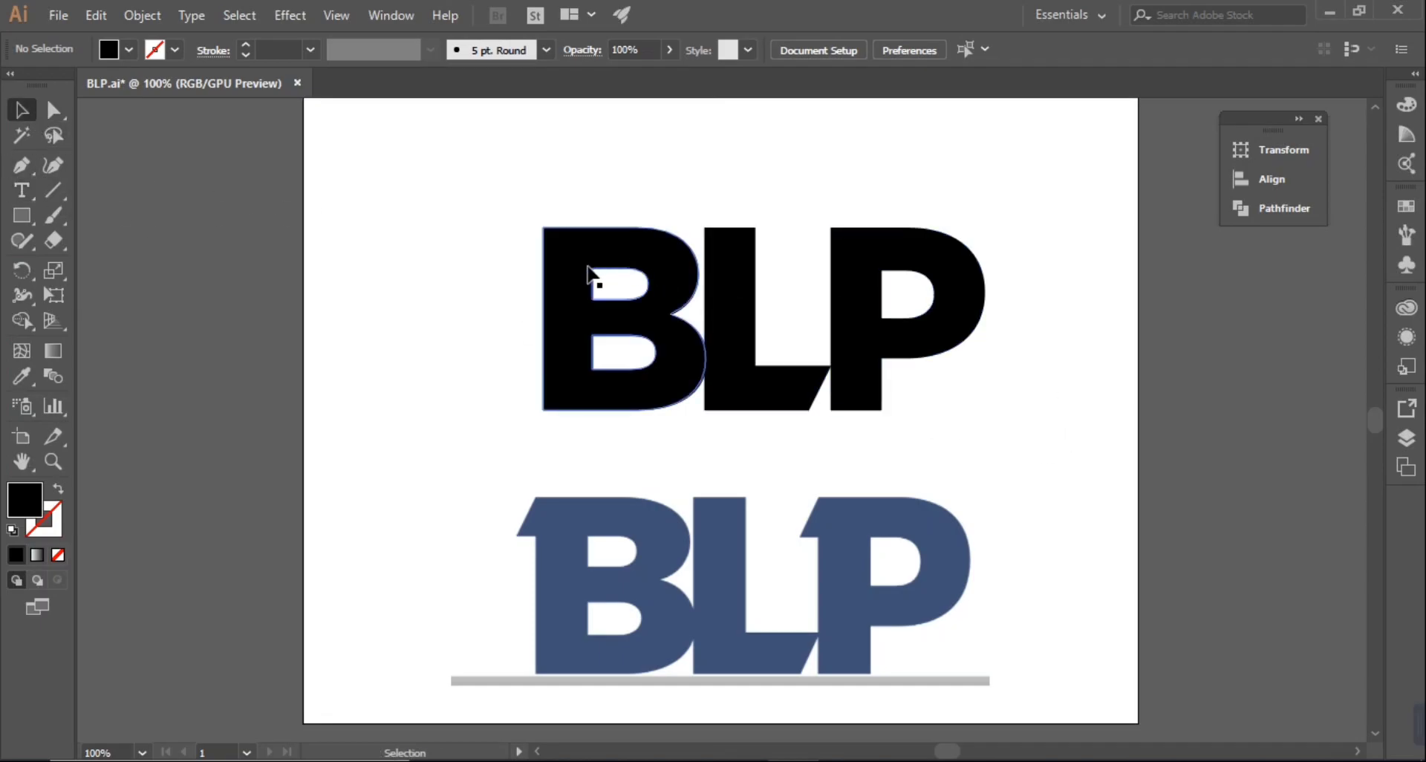
{"action": "left_click", "coordinate": [54, 110]}
{"action": "key", "text": "p"}
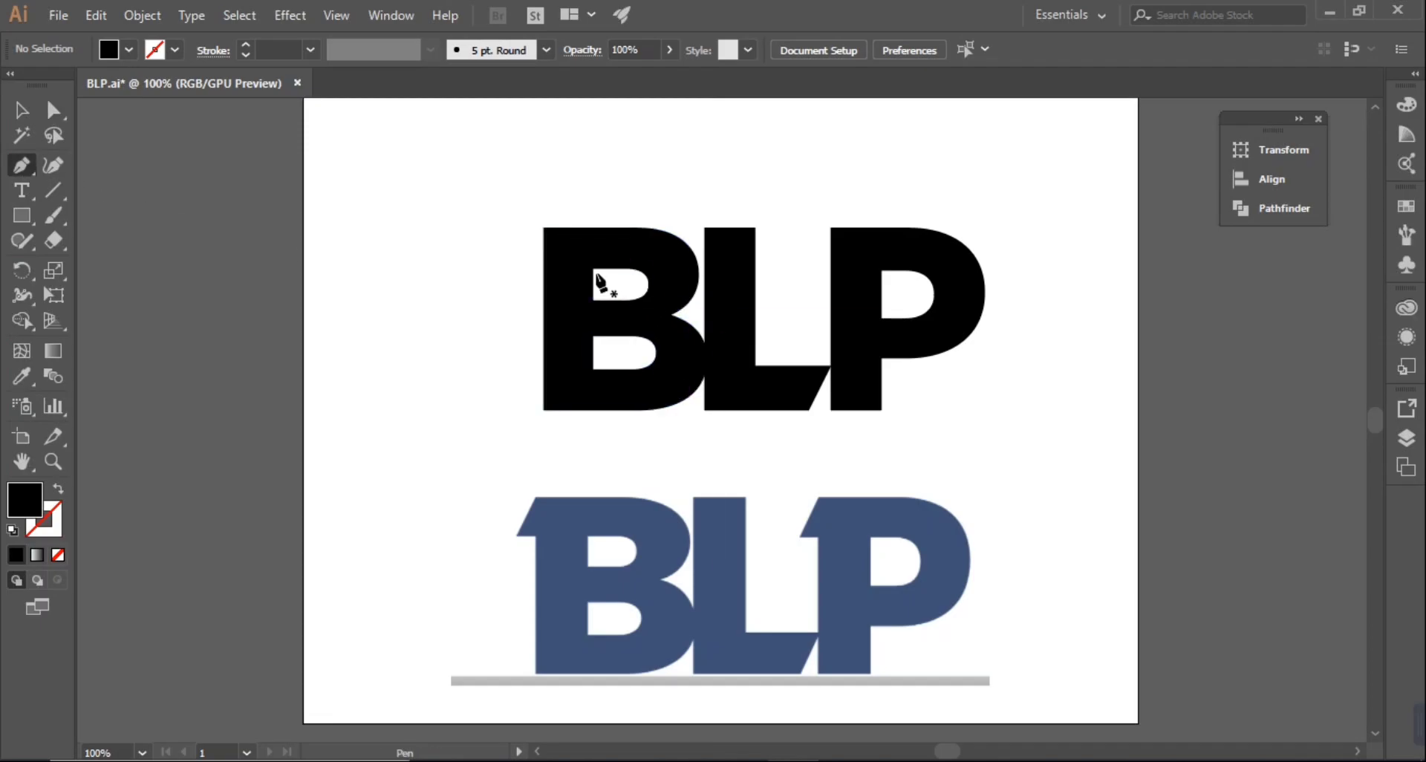
{"action": "left_click", "coordinate": [593, 267]}
{"action": "left_click_drag", "start_coordinate": [401, 267], "coordinate": [392, 228]}
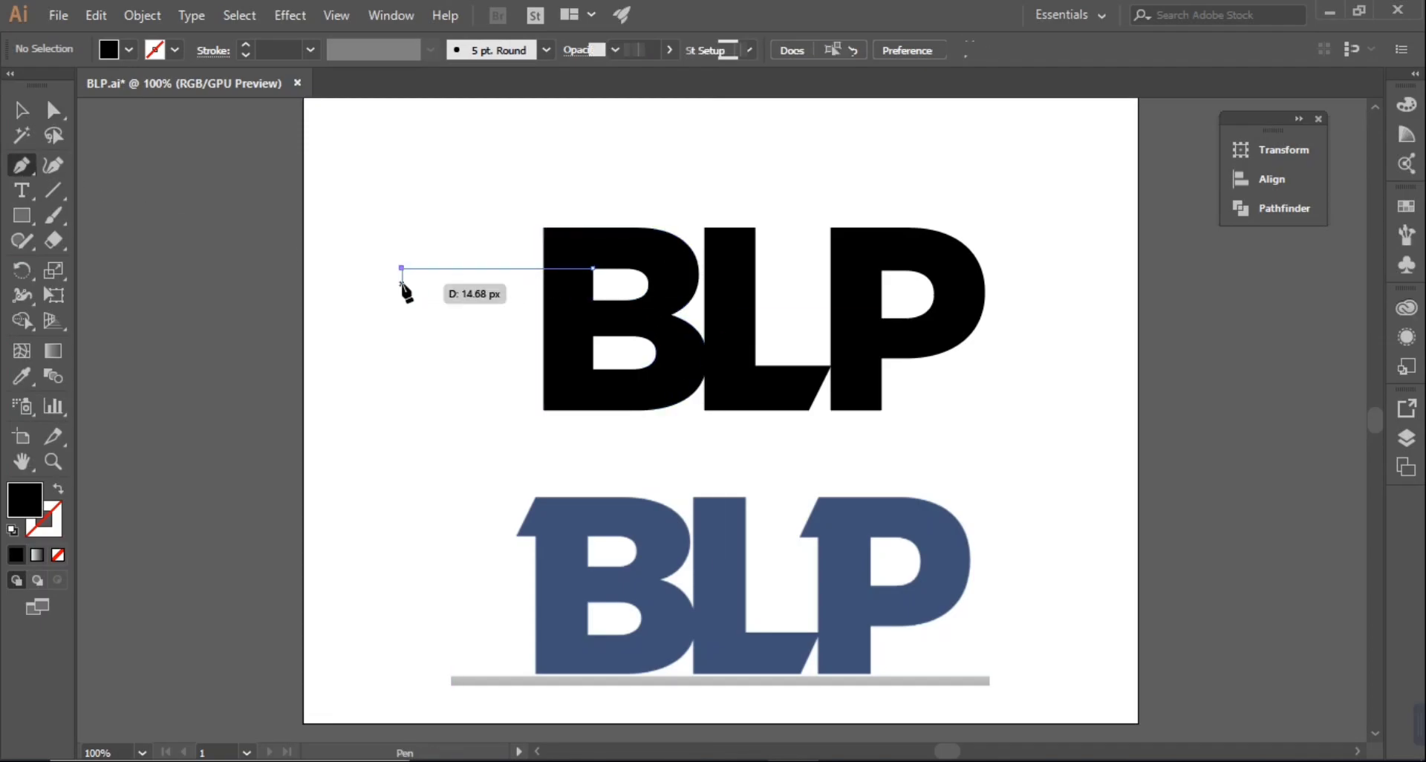
{"action": "left_click", "coordinate": [400, 227]}
{"action": "left_click", "coordinate": [593, 227]}
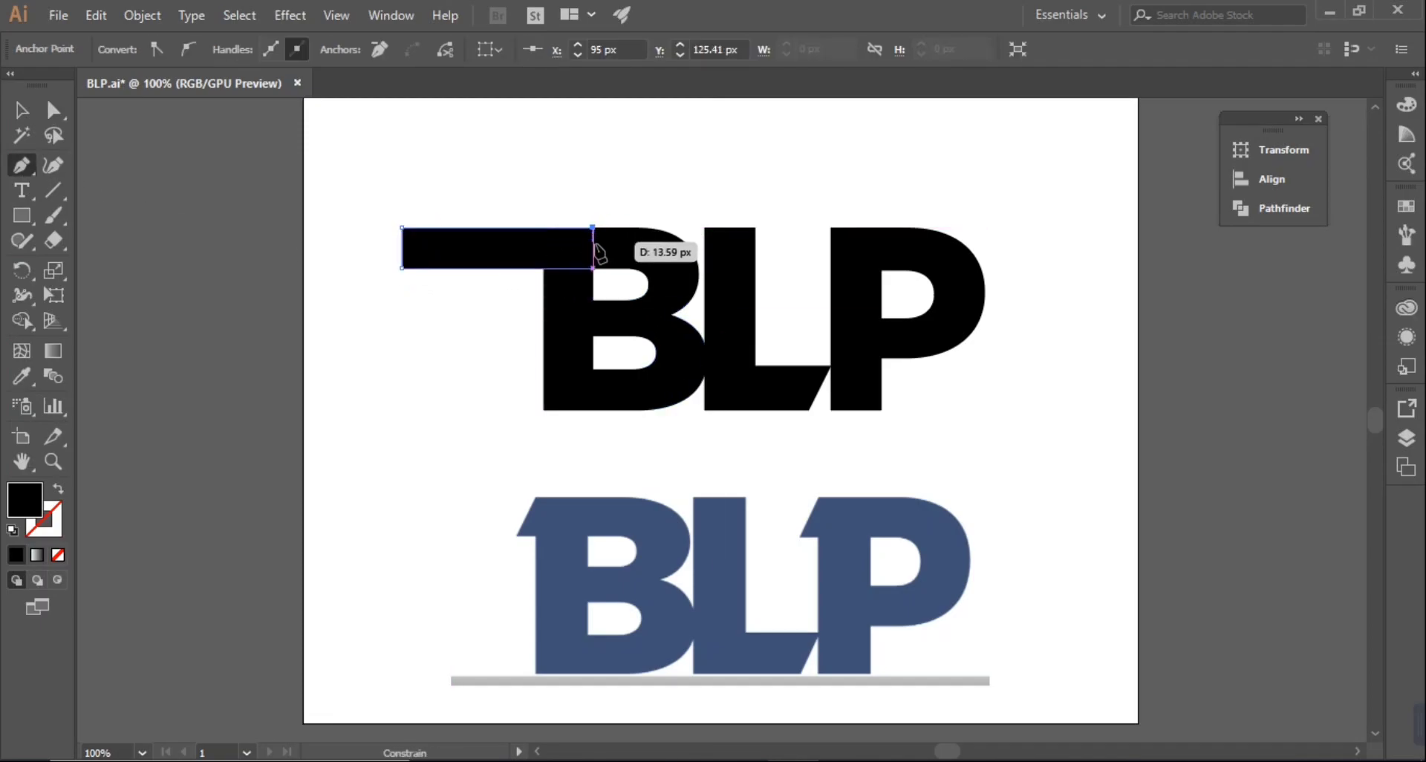
{"action": "left_click", "coordinate": [593, 267]}
{"action": "left_click", "coordinate": [20, 110]}
{"action": "left_click", "coordinate": [431, 433]}
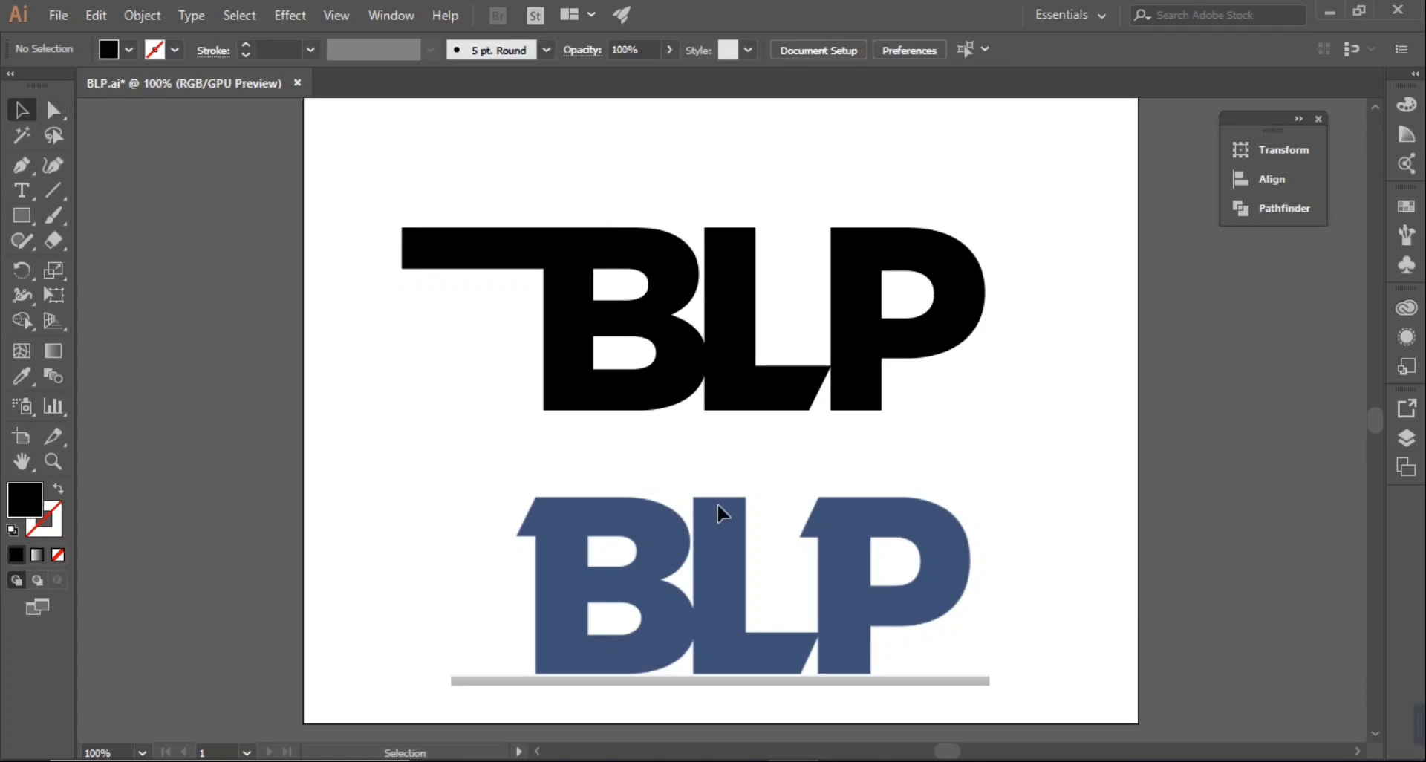
Step: Cut the bar's left end along the diagonal line with Shape Builder and slide it onto the B
{"action": "left_click", "coordinate": [890, 596]}
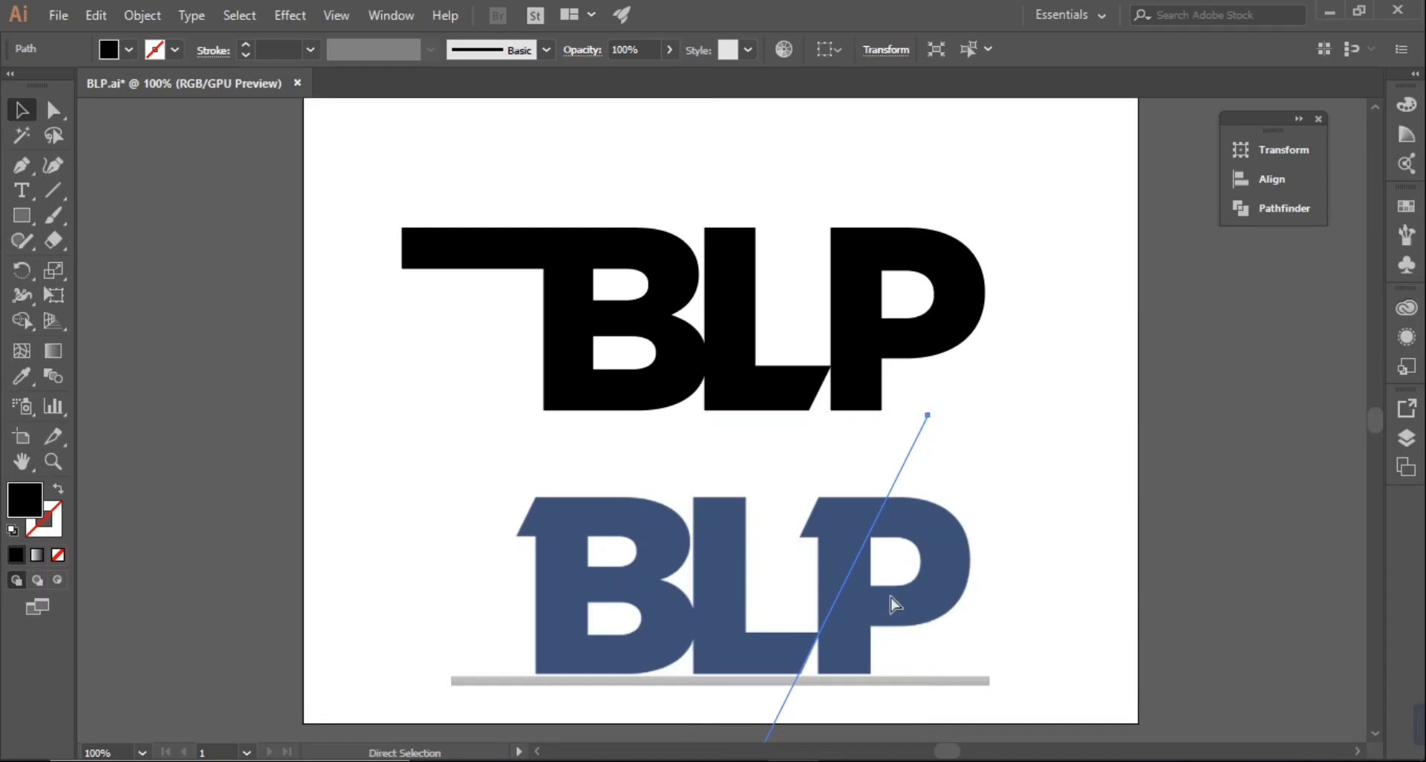
{"action": "left_click_drag", "start_coordinate": [853, 450], "coordinate": [465, 216]}
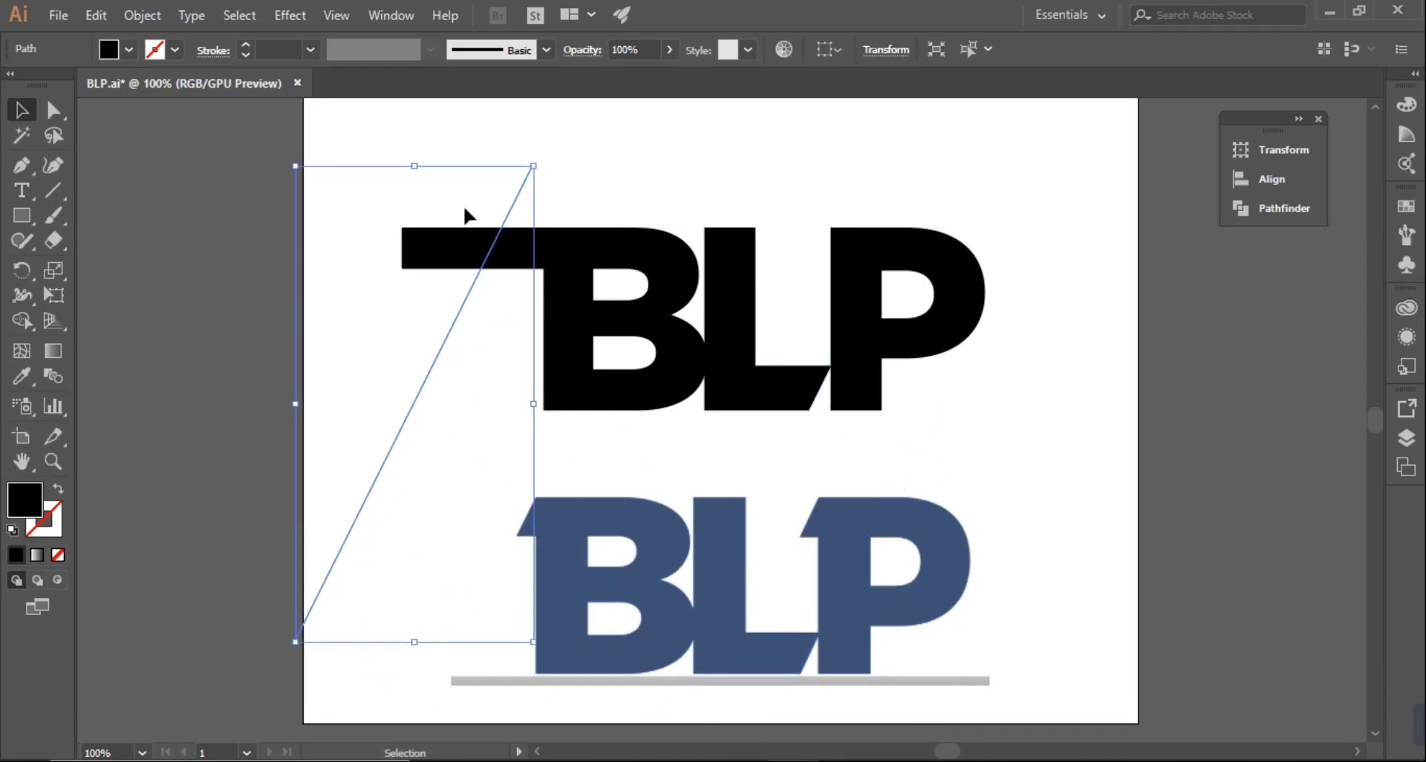
{"action": "left_click", "coordinate": [490, 256], "text": "shift"}
{"action": "key", "text": "shift+m"}
{"action": "left_click", "coordinate": [460, 253], "text": "alt"}
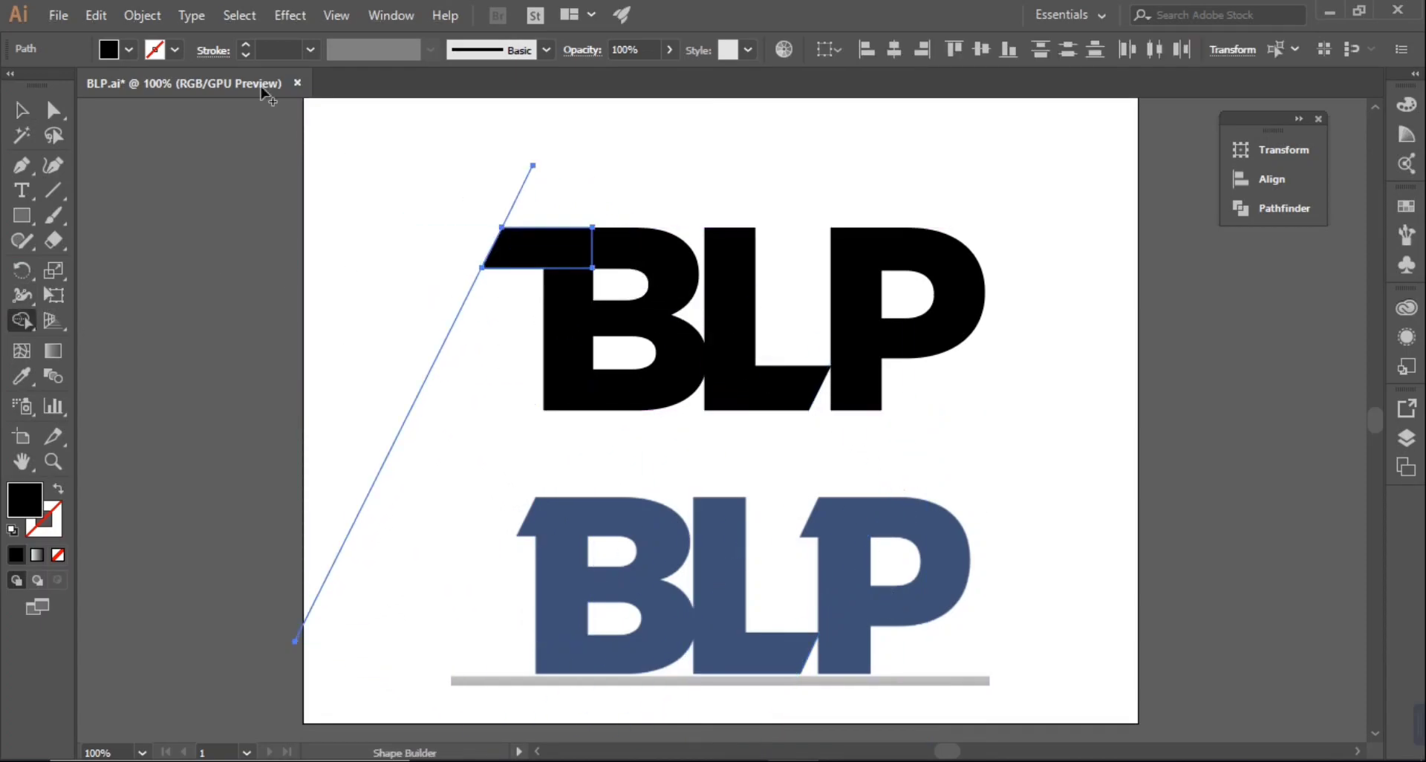
{"action": "key", "text": "v"}
{"action": "left_click", "coordinate": [438, 413]}
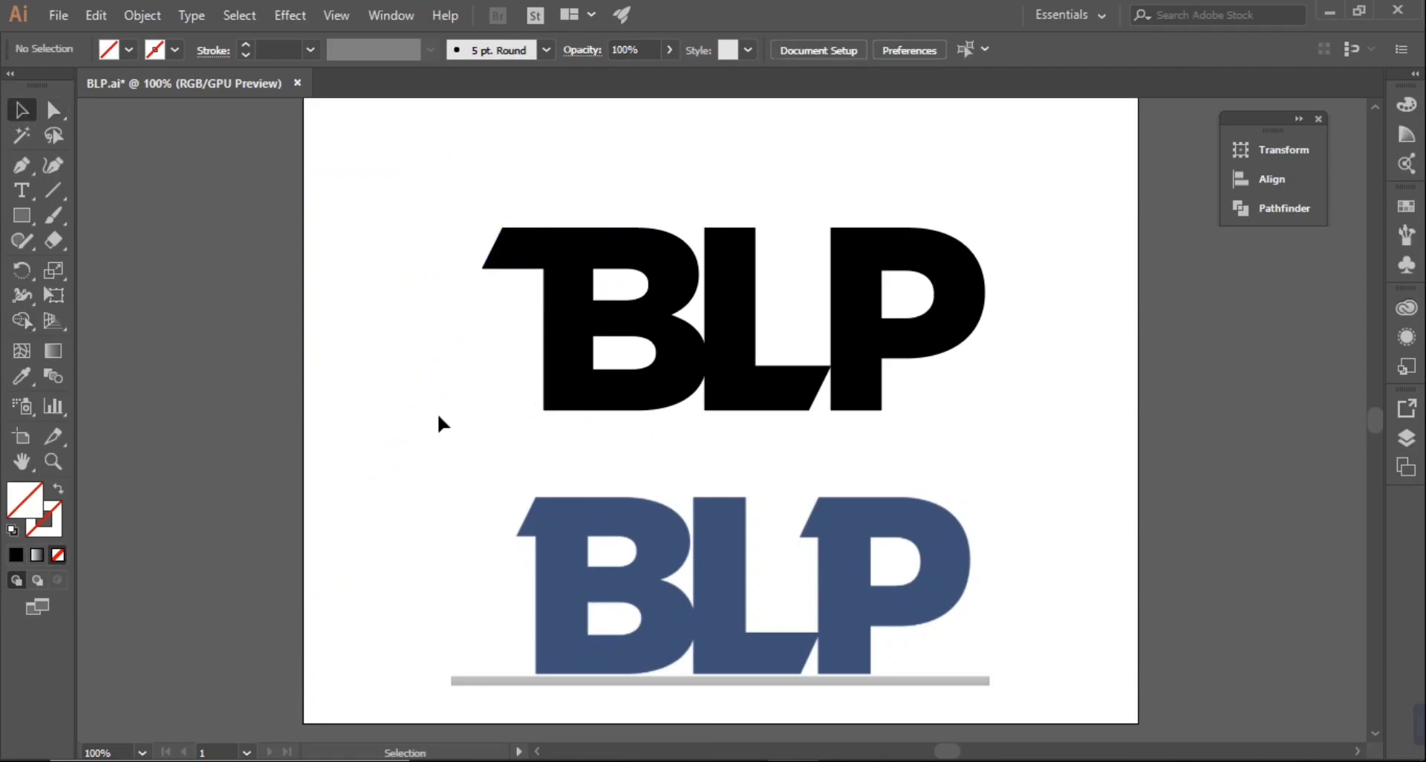
{"action": "left_click", "coordinate": [496, 266]}
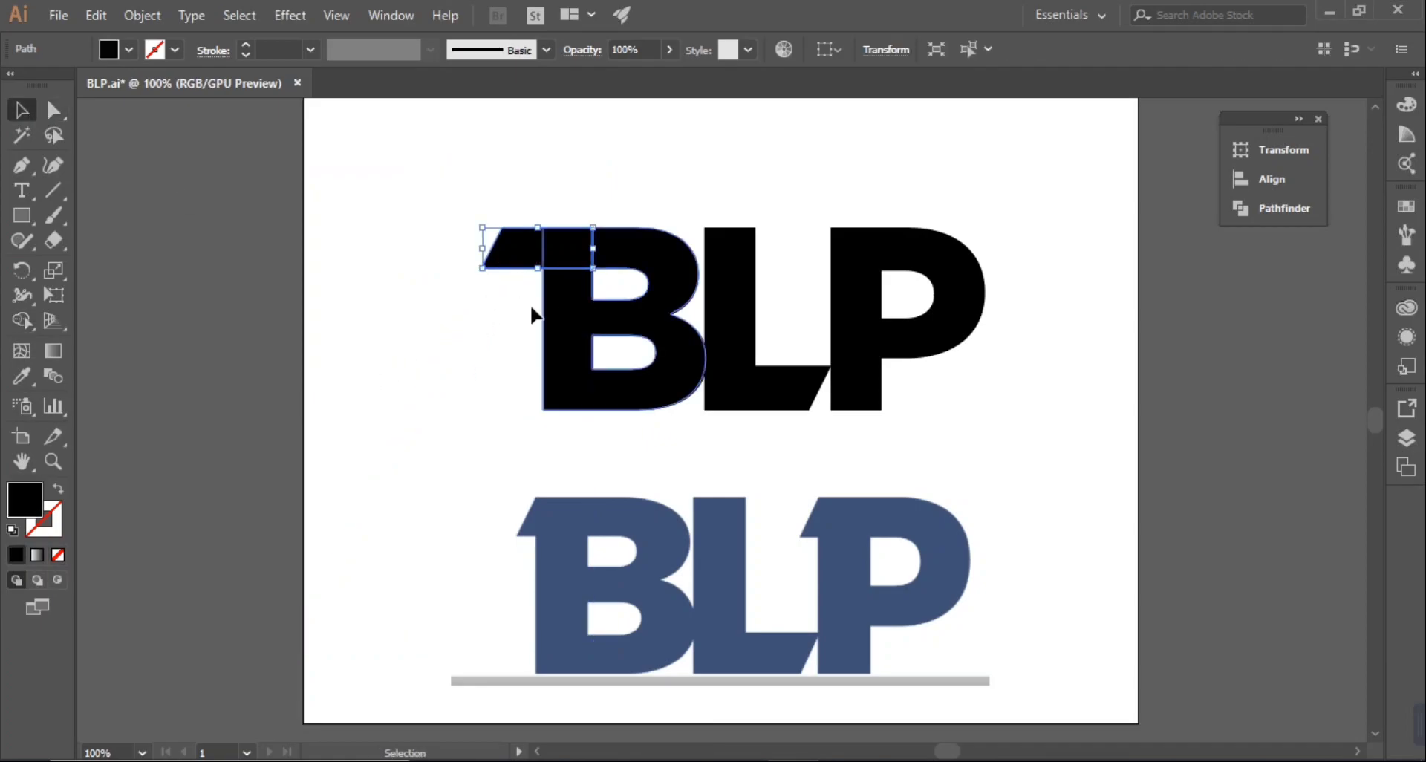
{"action": "left_click_drag", "start_coordinate": [507, 266], "coordinate": [543, 264]}
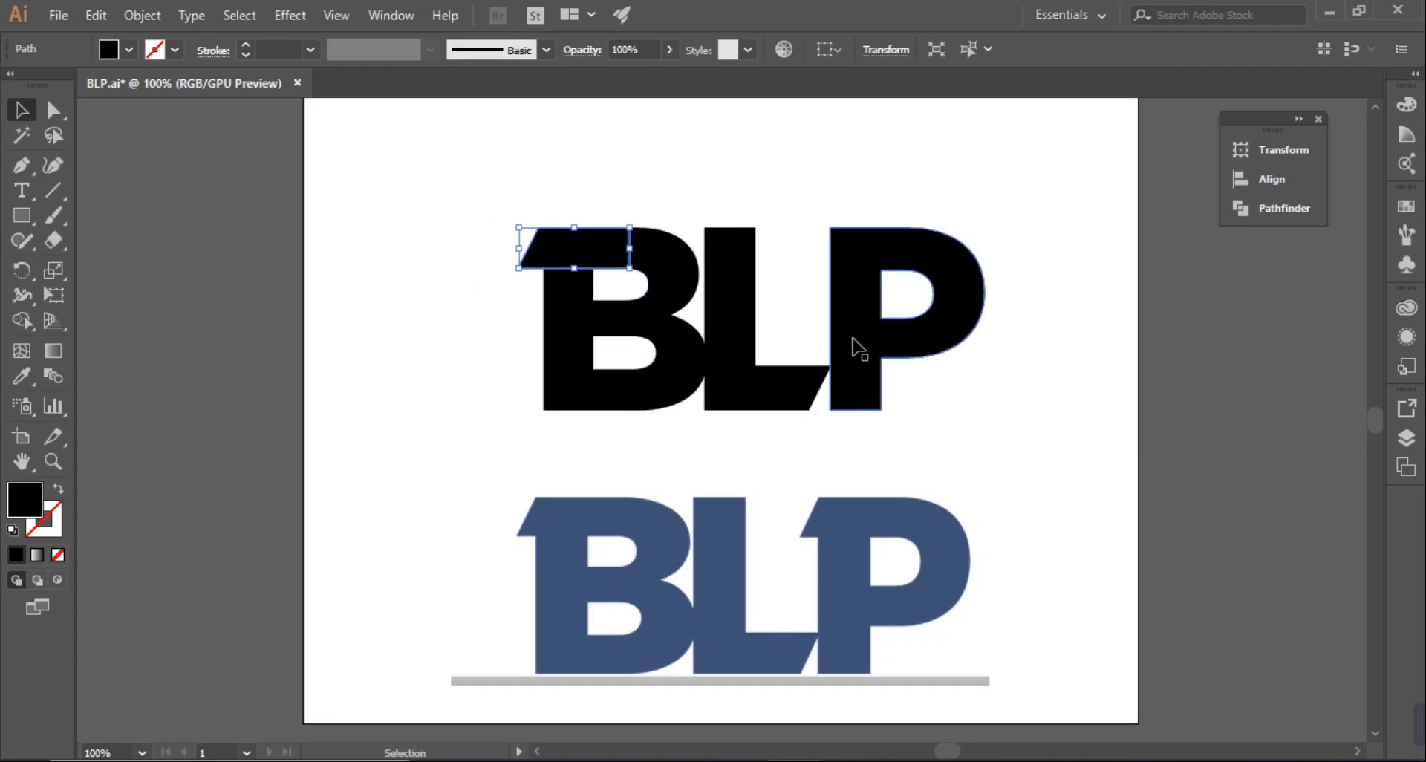
Step: Draw a vertical line along the B's left edge and fill it red
{"action": "left_click", "coordinate": [22, 165]}
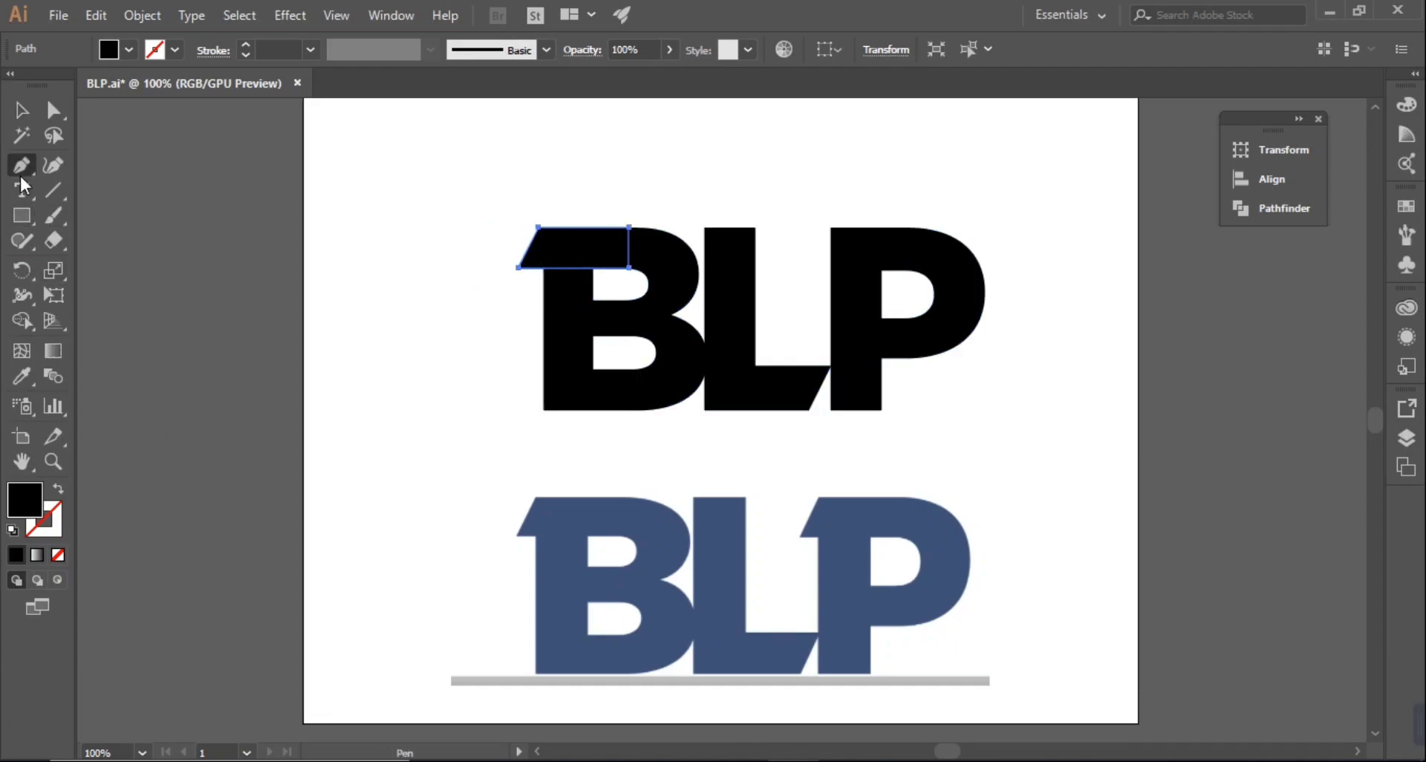
{"action": "left_click", "coordinate": [544, 409]}
{"action": "scroll", "coordinate": [486, 479], "scroll_direction": "up", "scroll_amount": 3}
{"action": "left_click", "coordinate": [544, 236]}
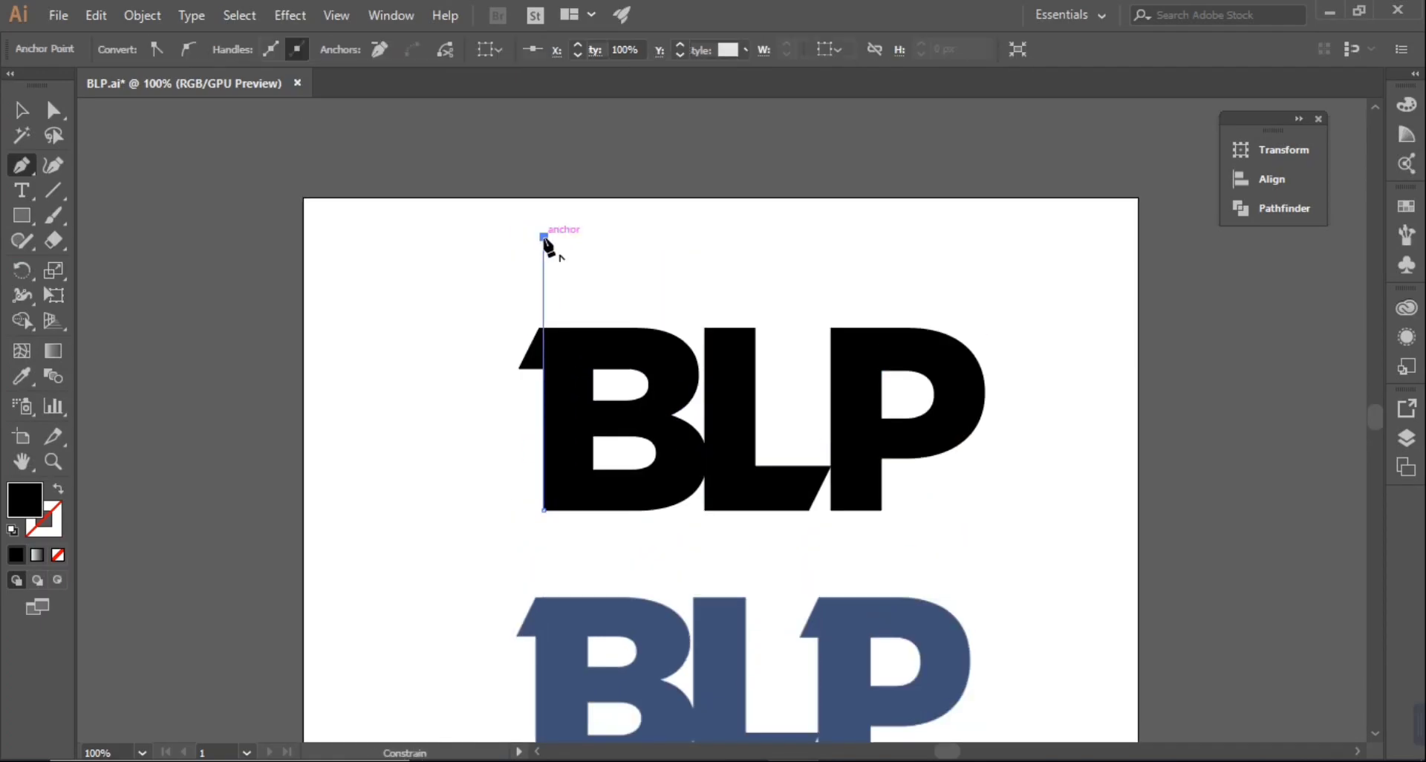
{"action": "key", "text": "v"}
{"action": "left_click", "coordinate": [530, 345]}
{"action": "left_click_drag", "start_coordinate": [479, 247], "coordinate": [555, 272]}
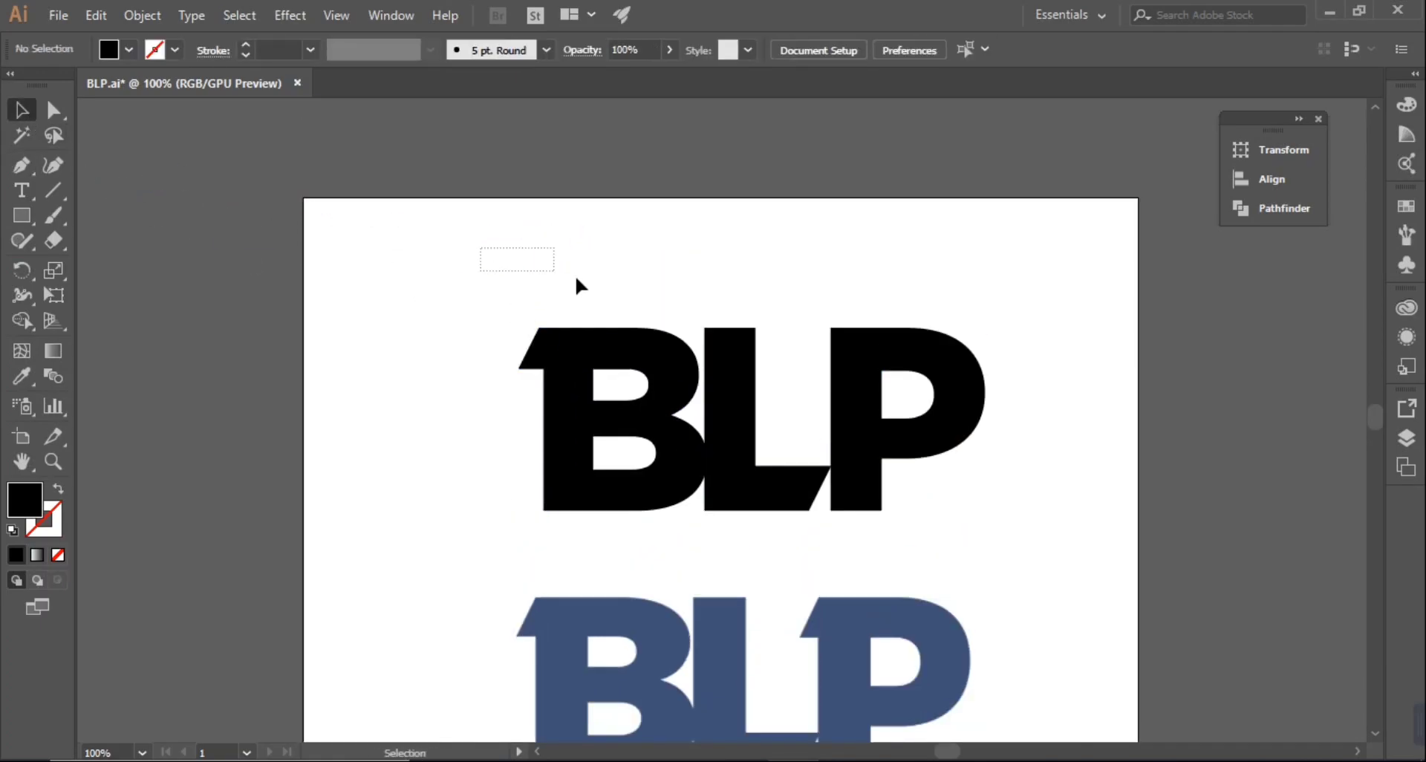
{"action": "left_click", "coordinate": [128, 50]}
{"action": "left_click", "coordinate": [72, 84]}
{"action": "left_click", "coordinate": [587, 279]}
{"action": "left_click", "coordinate": [540, 294]}
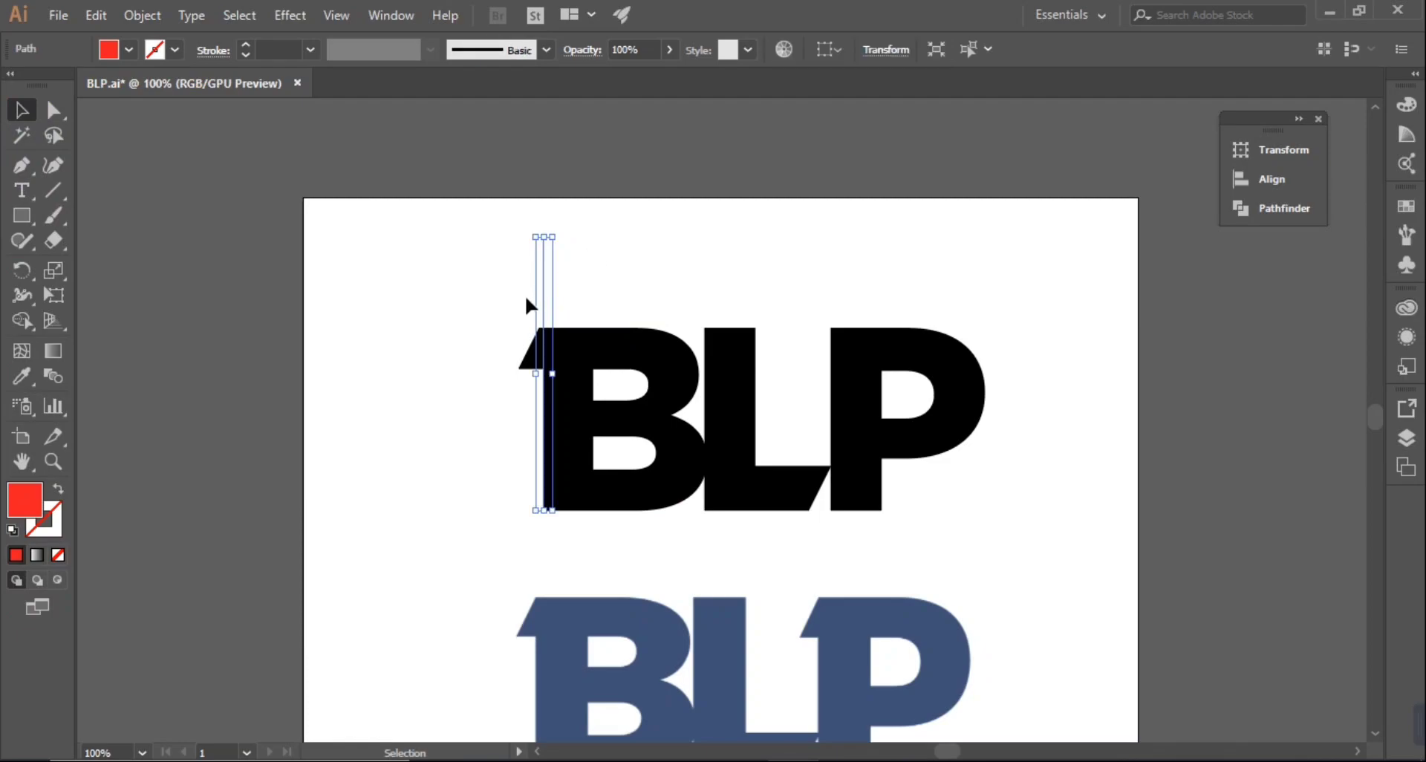
{"action": "left_click", "coordinate": [495, 340]}
Step: In zoomed Outline view, move the slanted flag piece to meet the red line
{"action": "key", "text": "z"}
{"action": "left_click_drag", "start_coordinate": [531, 366], "coordinate": [824, 496]}
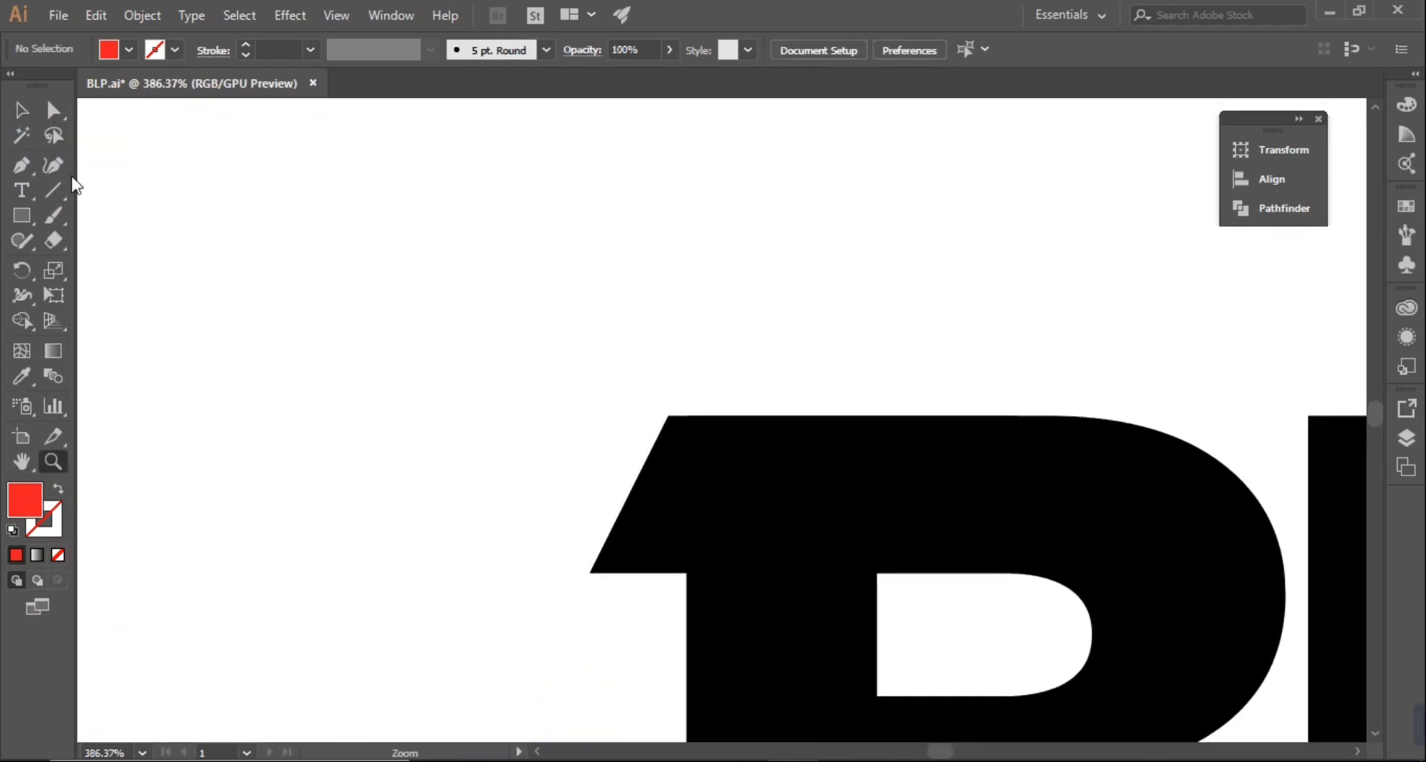
{"action": "key", "text": "v"}
{"action": "left_click", "coordinate": [647, 558]}
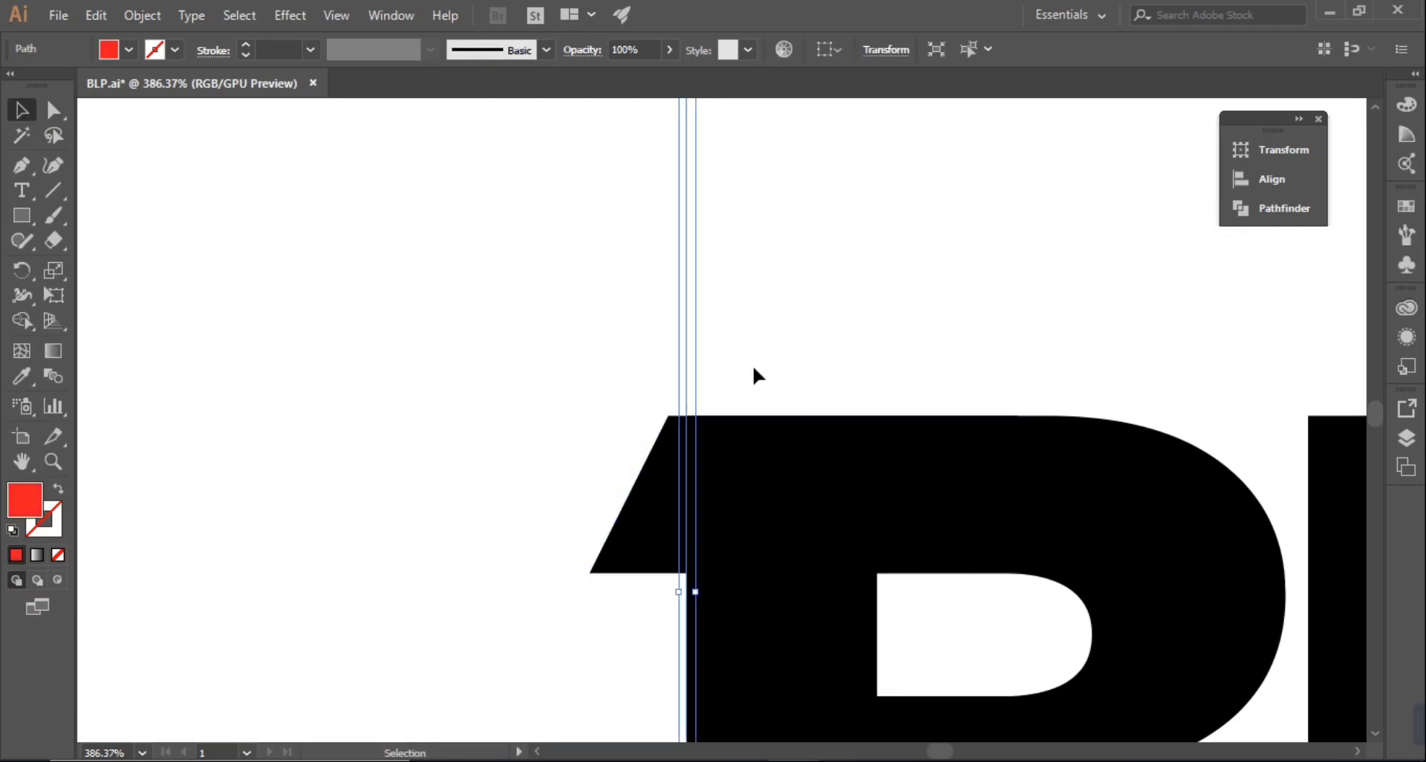
{"action": "key", "text": "ctrl+y"}
{"action": "left_click", "coordinate": [631, 542]}
{"action": "double_click", "coordinate": [626, 489]}
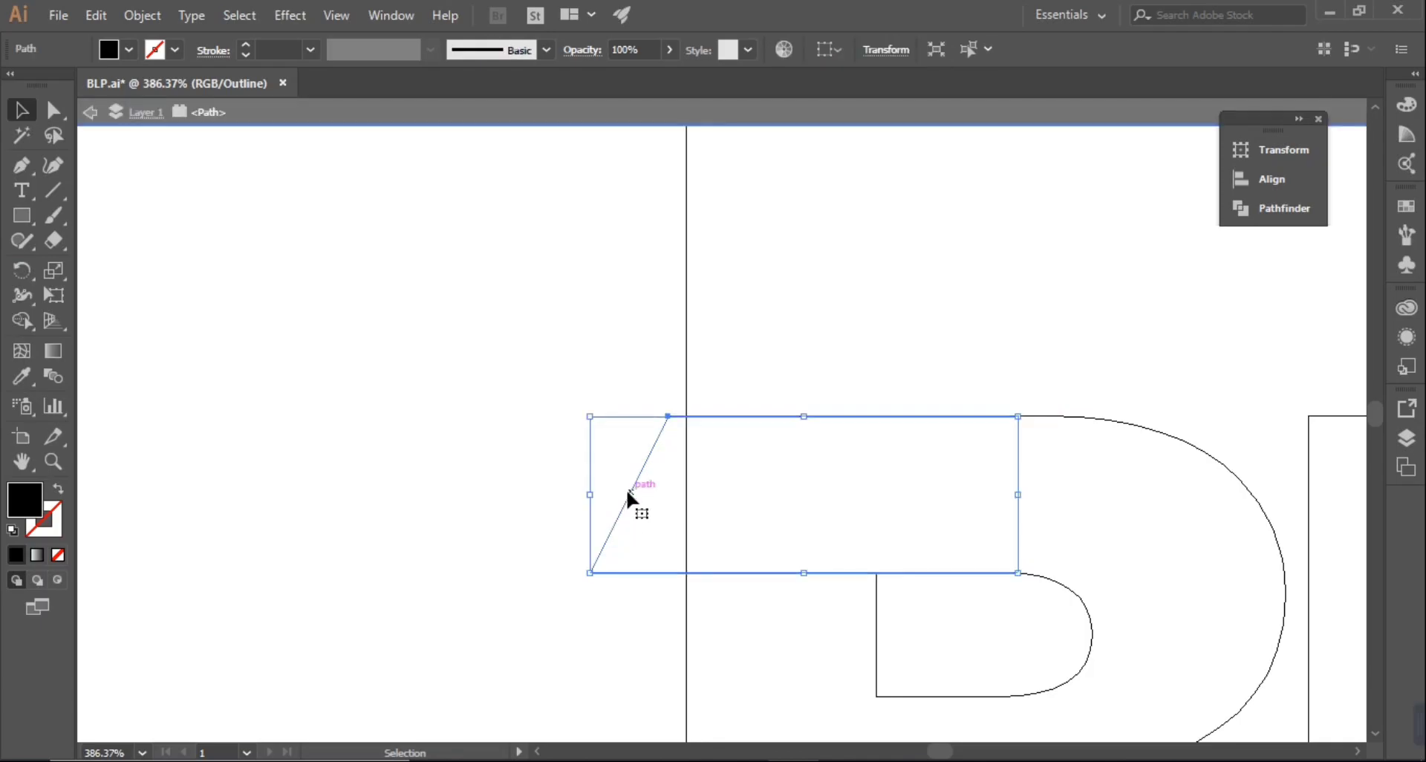
{"action": "left_click_drag", "start_coordinate": [627, 493], "coordinate": [644, 498]}
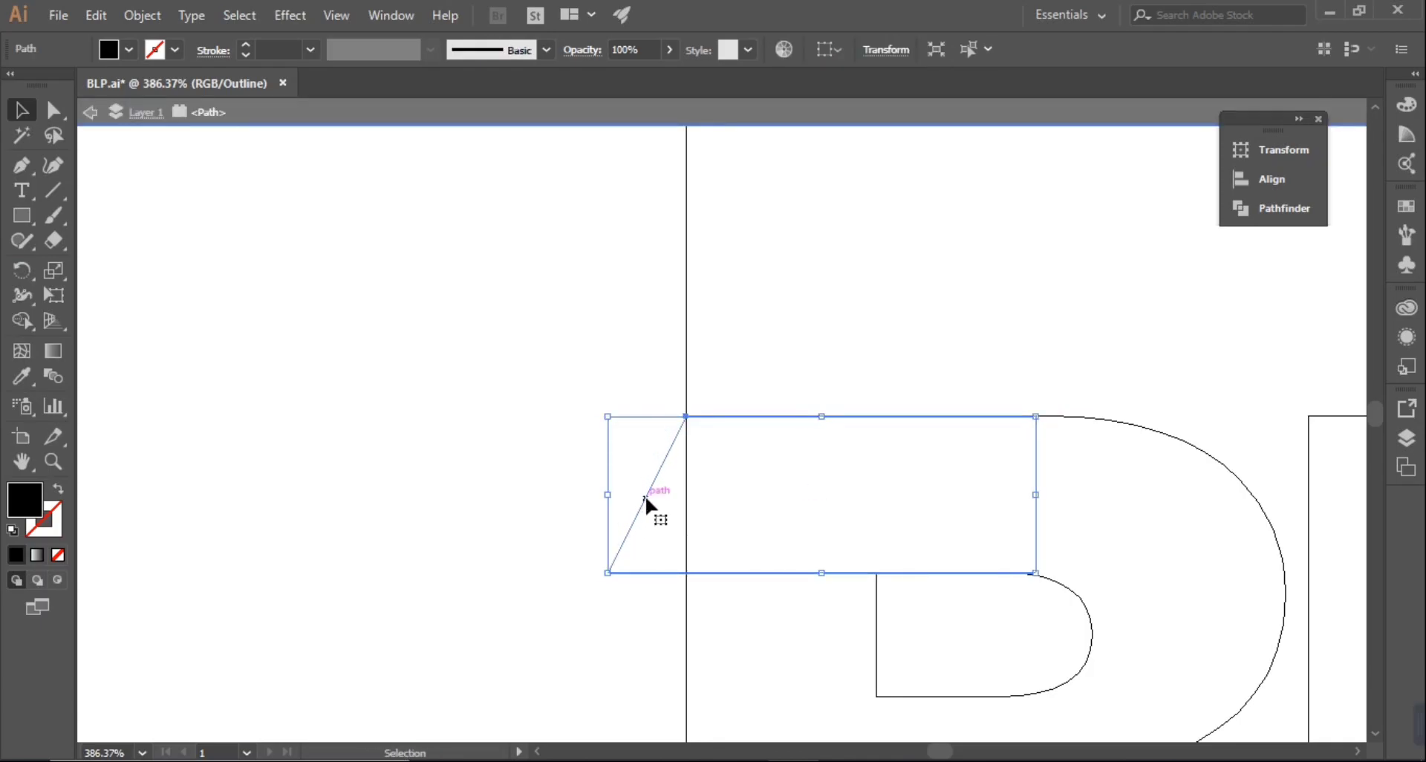
{"action": "left_click", "coordinate": [488, 453]}
{"action": "left_click", "coordinate": [711, 566]}
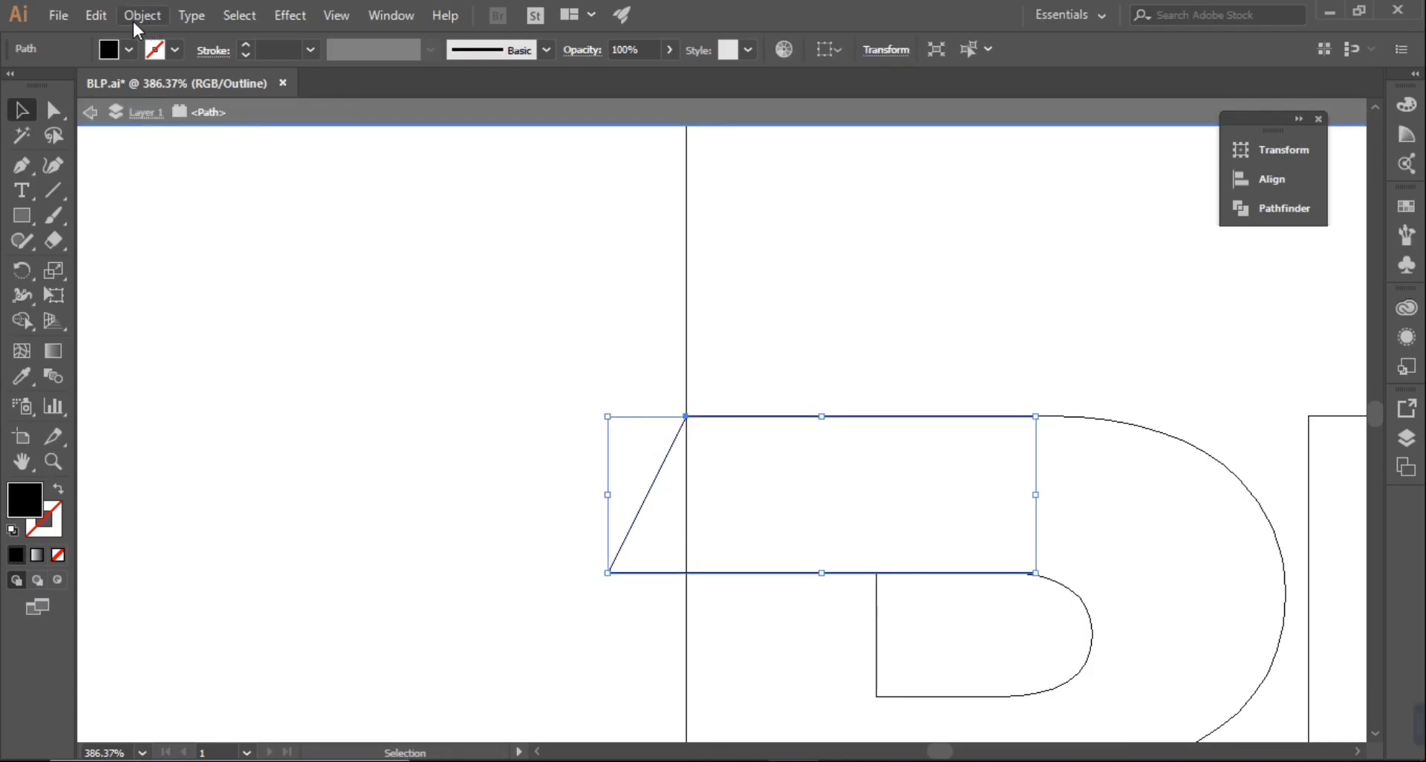
{"action": "left_click", "coordinate": [96, 15]}
Step: Paste a copy of the flag in front and place it on the P's top-left
{"action": "left_click", "coordinate": [151, 161]}
{"action": "left_click_drag", "start_coordinate": [684, 531], "coordinate": [945, 515]}
{"action": "mouse_move", "coordinate": [1033, 496]}
{"action": "left_mouse_down"}
{"action": "mouse_move", "coordinate": [341, 427]}
{"action": "mouse_move", "coordinate": [1068, 440]}
{"action": "left_mouse_up"}
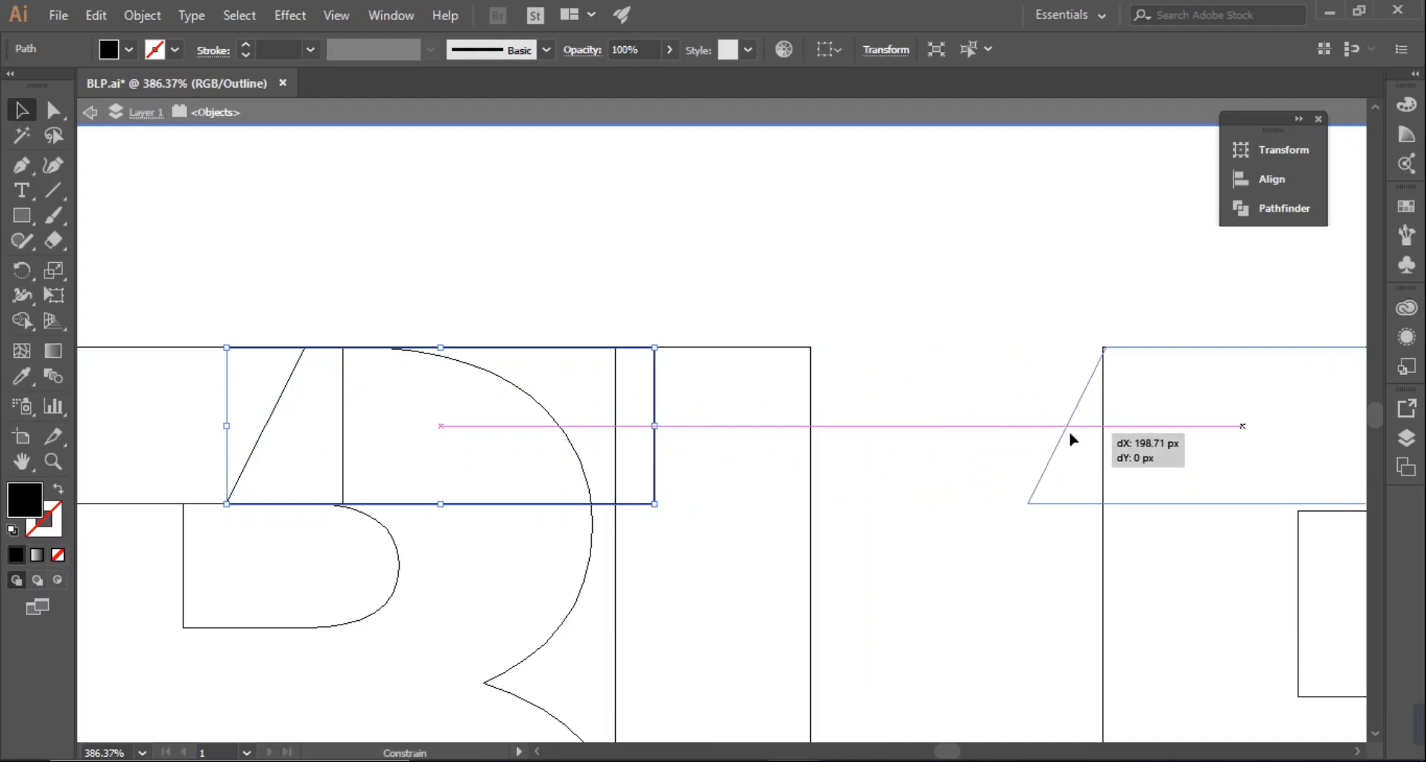
{"action": "left_click_drag", "start_coordinate": [1069, 440], "coordinate": [1070, 442]}
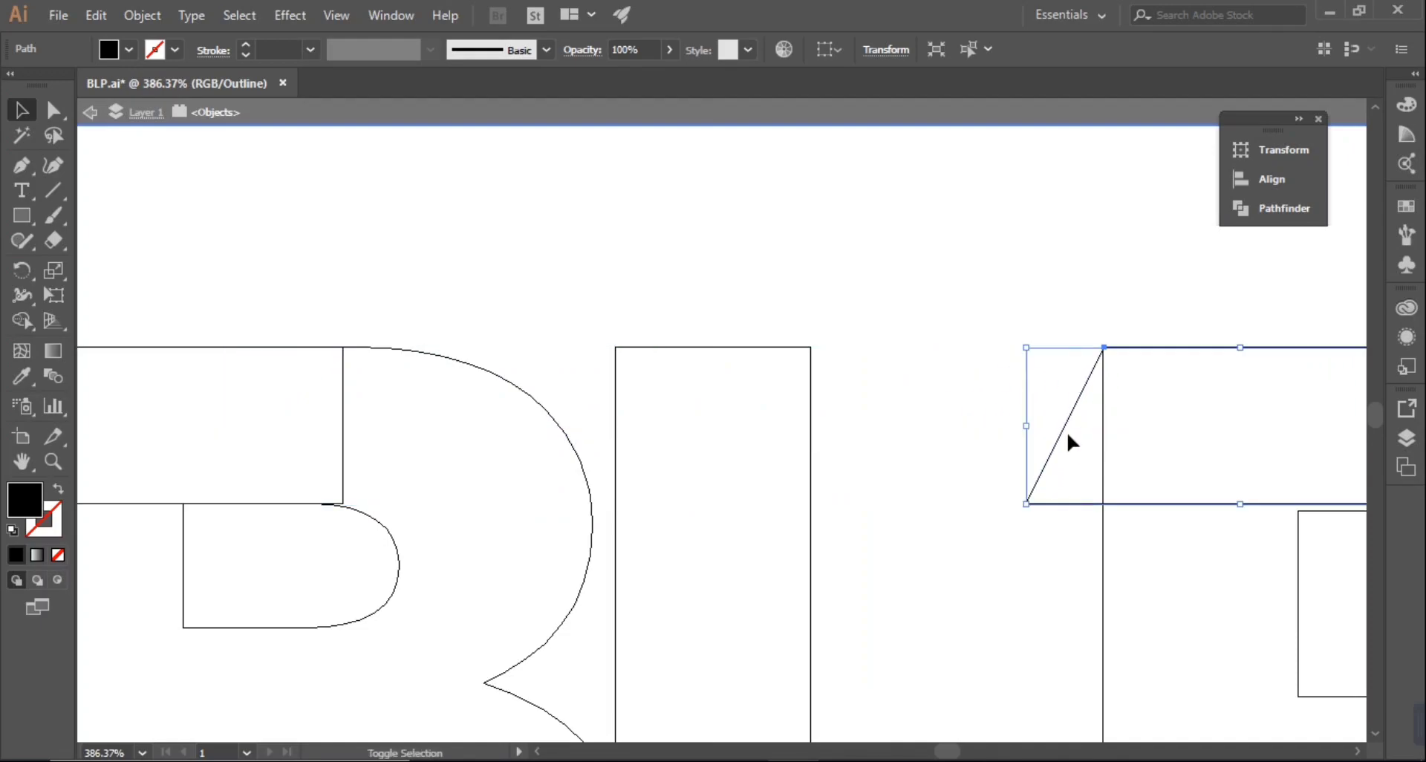
Step: Zoom in on the copy's corner and nudge the diagonal path into alignment
{"action": "left_click", "coordinate": [52, 462]}
{"action": "left_click_drag", "start_coordinate": [1105, 325], "coordinate": [1218, 414]}
{"action": "key", "text": "v"}
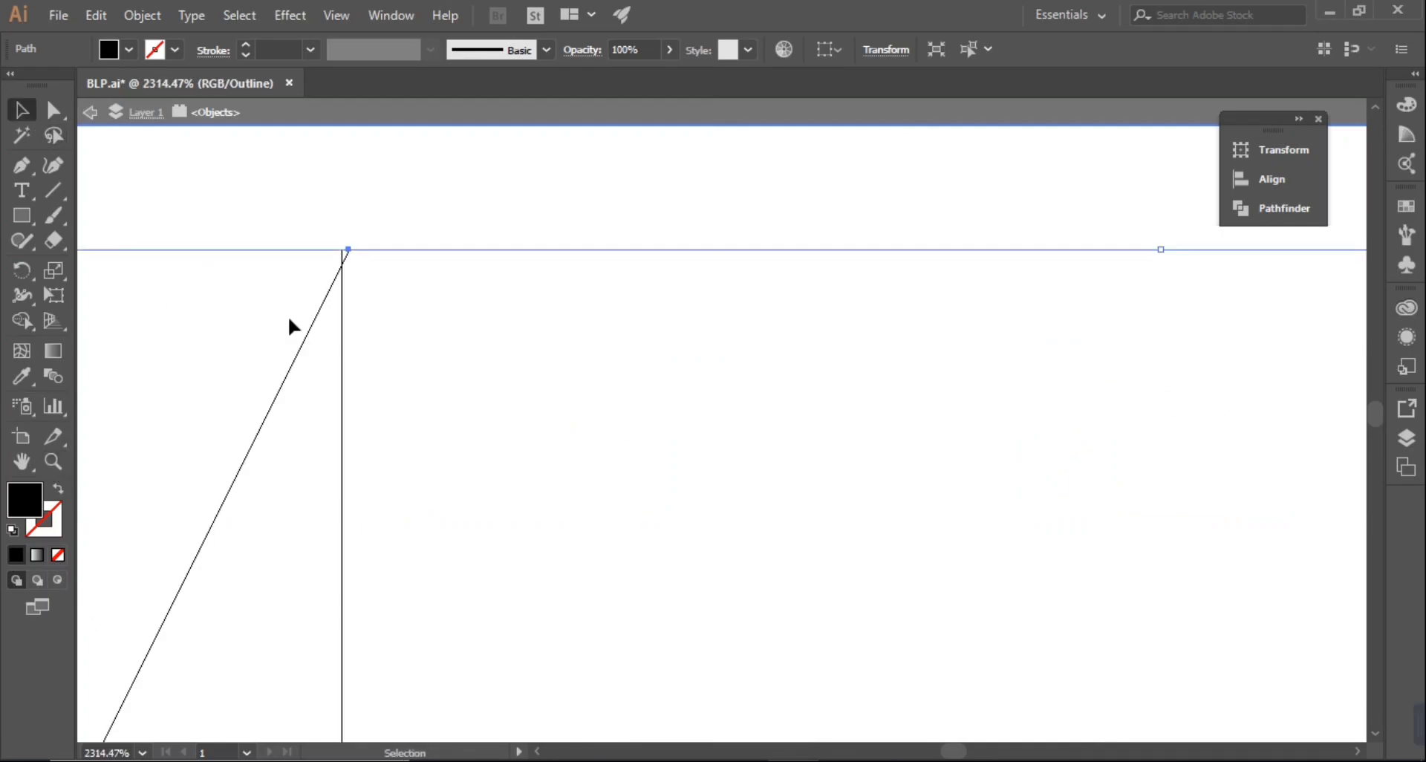
{"action": "left_click_drag", "start_coordinate": [300, 340], "coordinate": [294, 342]}
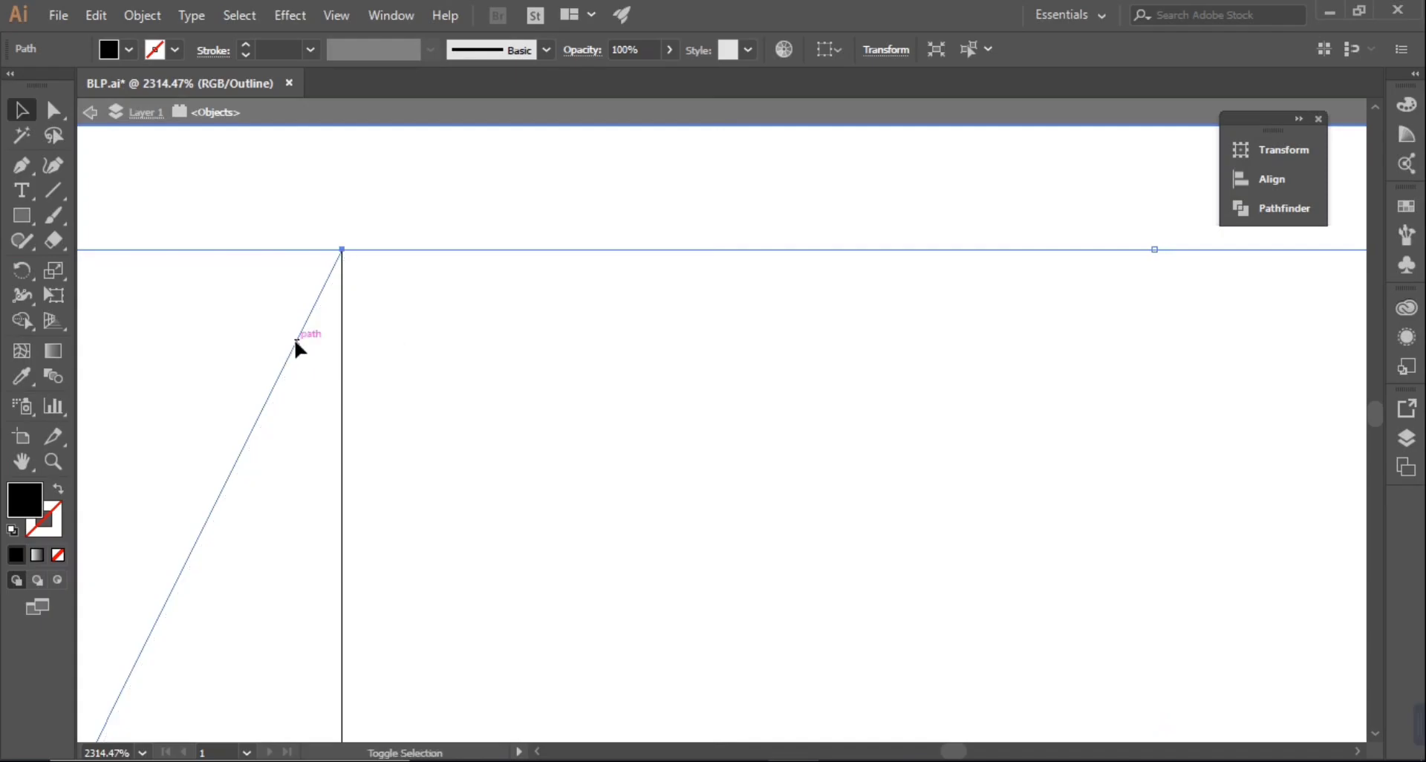
{"action": "left_click", "coordinate": [412, 197]}
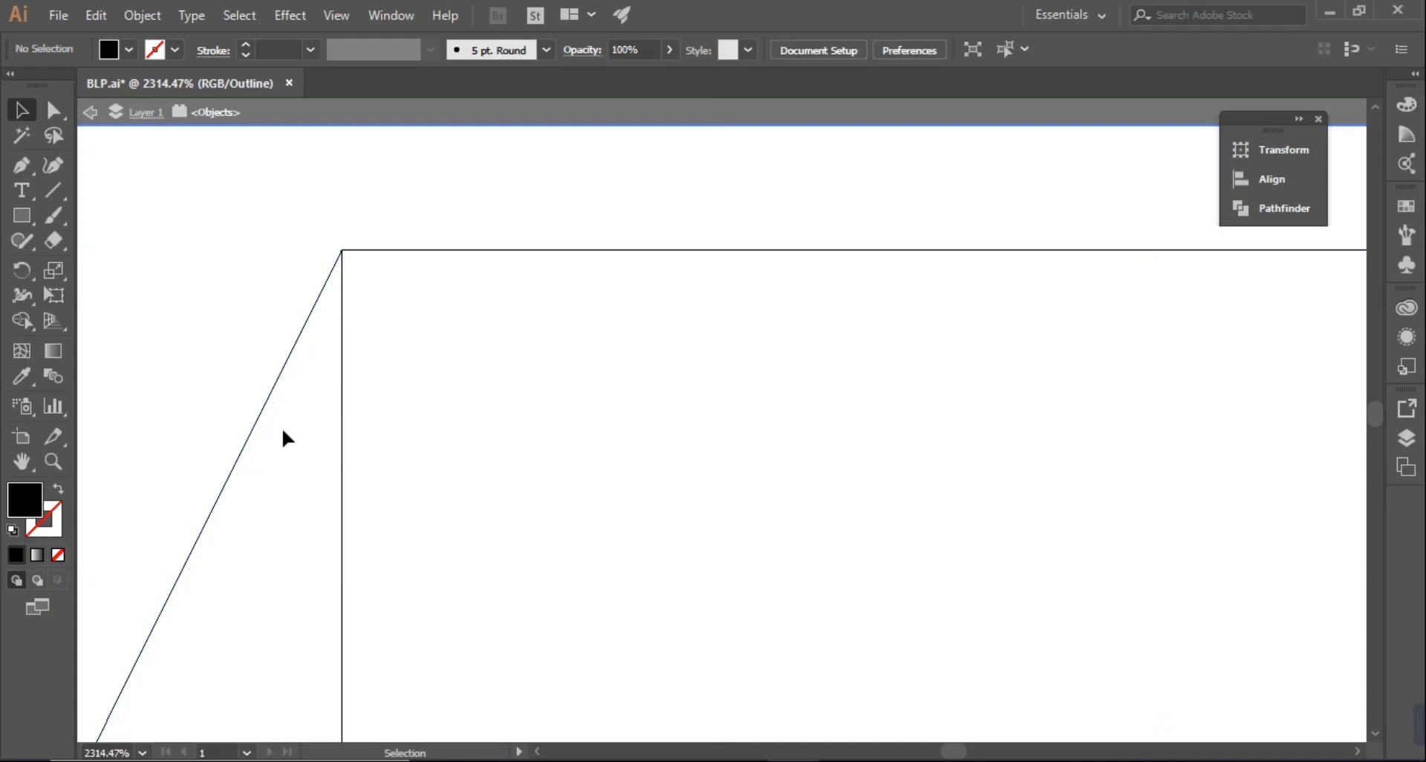
{"action": "left_click_drag", "start_coordinate": [252, 443], "coordinate": [988, 468]}
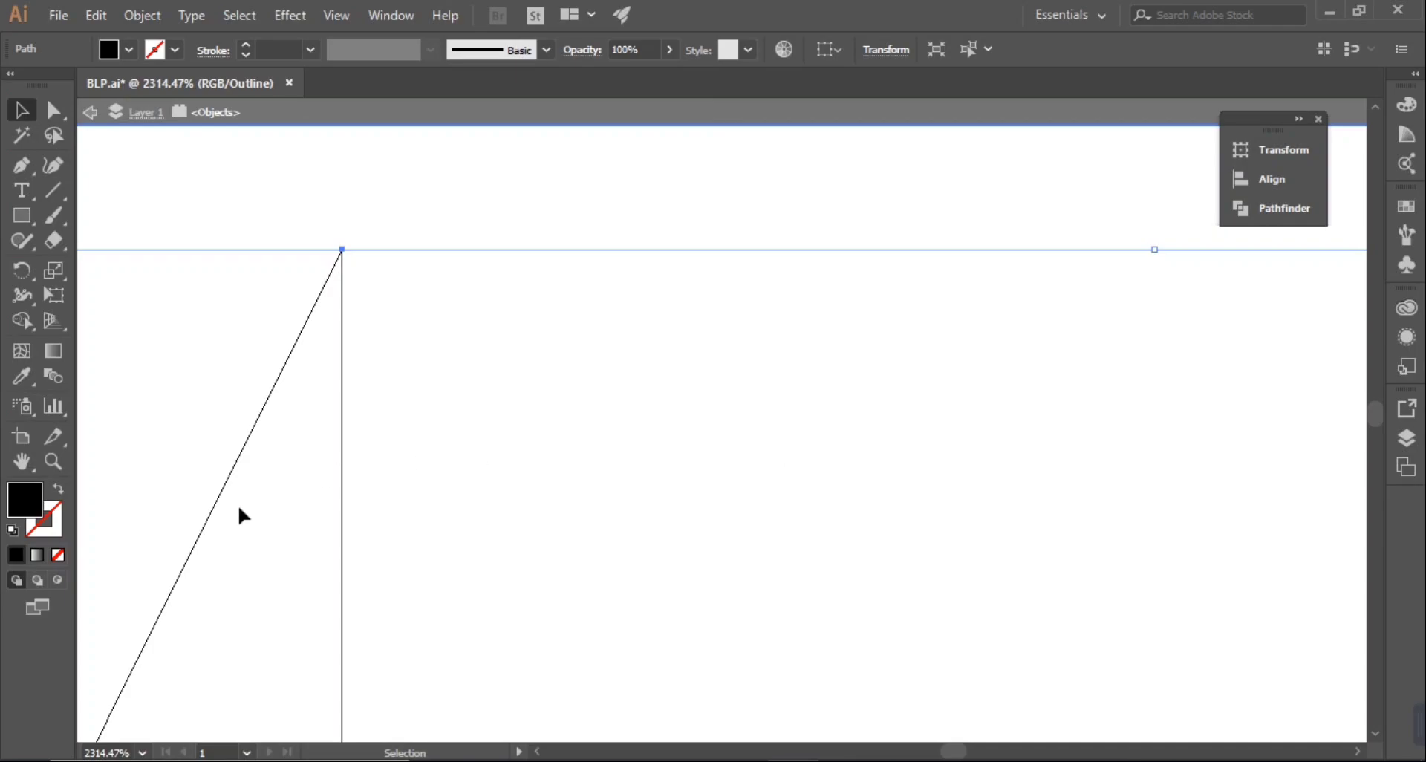
{"action": "mouse_move", "coordinate": [239, 514]}
{"action": "left_mouse_down"}
{"action": "mouse_move", "coordinate": [1148, 592]}
{"action": "mouse_move", "coordinate": [469, 465]}
{"action": "mouse_move", "coordinate": [991, 446]}
{"action": "mouse_move", "coordinate": [503, 468]}
{"action": "mouse_move", "coordinate": [1073, 480]}
{"action": "left_mouse_up"}
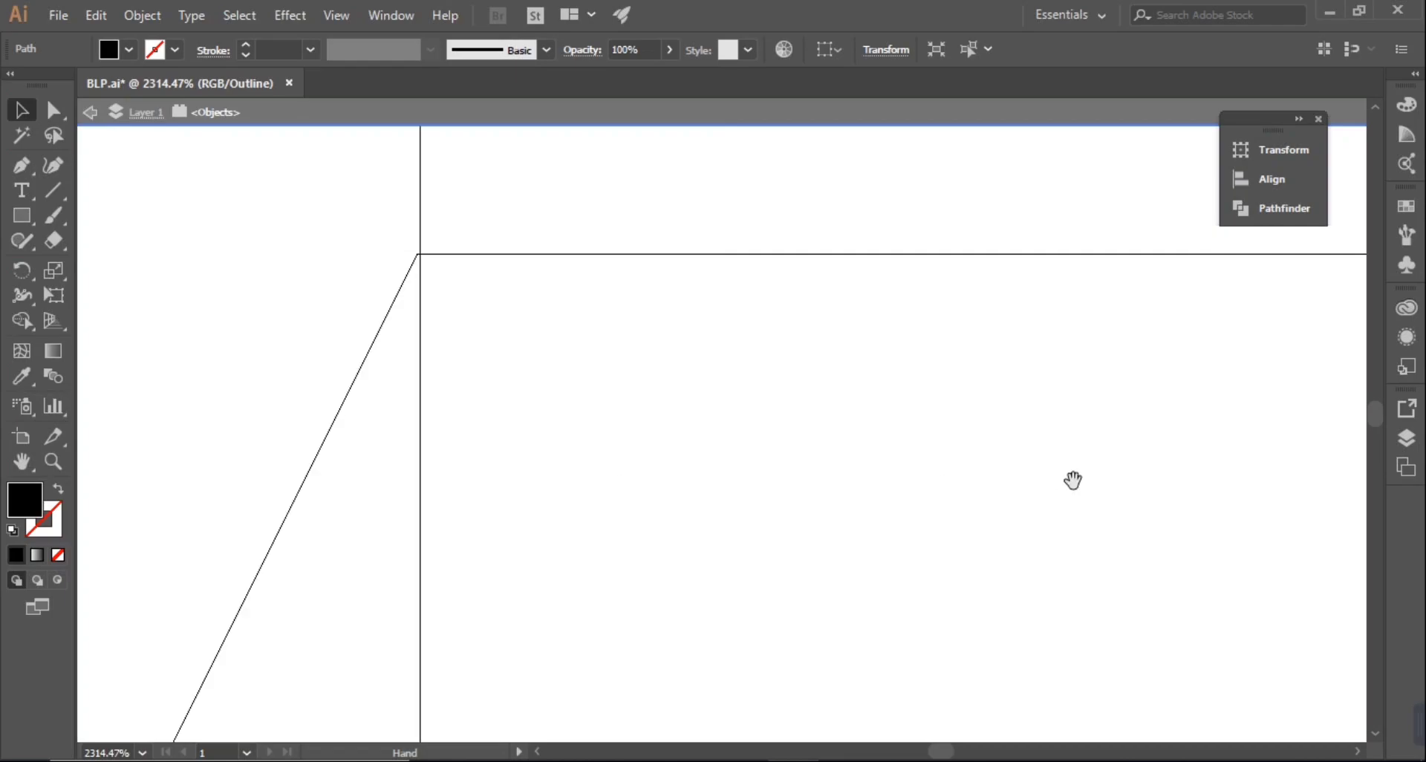
{"action": "left_click", "coordinate": [535, 424]}
{"action": "mouse_move", "coordinate": [535, 424]}
{"action": "left_mouse_down"}
{"action": "mouse_move", "coordinate": [524, 429]}
{"action": "mouse_move", "coordinate": [571, 433]}
{"action": "mouse_move", "coordinate": [547, 424]}
{"action": "left_mouse_up"}
Step: Leave isolation mode, return to the colour preview, and clear the selection
{"action": "key", "text": "ctrl+y"}
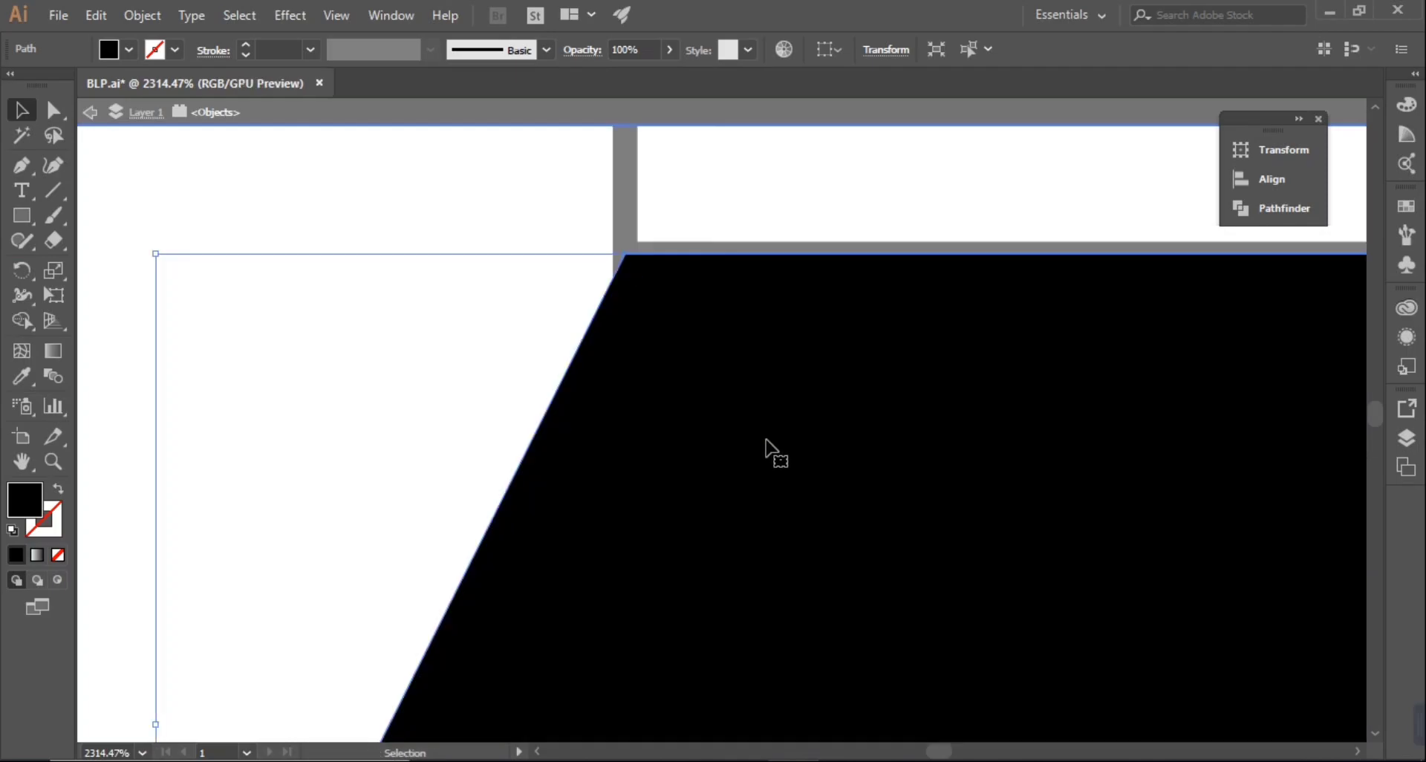
{"action": "left_click", "coordinate": [765, 440]}
{"action": "scroll", "coordinate": [765, 439], "scroll_direction": "down", "scroll_amount": 3}
{"action": "scroll", "coordinate": [765, 440], "scroll_direction": "down", "scroll_amount": 4}
{"action": "scroll", "coordinate": [765, 440], "scroll_direction": "down", "scroll_amount": 2}
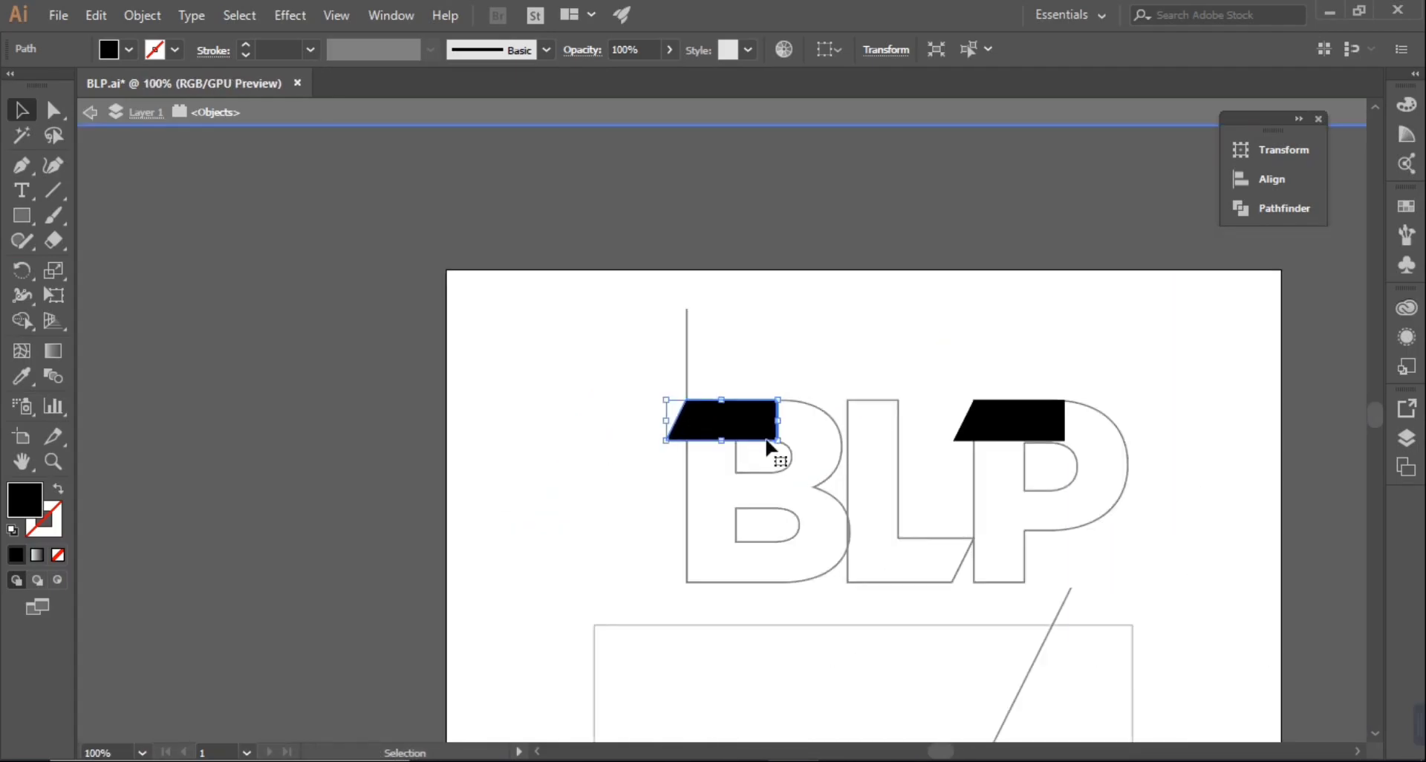
{"action": "key", "text": "Escape"}
{"action": "key", "text": "ctrl+y"}
{"action": "key", "text": "ctrl+y"}
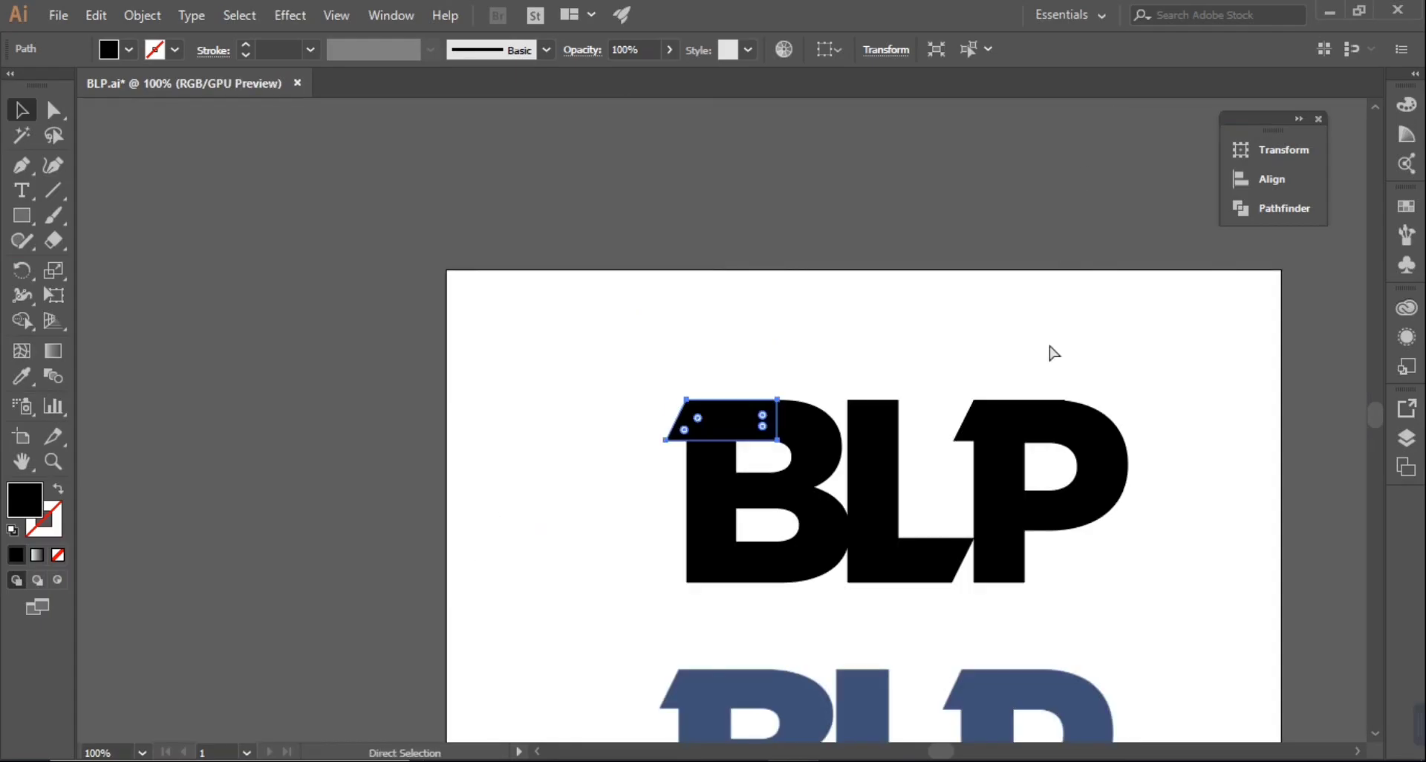
{"action": "key", "text": "v"}
{"action": "left_click", "coordinate": [1107, 367]}
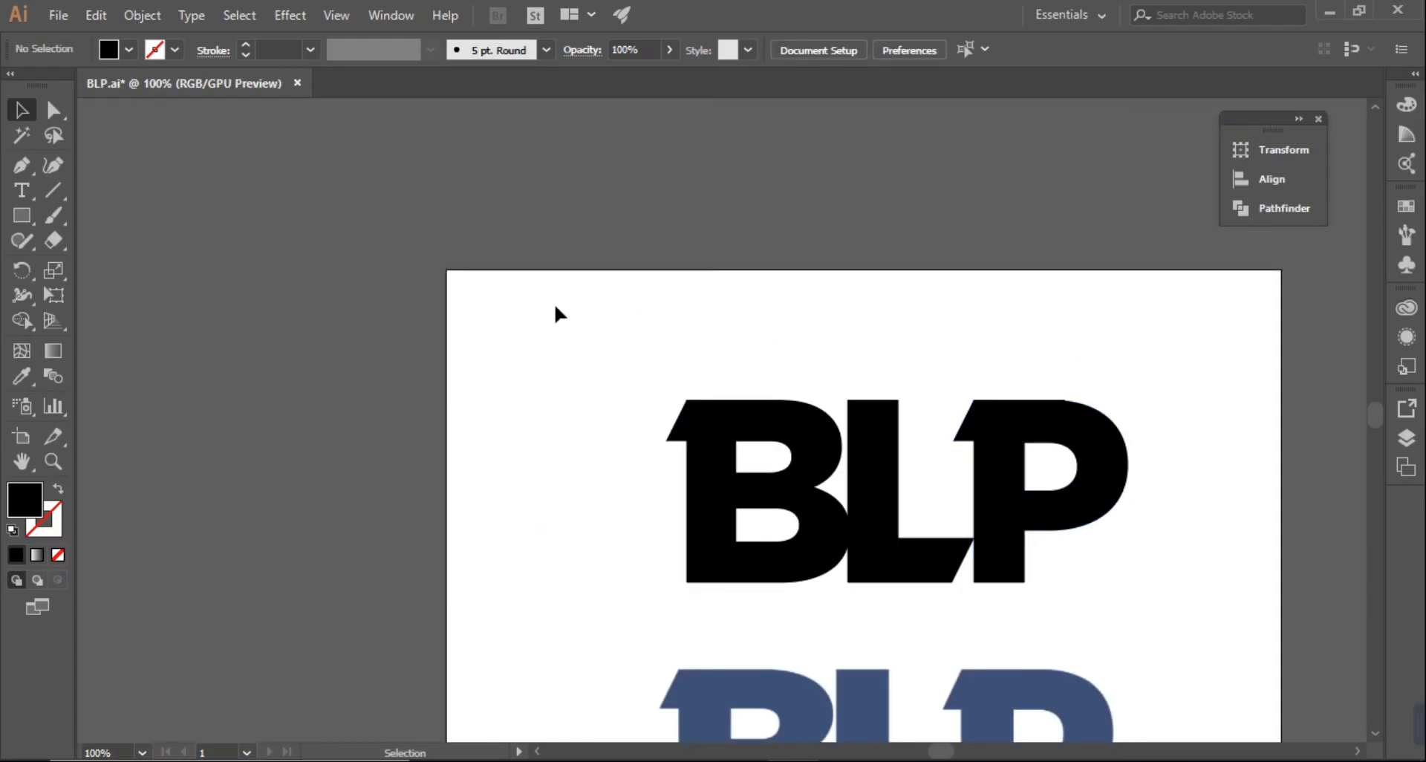
Step: Trim the P's flag at a vertical cutting line, then delete the line
{"action": "left_click", "coordinate": [21, 165]}
{"action": "left_click", "coordinate": [997, 604]}
{"action": "left_click", "coordinate": [997, 338]}
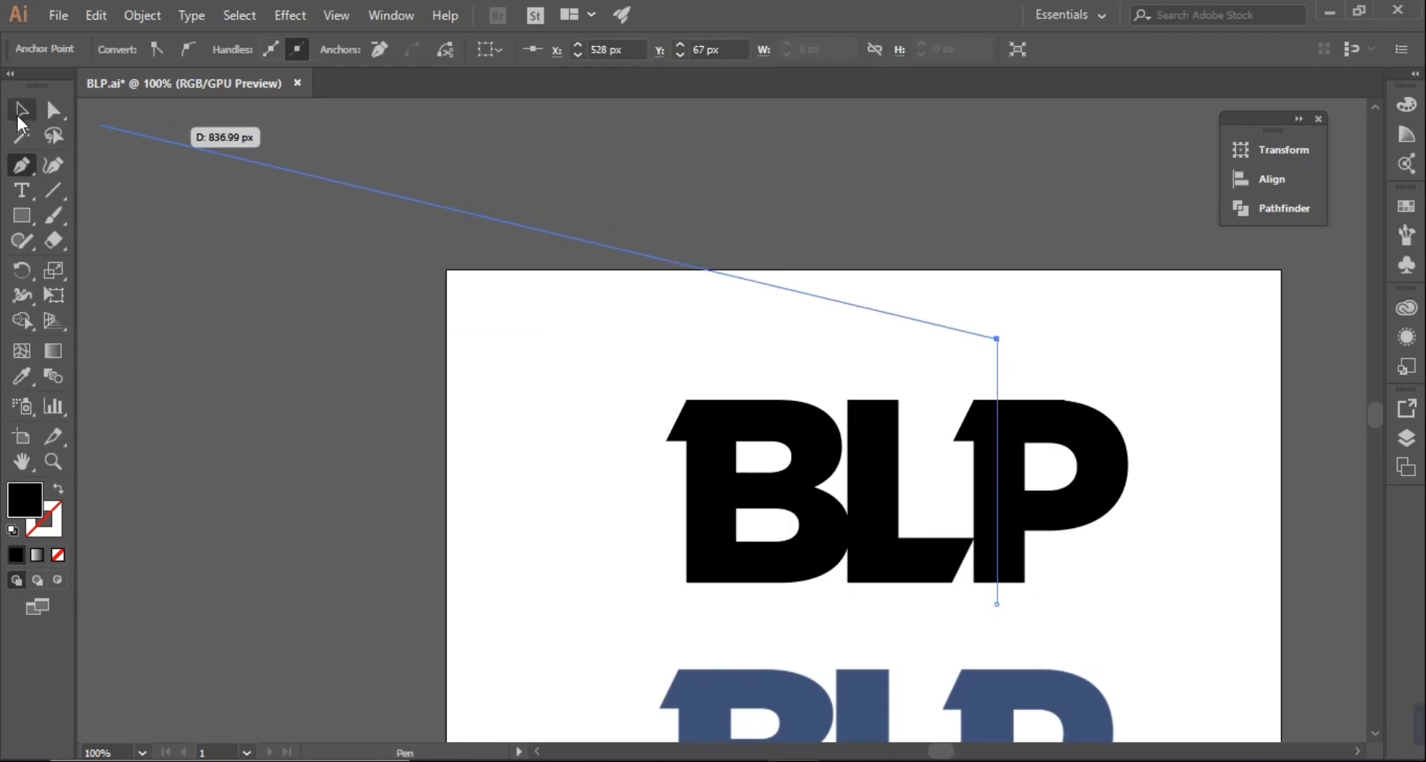
{"action": "left_click", "coordinate": [19, 119]}
{"action": "left_click", "coordinate": [1033, 427]}
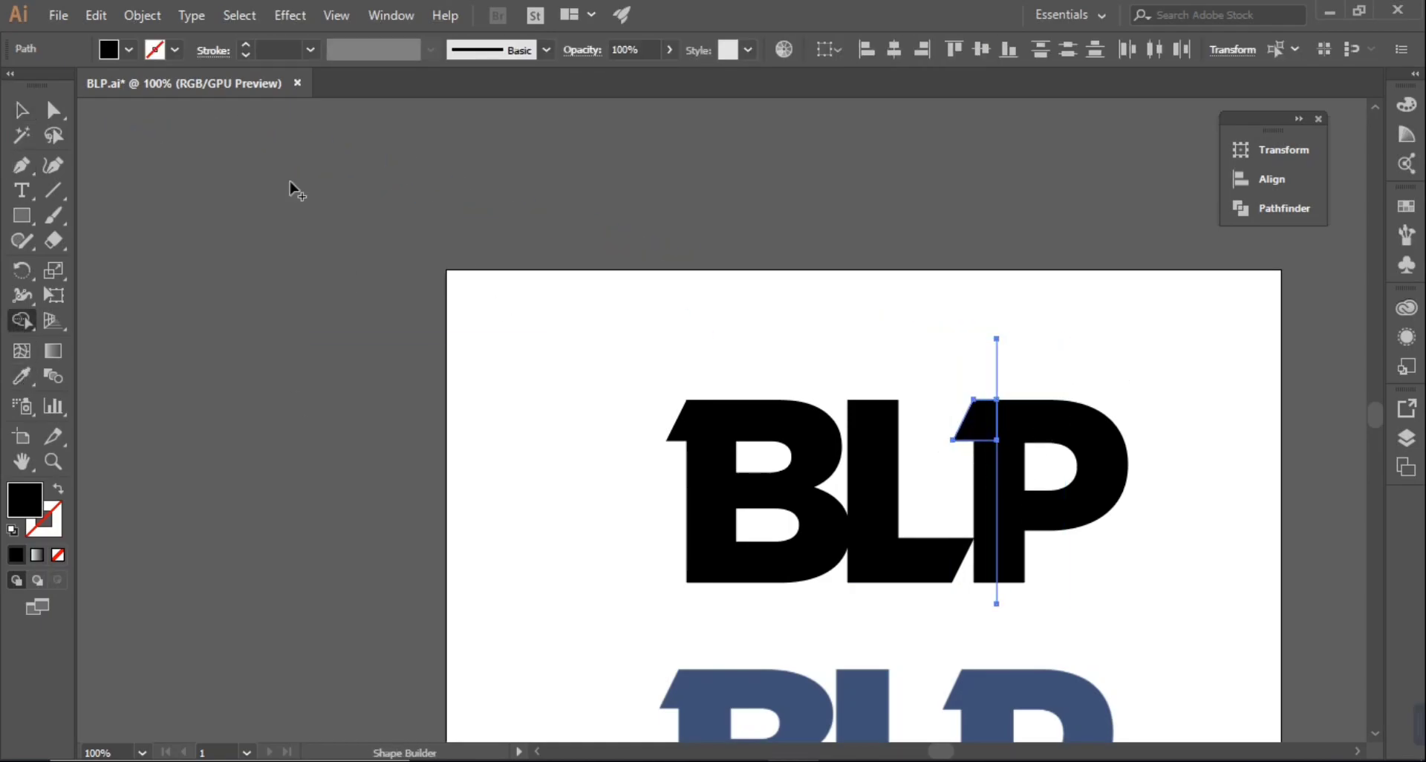
{"action": "left_click", "coordinate": [21, 110]}
{"action": "left_click", "coordinate": [996, 445]}
{"action": "key", "text": "Delete"}
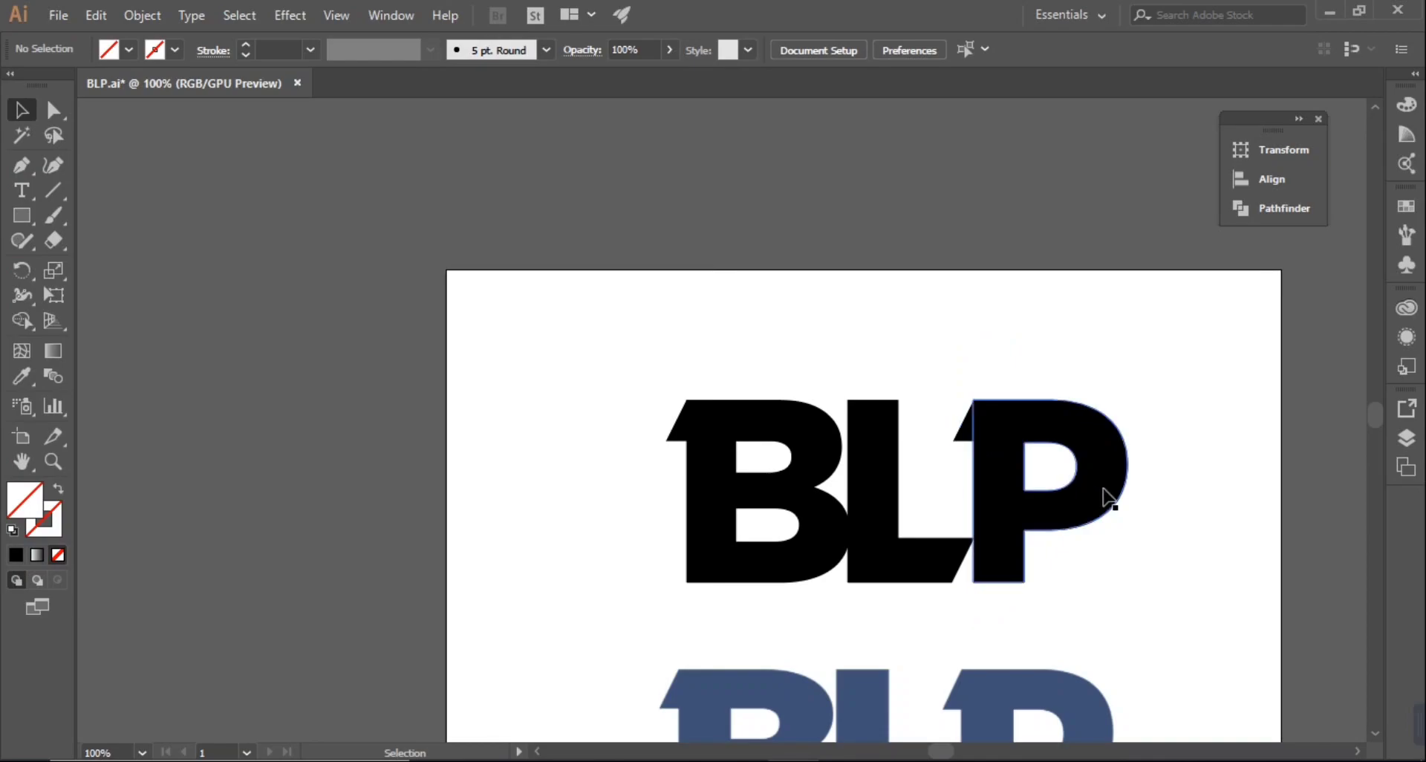
Step: Narrow the B's slanted flag by dragging its right anchors left
{"action": "key", "text": "ctrl+equal"}
{"action": "key", "text": "ctrl+equal"}
{"action": "key", "text": "ctrl+equal"}
{"action": "key", "text": "ctrl+equal"}
{"action": "left_click", "coordinate": [861, 467]}
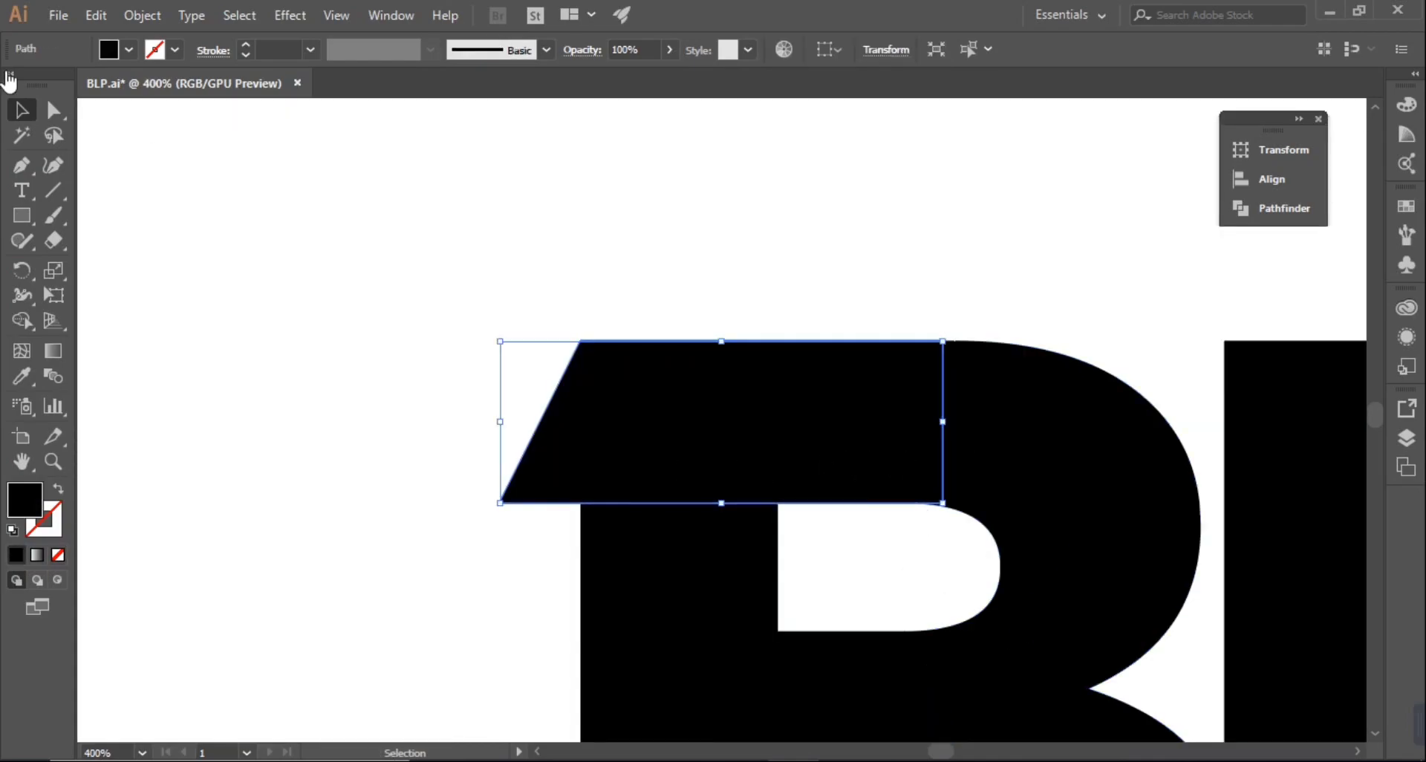
{"action": "key", "text": "a"}
{"action": "left_click", "coordinate": [942, 341]}
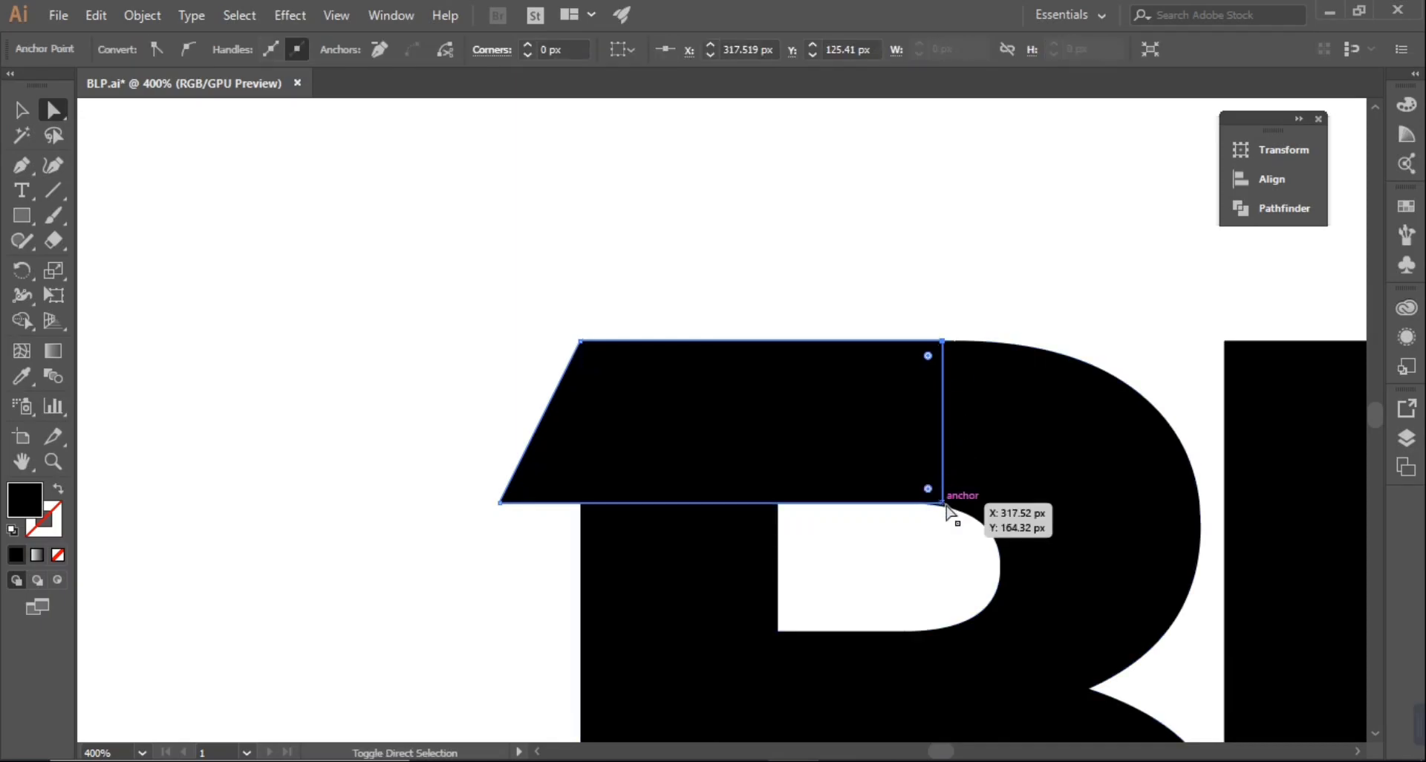
{"action": "left_click", "coordinate": [943, 503], "text": "shift"}
{"action": "left_click_drag", "start_coordinate": [943, 503], "coordinate": [702, 503]}
{"action": "left_click", "coordinate": [21, 110]}
{"action": "left_click", "coordinate": [657, 276]}
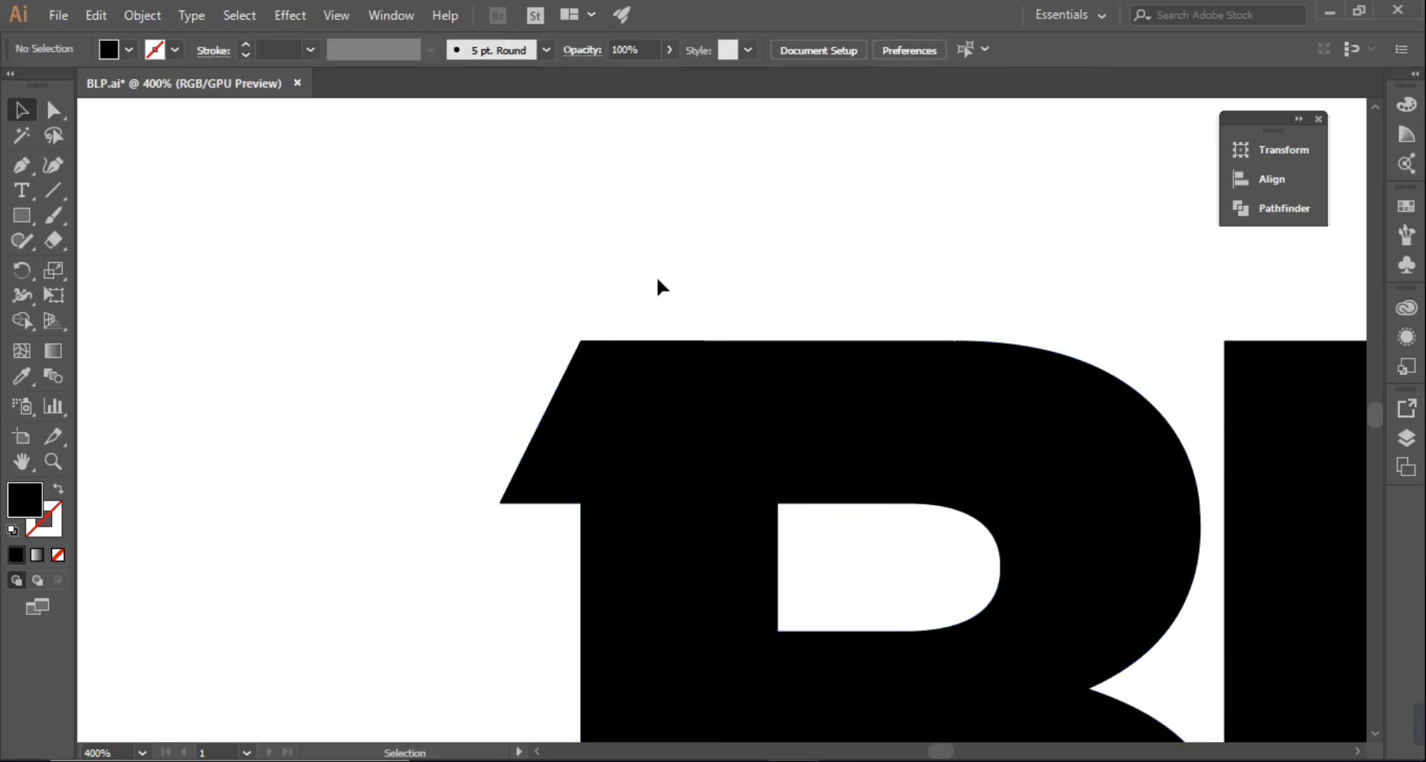
Step: Move the flag onto the B's top-left corner and unite them into one shape
{"action": "scroll", "coordinate": [657, 276], "scroll_direction": "down", "scroll_amount": 1}
{"action": "scroll", "coordinate": [628, 269], "scroll_direction": "down", "scroll_amount": 2}
{"action": "left_click_drag", "start_coordinate": [445, 217], "coordinate": [871, 328]}
{"action": "key", "text": "ctrl+minus"}
{"action": "key", "text": "ctrl+minus"}
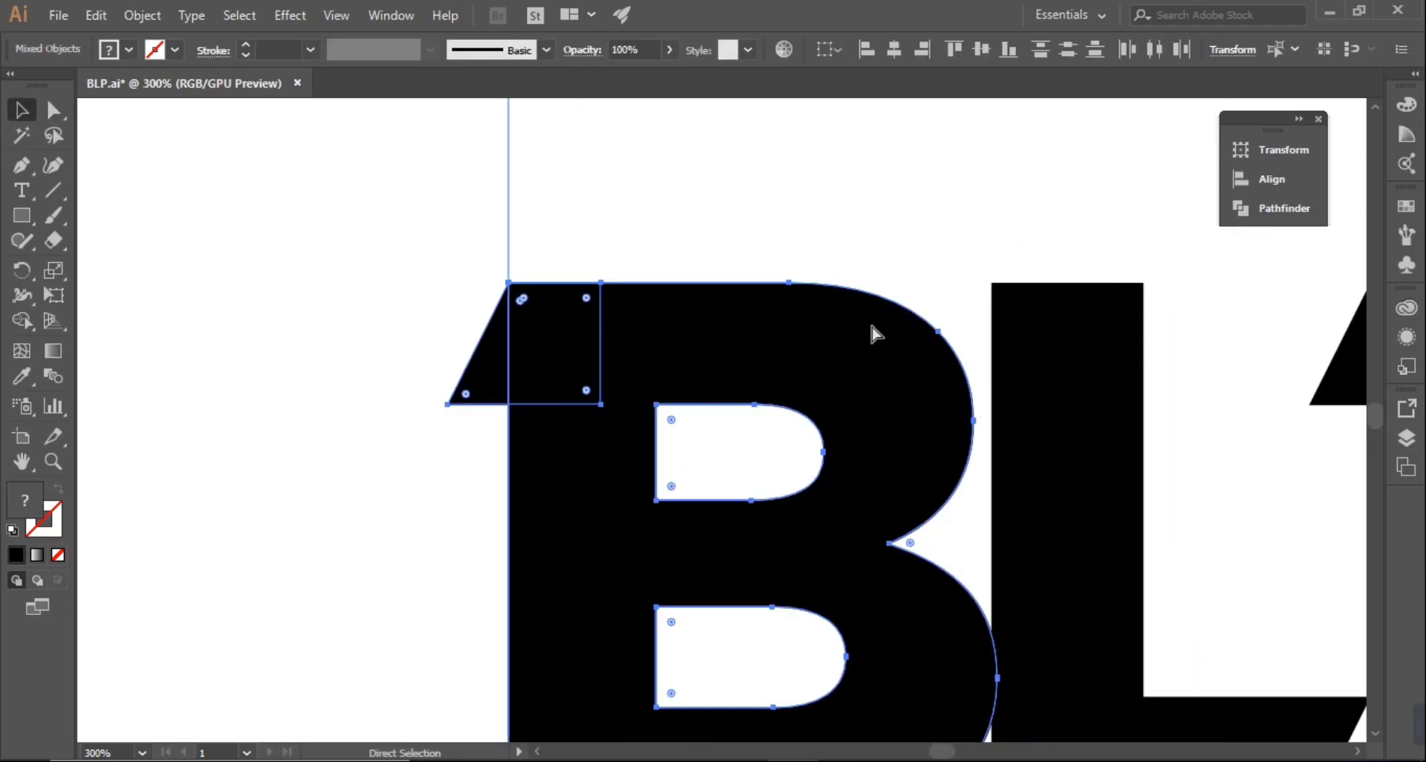
{"action": "key", "text": "ctrl+minus"}
{"action": "key", "text": "ctrl+minus"}
{"action": "left_click", "coordinate": [1113, 410]}
{"action": "mouse_move", "coordinate": [651, 334]}
{"action": "left_mouse_down"}
{"action": "mouse_move", "coordinate": [690, 446]}
{"action": "mouse_move", "coordinate": [680, 375]}
{"action": "left_mouse_up"}
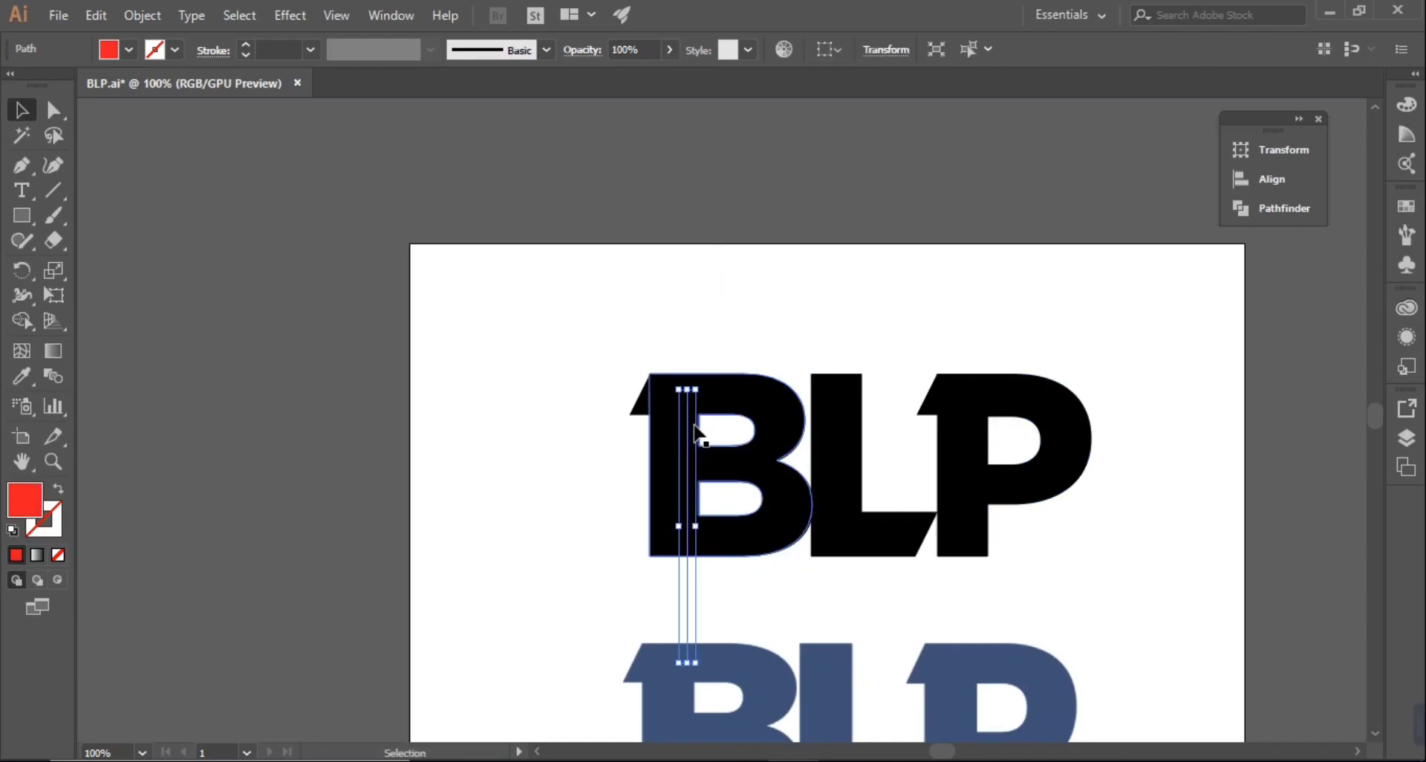
{"action": "left_click_drag", "start_coordinate": [621, 320], "coordinate": [687, 416]}
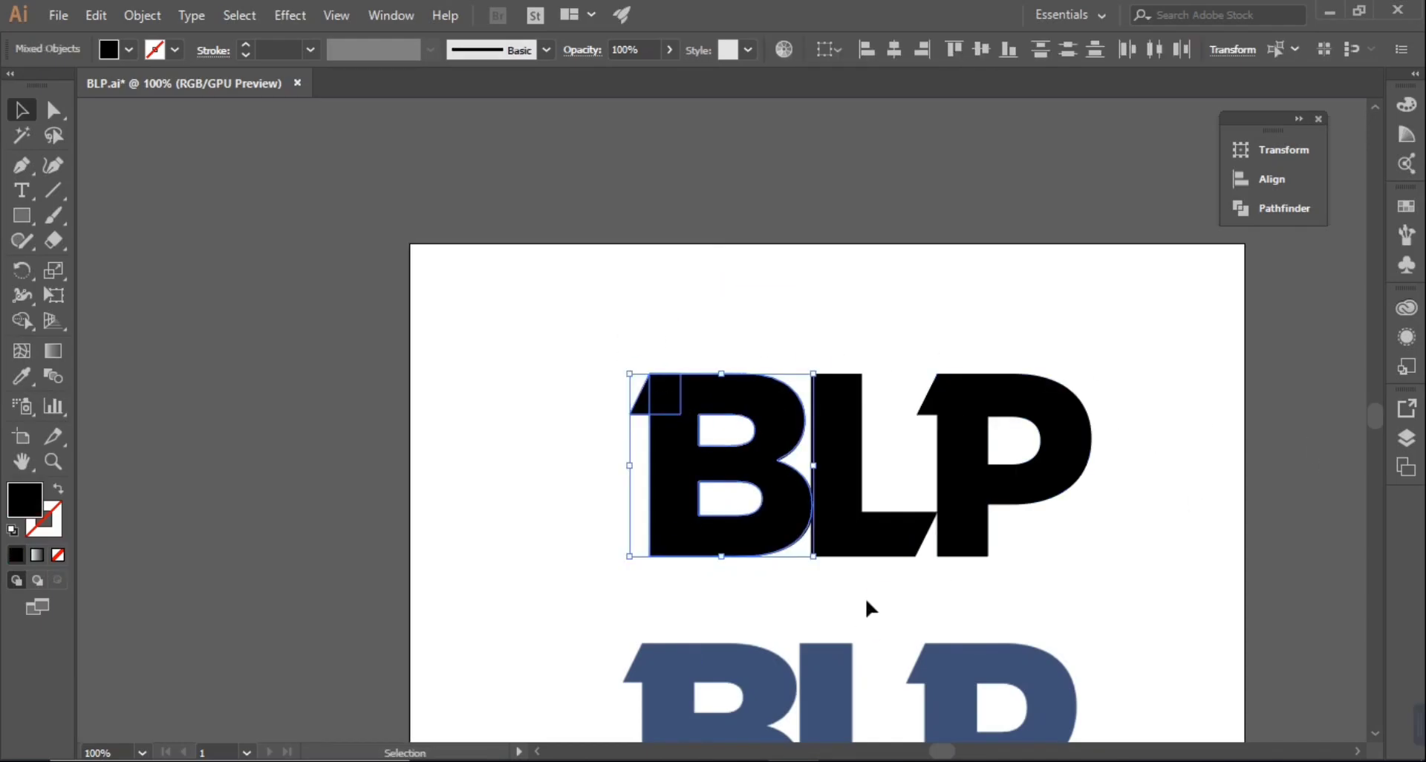
{"action": "left_click", "coordinate": [1276, 209]}
{"action": "left_click", "coordinate": [997, 193]}
{"action": "left_click", "coordinate": [950, 416]}
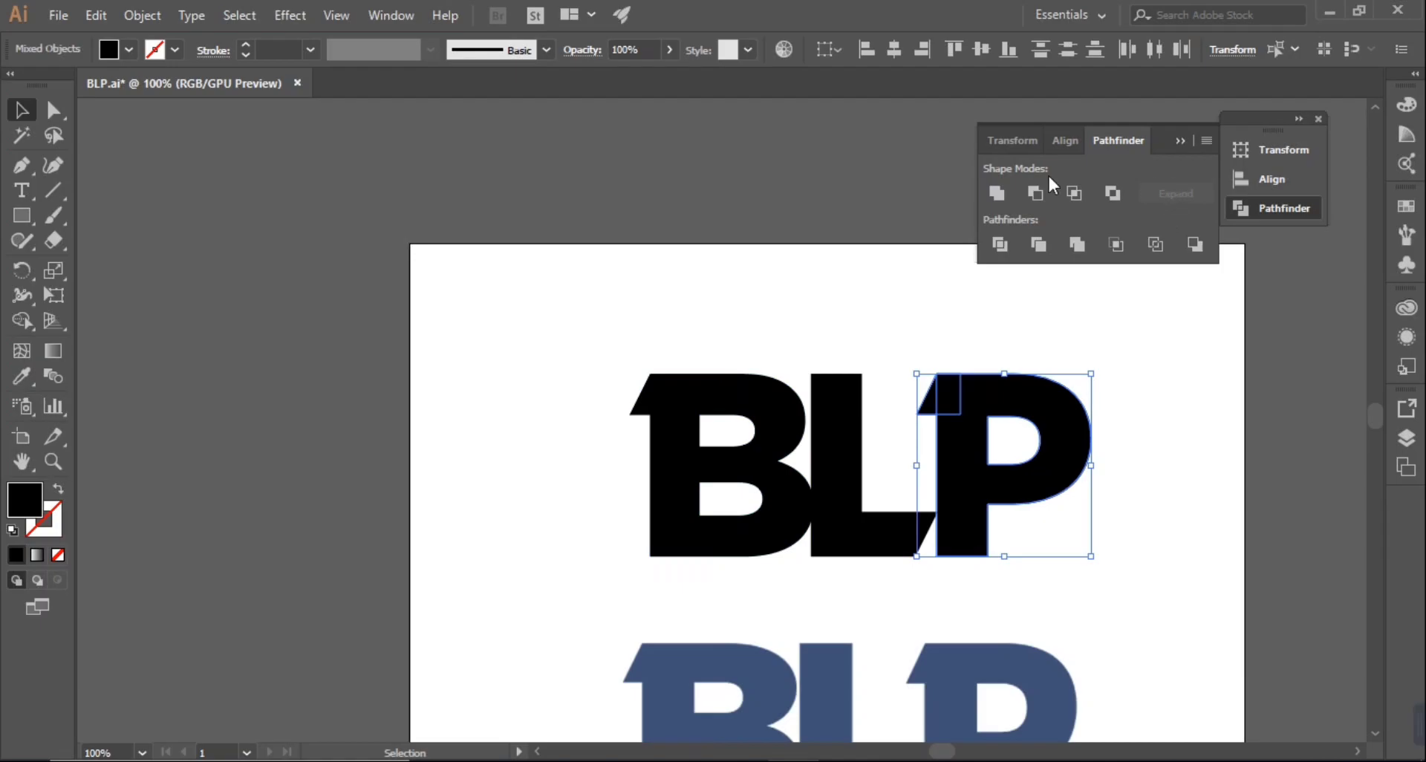
{"action": "left_click", "coordinate": [1135, 455]}
Step: Draw a guide line along the P's base, stretching it under the letter
{"action": "key", "text": "p"}
{"action": "left_click", "coordinate": [988, 556]}
{"action": "left_click", "coordinate": [1175, 556]}
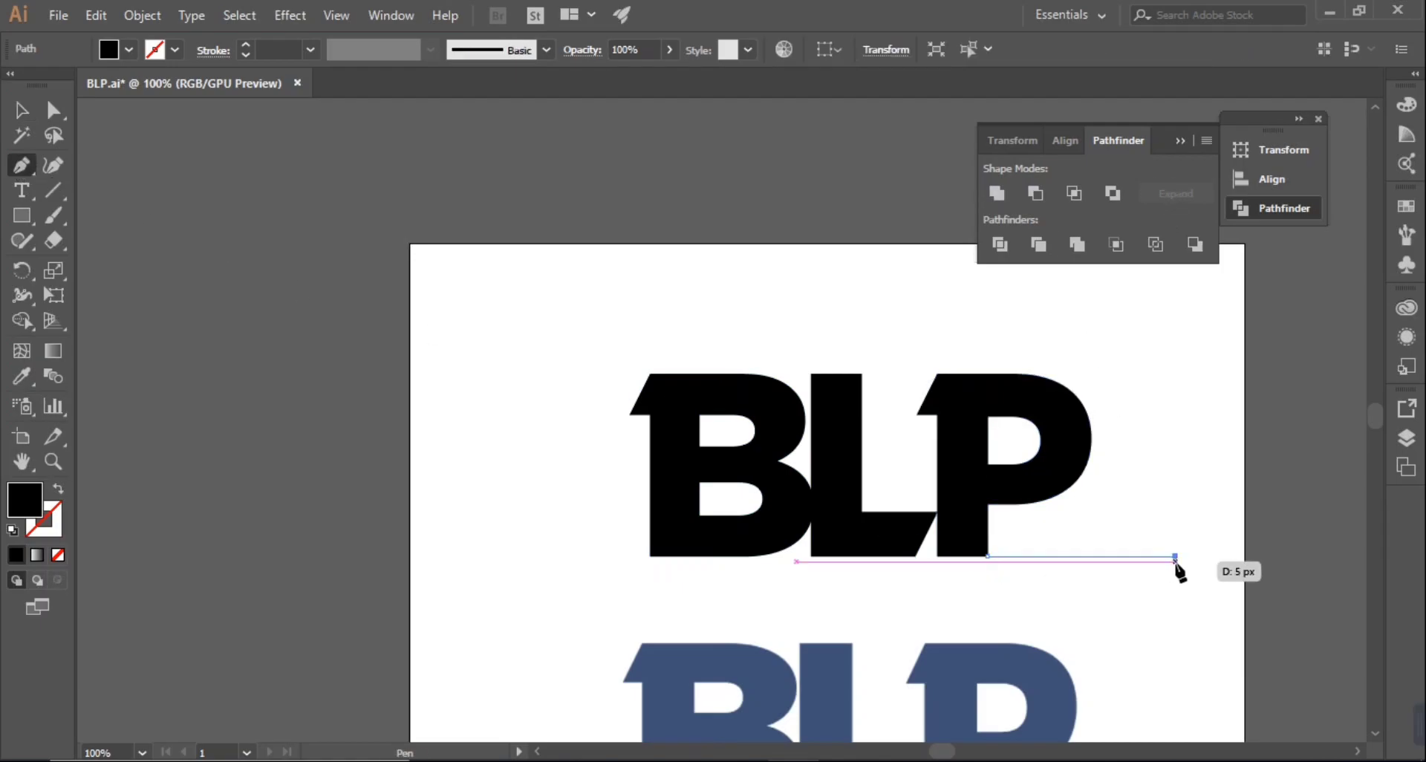
{"action": "left_click", "coordinate": [20, 110]}
{"action": "mouse_move", "coordinate": [991, 572]}
{"action": "left_mouse_down"}
{"action": "mouse_move", "coordinate": [835, 594]}
{"action": "mouse_move", "coordinate": [835, 566]}
{"action": "left_mouse_up"}
Step: Add guide lines along the P's top edge and its right side
{"action": "key", "text": "p"}
{"action": "left_click", "coordinate": [937, 374]}
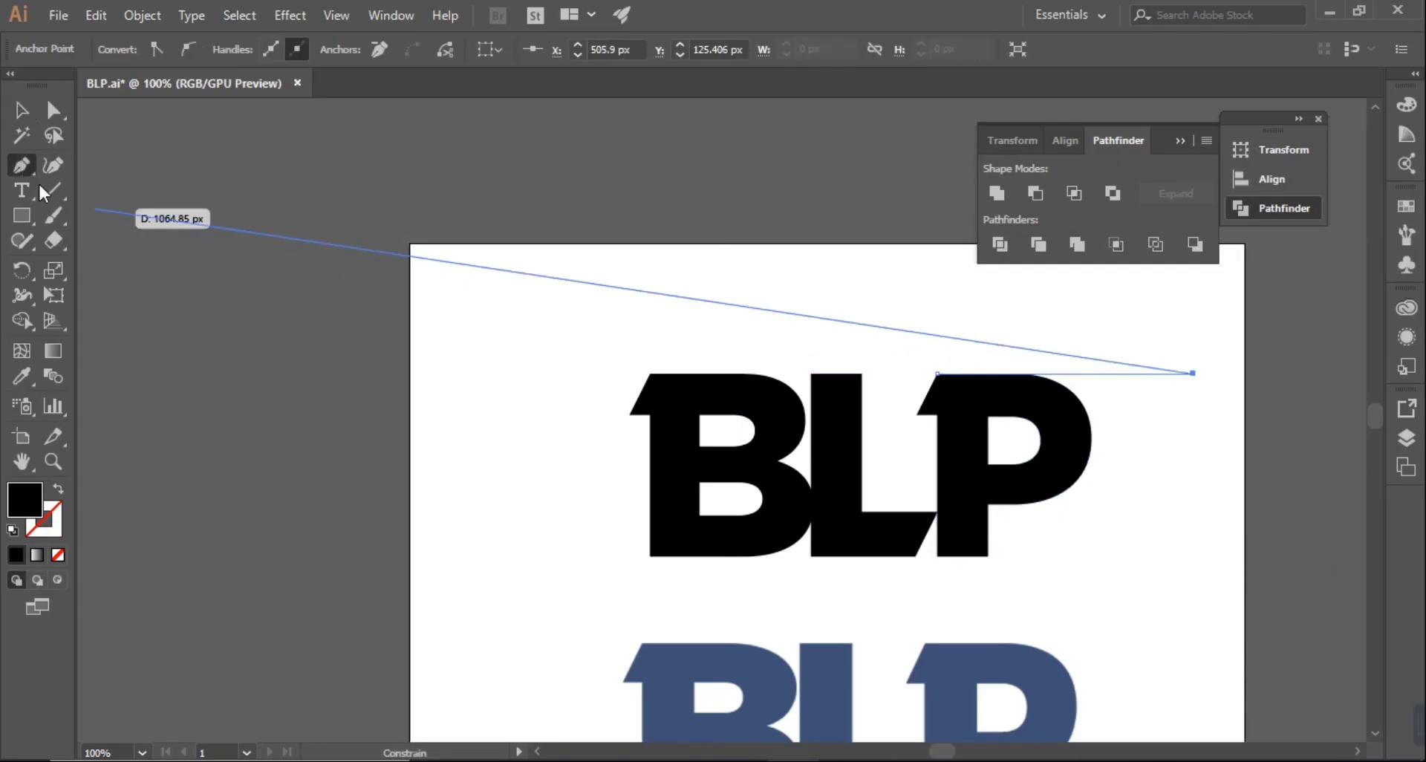
{"action": "left_click", "coordinate": [20, 110]}
{"action": "left_click_drag", "start_coordinate": [1043, 334], "coordinate": [1070, 572]}
{"action": "left_click", "coordinate": [230, 279]}
{"action": "key", "text": "p"}
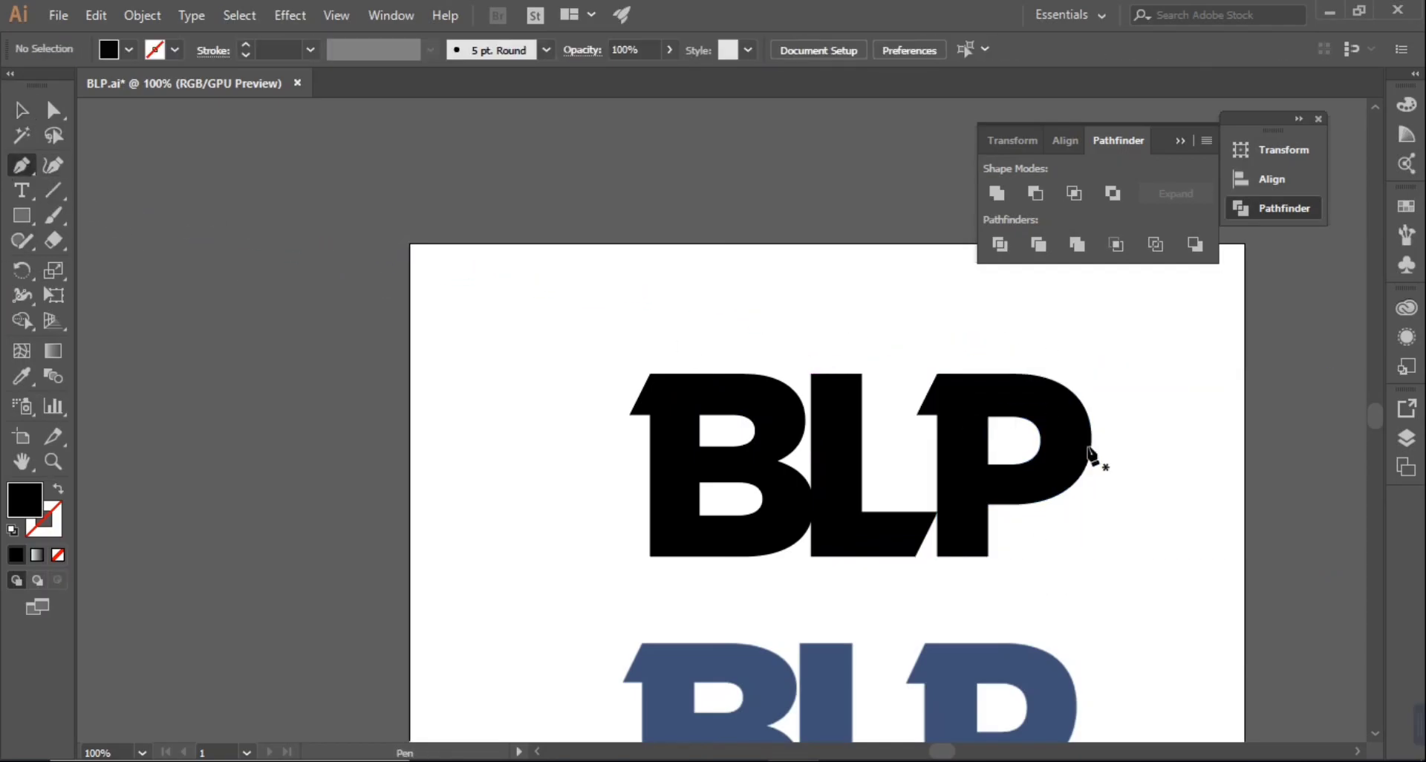
{"action": "left_click", "coordinate": [1091, 438]}
{"action": "left_click", "coordinate": [1090, 604], "text": "shift"}
{"action": "key", "text": "v"}
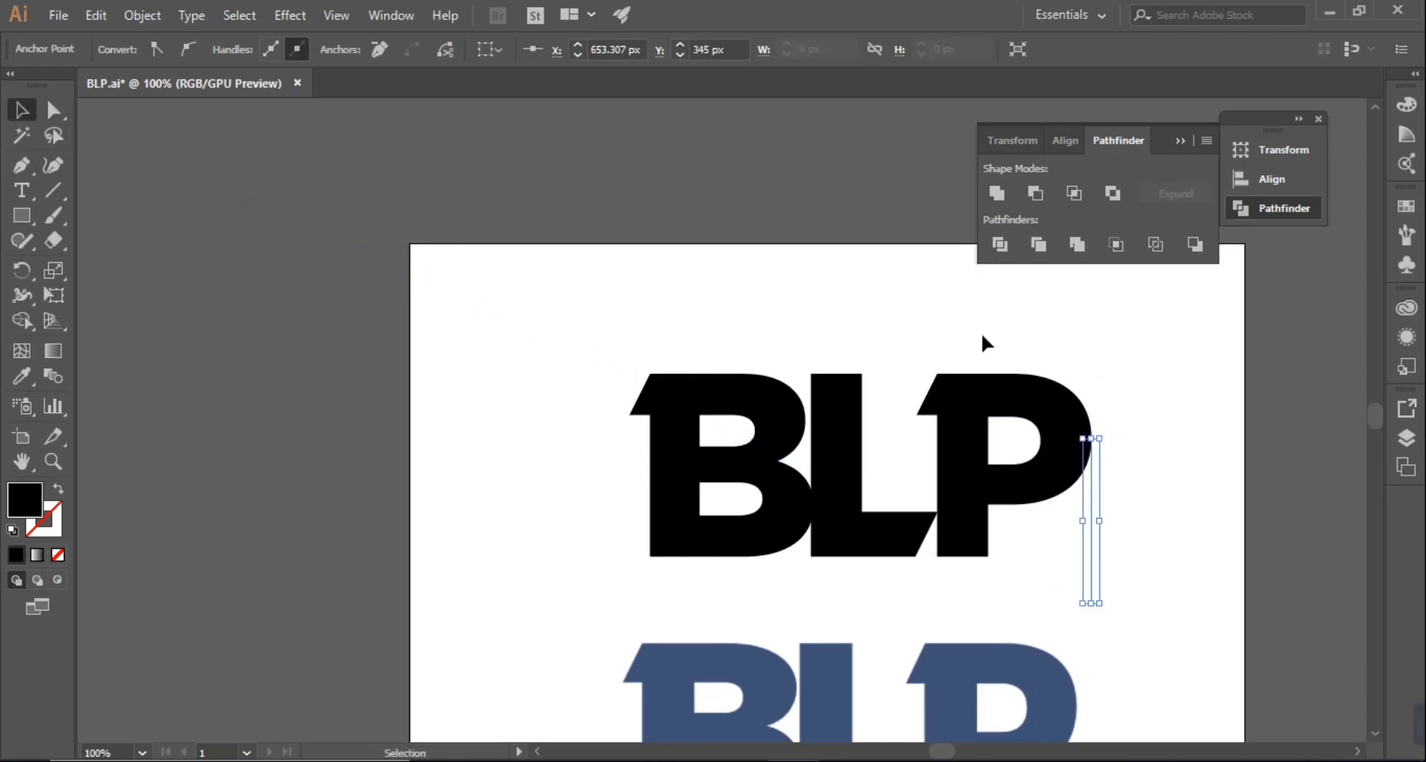
Step: Delete the stray diagonal line and merge the areas right of the P into a solid block
{"action": "left_click_drag", "start_coordinate": [1012, 334], "coordinate": [1144, 553]}
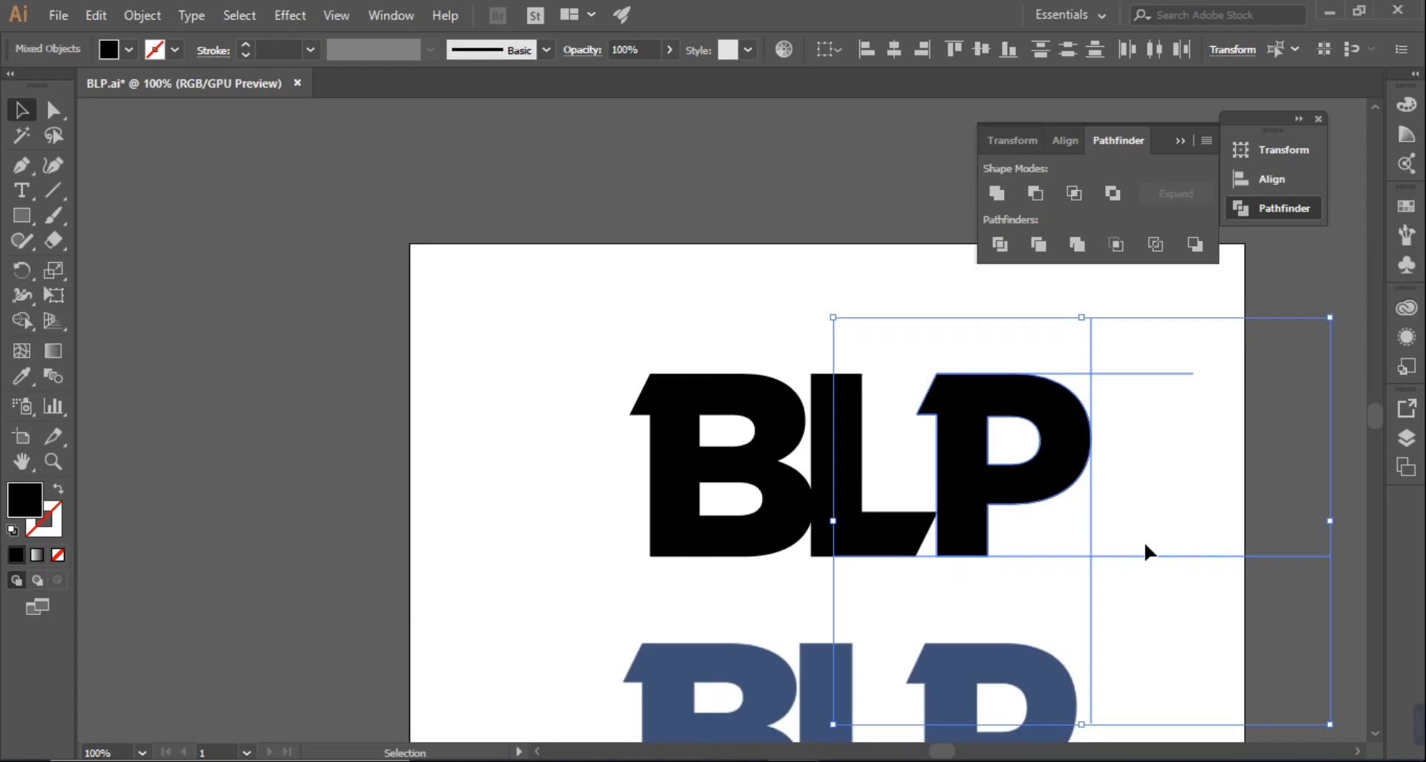
{"action": "left_click", "coordinate": [1096, 513], "text": "shift"}
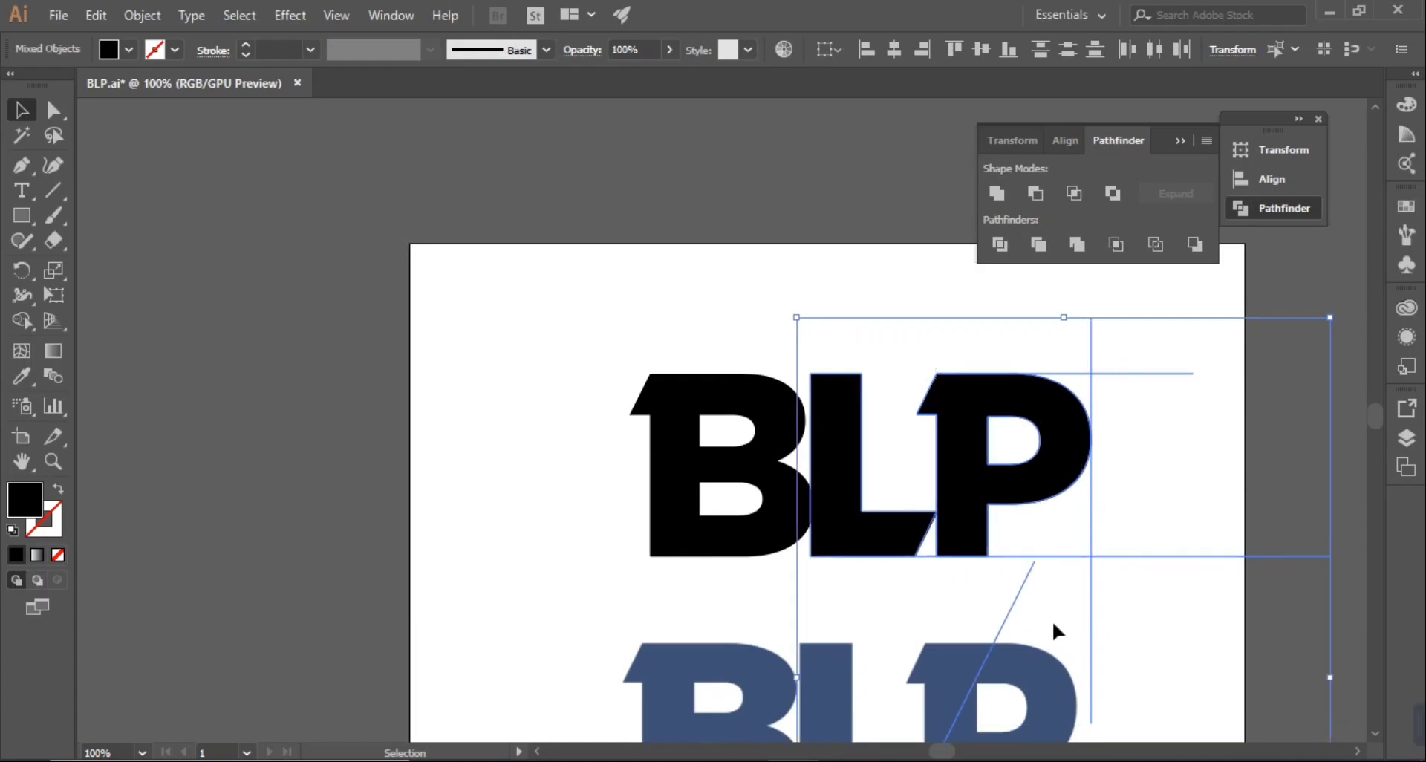
{"action": "left_click", "coordinate": [1003, 624]}
{"action": "key", "text": "Delete"}
{"action": "left_click_drag", "start_coordinate": [1010, 360], "coordinate": [1129, 595]}
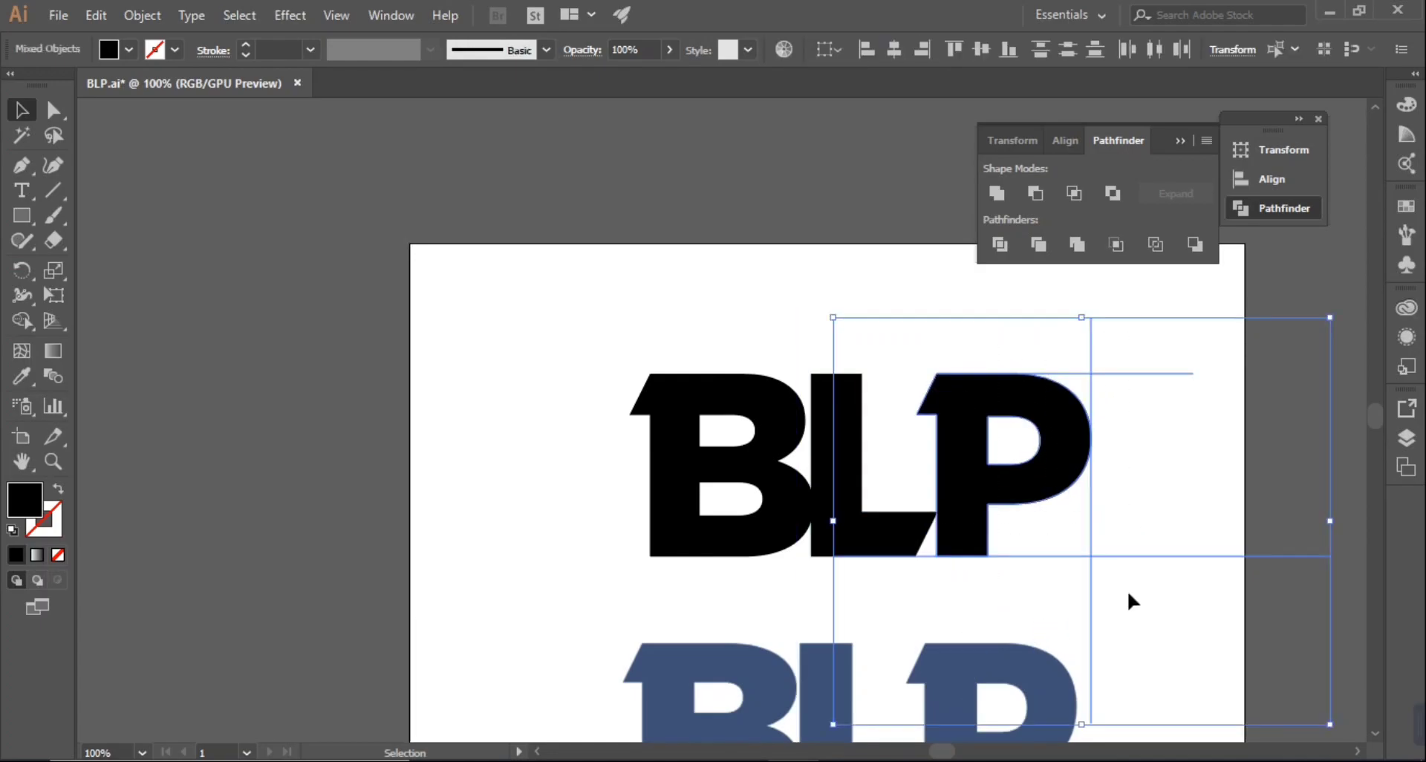
{"action": "left_click", "coordinate": [23, 321]}
{"action": "left_click_drag", "start_coordinate": [1050, 548], "coordinate": [1082, 389]}
{"action": "left_click", "coordinate": [24, 118]}
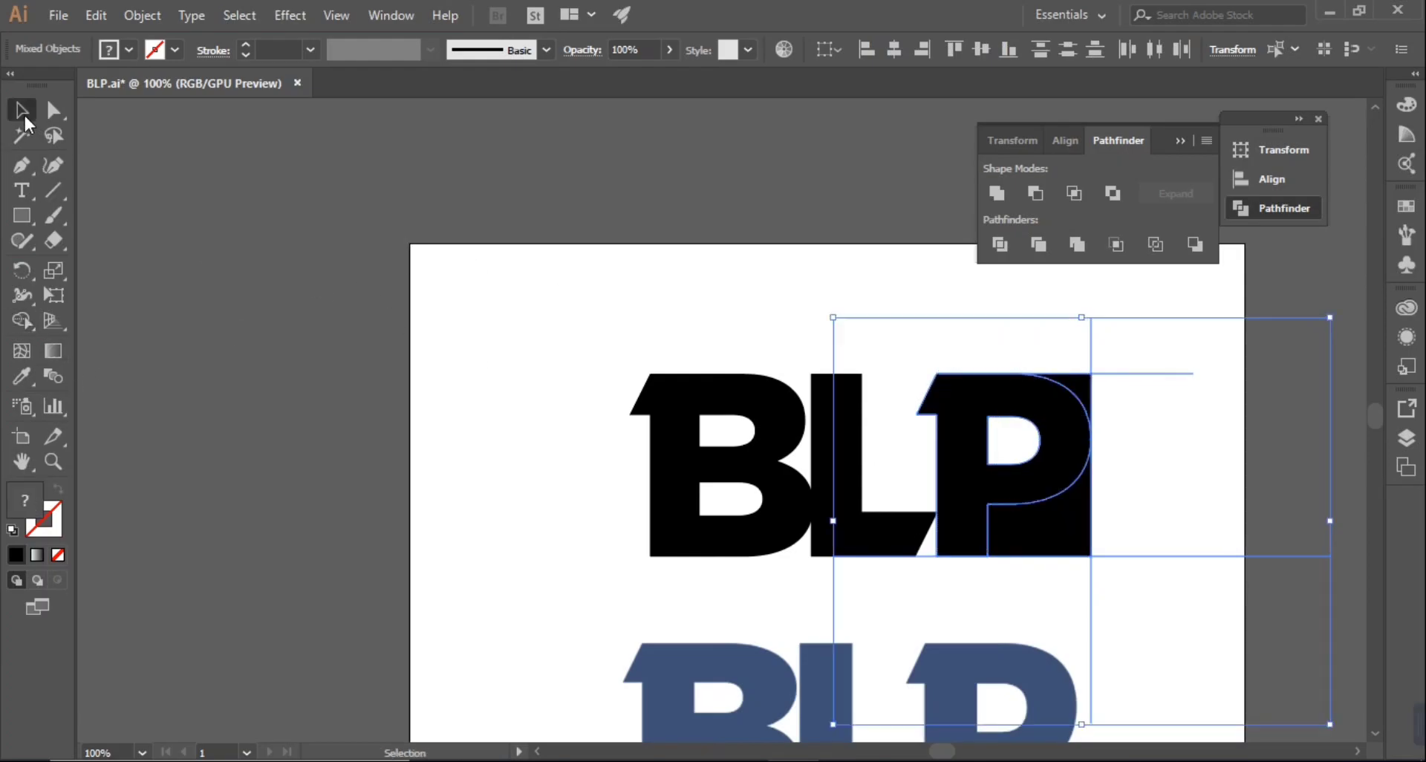
{"action": "key", "text": "ctrl+shift+a"}
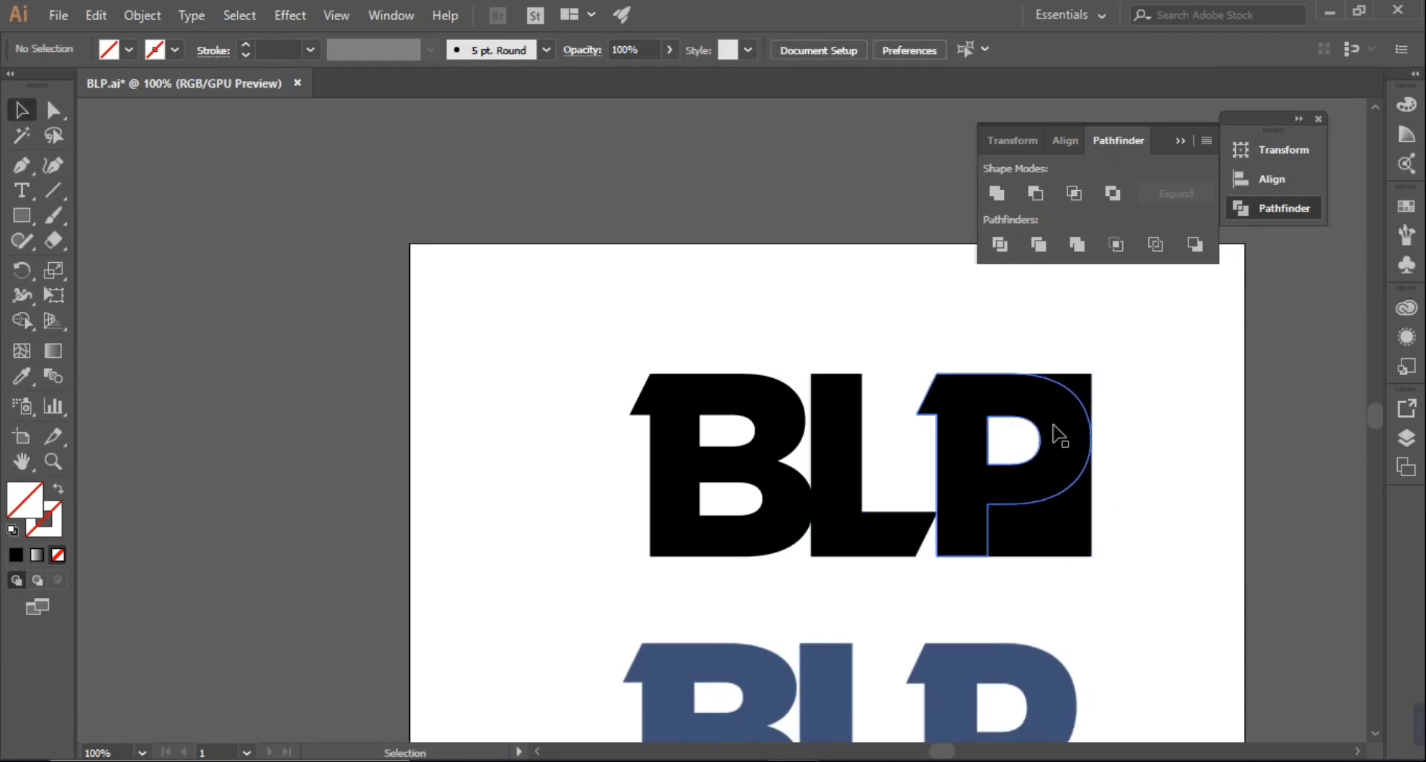
{"action": "left_click", "coordinate": [1039, 484]}
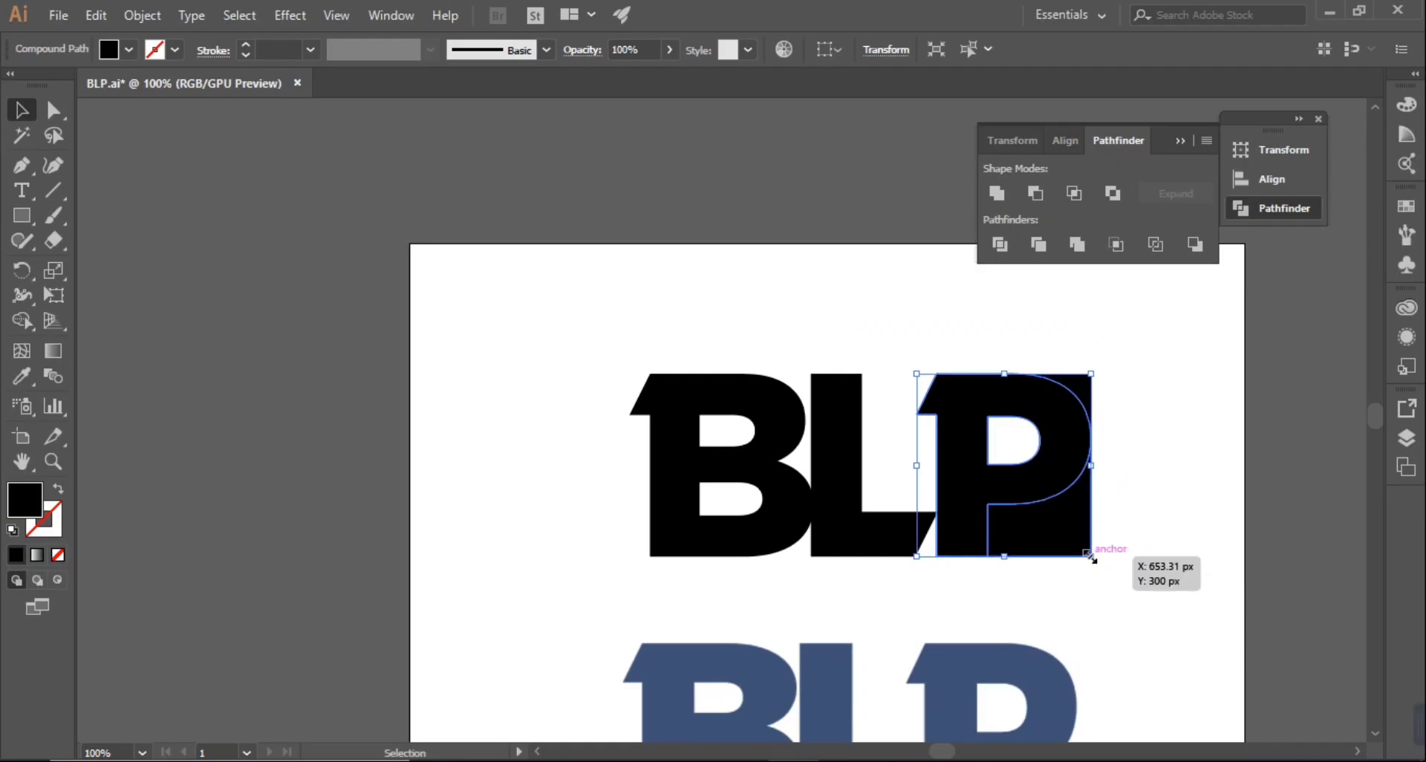
Step: Create a 10 px offset outline around the P
{"action": "left_click", "coordinate": [143, 15]}
{"action": "left_click", "coordinate": [583, 520]}
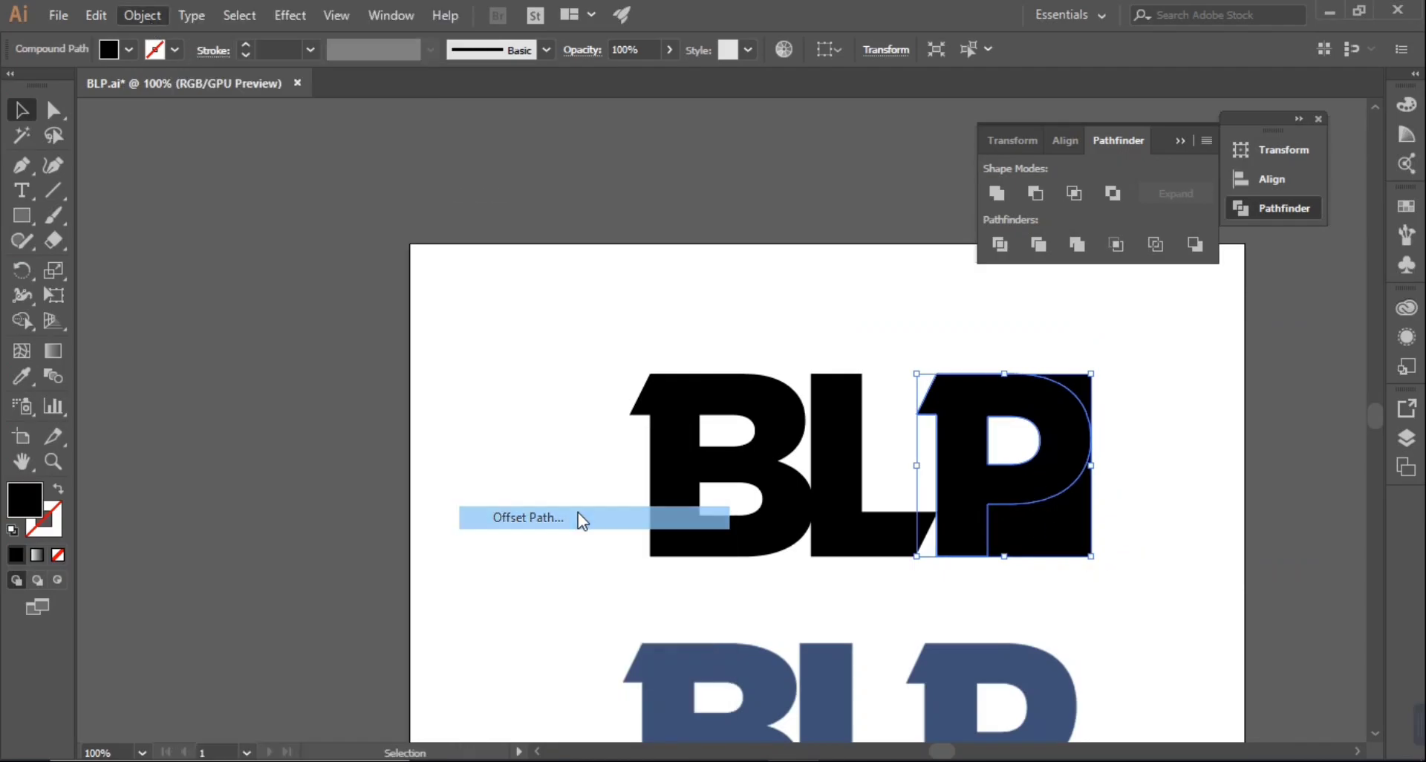
{"action": "left_click", "coordinate": [667, 309]}
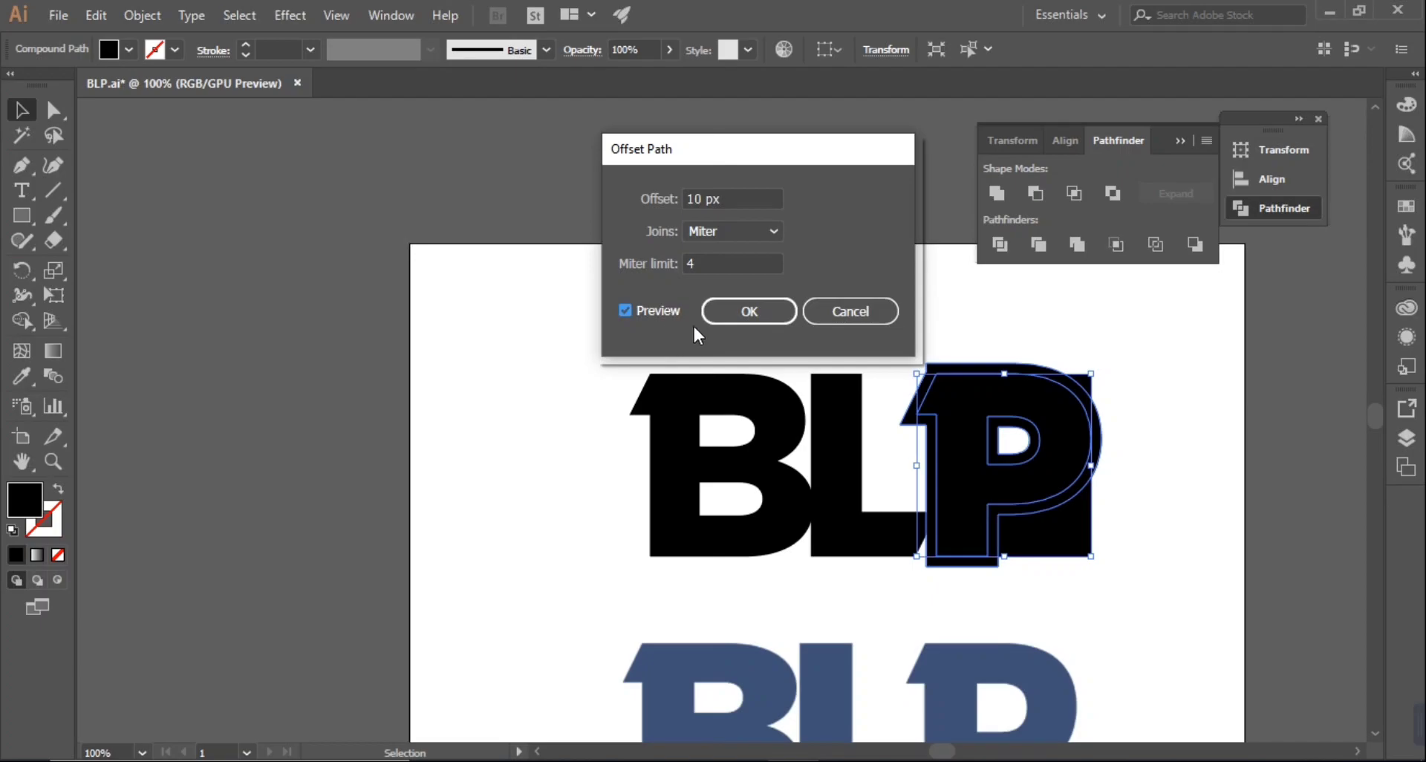
{"action": "left_click", "coordinate": [749, 310]}
Step: Fix the stacking order and subtract the offset outline from the black block
{"action": "left_click", "coordinate": [1143, 501]}
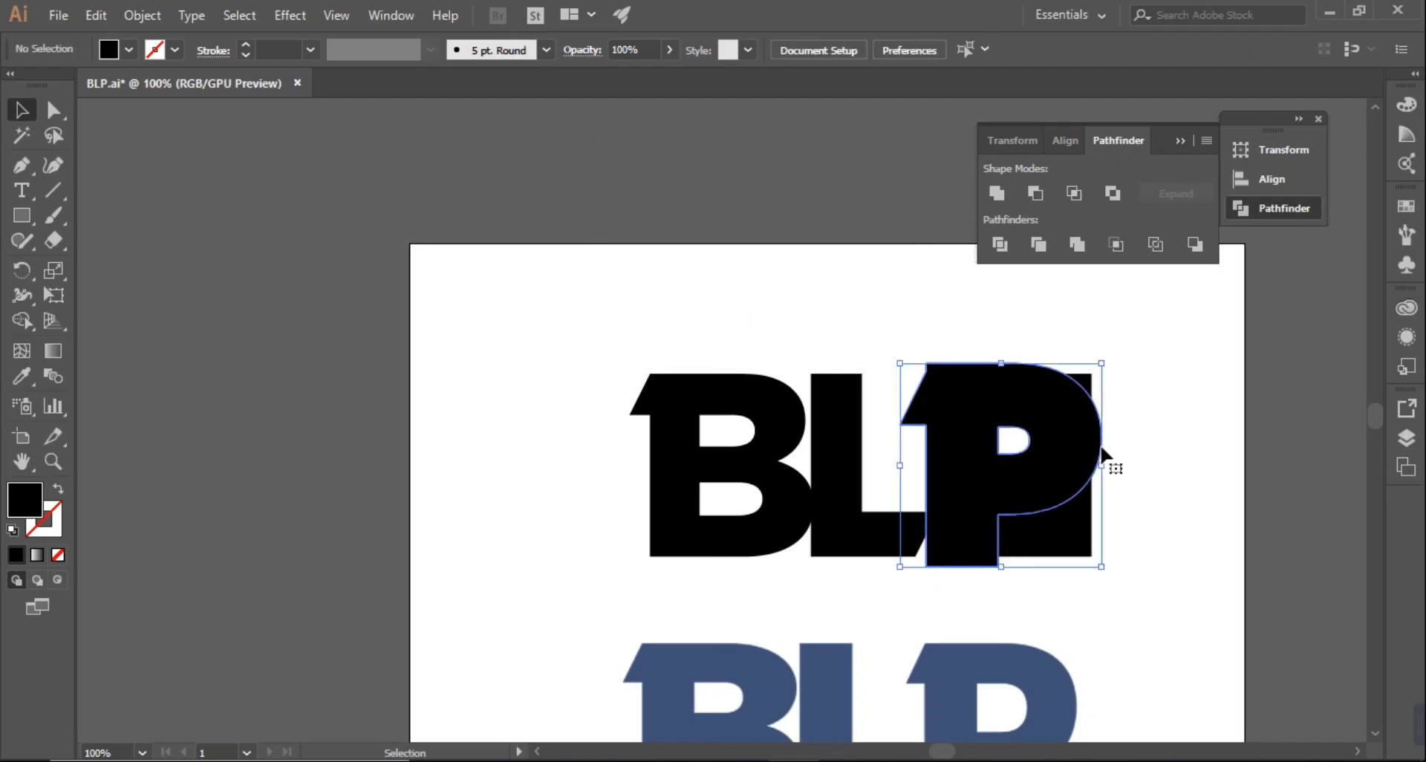
{"action": "right_click", "coordinate": [1101, 447]}
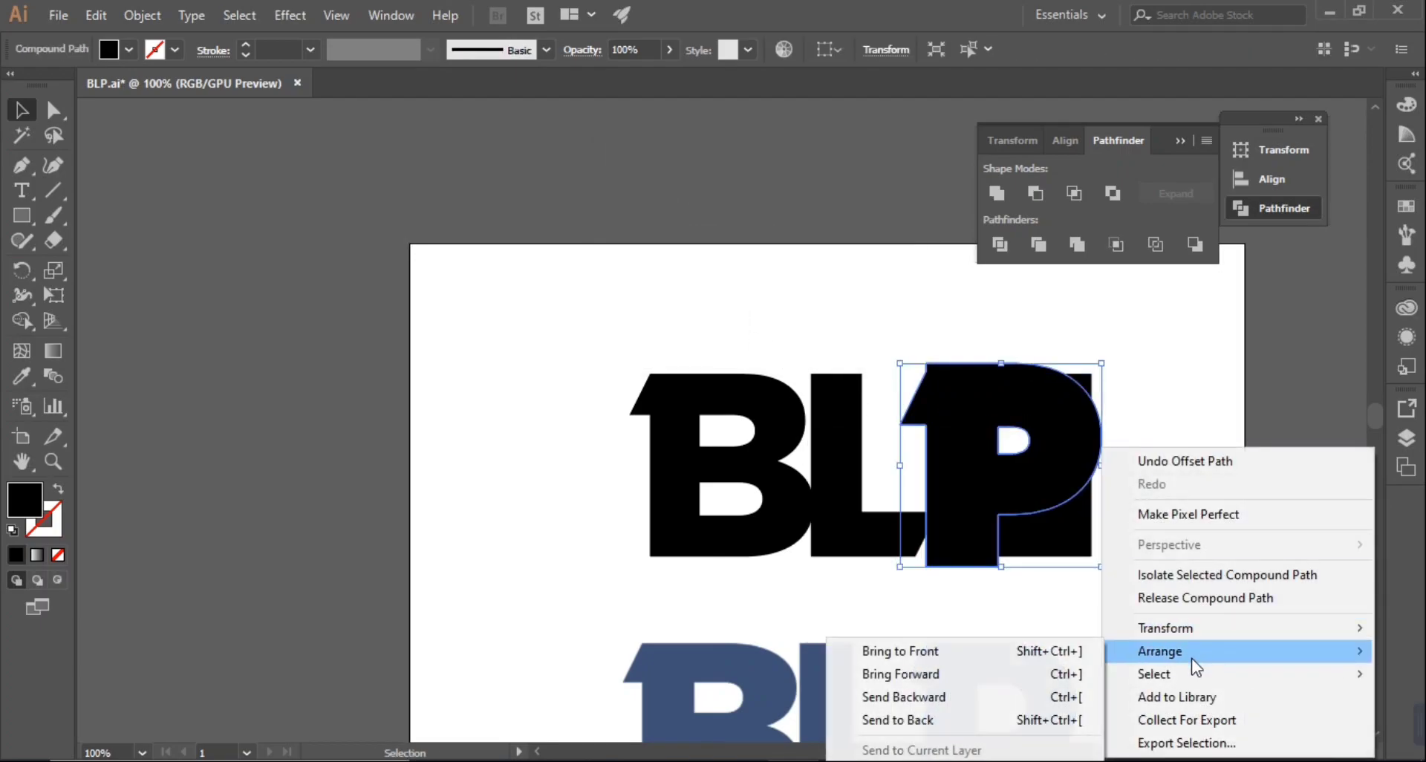
{"action": "left_click", "coordinate": [859, 721]}
{"action": "left_click", "coordinate": [1075, 545], "text": "shift"}
{"action": "left_click", "coordinate": [1106, 272]}
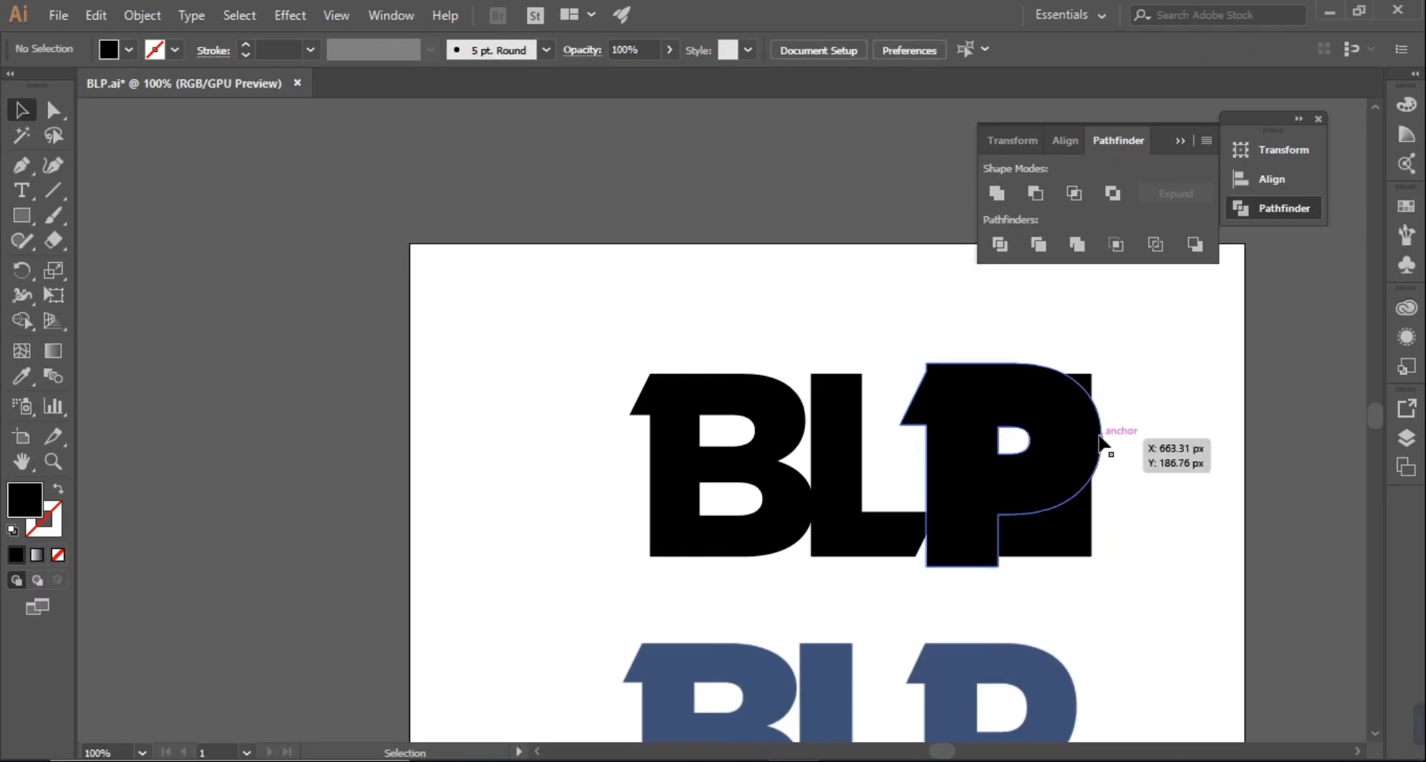
{"action": "left_click_drag", "start_coordinate": [1114, 280], "coordinate": [1091, 543]}
{"action": "left_click", "coordinate": [1034, 296]}
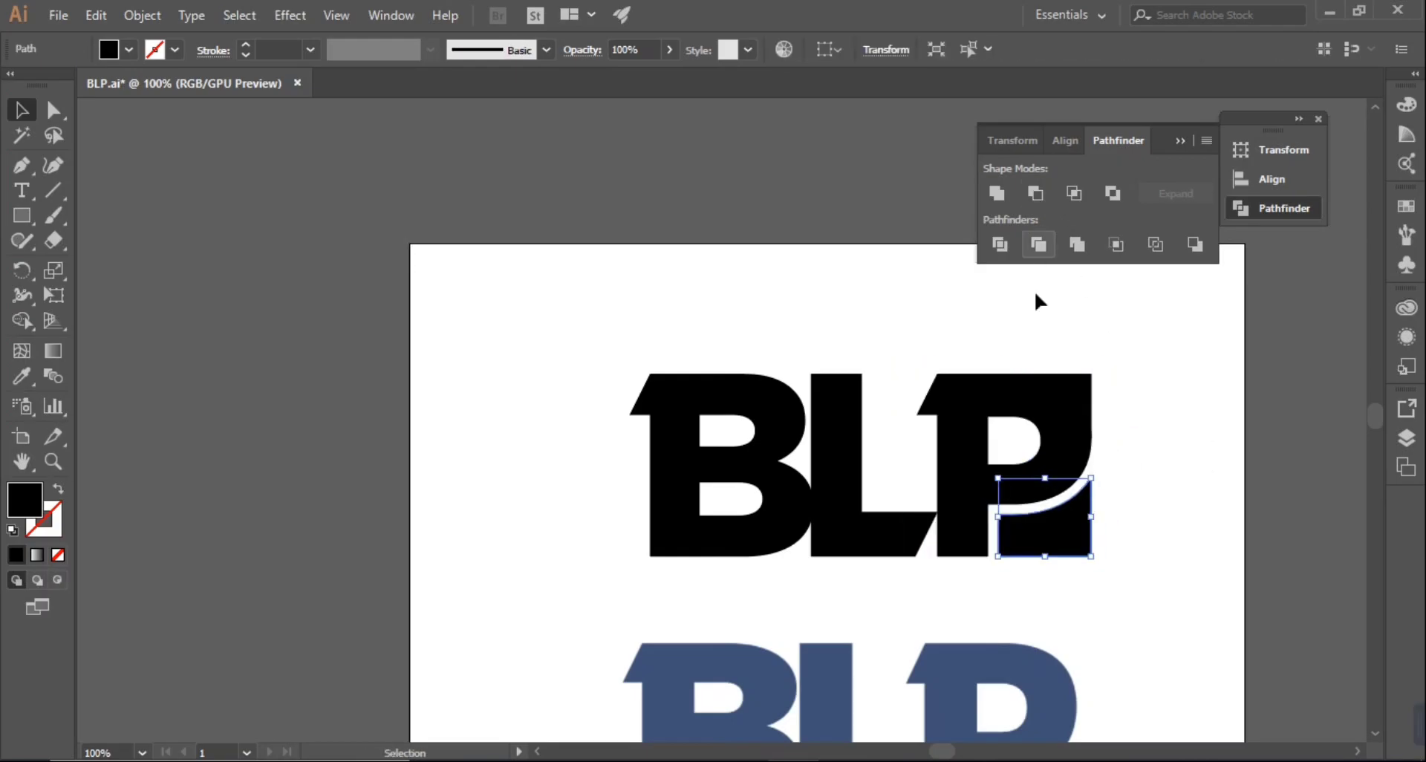
{"action": "left_click", "coordinate": [1105, 381]}
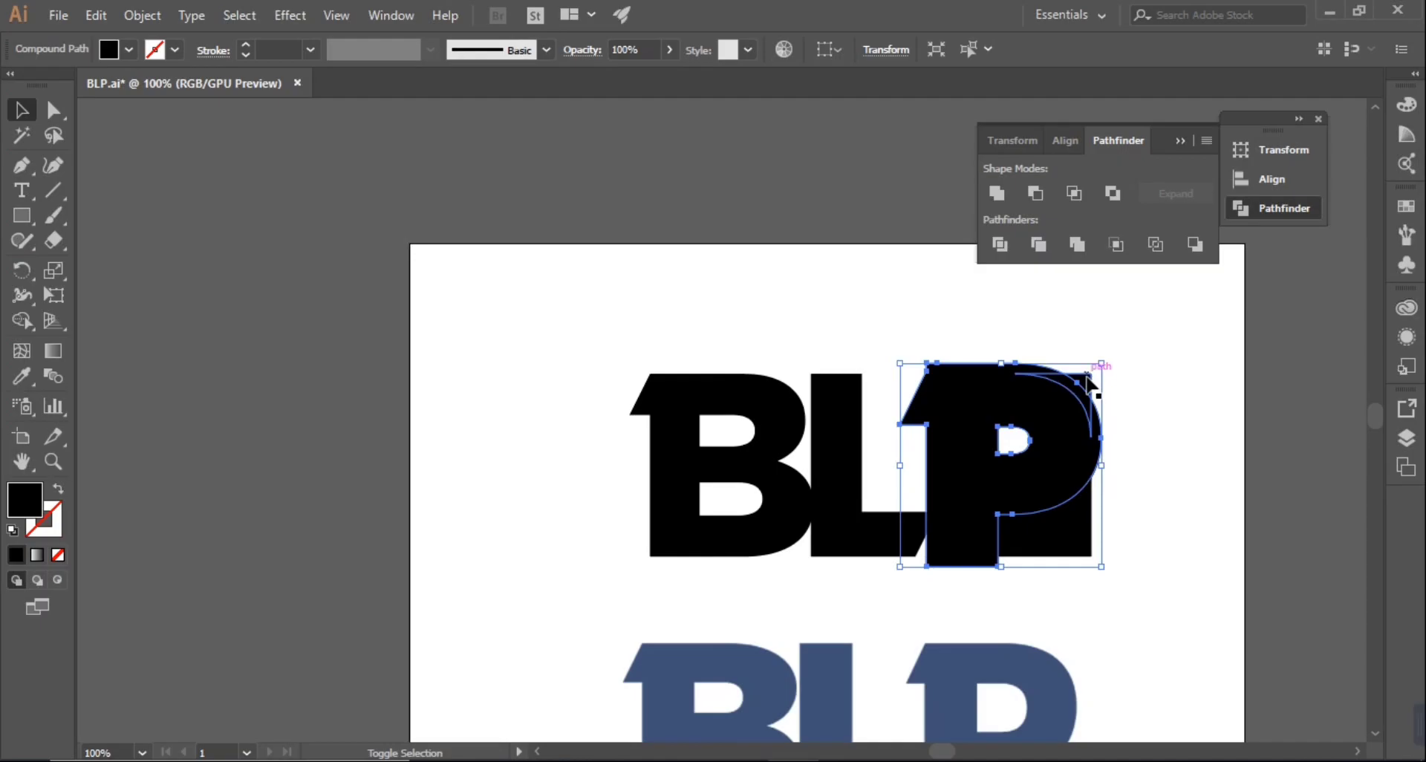
{"action": "left_click", "coordinate": [1089, 383], "text": "shift"}
{"action": "left_click", "coordinate": [1040, 195]}
{"action": "left_click", "coordinate": [1139, 429]}
{"action": "scroll", "coordinate": [1140, 434], "scroll_direction": "down", "scroll_amount": 1}
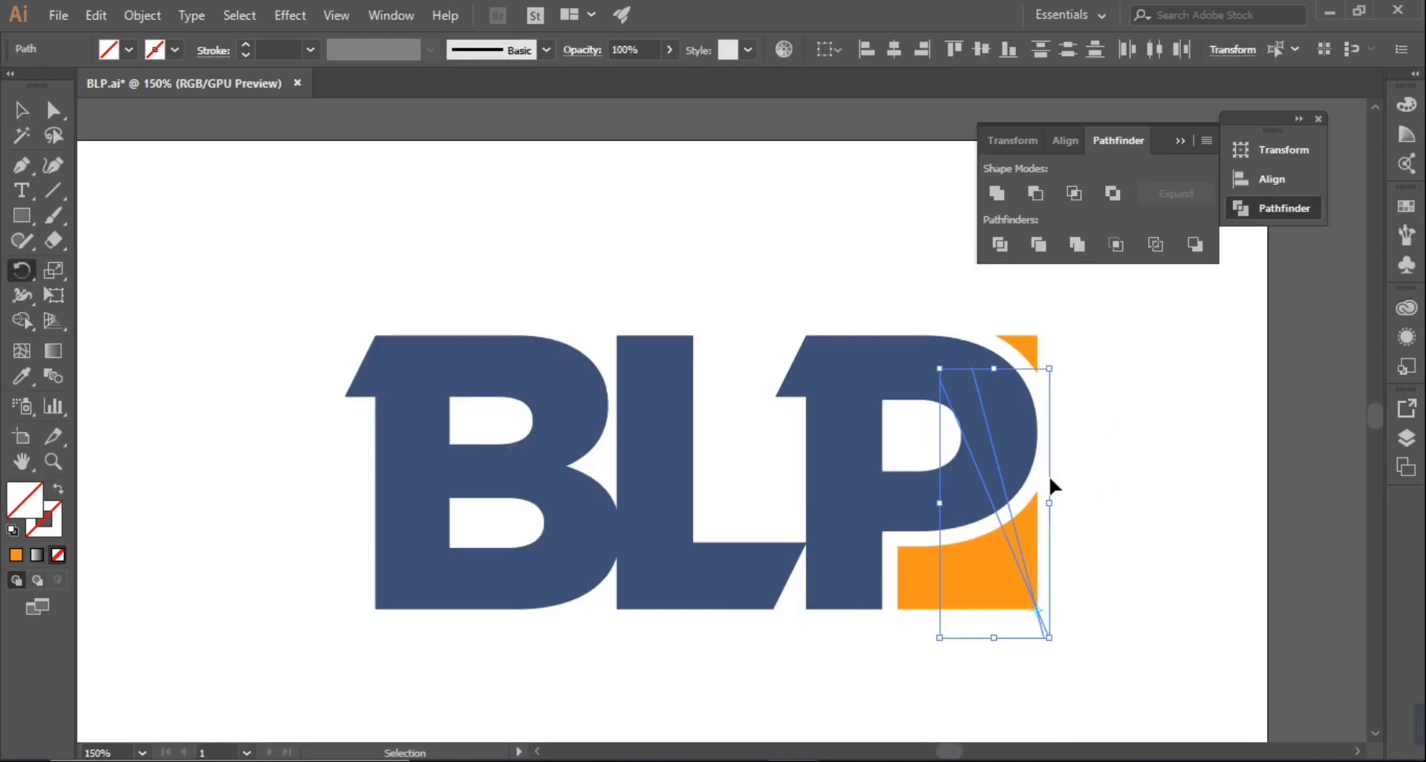
Step: Make rotated copies of the ray line in 360/19° steps around the lines' crossing, repeating with Ctrl+D
{"action": "key", "text": "r"}
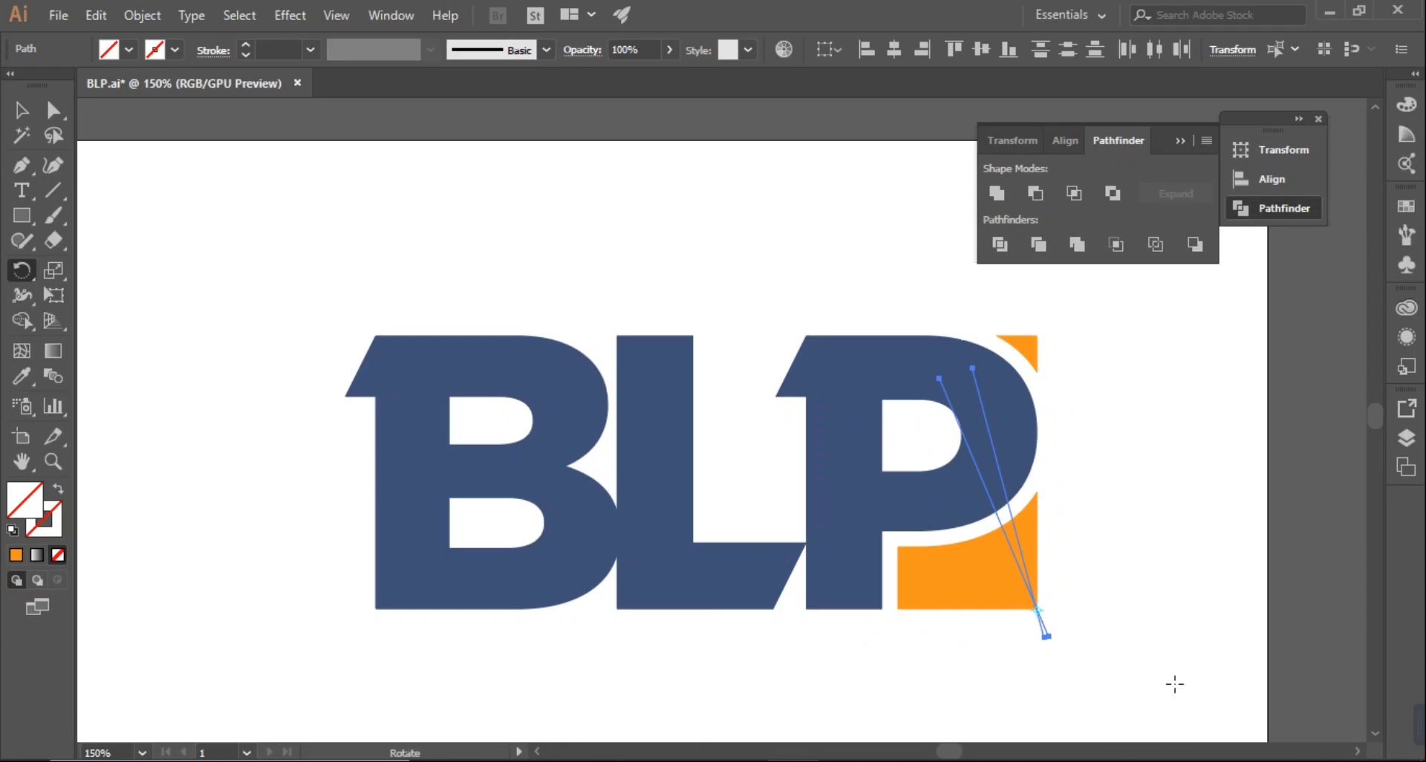
{"action": "left_click", "coordinate": [1037, 609], "text": "alt"}
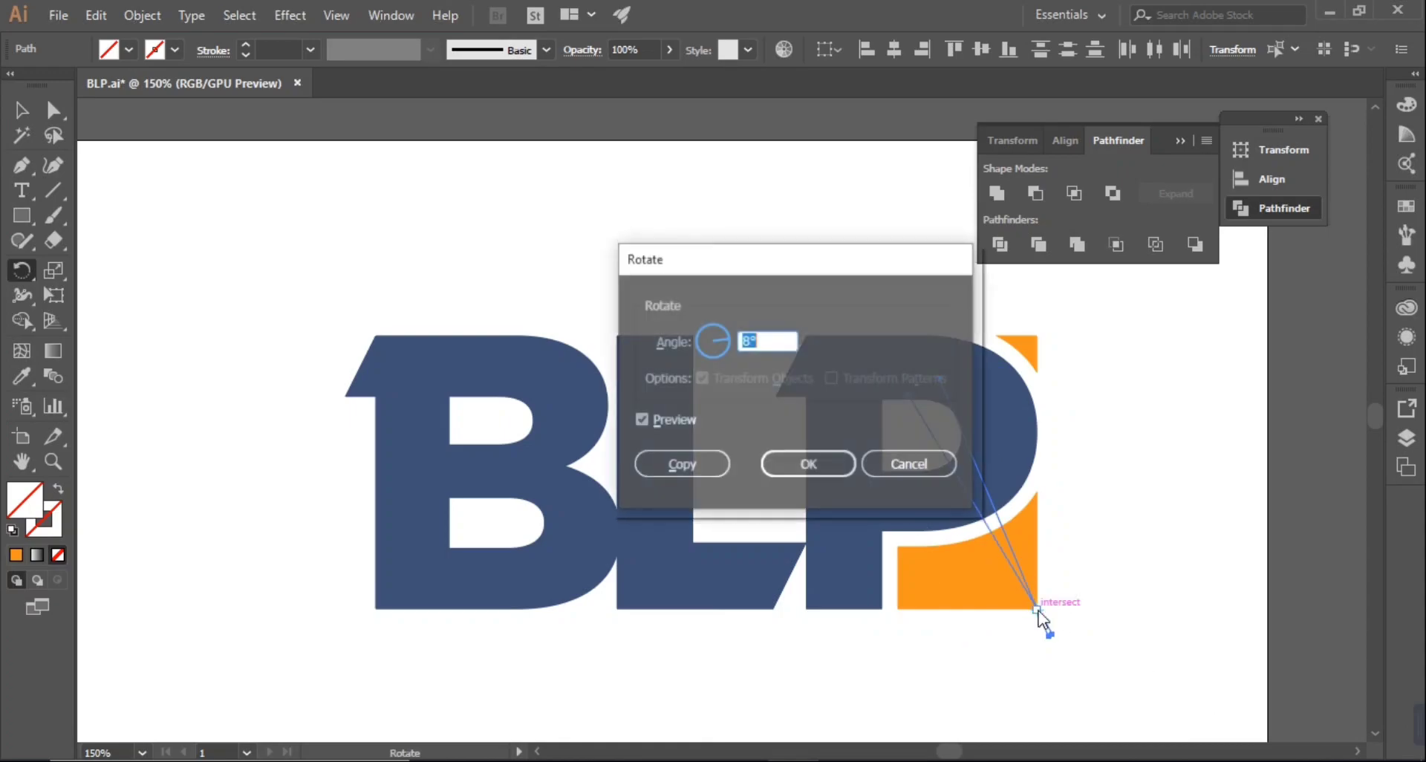
{"action": "type", "text": "360"}
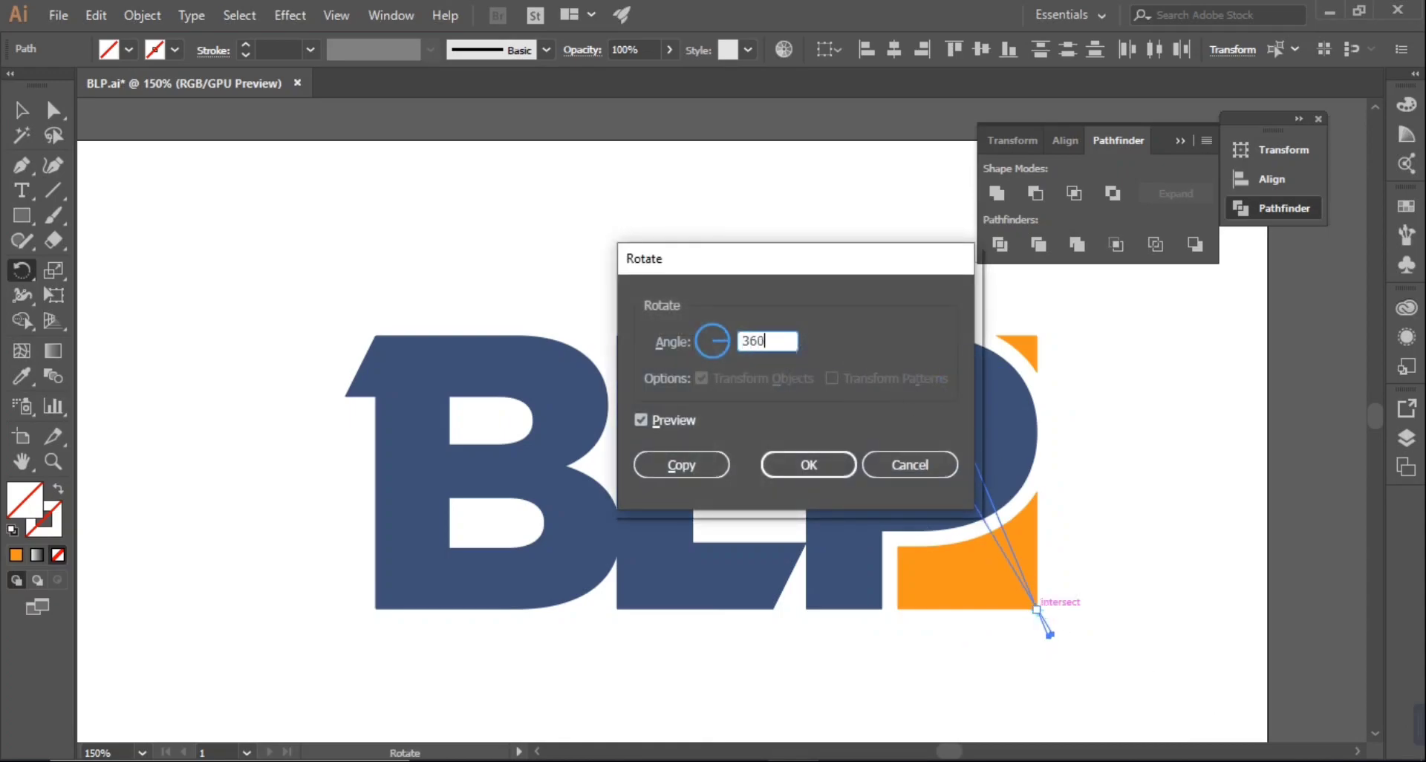
{"action": "type", "text": "/19"}
{"action": "left_click", "coordinate": [713, 465]}
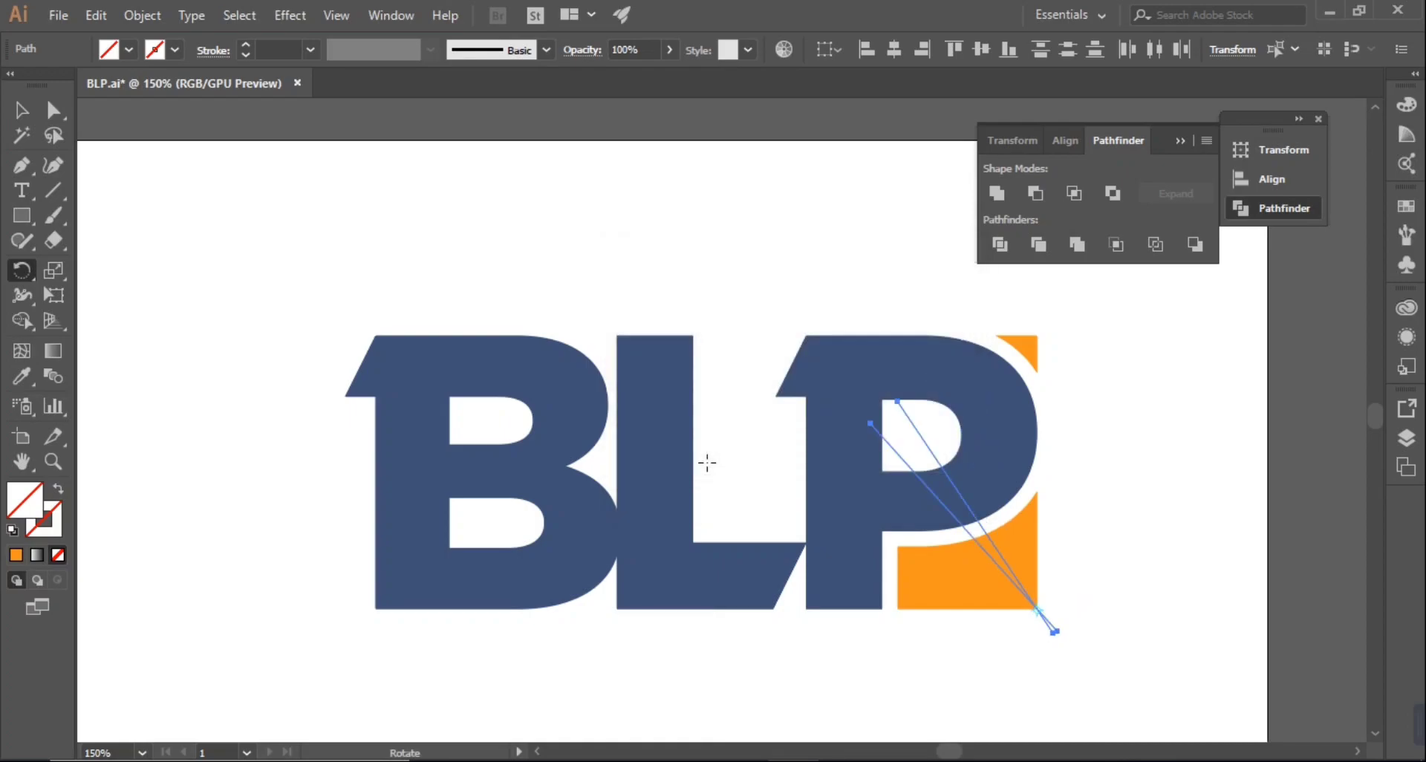
{"action": "key", "text": "ctrl+d"}
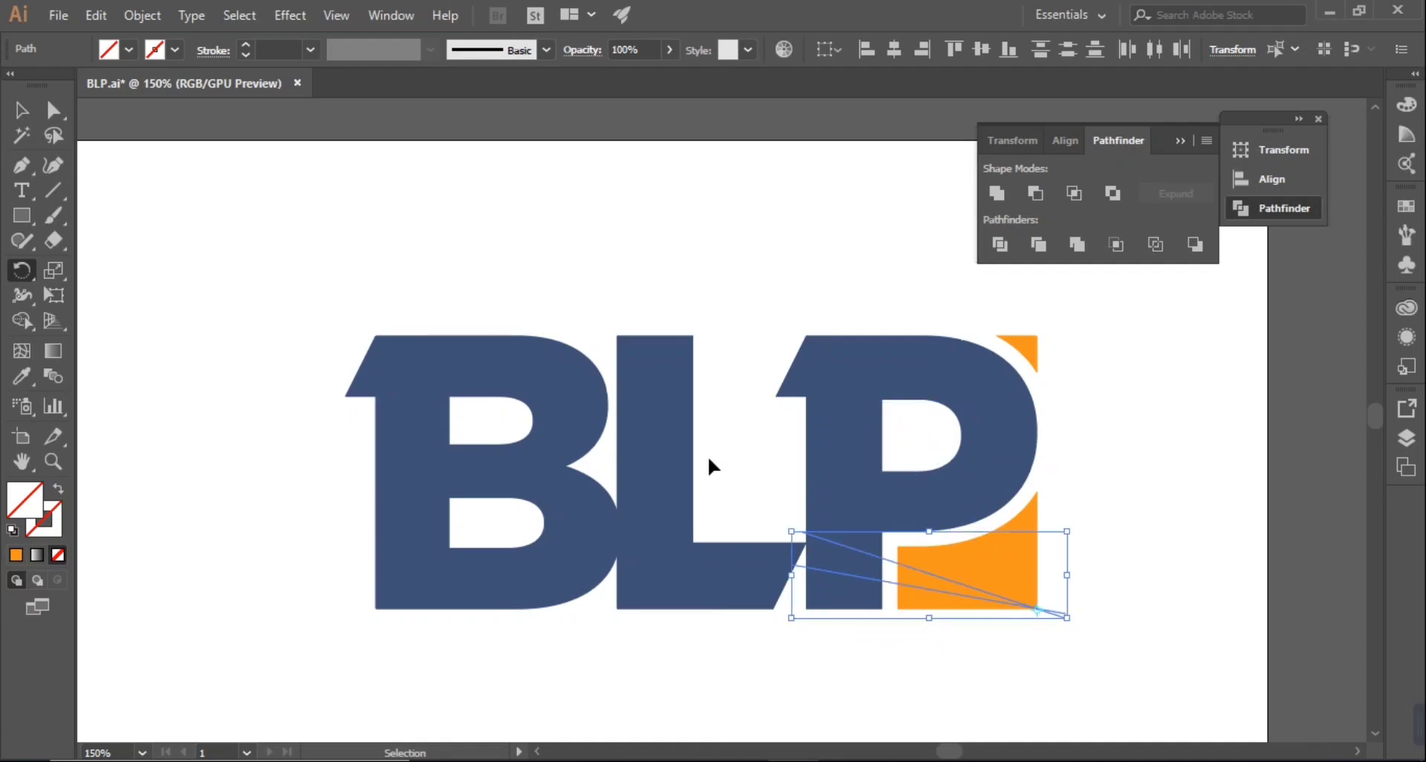
{"action": "key", "text": "r"}
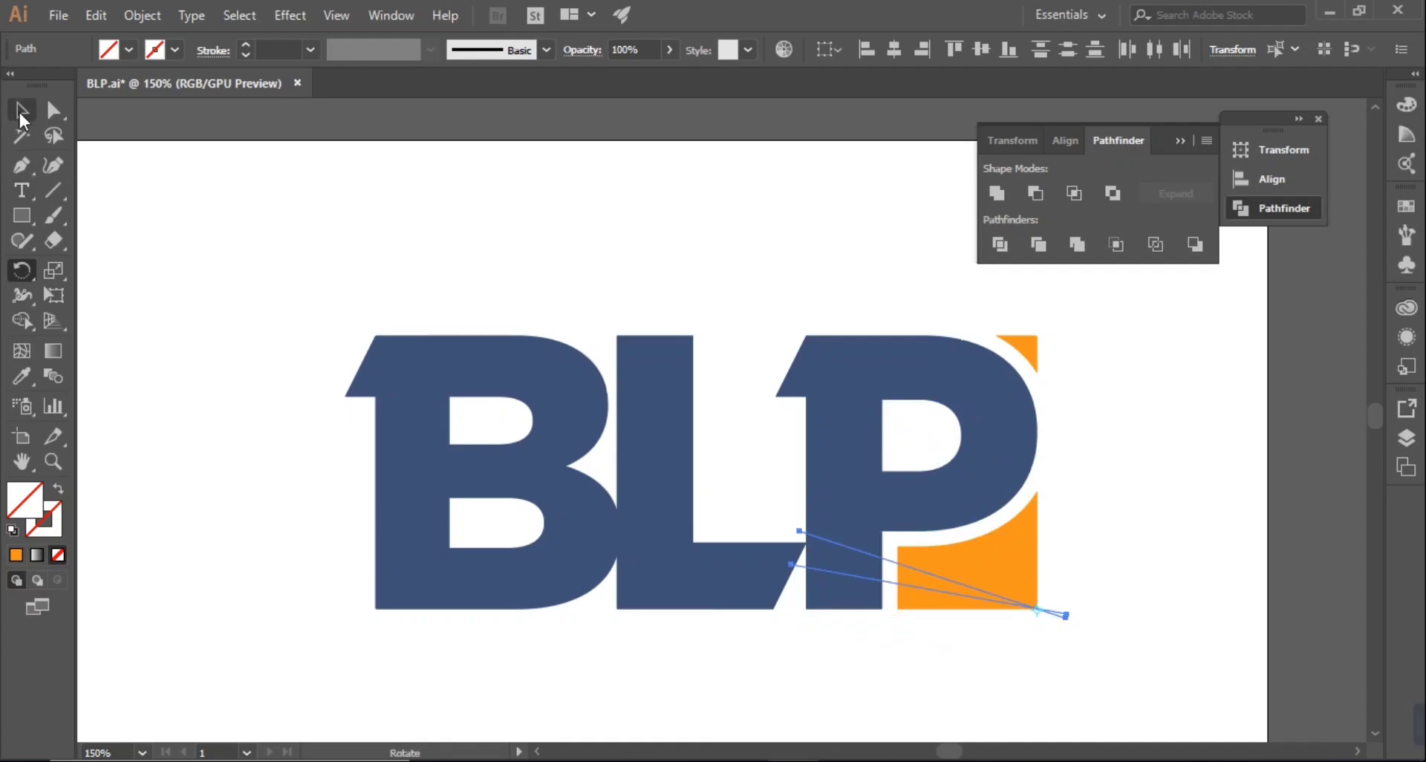
{"action": "left_click", "coordinate": [21, 111]}
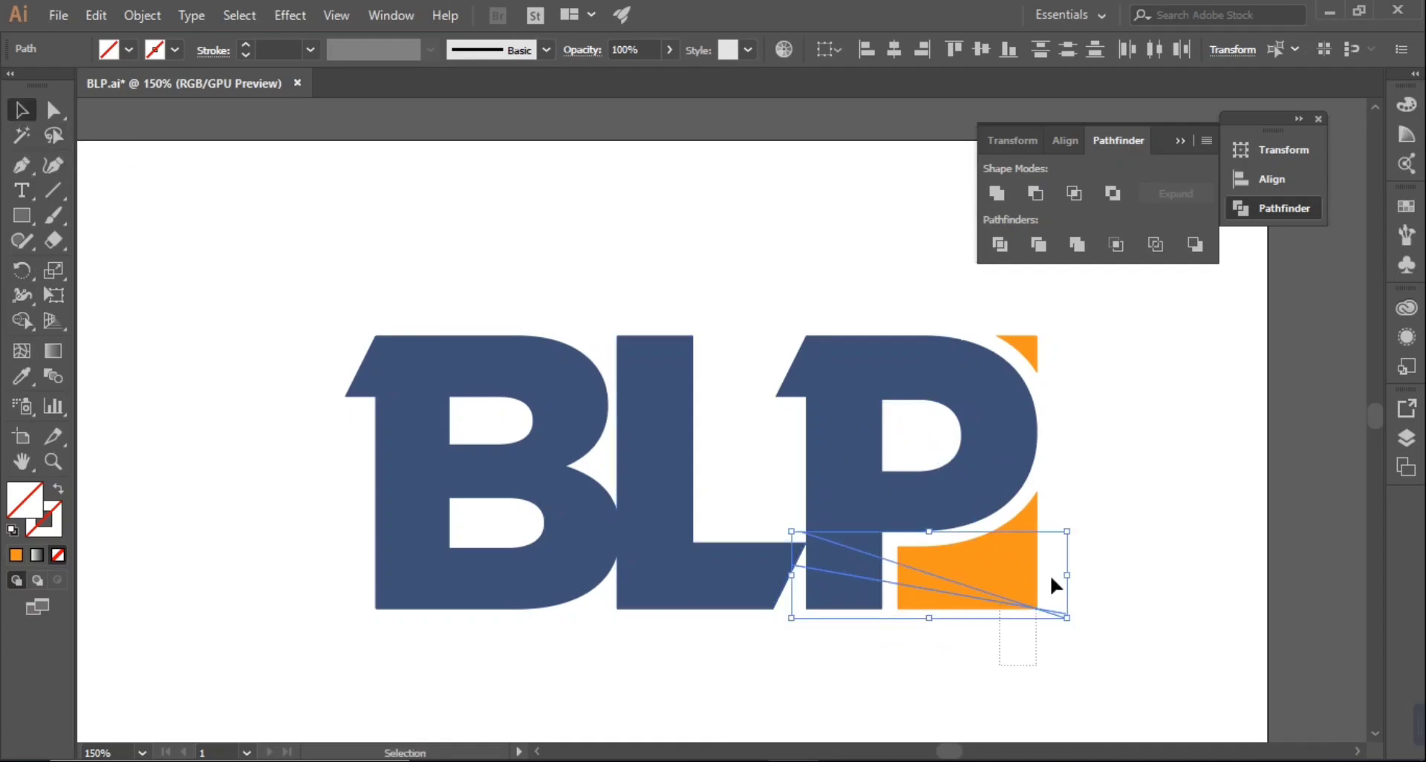
{"action": "key", "text": "ctrl+d"}
{"action": "key", "text": "ctrl+d"}
{"action": "key", "text": "ctrl+d"}
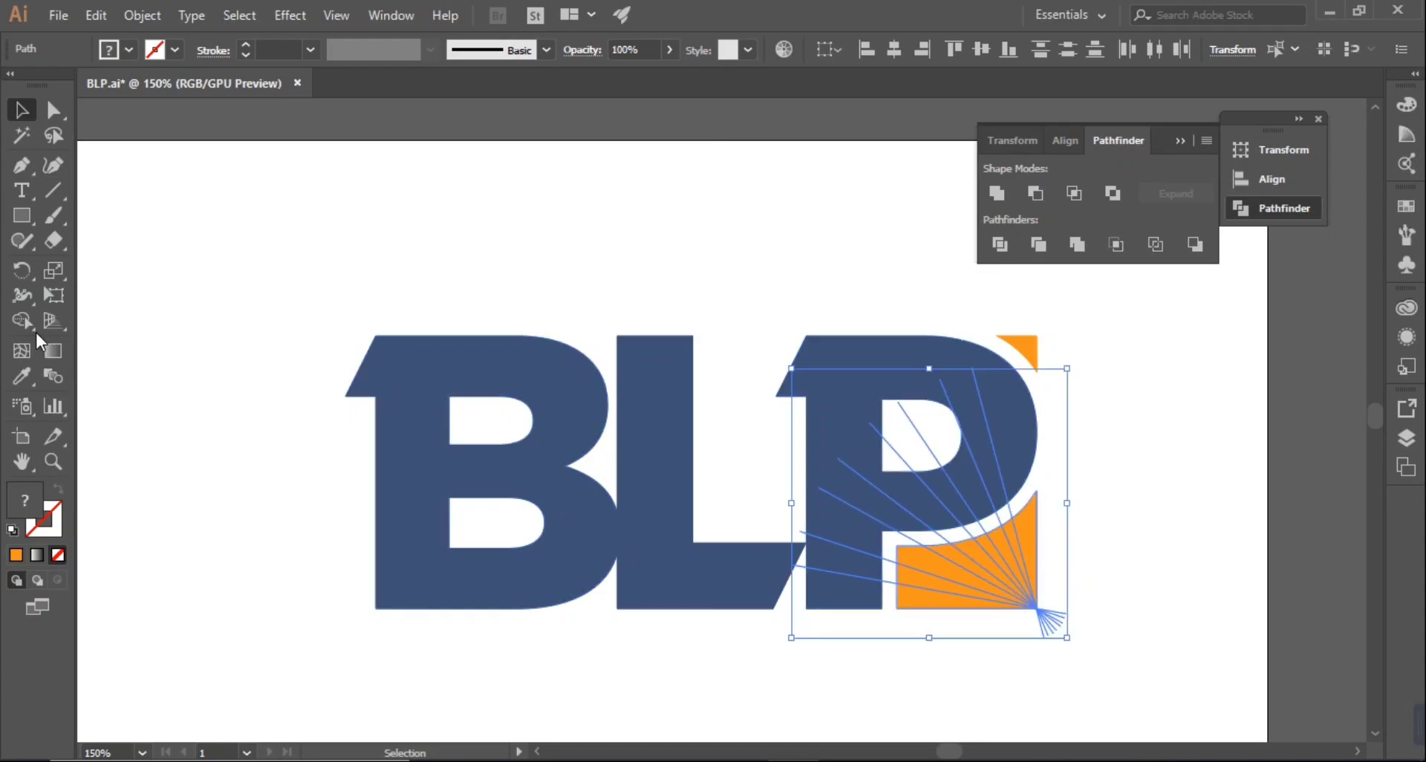
Step: Delete the four thin strips between the fan lines with Shape Builder, leaving separate orange rays
{"action": "left_click", "coordinate": [30, 326]}
{"action": "left_click", "coordinate": [905, 581], "text": "alt"}
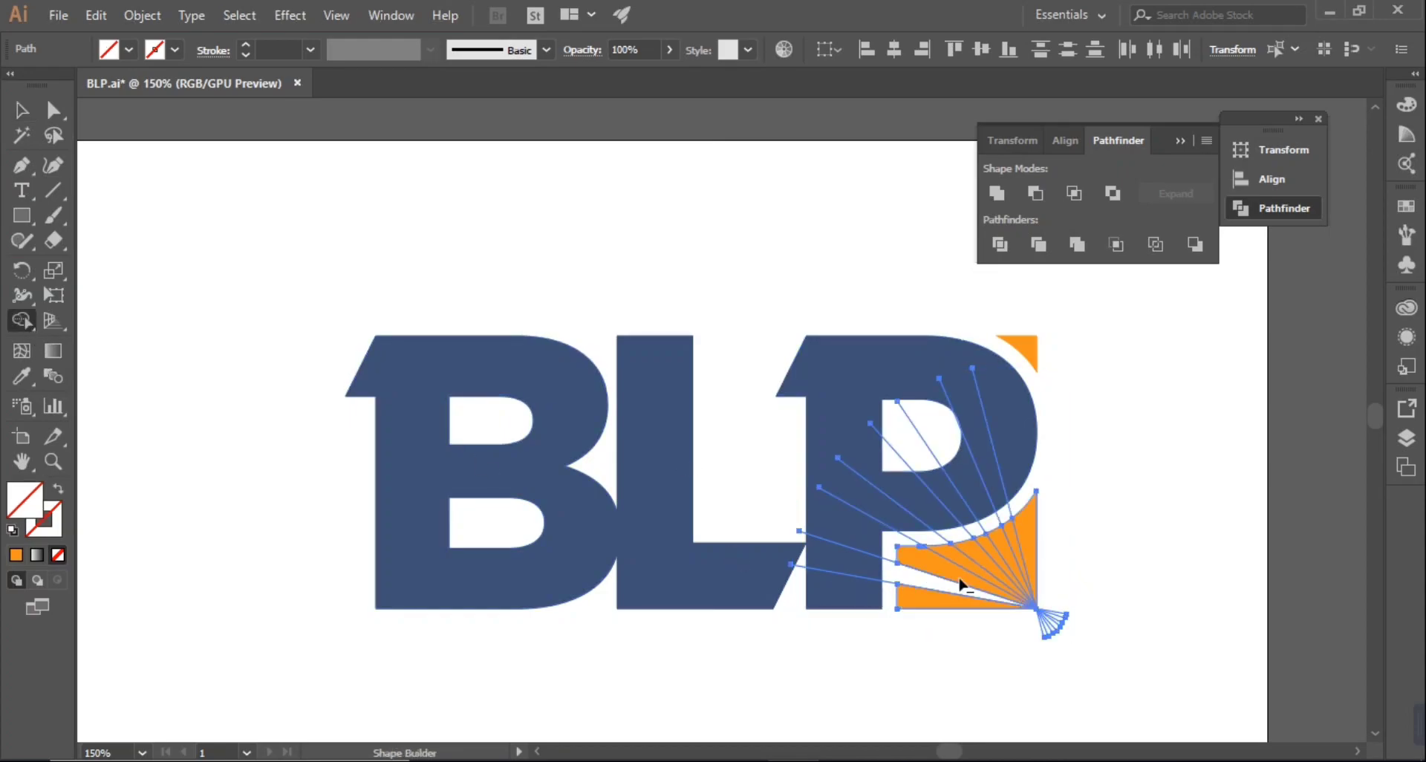
{"action": "left_click", "coordinate": [958, 562], "text": "alt"}
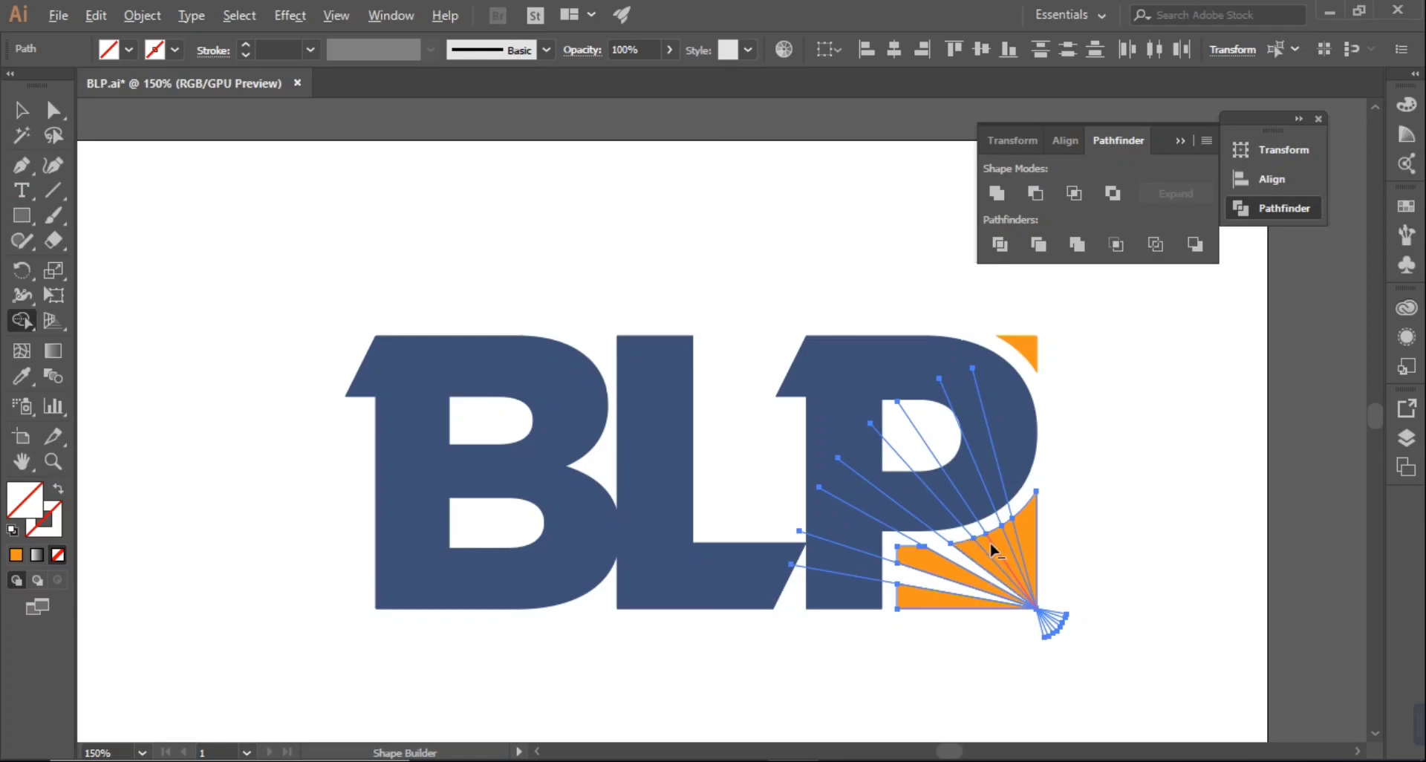
{"action": "left_click", "coordinate": [990, 550], "text": "alt"}
{"action": "left_click", "coordinate": [1013, 535], "text": "alt"}
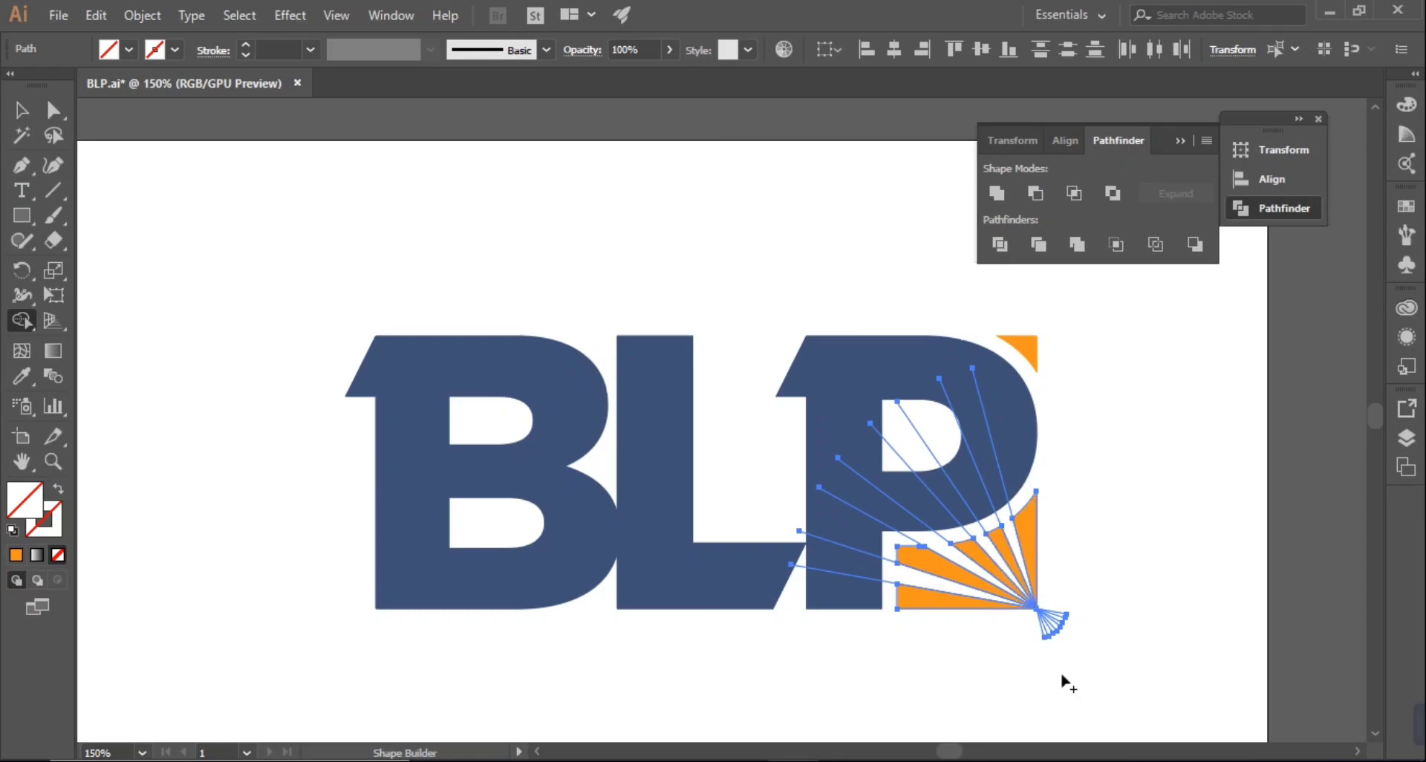
{"action": "left_click", "coordinate": [20, 112]}
{"action": "left_click", "coordinate": [1015, 533]}
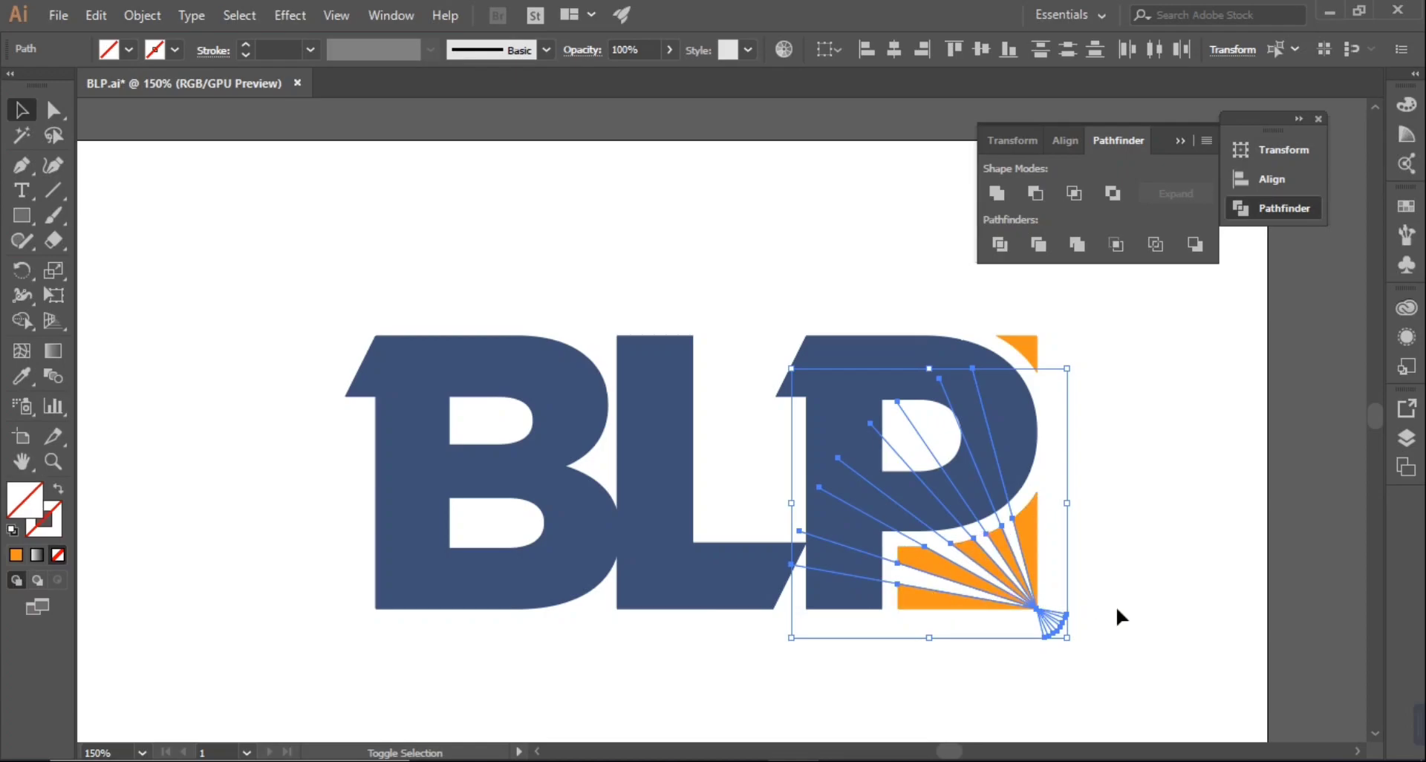
{"action": "left_click", "coordinate": [1255, 572]}
Step: Select the orange triangle beside the P's top-right corner and delete it
{"action": "scroll", "coordinate": [1103, 522], "scroll_direction": "up", "scroll_amount": 3}
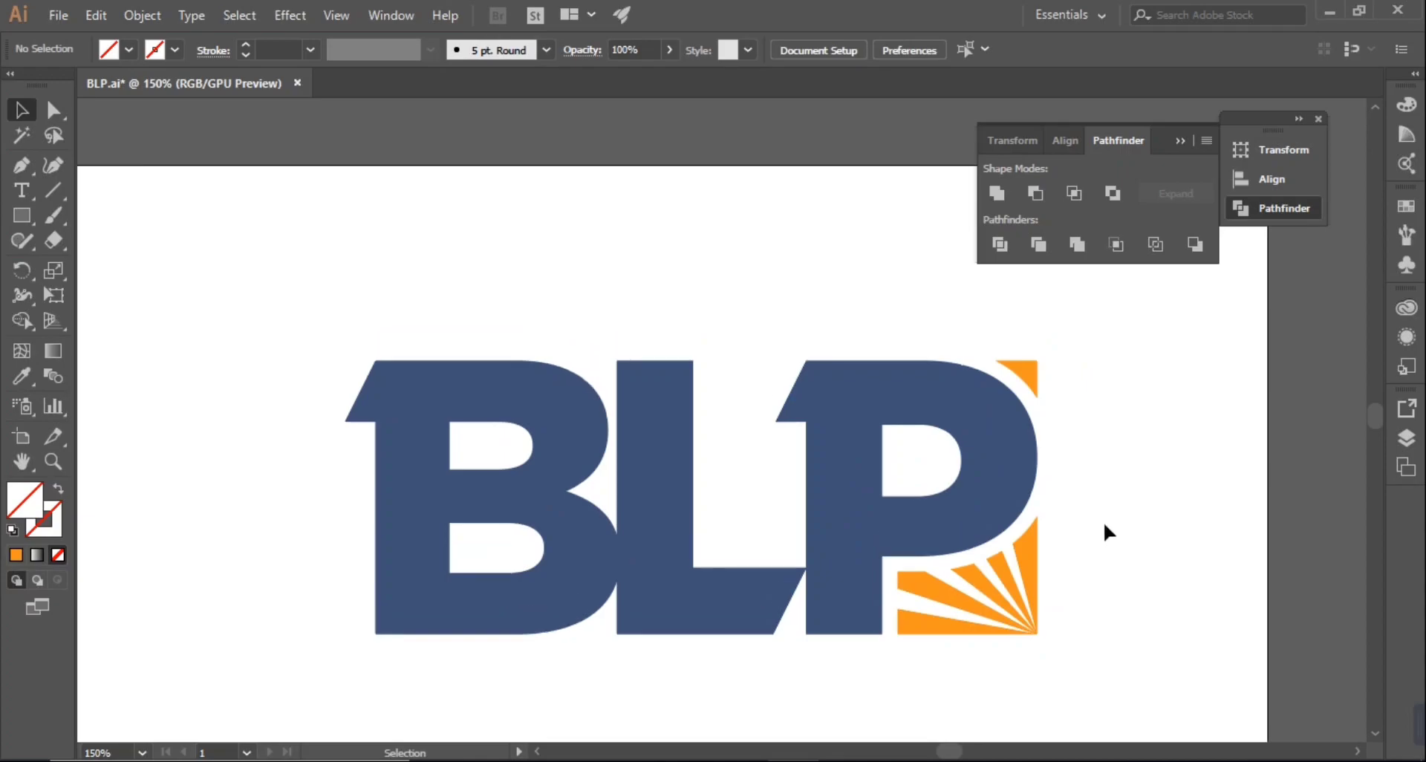
{"action": "left_click_drag", "start_coordinate": [1022, 418], "coordinate": [1023, 418]}
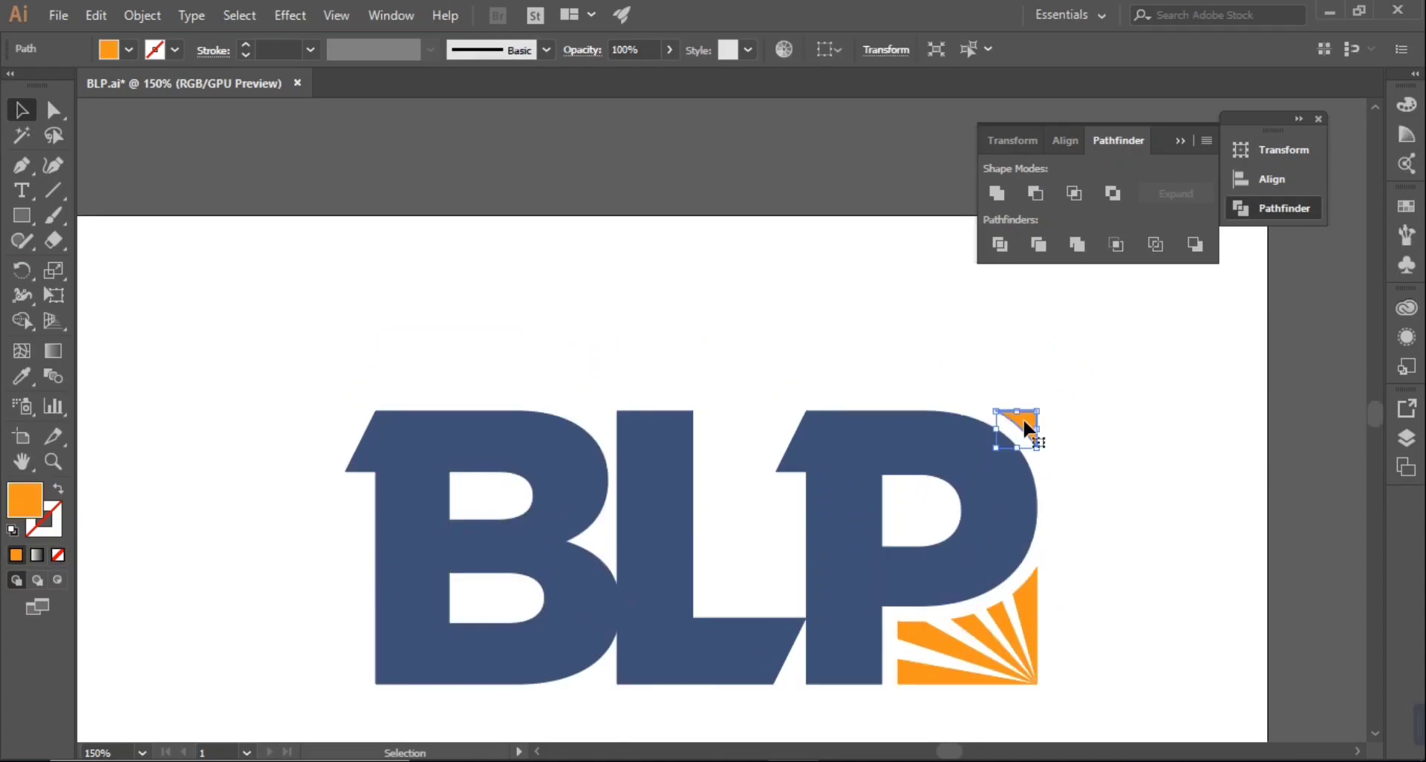
{"action": "left_click", "coordinate": [1082, 422]}
{"action": "scroll", "coordinate": [1081, 426], "scroll_direction": "down", "scroll_amount": 3}
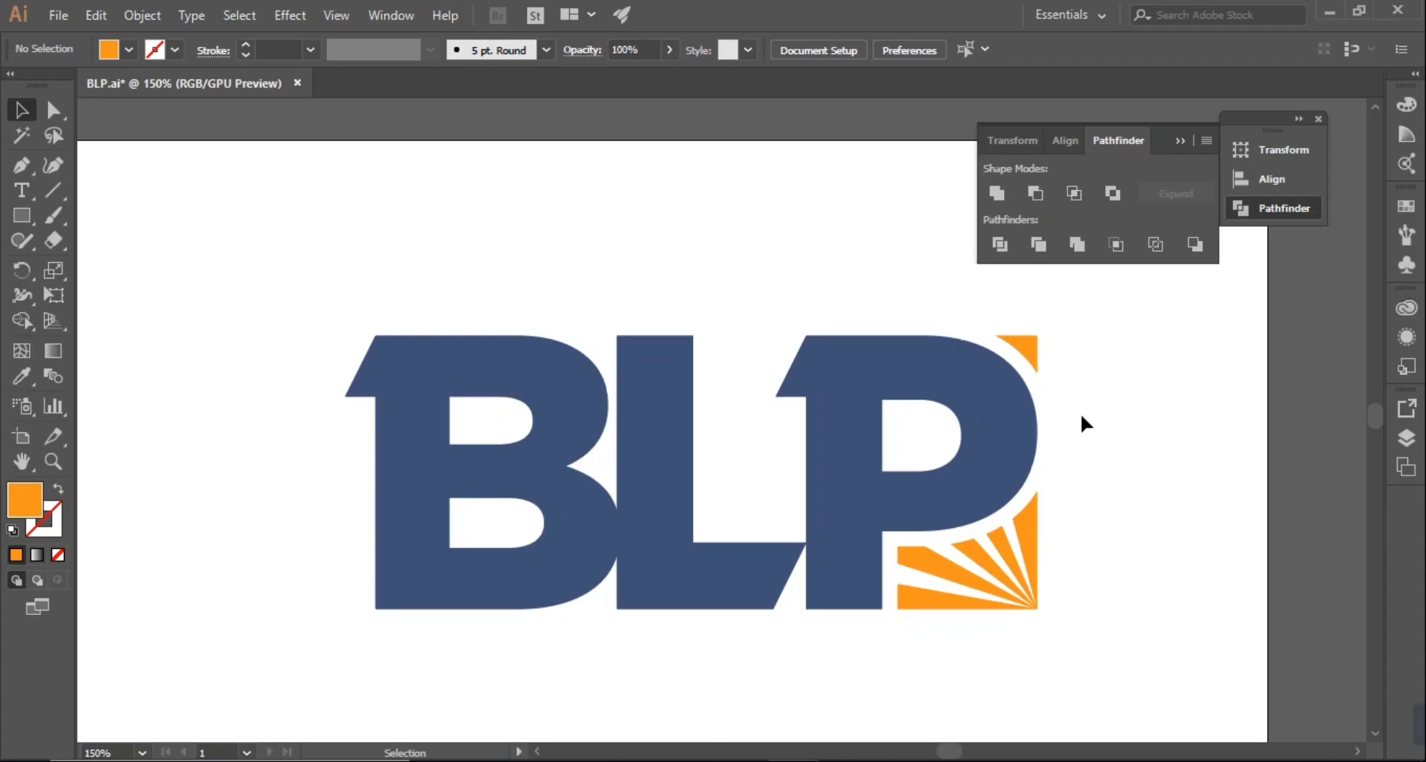
{"action": "left_click_drag", "start_coordinate": [1025, 346], "coordinate": [1025, 346]}
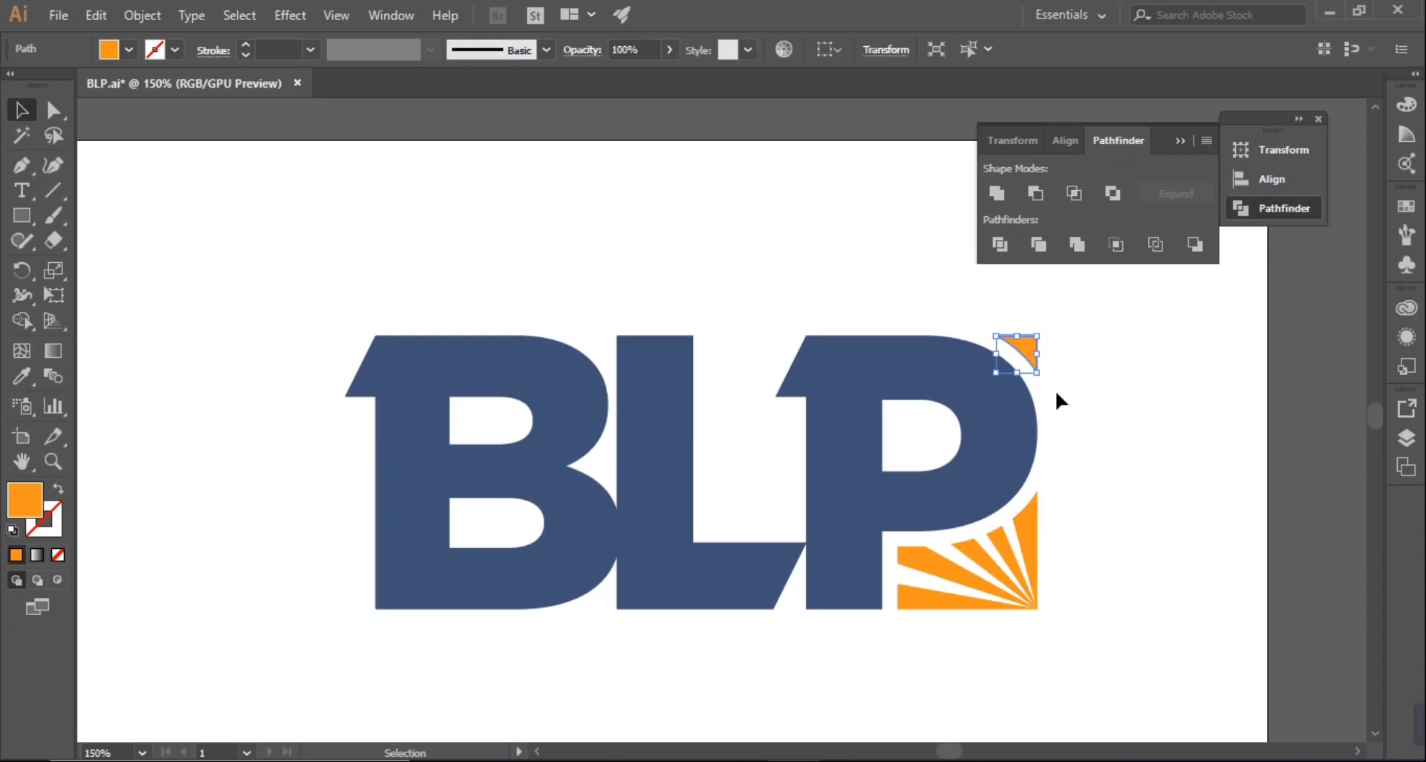
{"action": "key", "text": "Delete"}
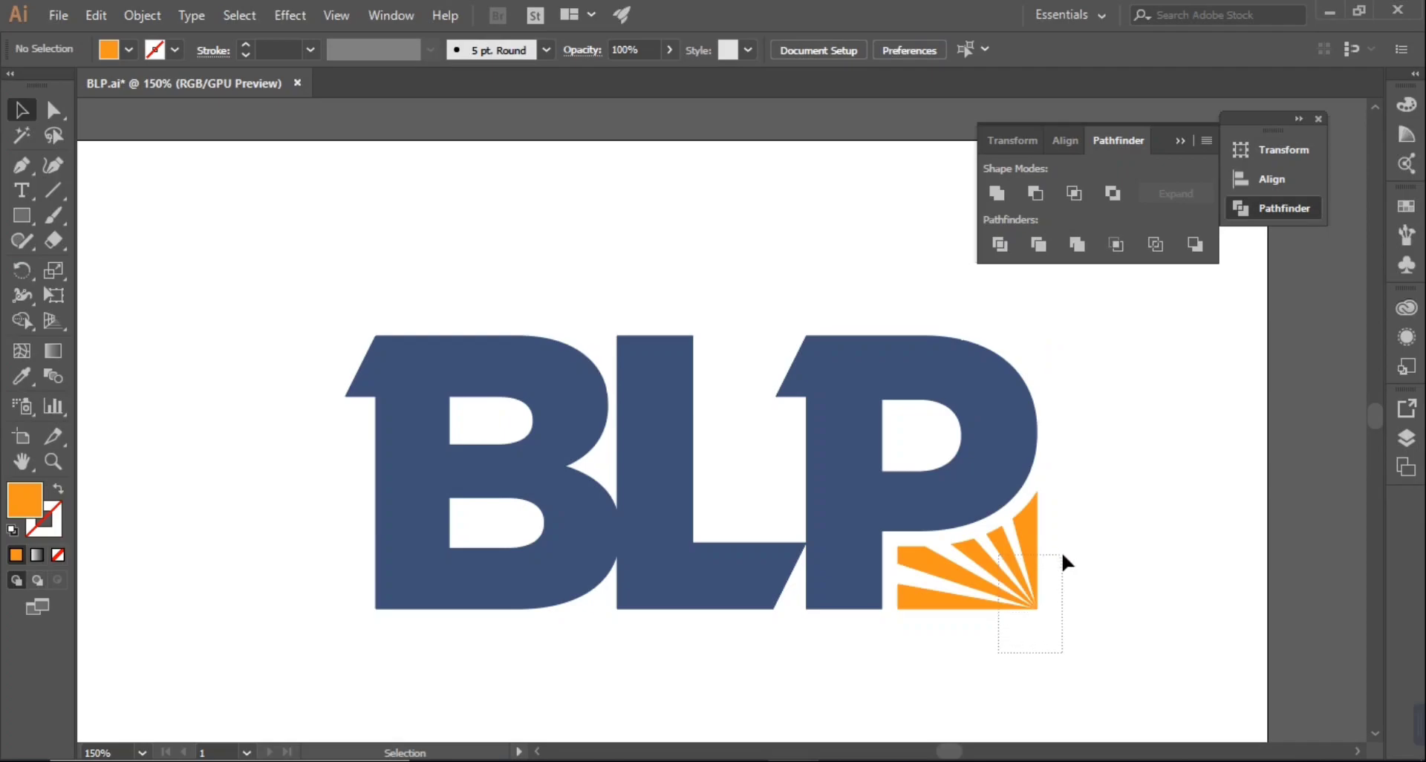
{"action": "left_click_drag", "start_coordinate": [1063, 555], "coordinate": [1063, 555]}
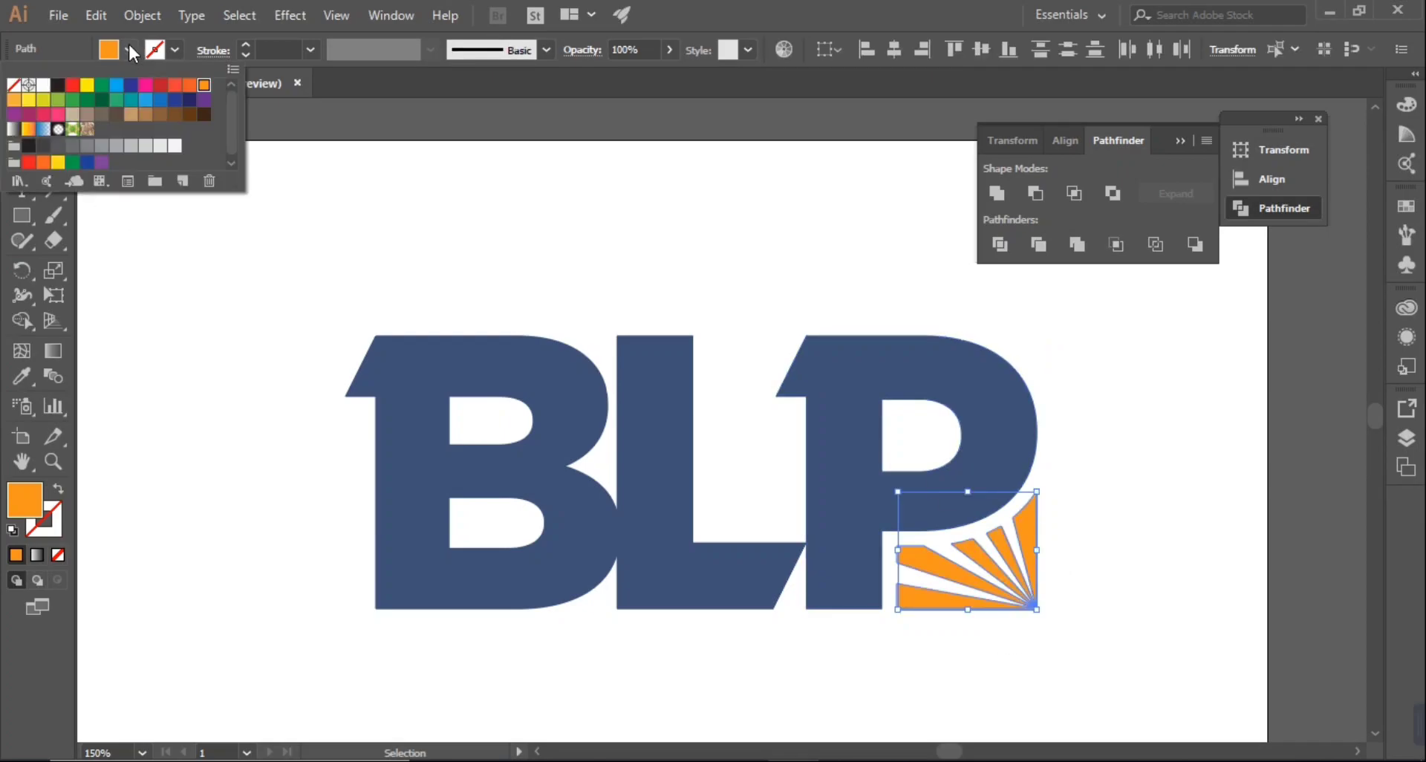
Step: Fill the sunburst rays with a blue swatch
{"action": "left_click", "coordinate": [129, 50]}
{"action": "left_click", "coordinate": [116, 84]}
{"action": "key", "text": "Escape"}
{"action": "left_click", "coordinate": [1083, 575]}
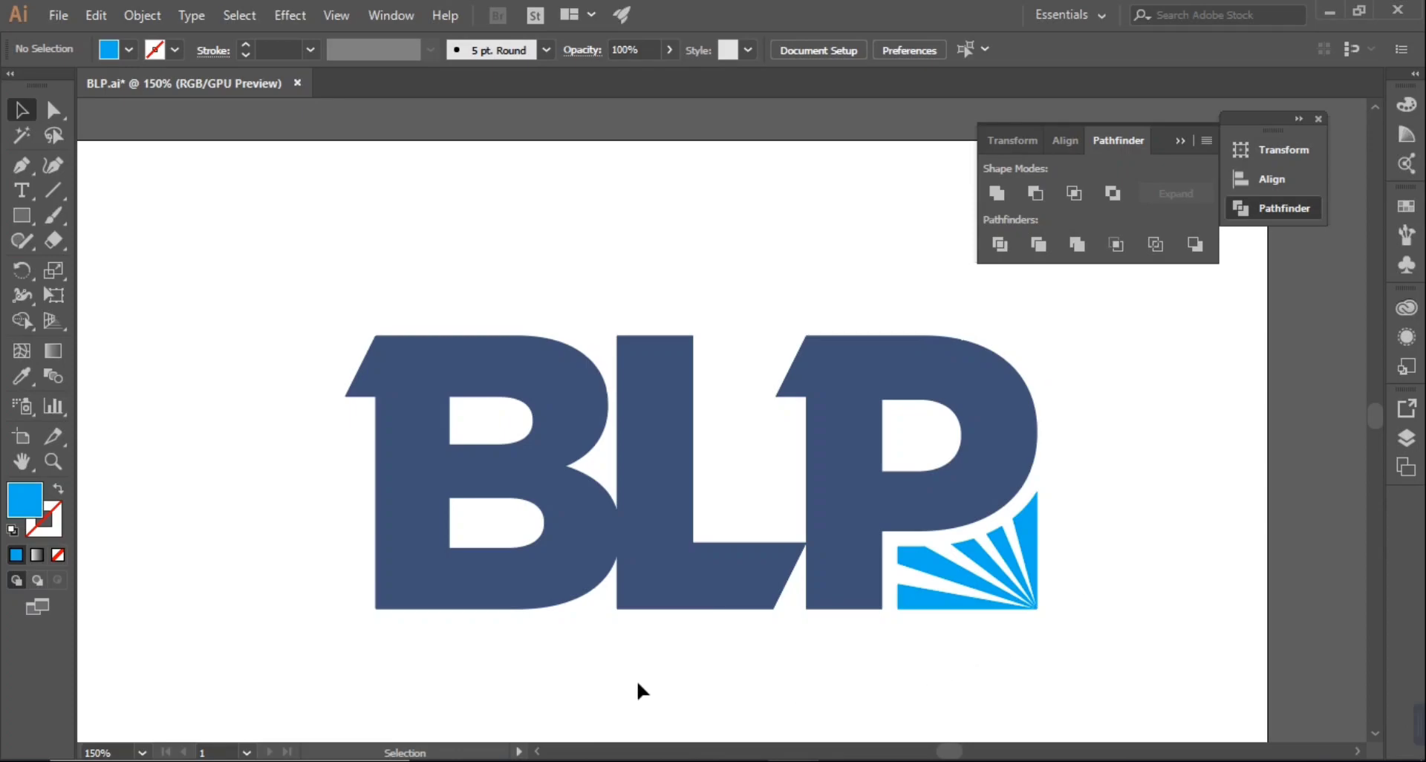
Step: Fill the BLP letters with the dark navy C=100 M=100 Y=25 K=25 swatch
{"action": "left_click_drag", "start_coordinate": [513, 685], "coordinate": [853, 511]}
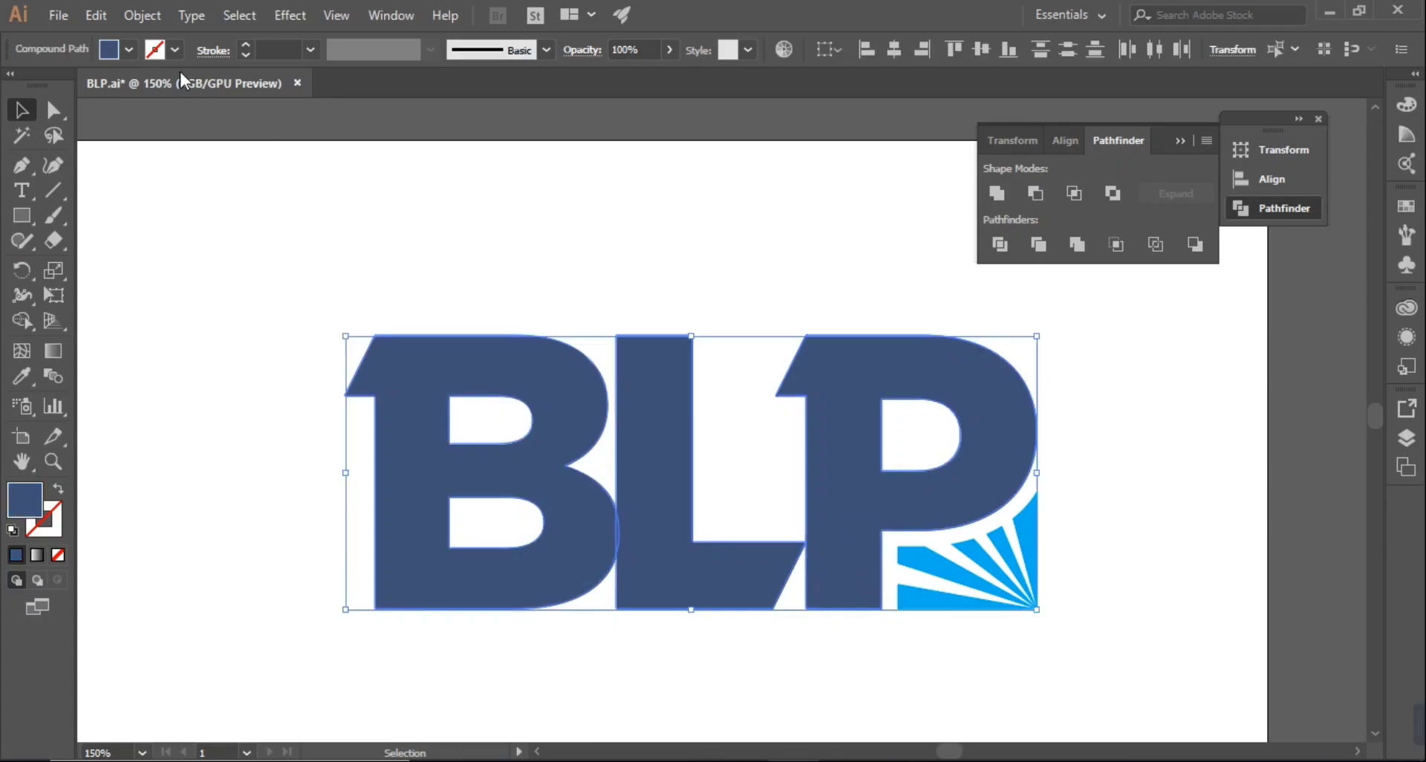
{"action": "left_click", "coordinate": [128, 50]}
{"action": "left_click", "coordinate": [175, 101]}
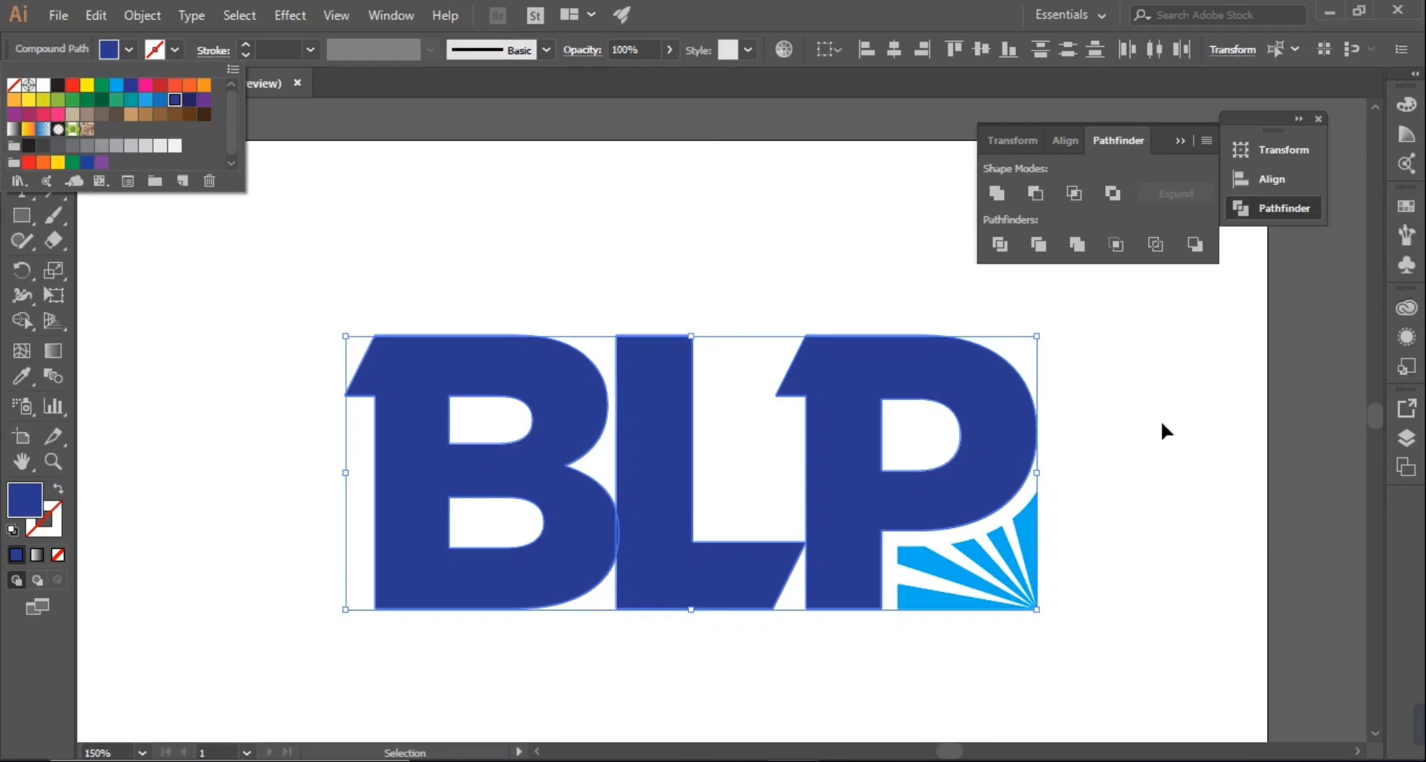
{"action": "left_click", "coordinate": [189, 101]}
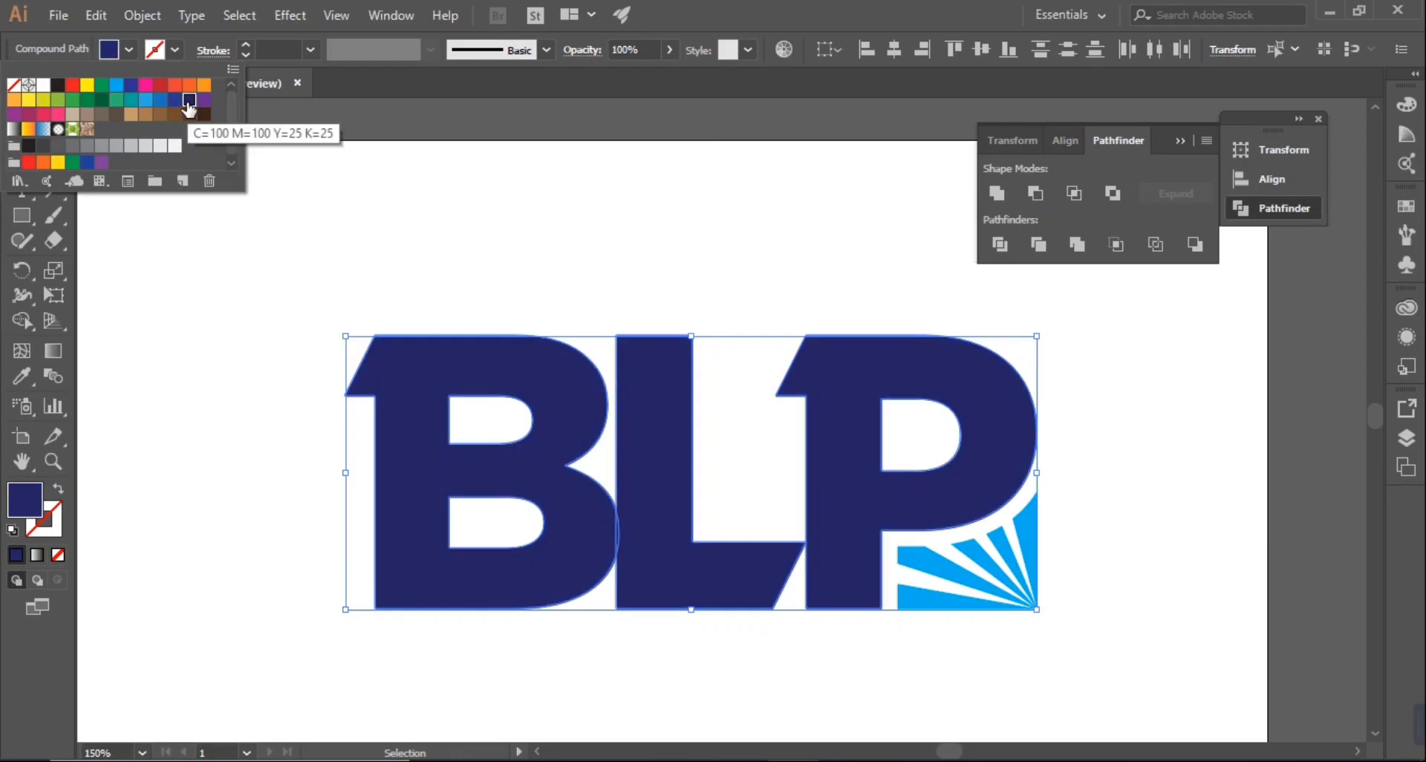
{"action": "left_click", "coordinate": [1133, 462]}
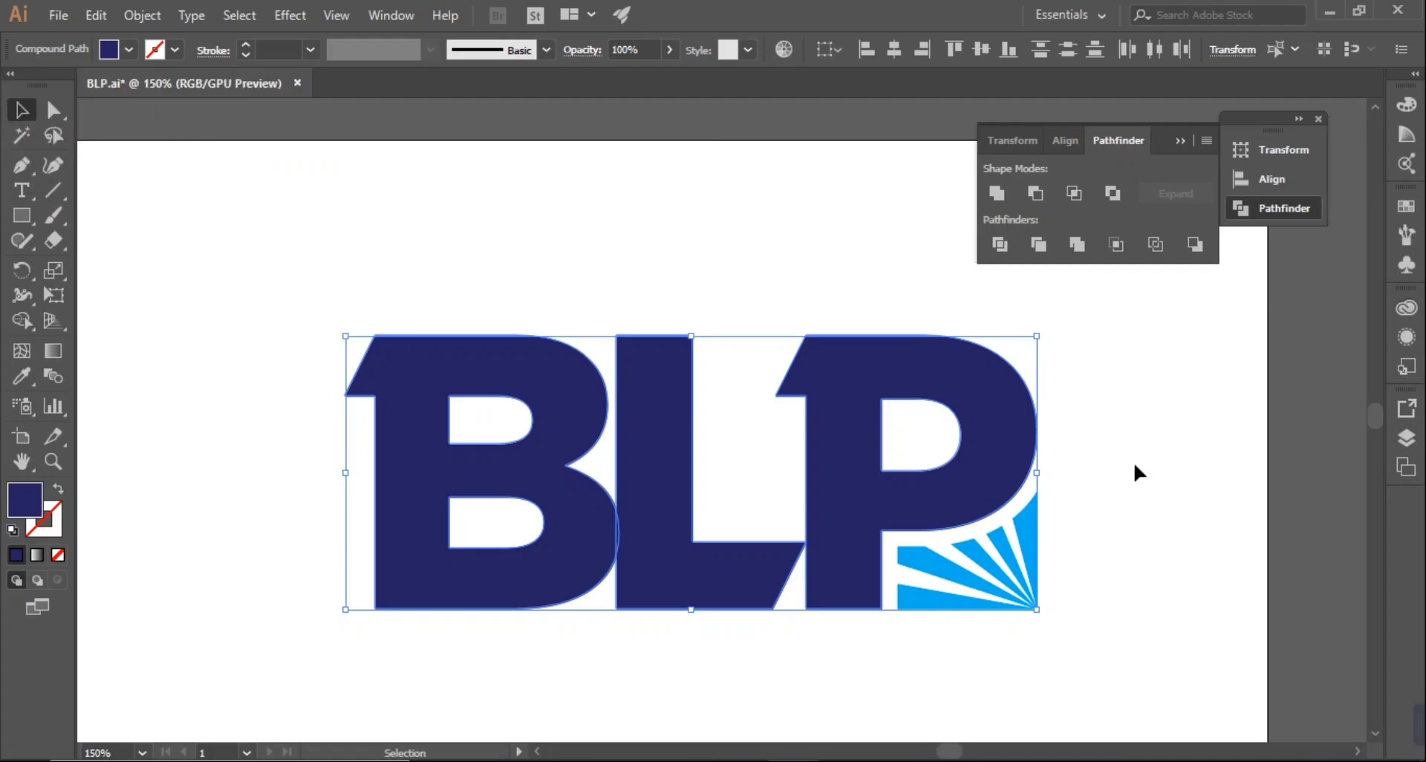
{"action": "left_click", "coordinate": [1133, 462]}
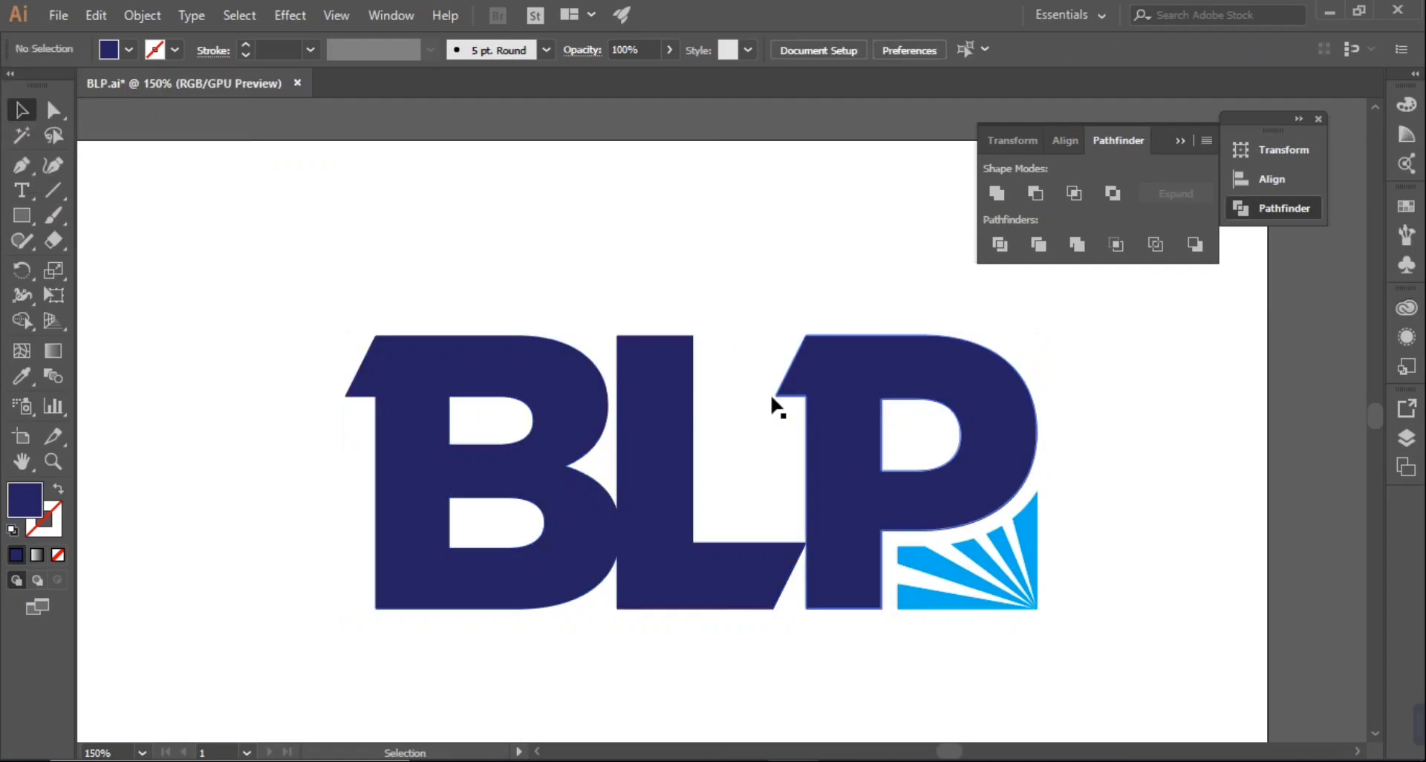
{"action": "left_click_drag", "start_coordinate": [468, 296], "coordinate": [873, 442]}
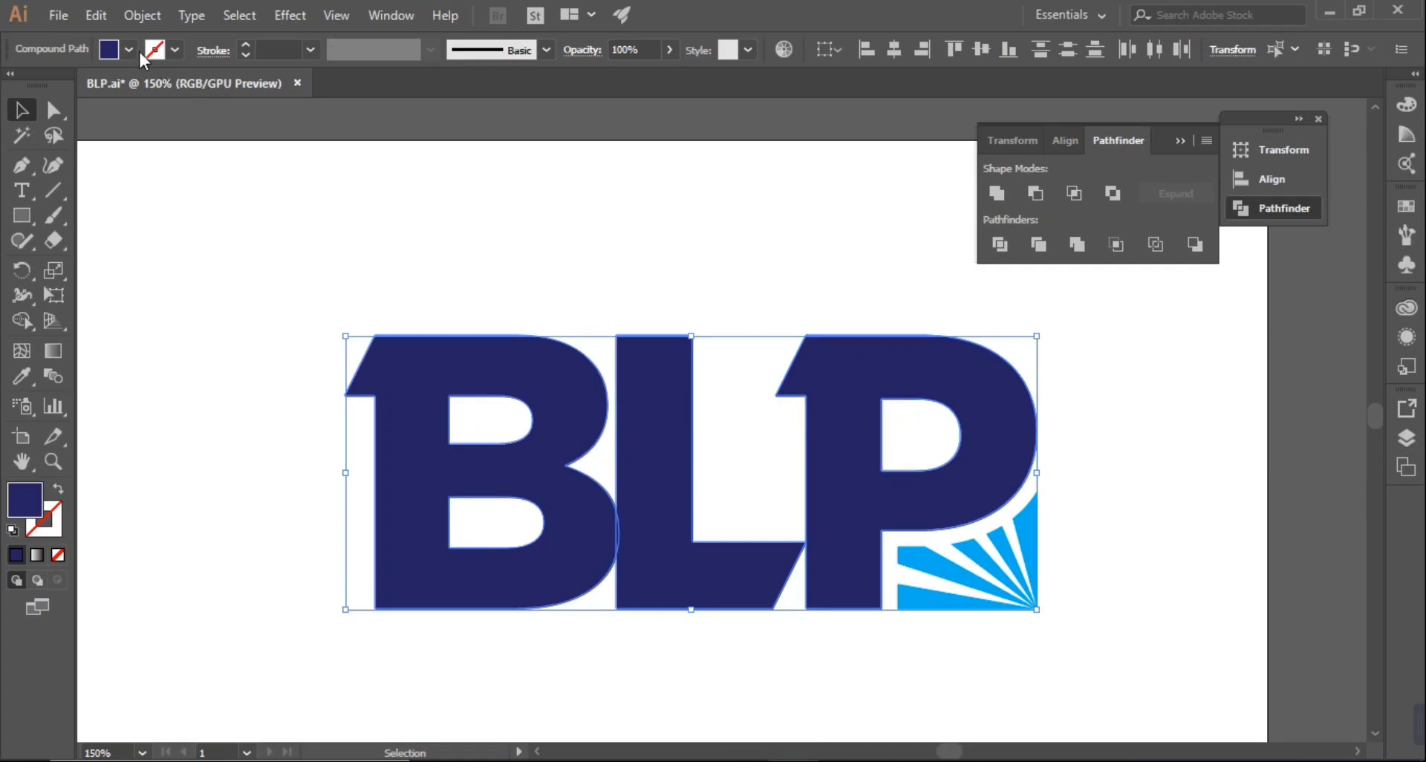
{"action": "left_click", "coordinate": [525, 233]}
Step: Create an 800 × 600 px rectangle by entering its exact width and height
{"action": "left_click", "coordinate": [31, 214]}
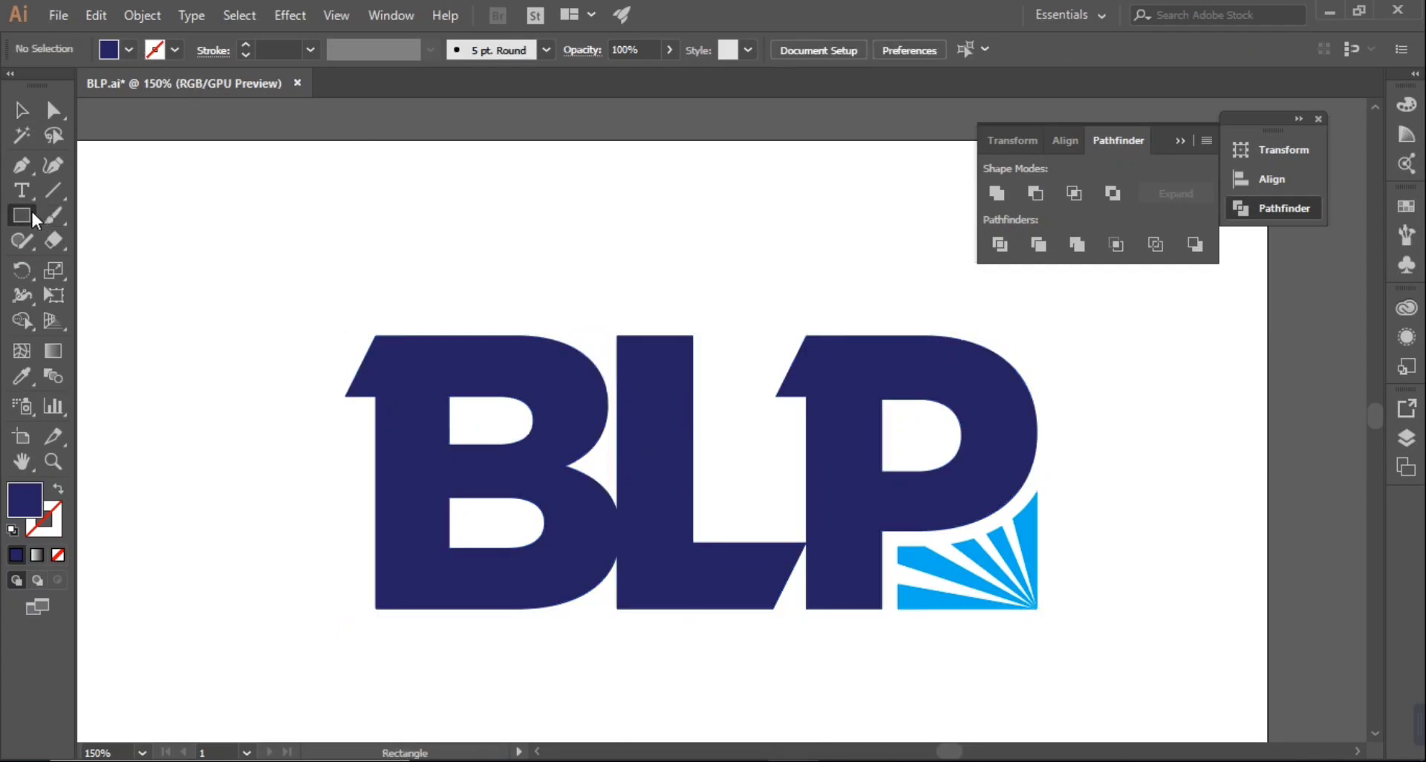
{"action": "left_click", "coordinate": [671, 279]}
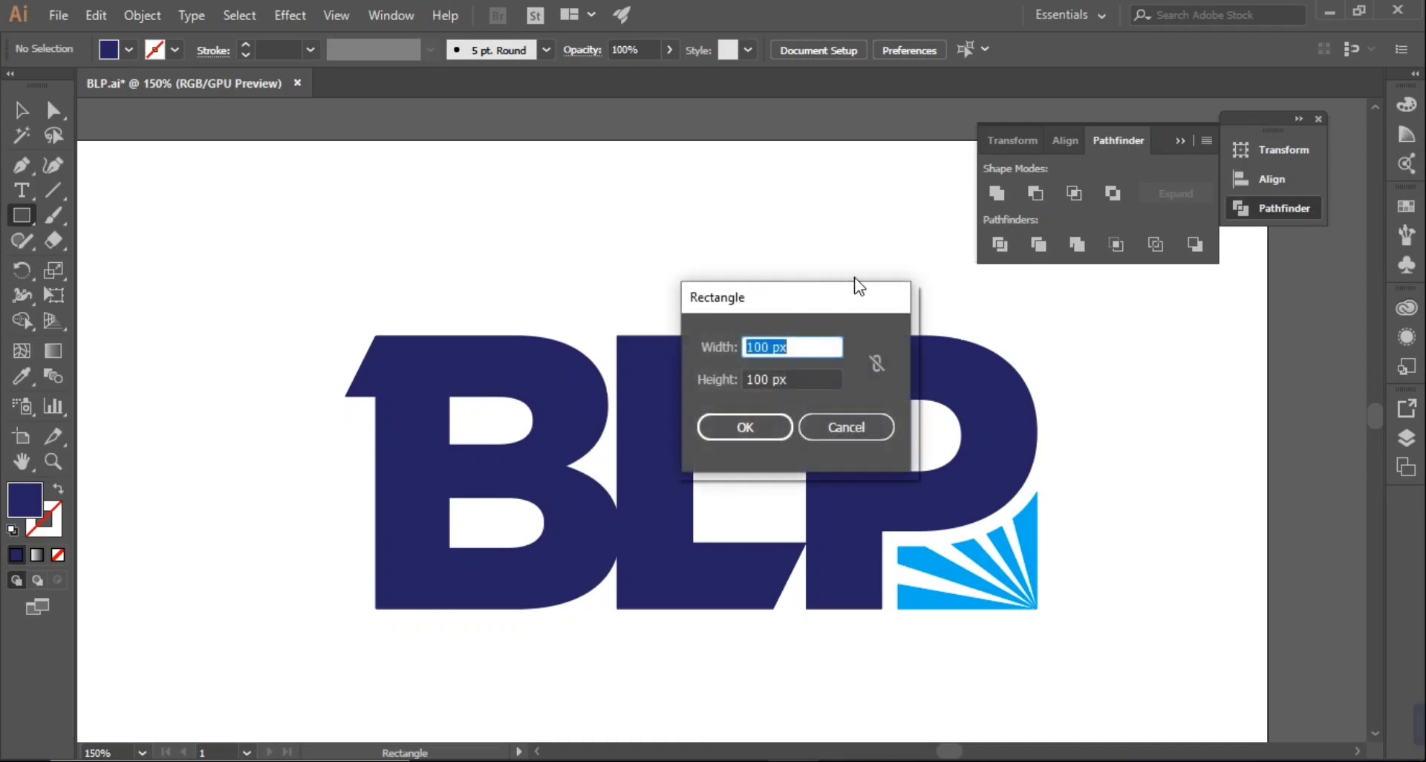
{"action": "type", "text": "800"}
{"action": "left_click_drag", "start_coordinate": [798, 376], "coordinate": [670, 430]}
{"action": "type", "text": "6"}
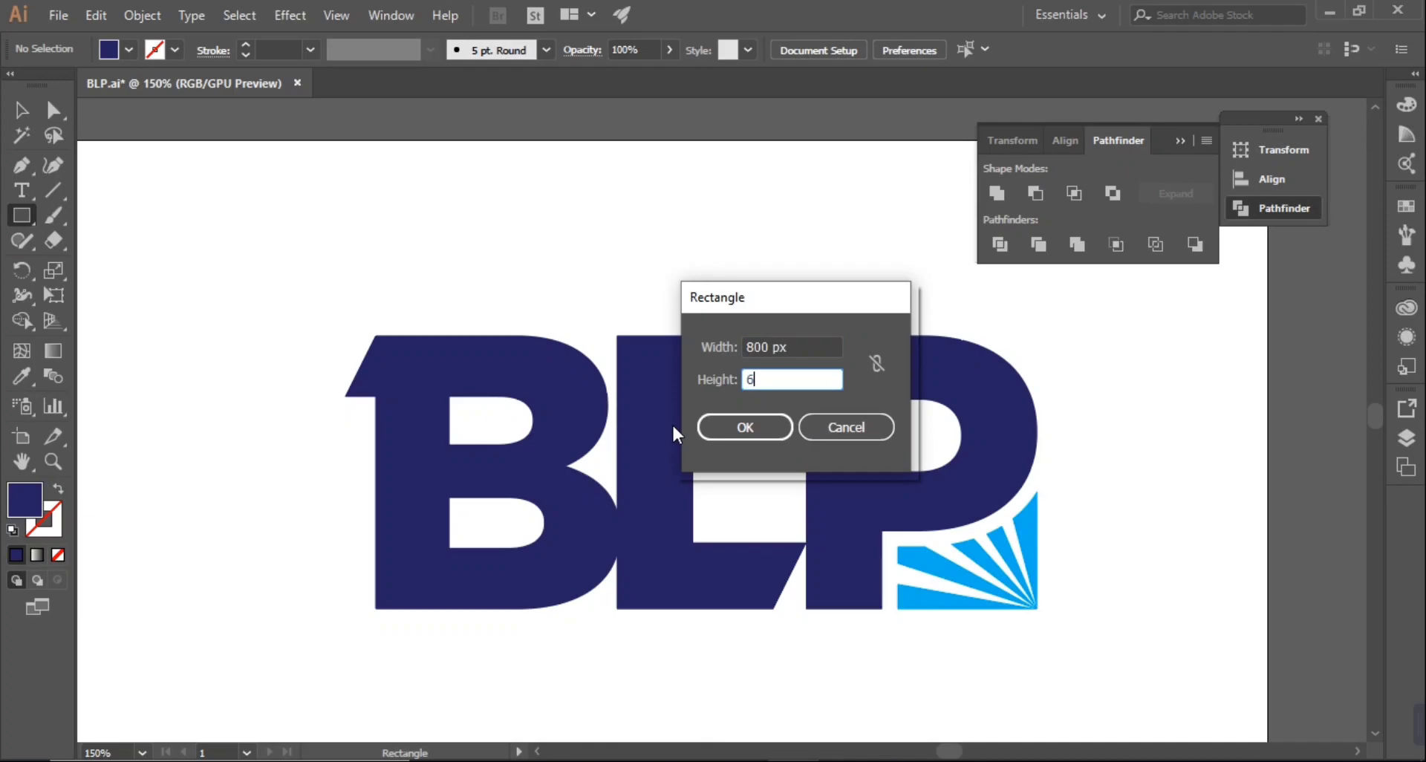
{"action": "type", "text": "00"}
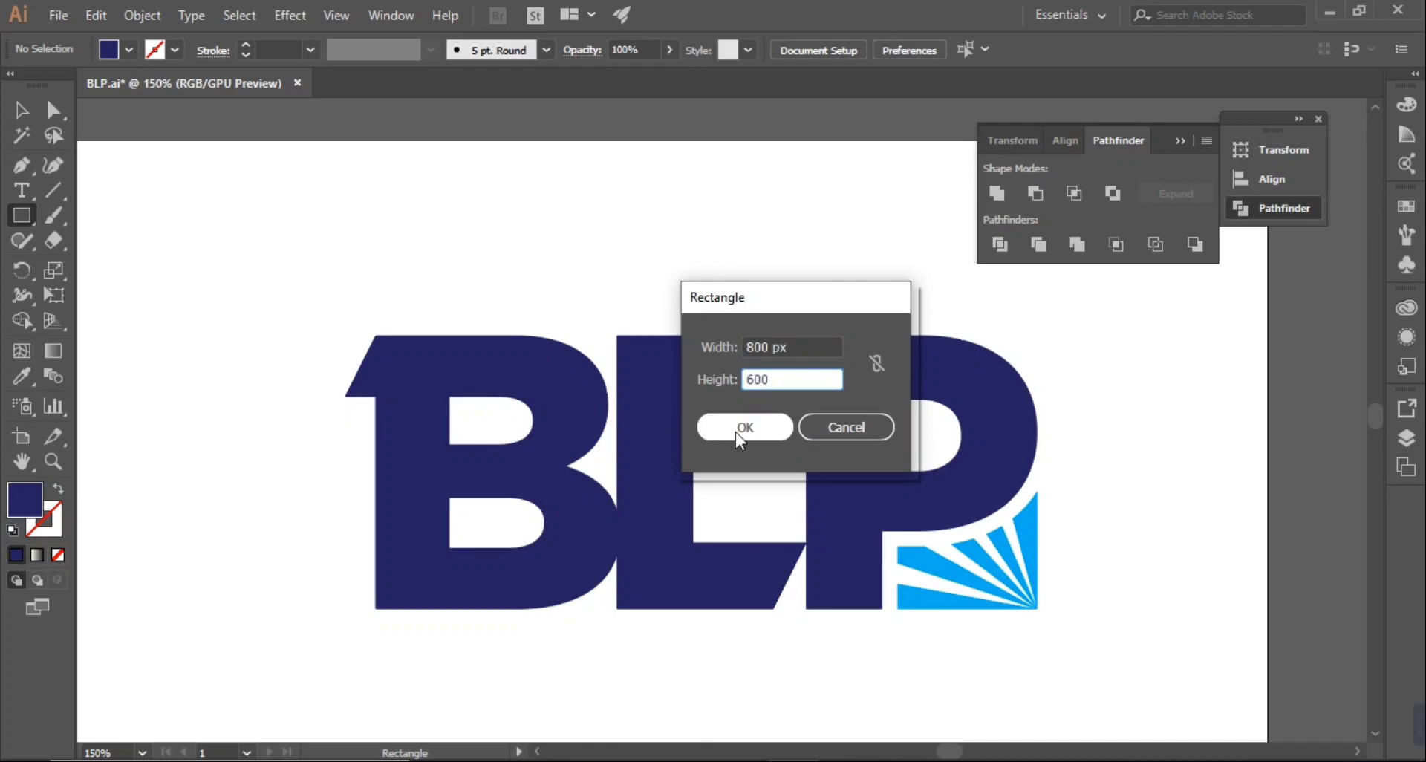
{"action": "left_click", "coordinate": [739, 430]}
Step: Select the navy rectangle and show the Align options
{"action": "key", "text": "v"}
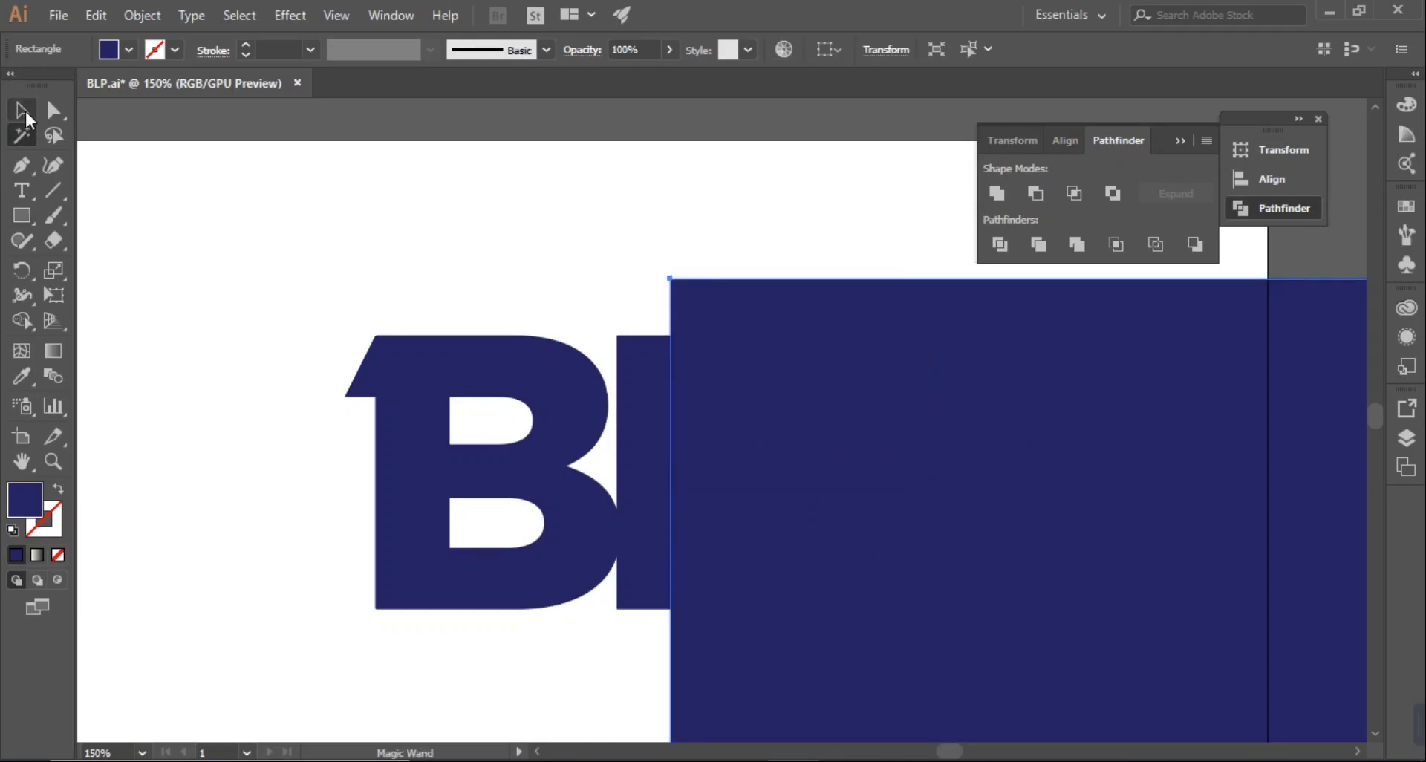
{"action": "left_click", "coordinate": [808, 238]}
{"action": "left_click", "coordinate": [847, 296]}
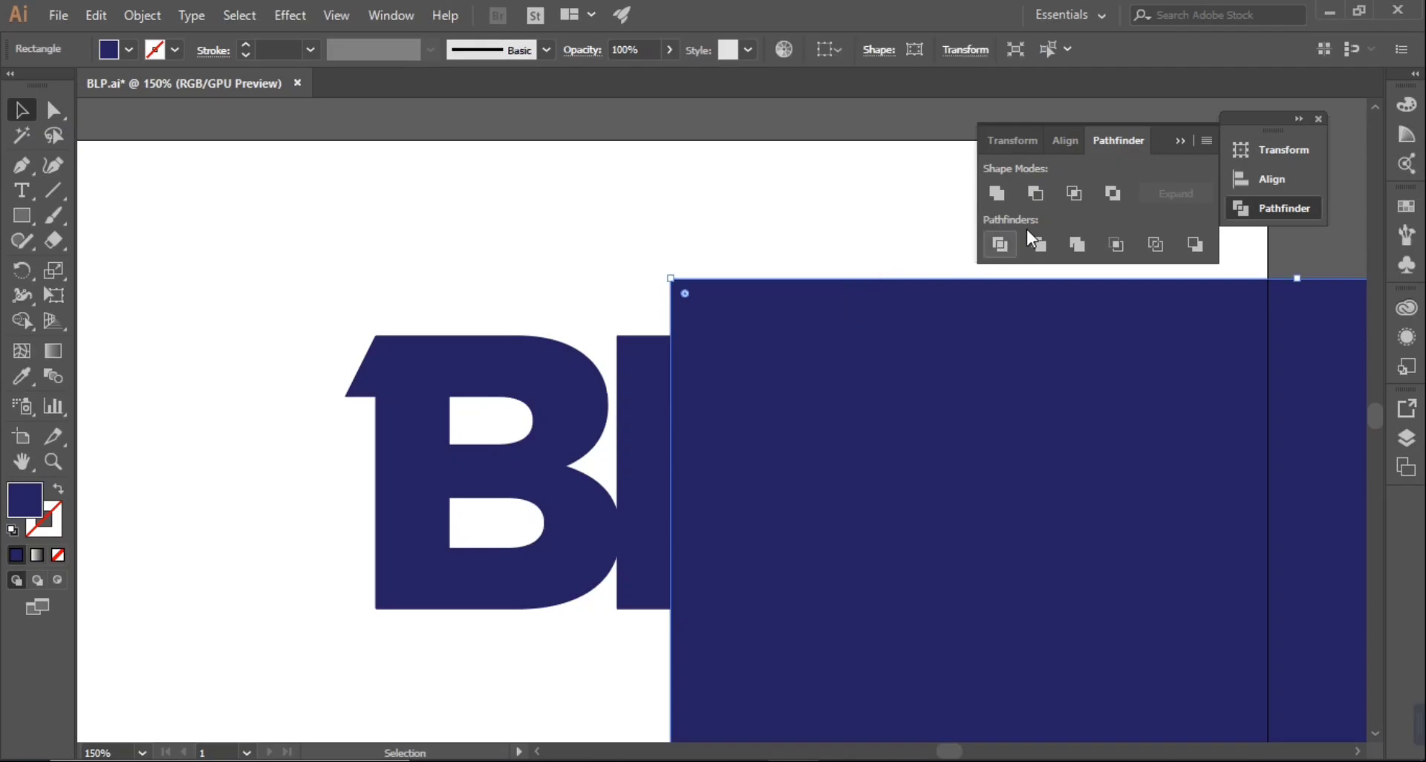
{"action": "left_click", "coordinate": [1064, 145]}
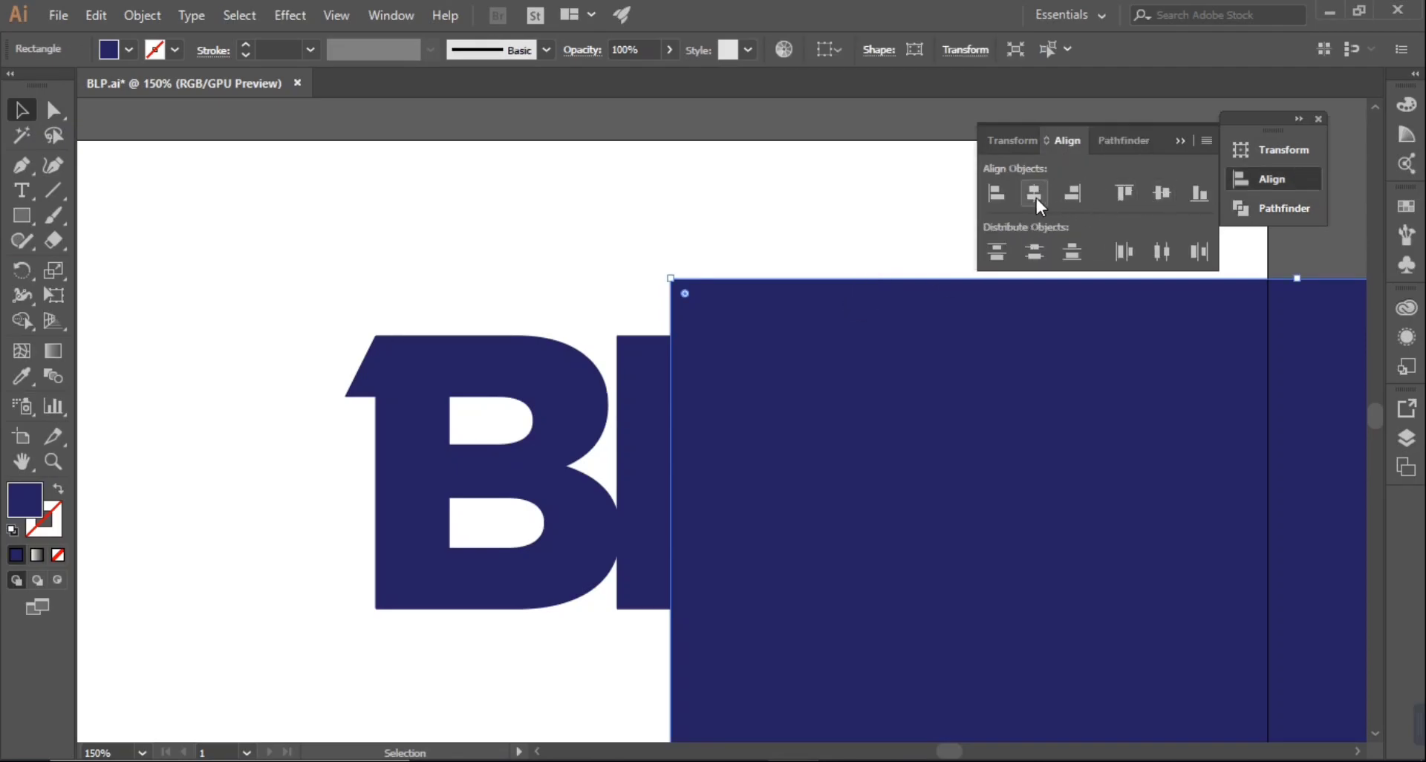
{"action": "left_click", "coordinate": [922, 161]}
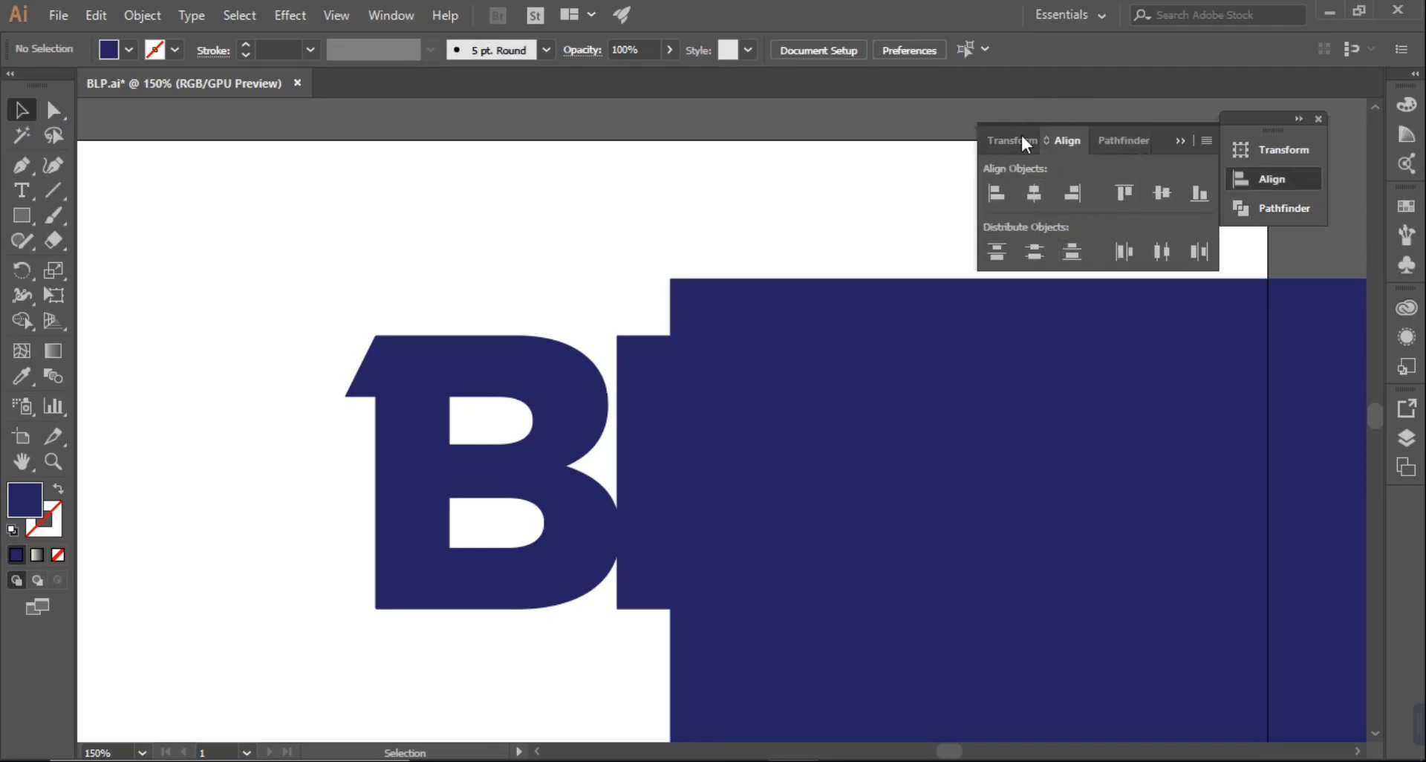
{"action": "left_click", "coordinate": [907, 338]}
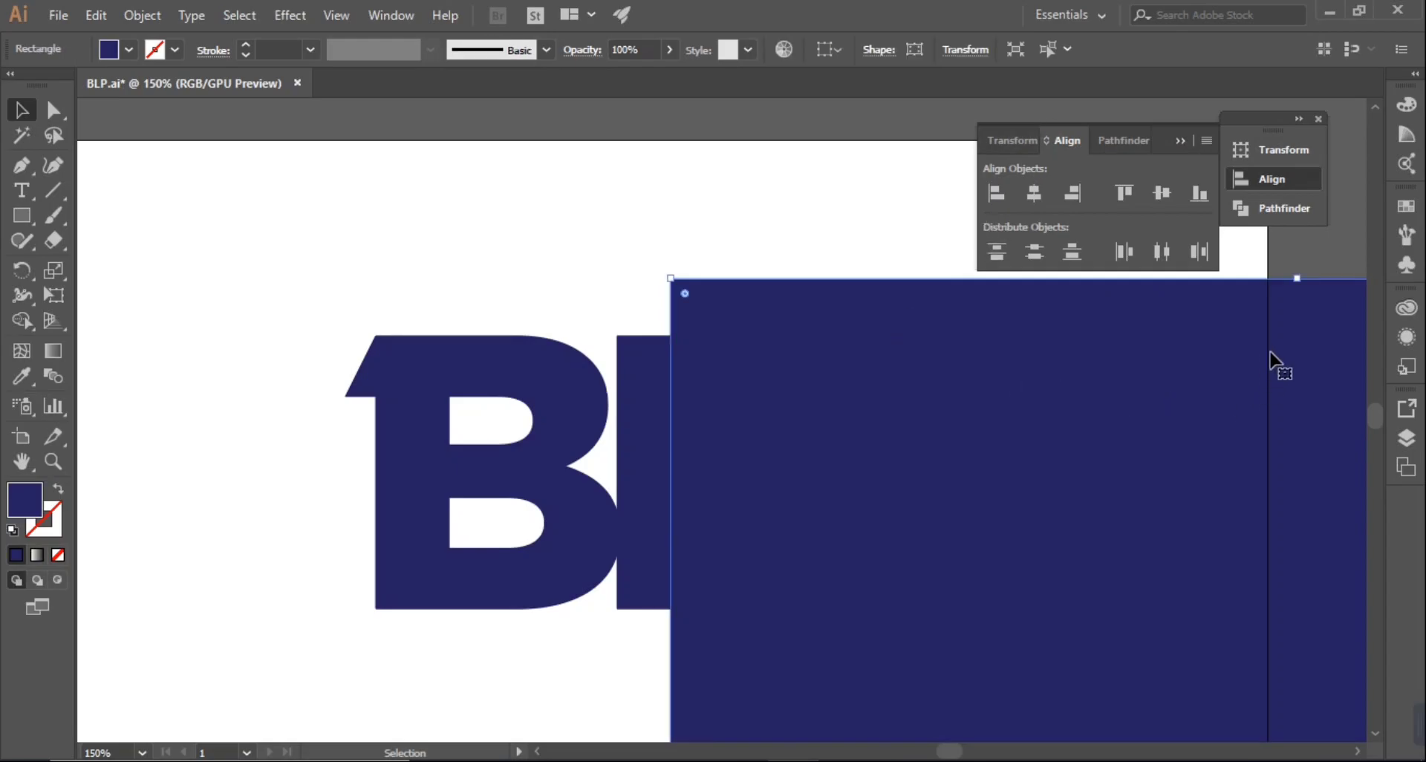
Step: Align the rectangle with the artboard and send it behind the logo
{"action": "mouse_move", "coordinate": [1105, 333]}
{"action": "left_mouse_down"}
{"action": "mouse_move", "coordinate": [902, 304]}
{"action": "mouse_move", "coordinate": [653, 222]}
{"action": "left_mouse_up"}
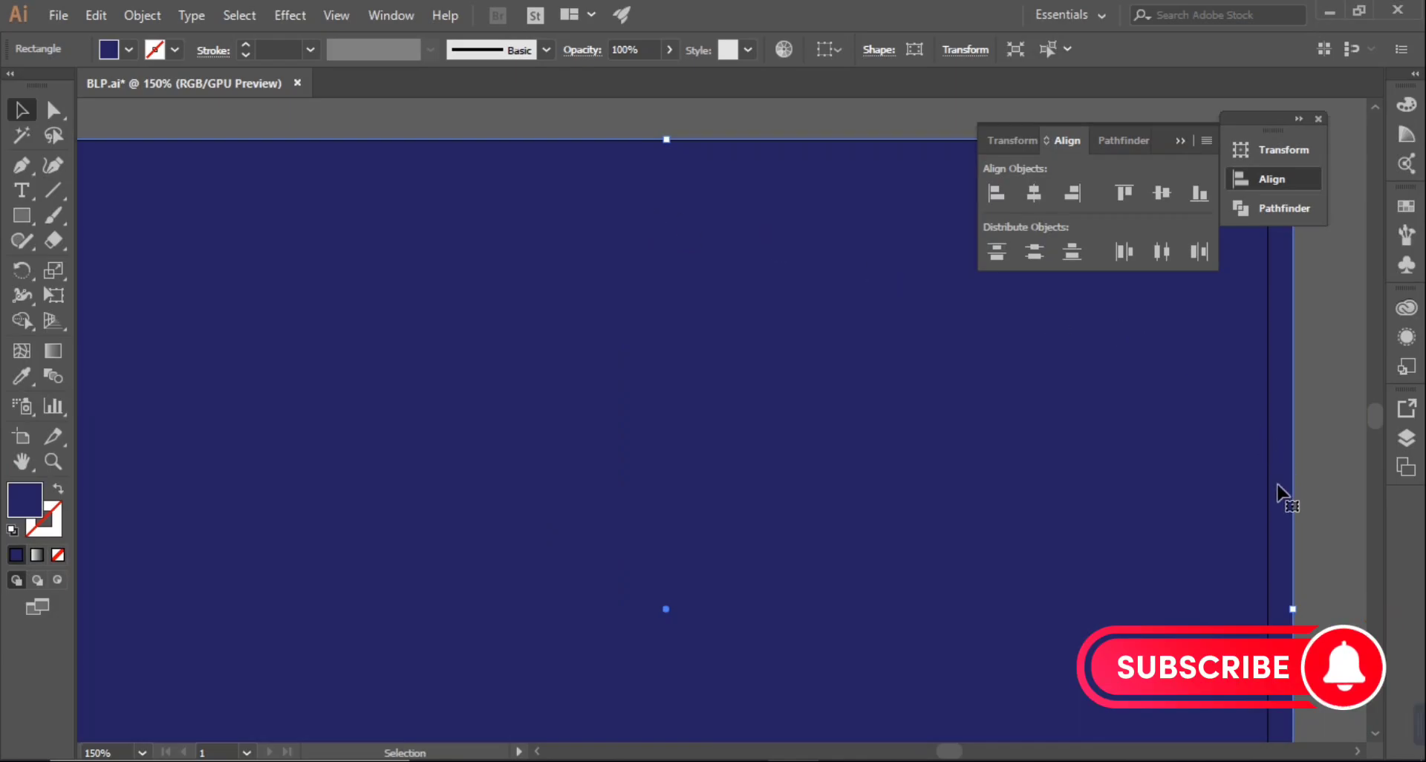
{"action": "left_click_drag", "start_coordinate": [1276, 490], "coordinate": [1262, 491]}
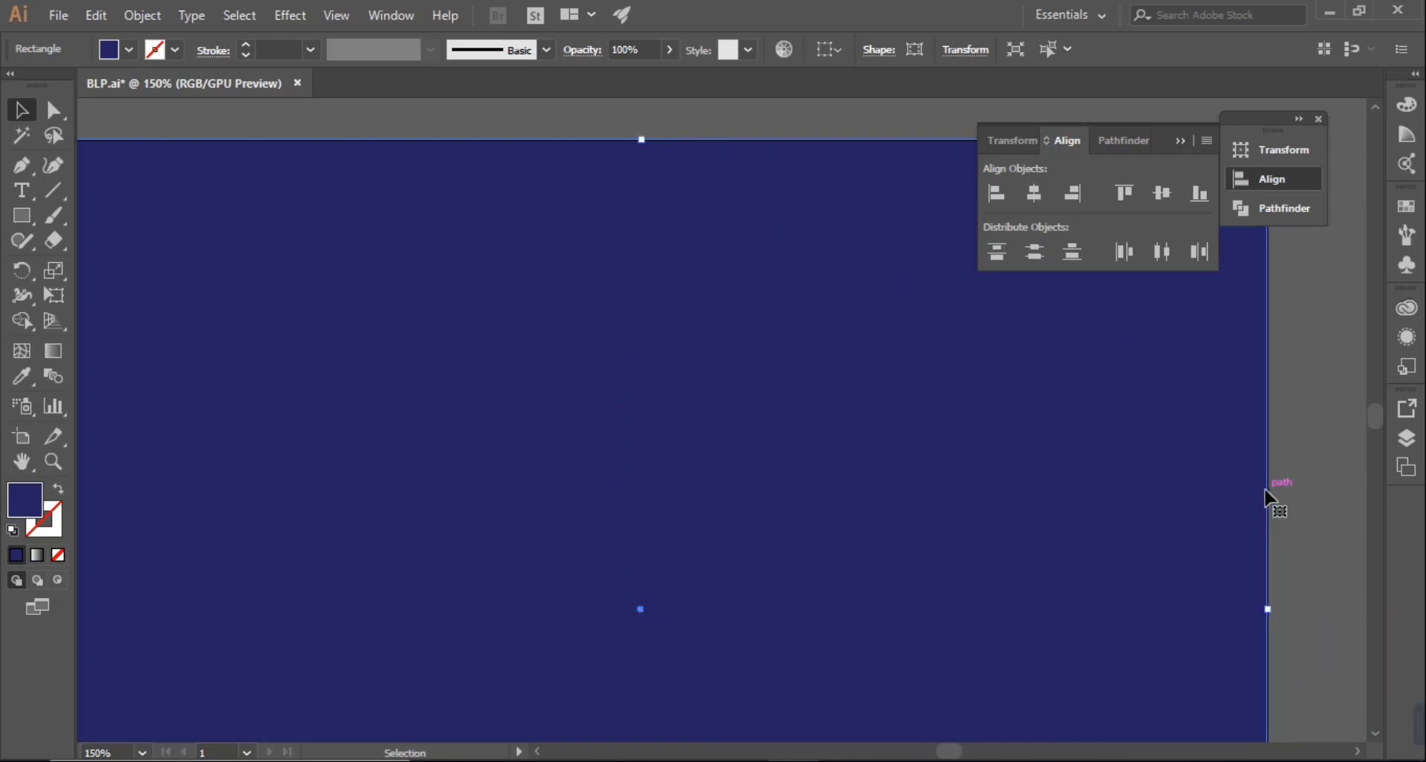
{"action": "right_click", "coordinate": [1237, 472]}
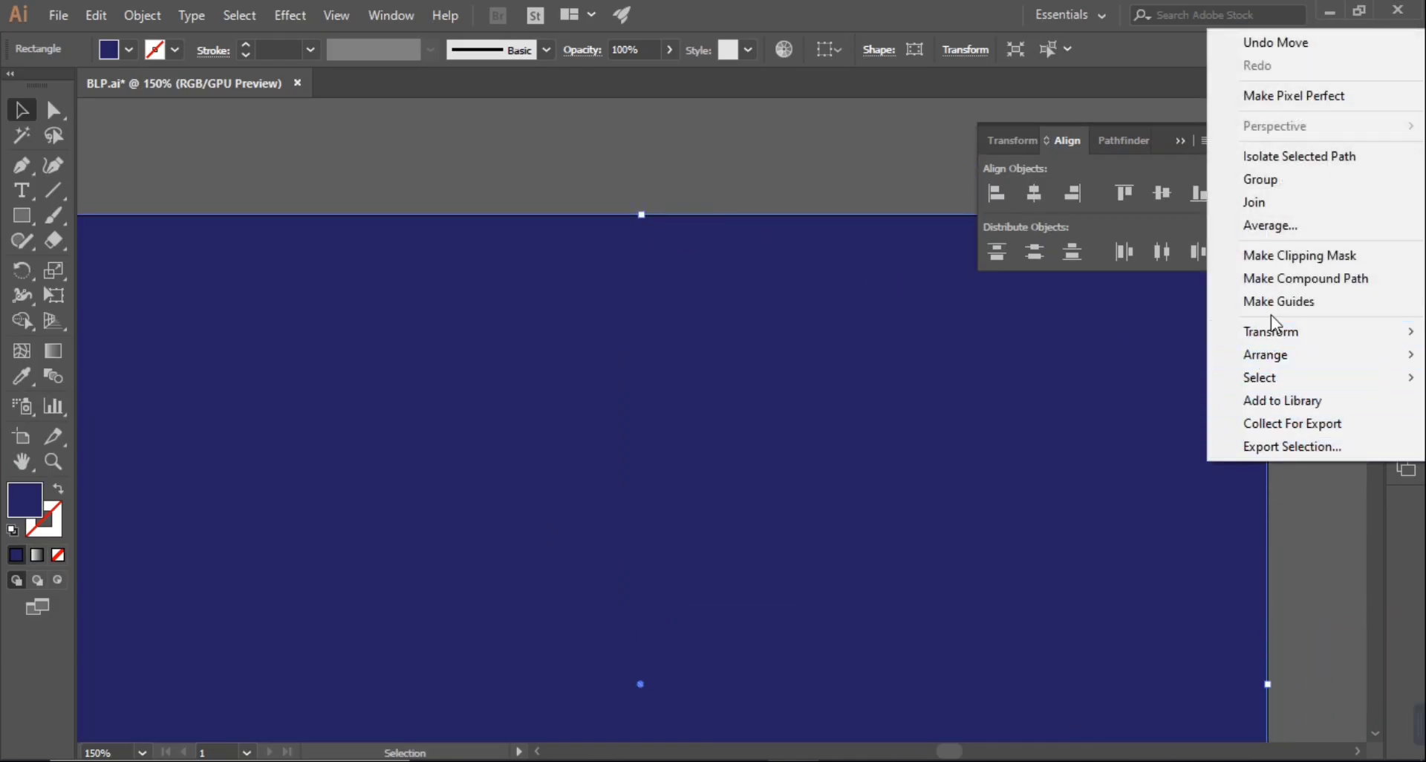
{"action": "mouse_move", "coordinate": [1266, 354]}
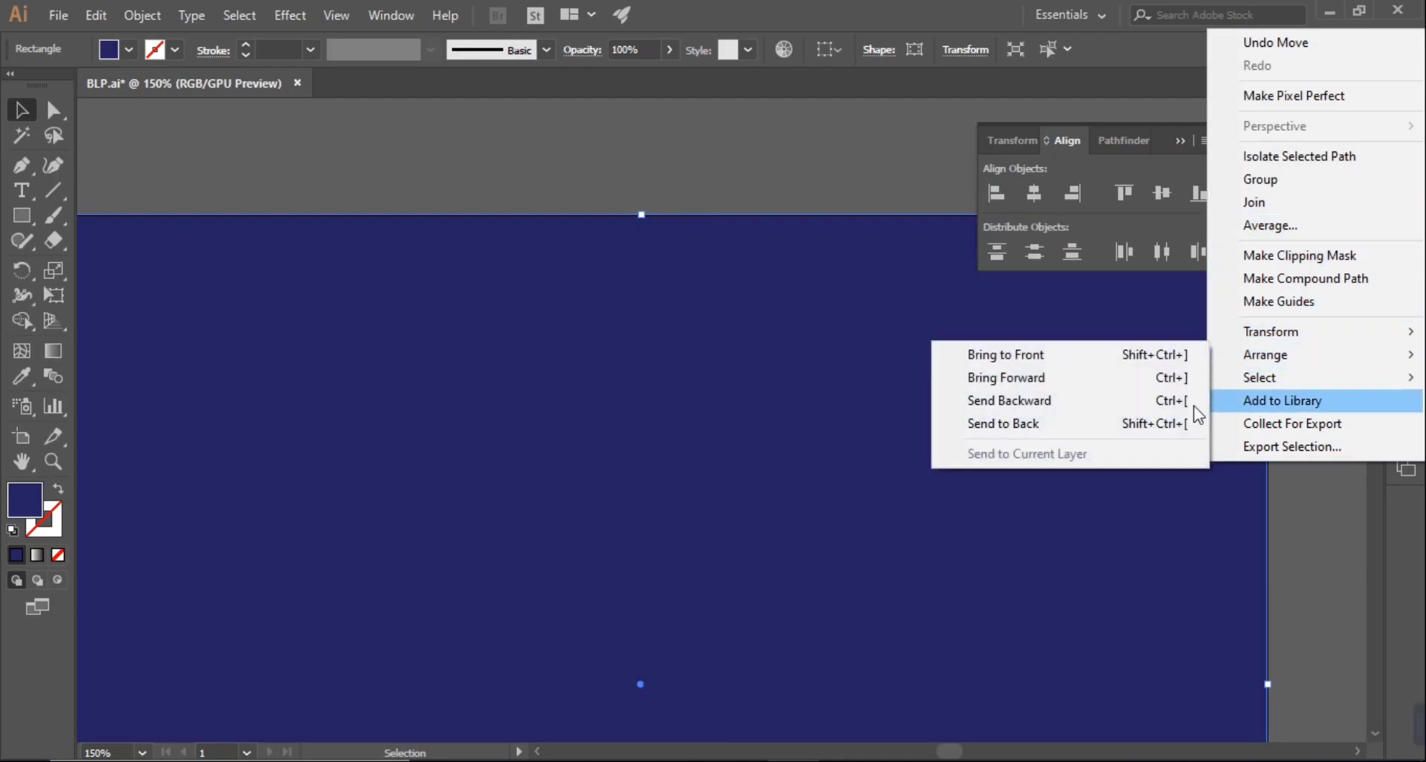
{"action": "left_click", "coordinate": [1106, 431]}
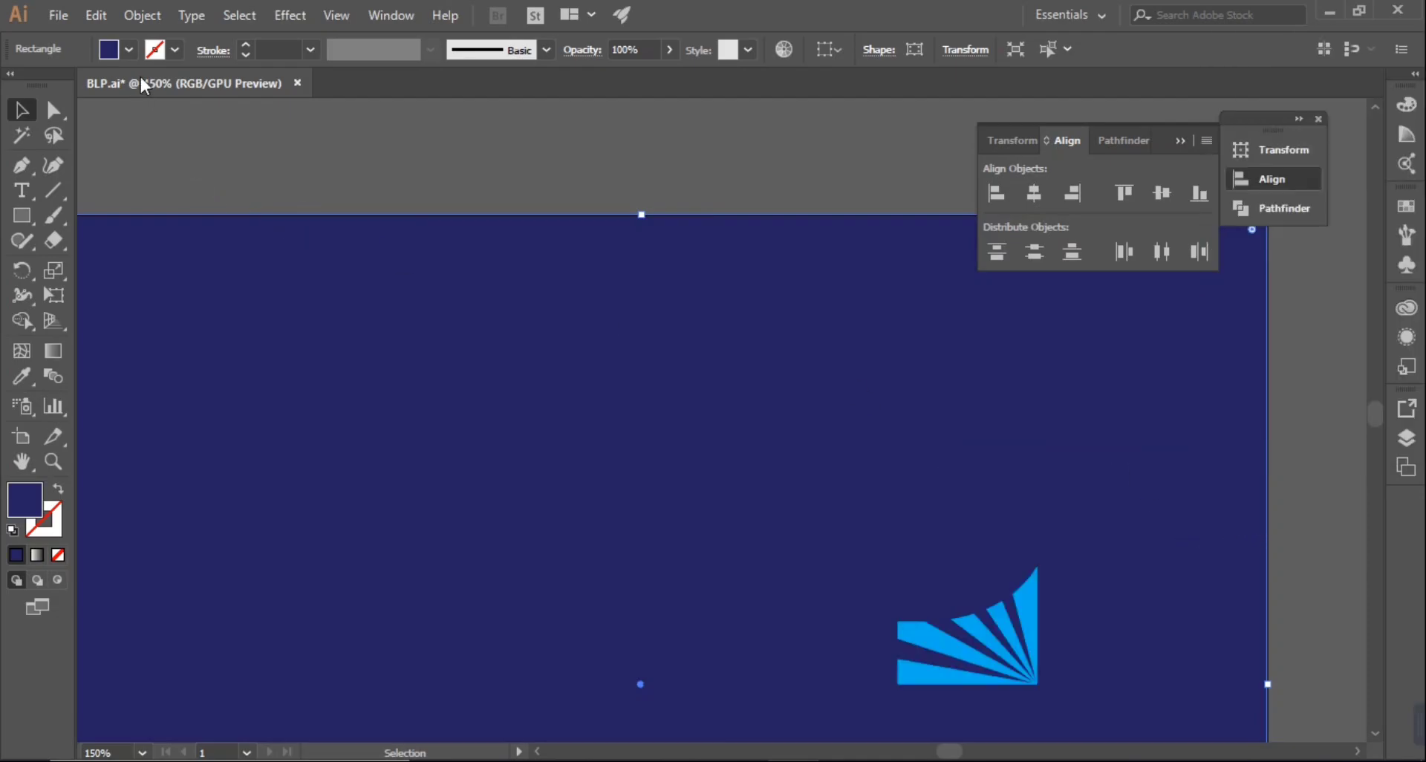
Step: Give the background rectangle a black fill and fit the artboard in the window
{"action": "left_click", "coordinate": [129, 51]}
{"action": "left_click", "coordinate": [58, 85]}
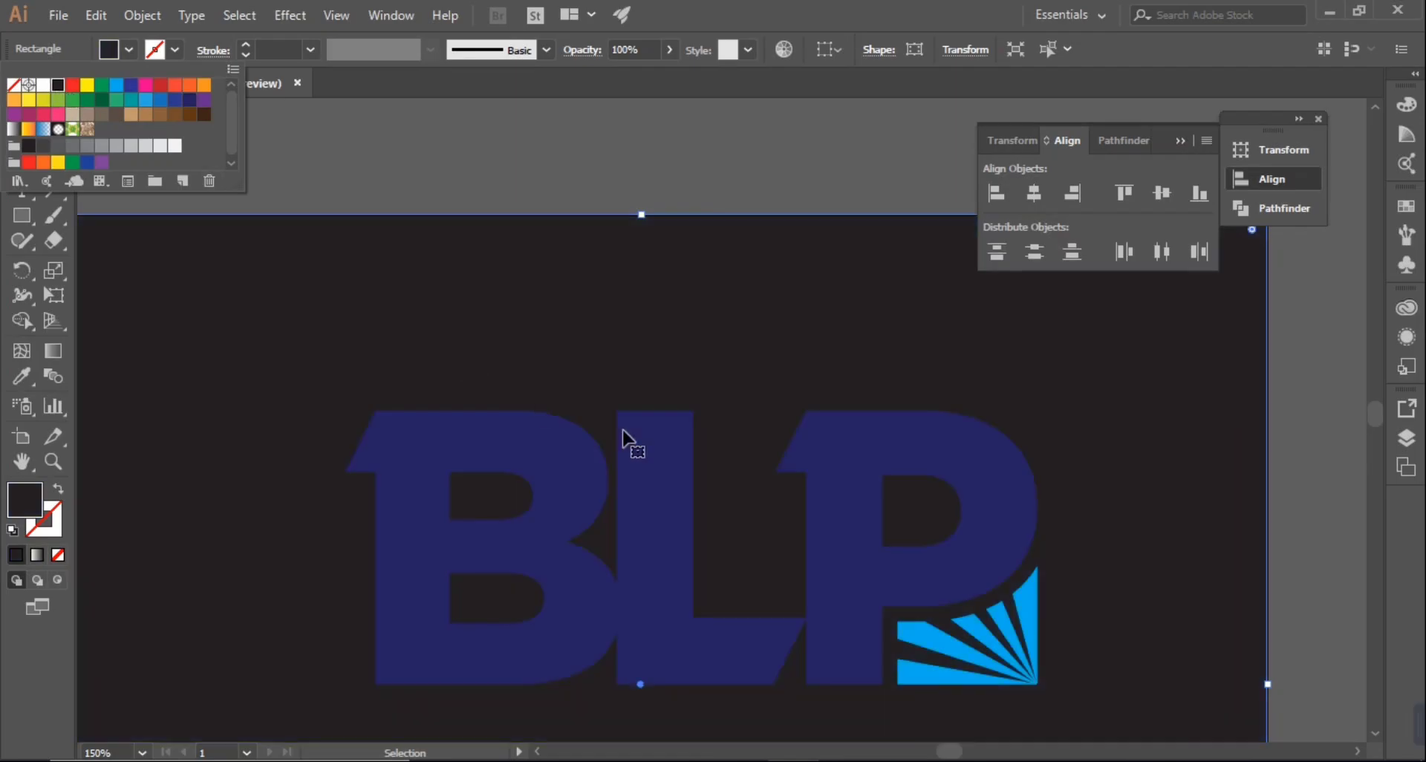
{"action": "left_click", "coordinate": [1293, 484]}
{"action": "left_click", "coordinate": [1294, 483]}
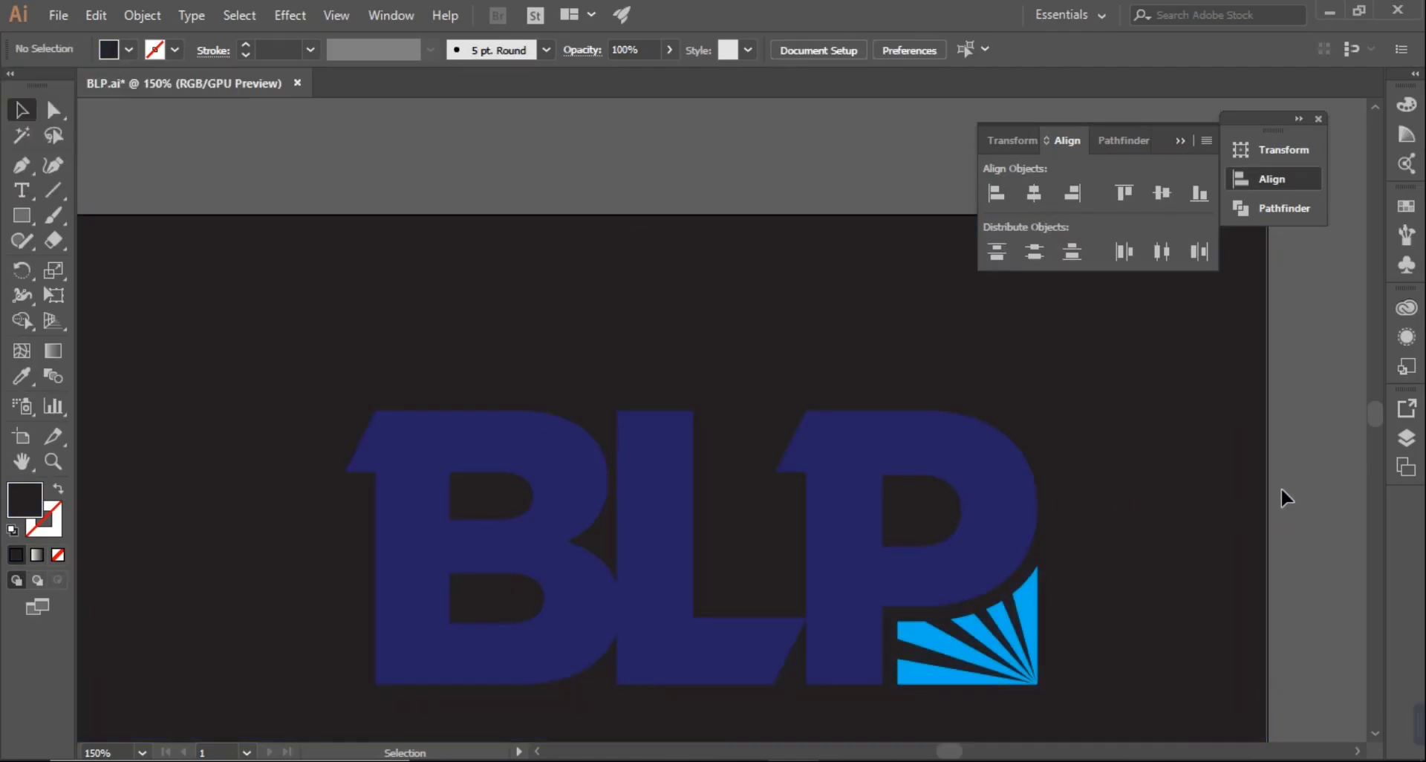
{"action": "key", "text": "ctrl+0"}
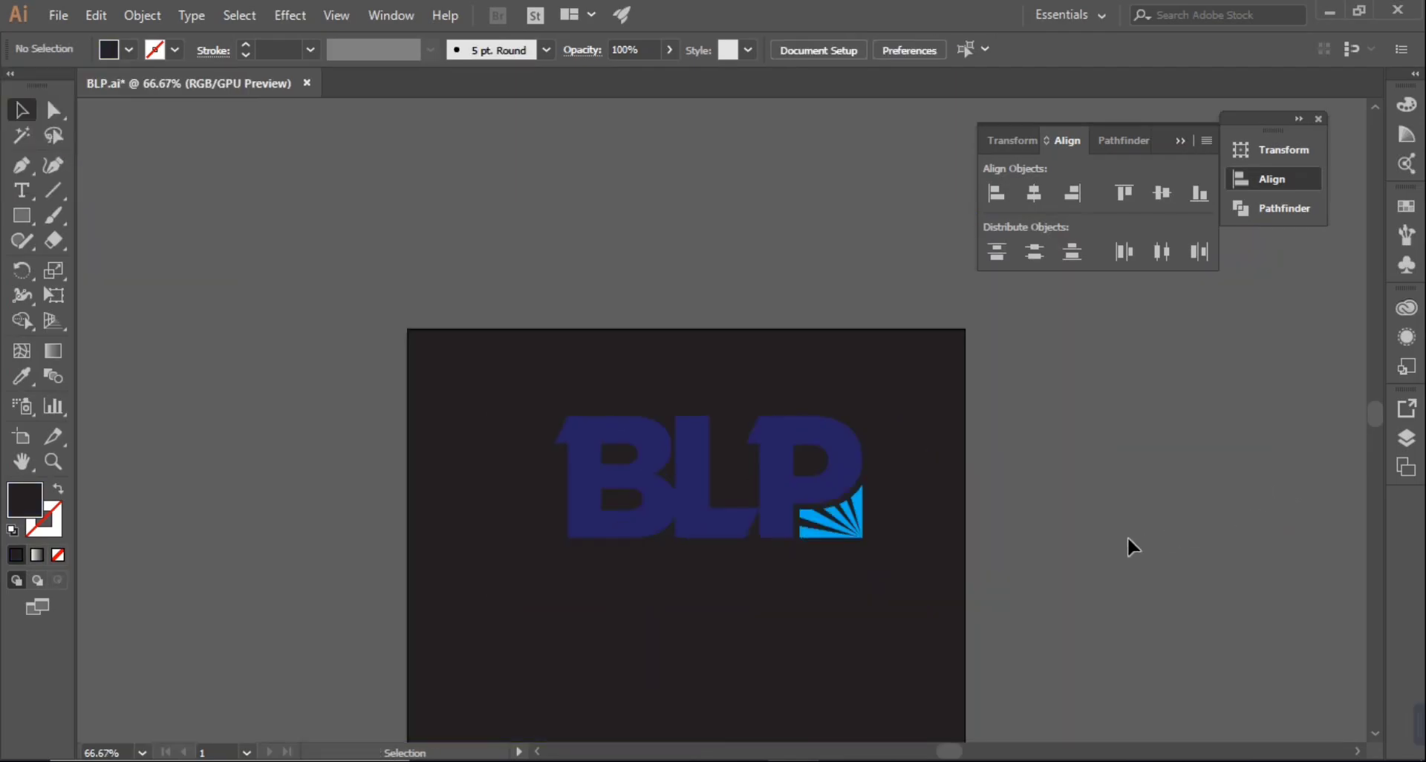
Step: Group the BLP letters and their rays into a single logo group
{"action": "left_click_drag", "start_coordinate": [852, 640], "coordinate": [864, 637]}
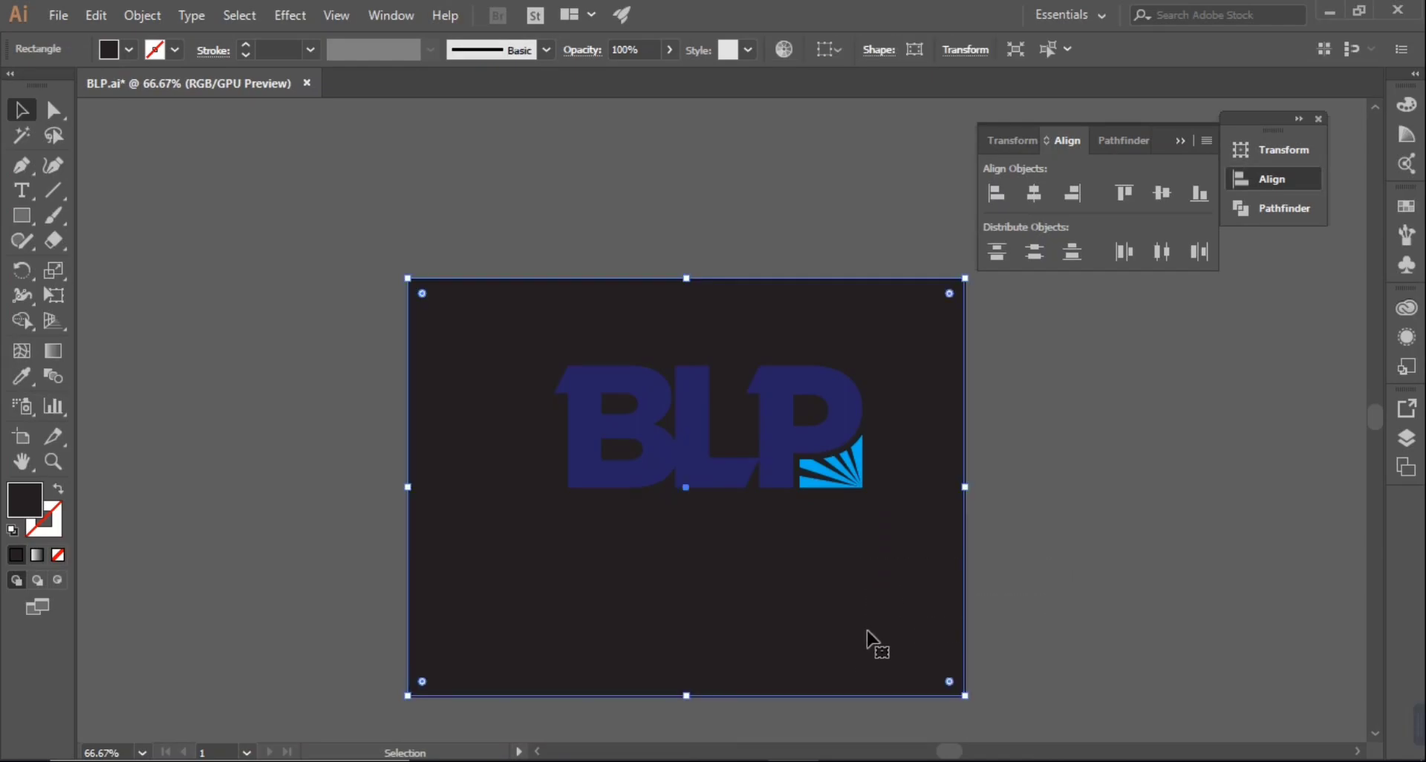
{"action": "key", "text": "a"}
{"action": "left_click", "coordinate": [1129, 483]}
{"action": "key", "text": "v"}
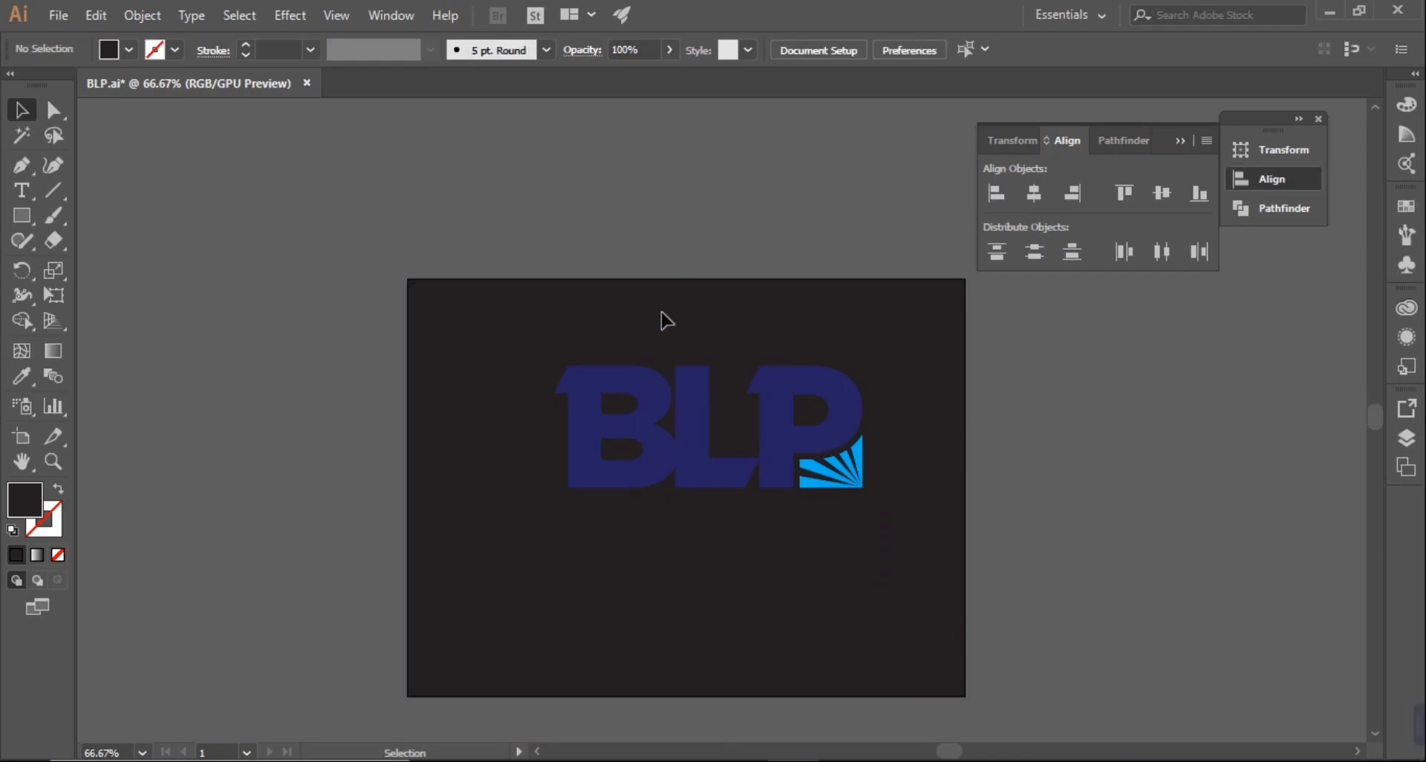
{"action": "left_click_drag", "start_coordinate": [522, 354], "coordinate": [900, 546]}
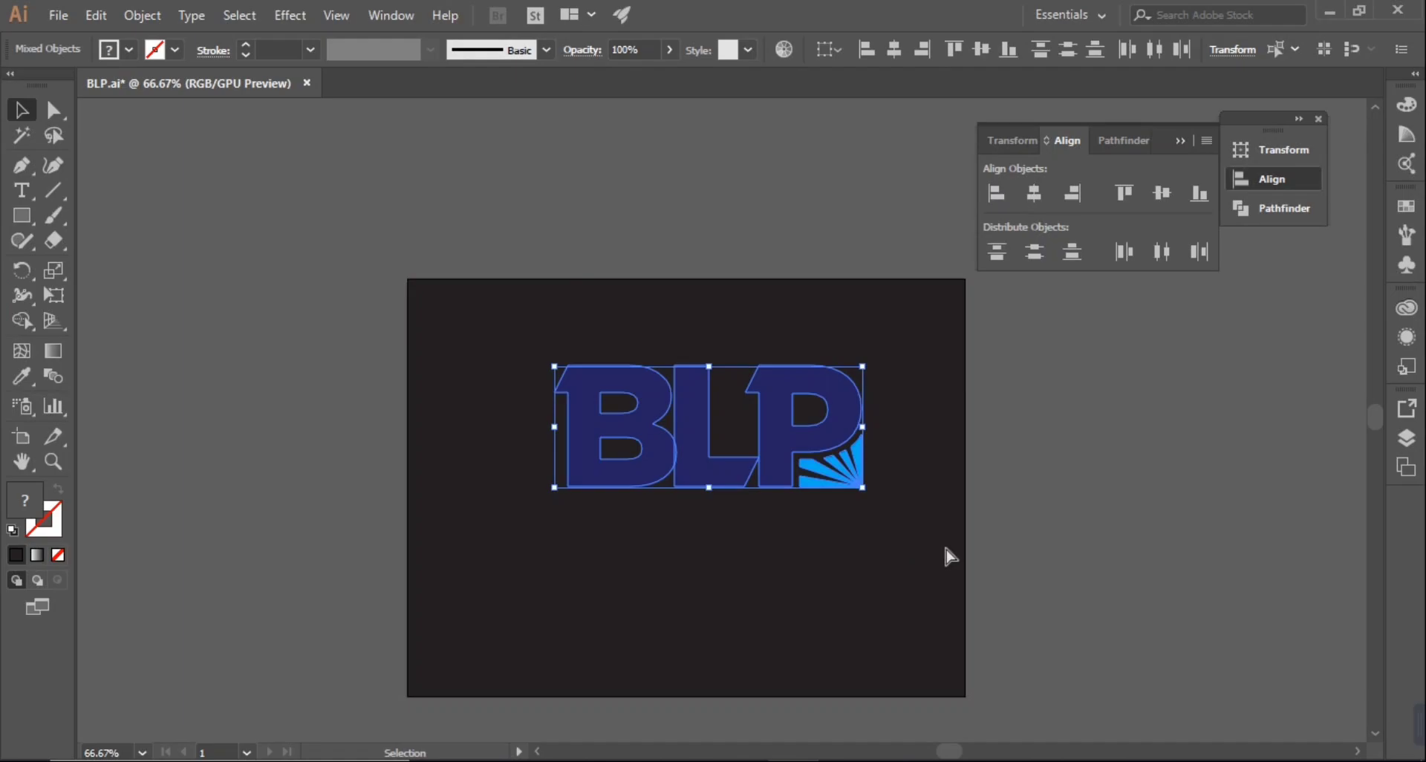
{"action": "key", "text": "ctrl+g"}
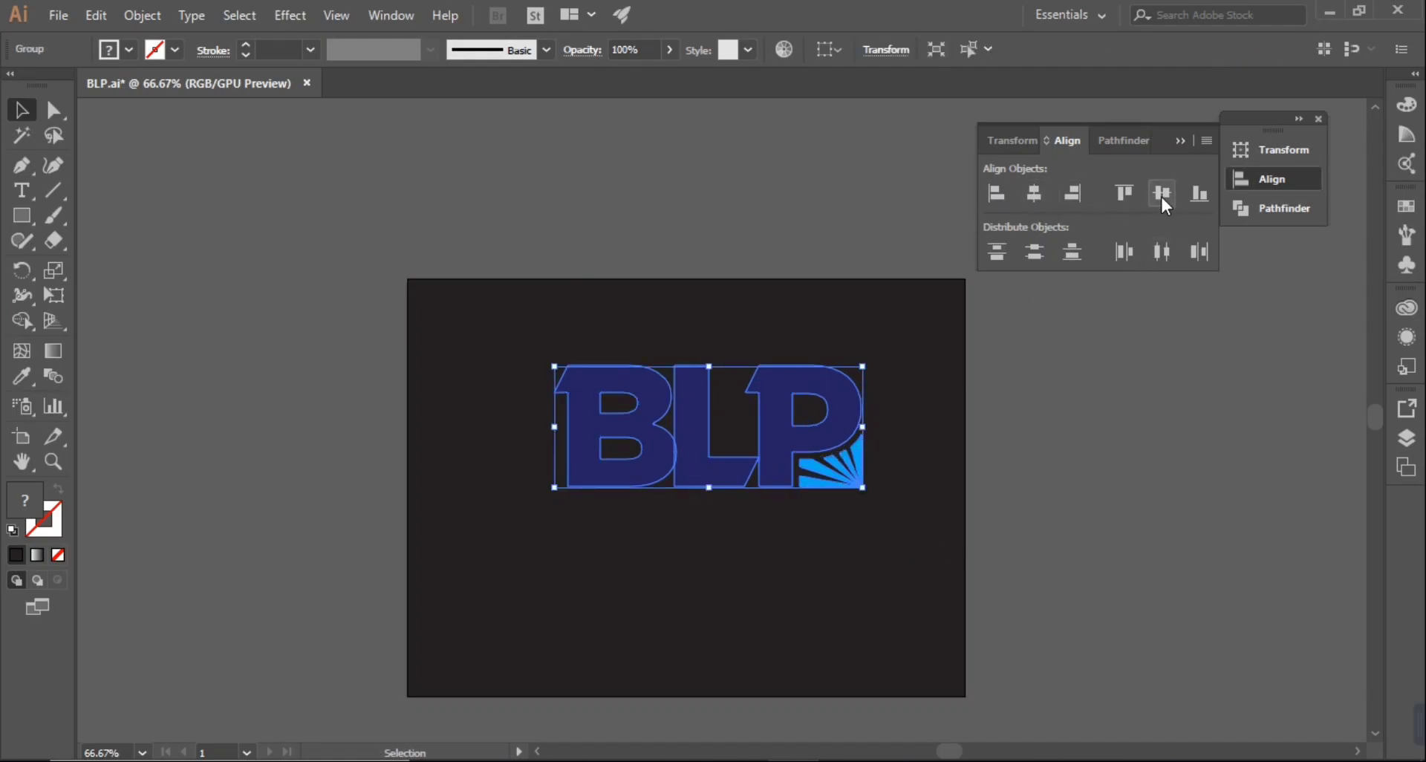
Step: Drag the logo group about 25 px to the left
{"action": "left_click_drag", "start_coordinate": [787, 466], "coordinate": [778, 509]}
{"action": "left_click", "coordinate": [777, 511], "text": "shift"}
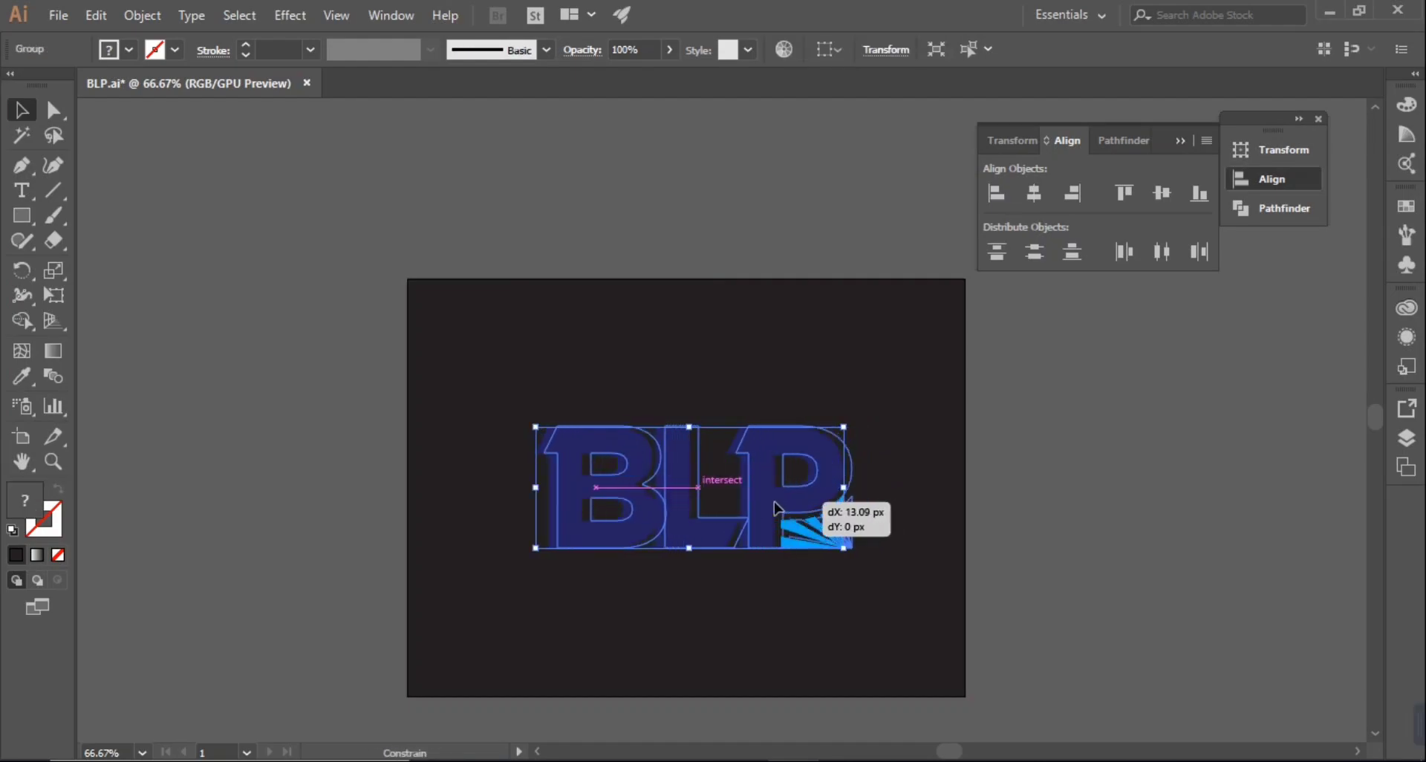
{"action": "left_click_drag", "start_coordinate": [774, 502], "coordinate": [756, 508]}
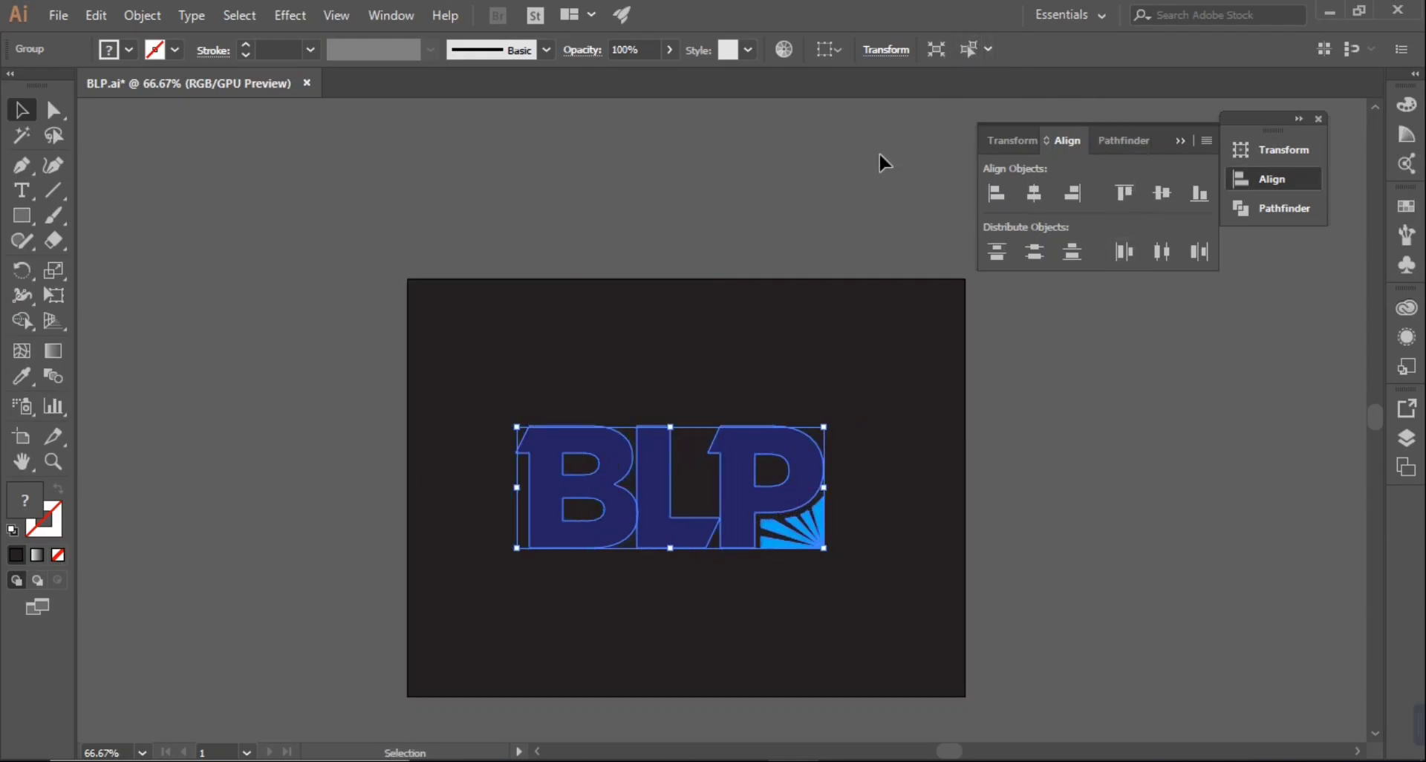
Step: Centre the logo horizontally on the artboard and view it at actual size
{"action": "left_click", "coordinate": [837, 49]}
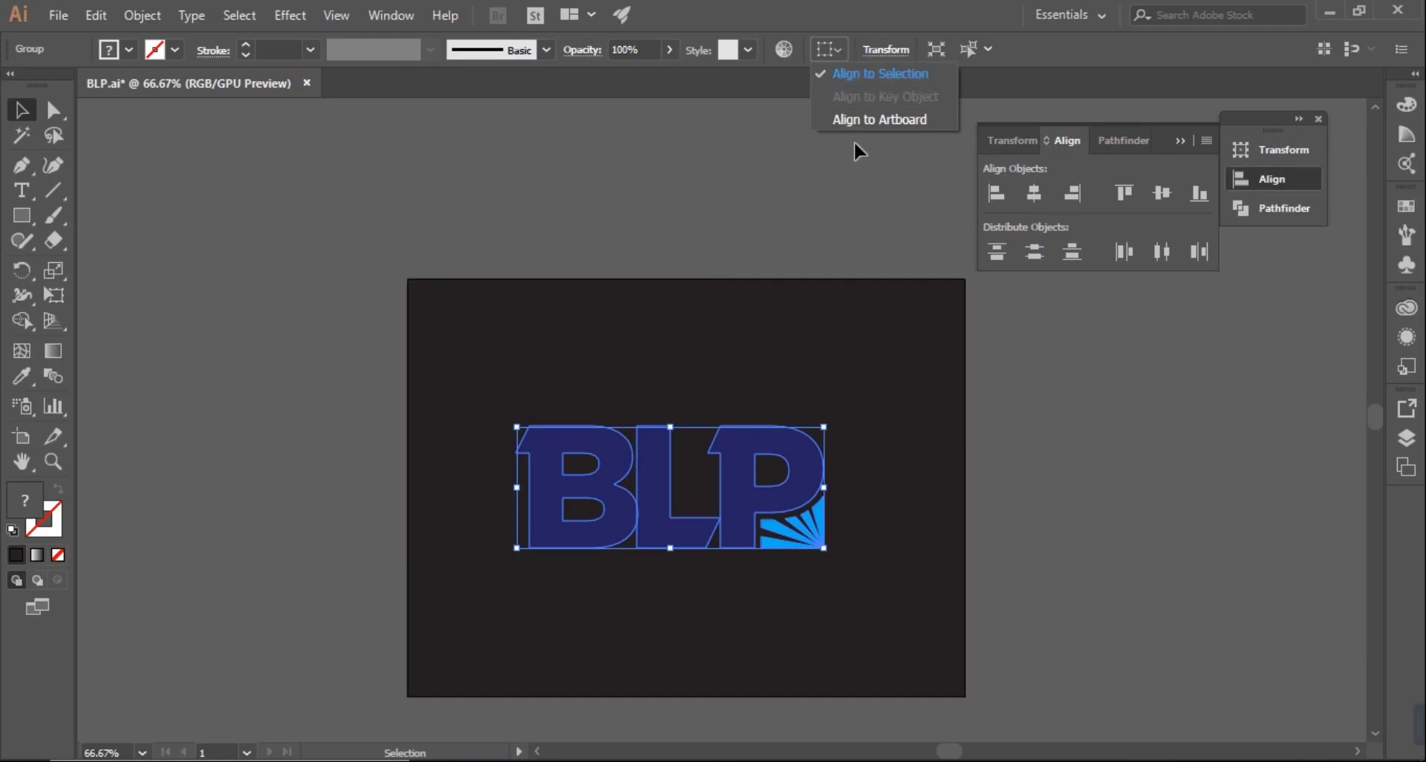
{"action": "left_click", "coordinate": [880, 120]}
{"action": "left_click", "coordinate": [1052, 514]}
{"action": "left_click", "coordinate": [806, 471]}
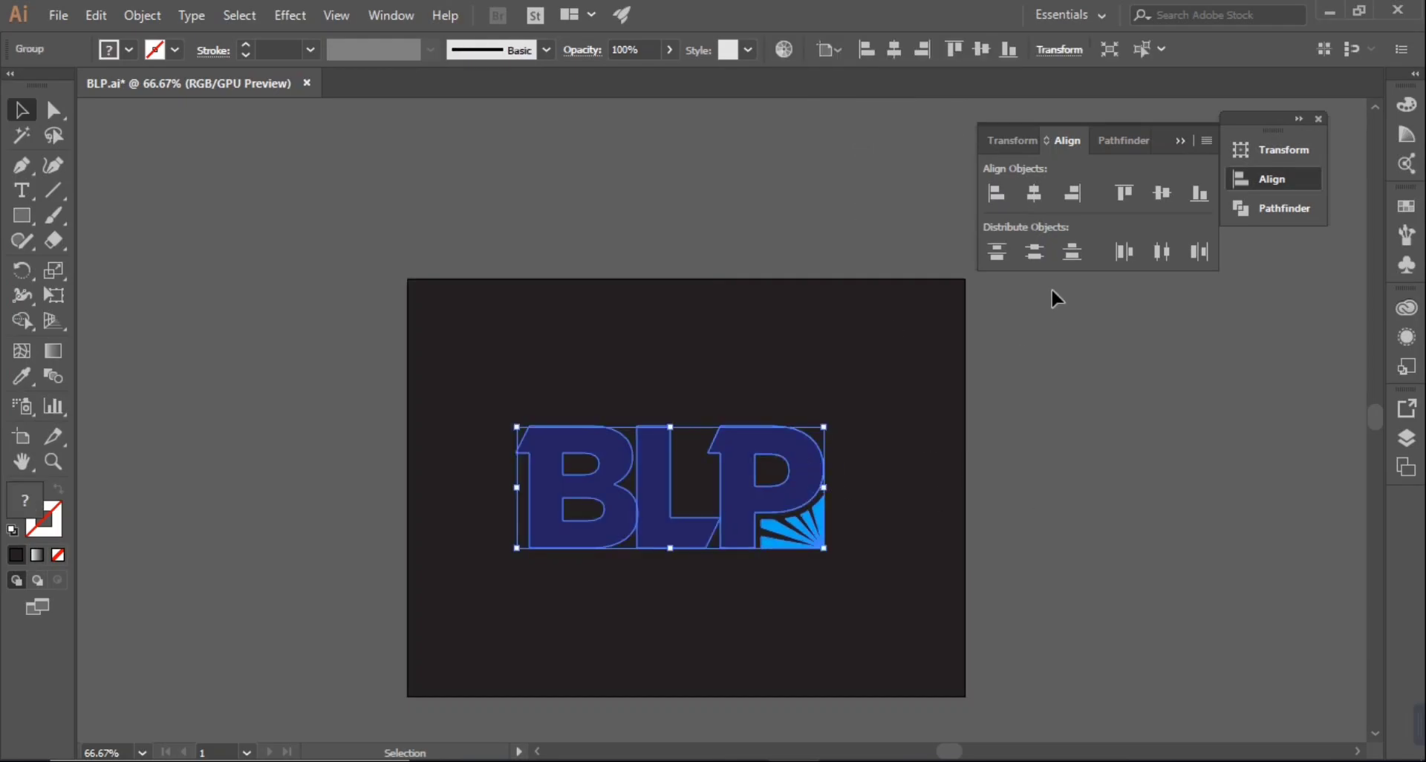
{"action": "left_click", "coordinate": [1037, 199]}
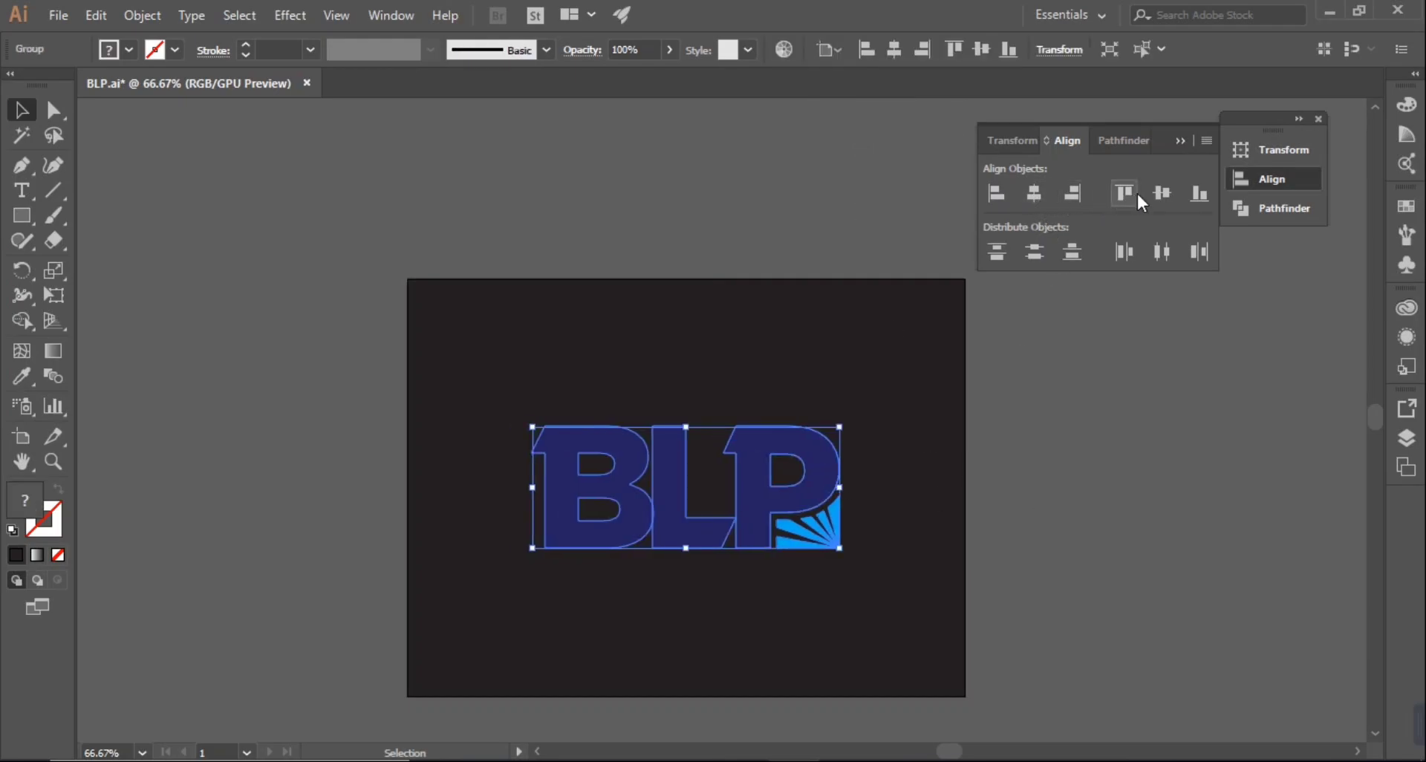
{"action": "left_click", "coordinate": [1148, 431]}
{"action": "key", "text": "ctrl+1"}
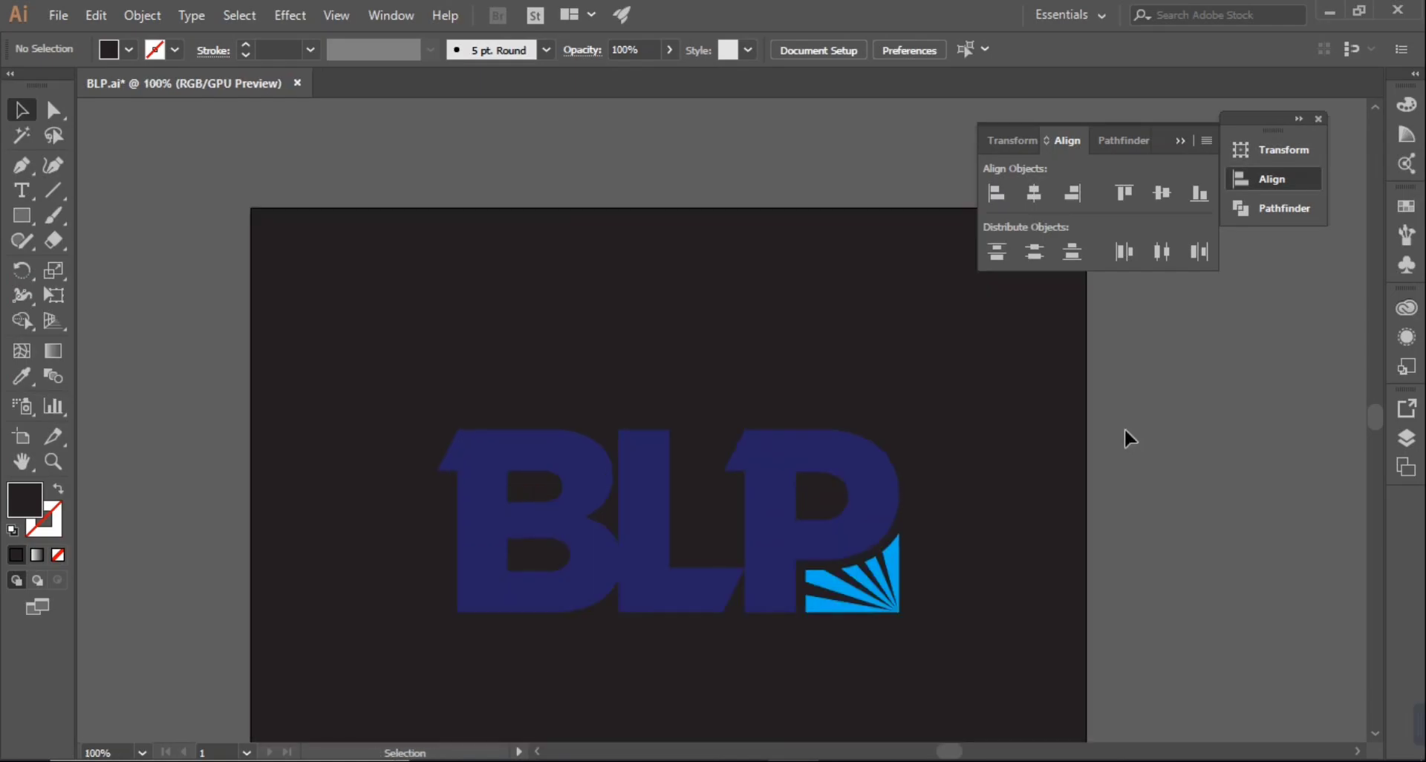
{"action": "left_click", "coordinate": [875, 455]}
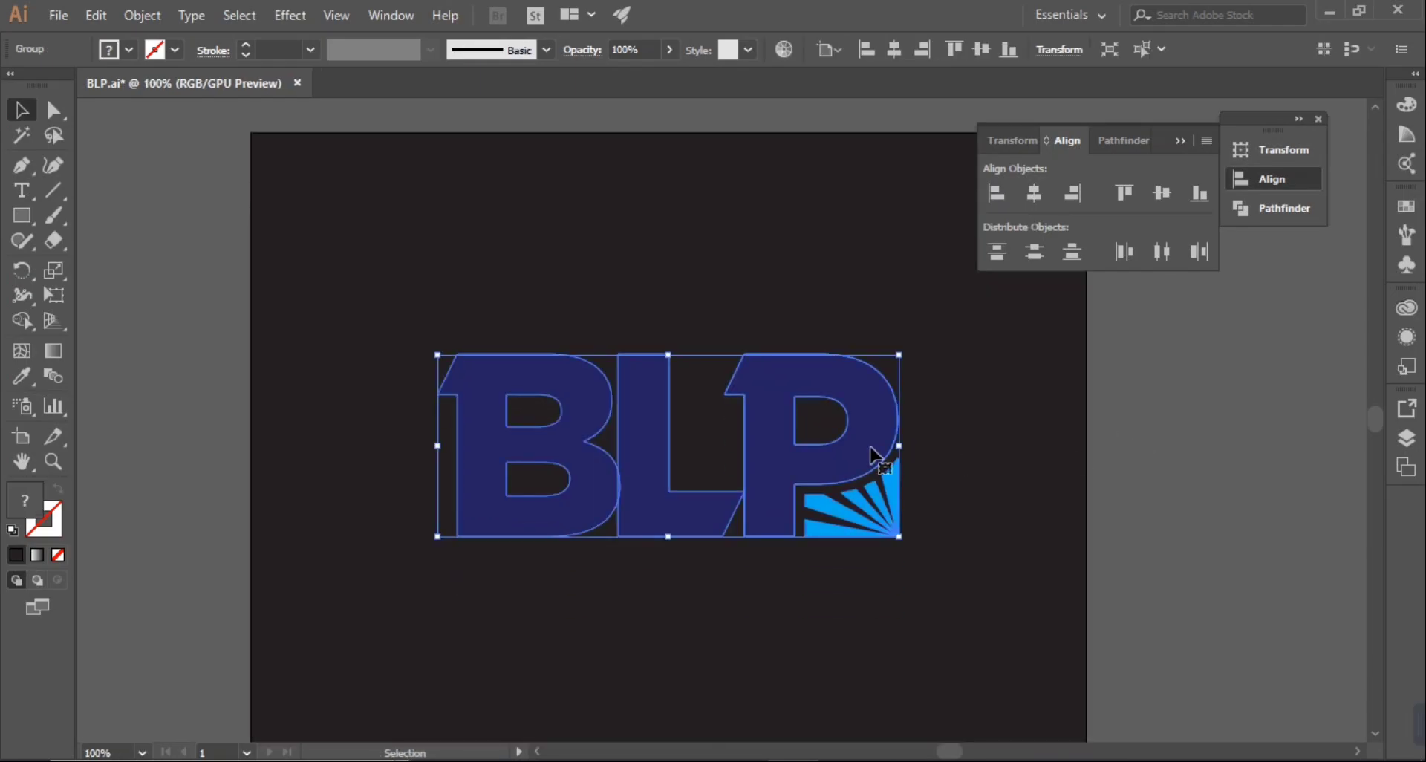
{"action": "left_click", "coordinate": [1044, 495]}
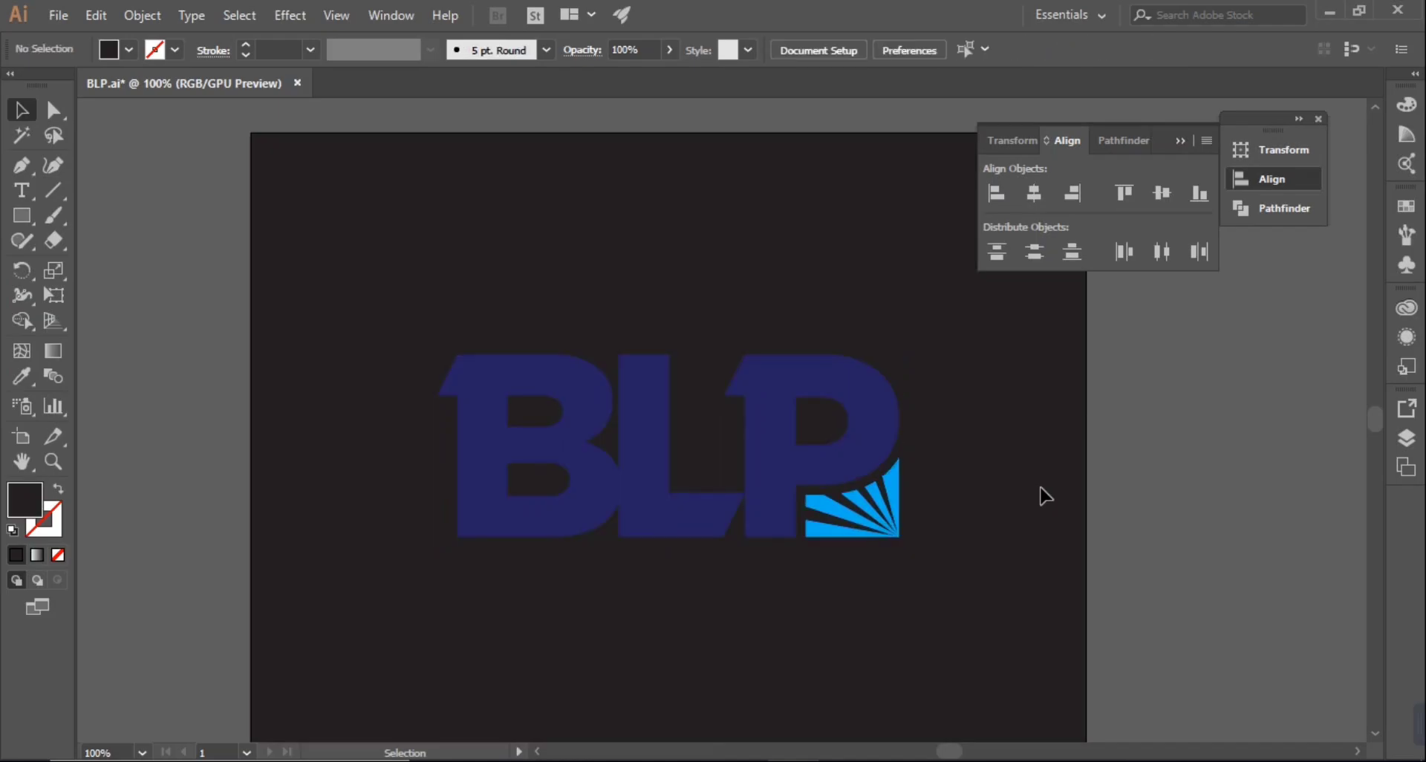
Step: Unlock the dark background rectangle and set its height to 300 px
{"action": "left_click", "coordinate": [156, 15]}
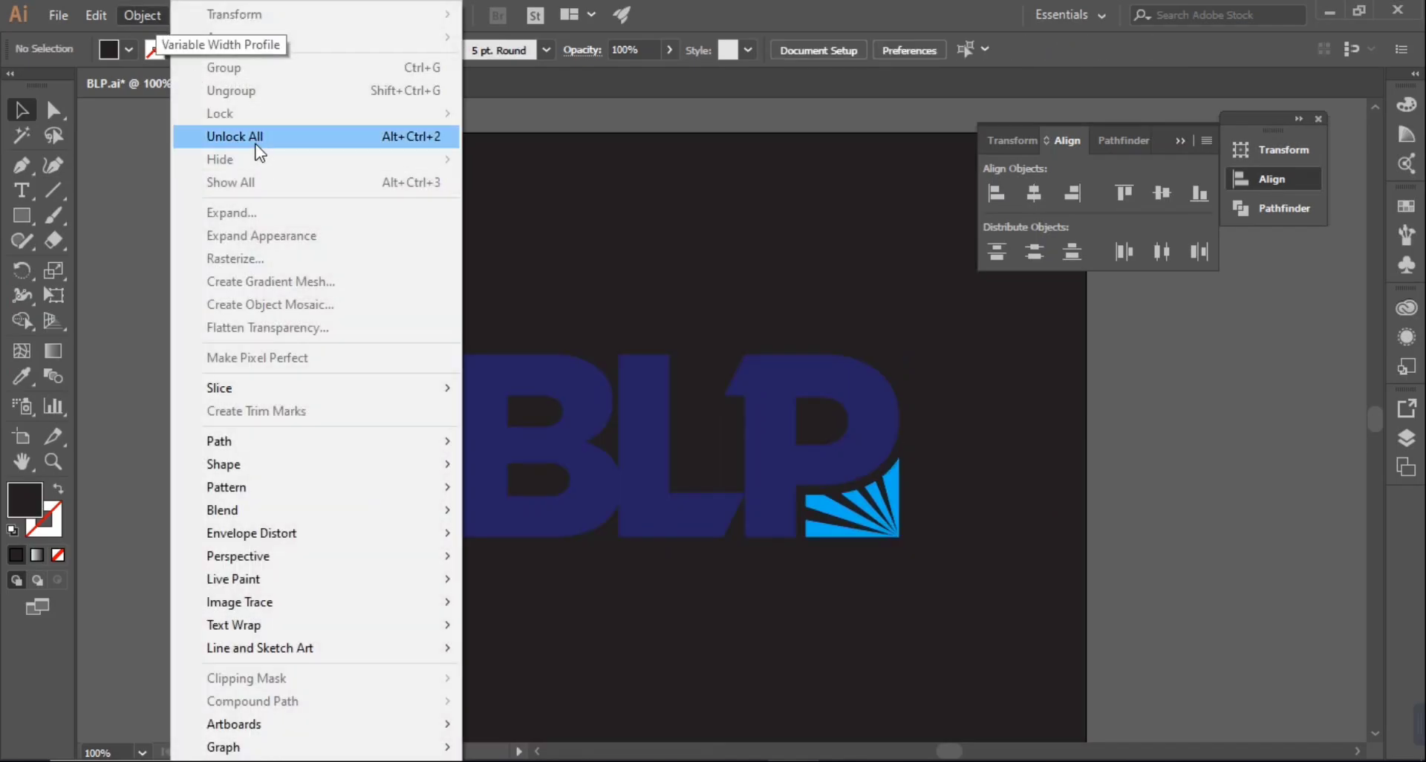
{"action": "left_click", "coordinate": [301, 140]}
{"action": "left_click", "coordinate": [1144, 420]}
{"action": "left_click", "coordinate": [1019, 448]}
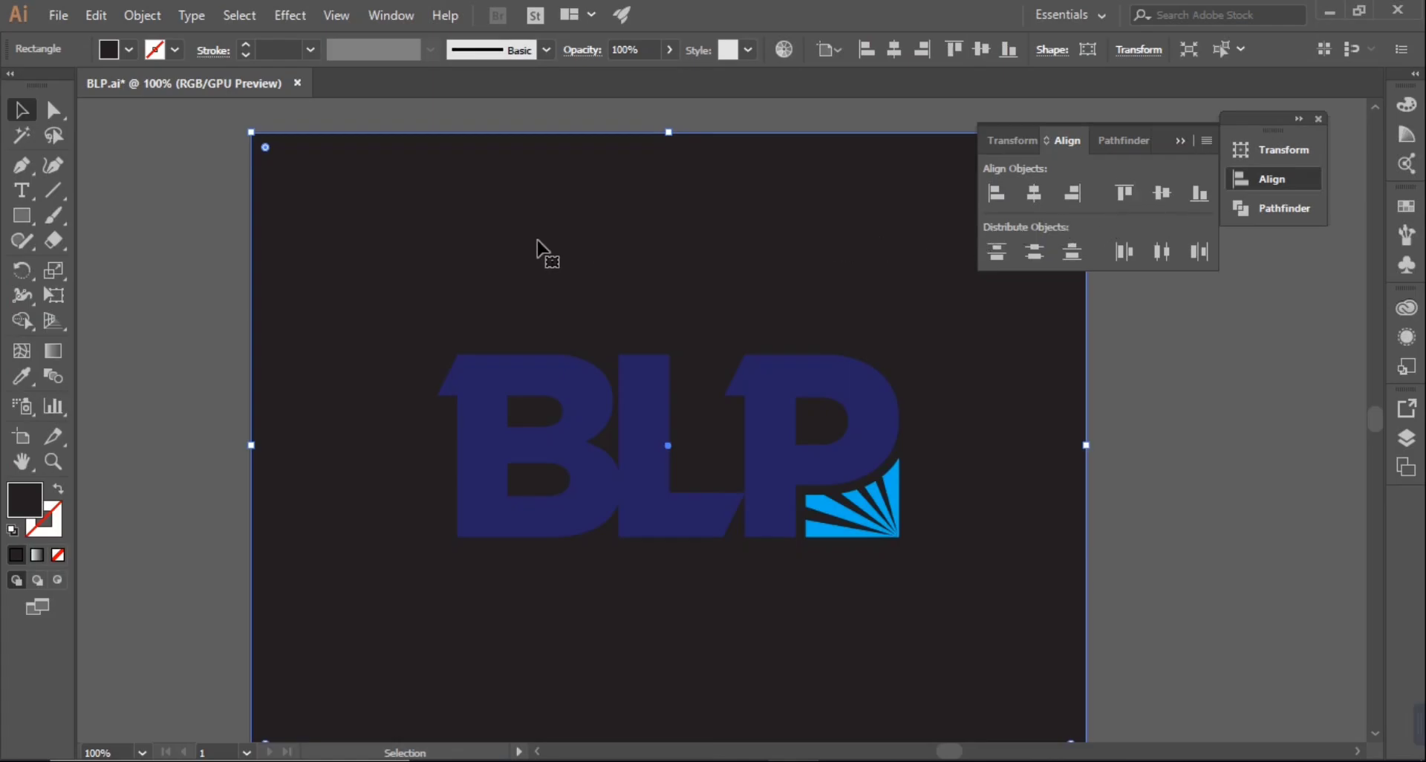
{"action": "left_click", "coordinate": [1016, 141]}
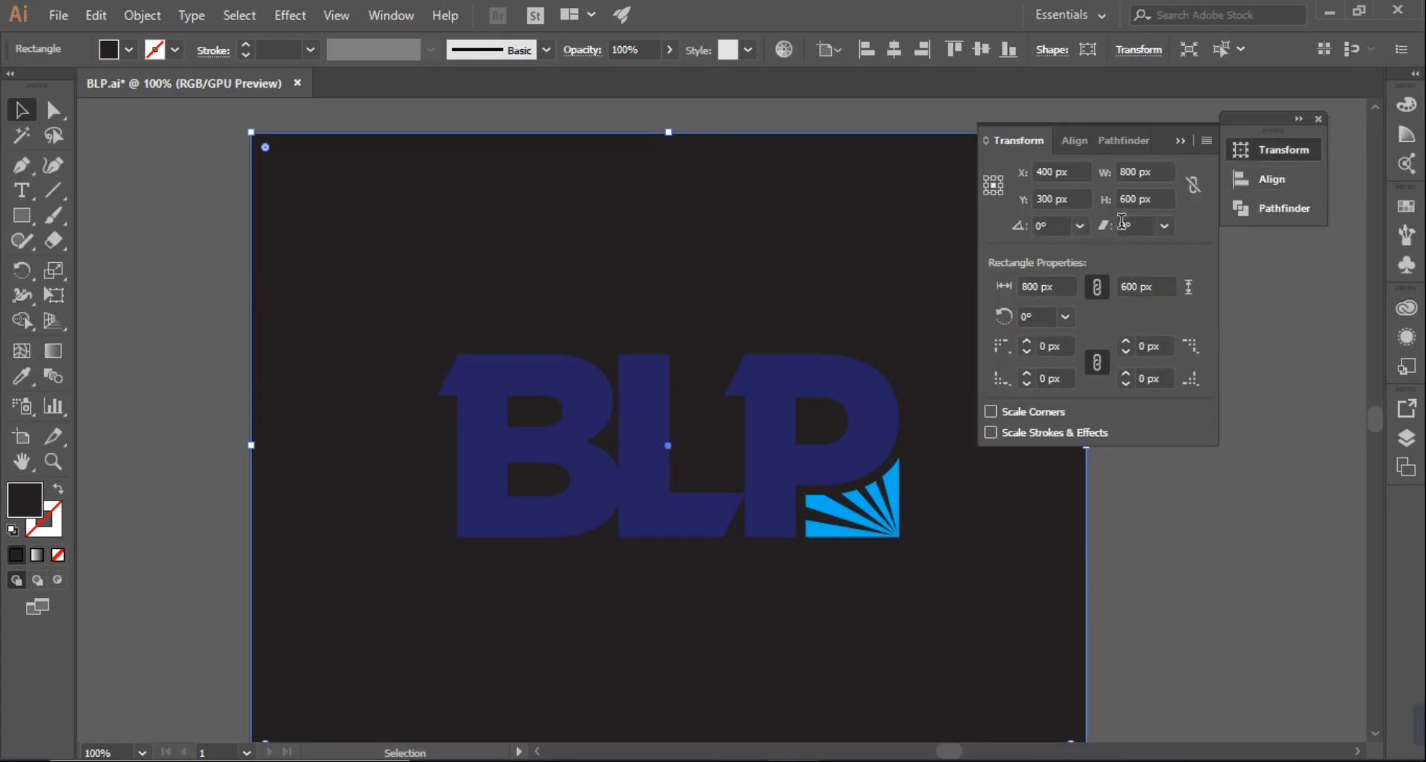
{"action": "left_click", "coordinate": [1155, 201]}
{"action": "type", "text": "3"}
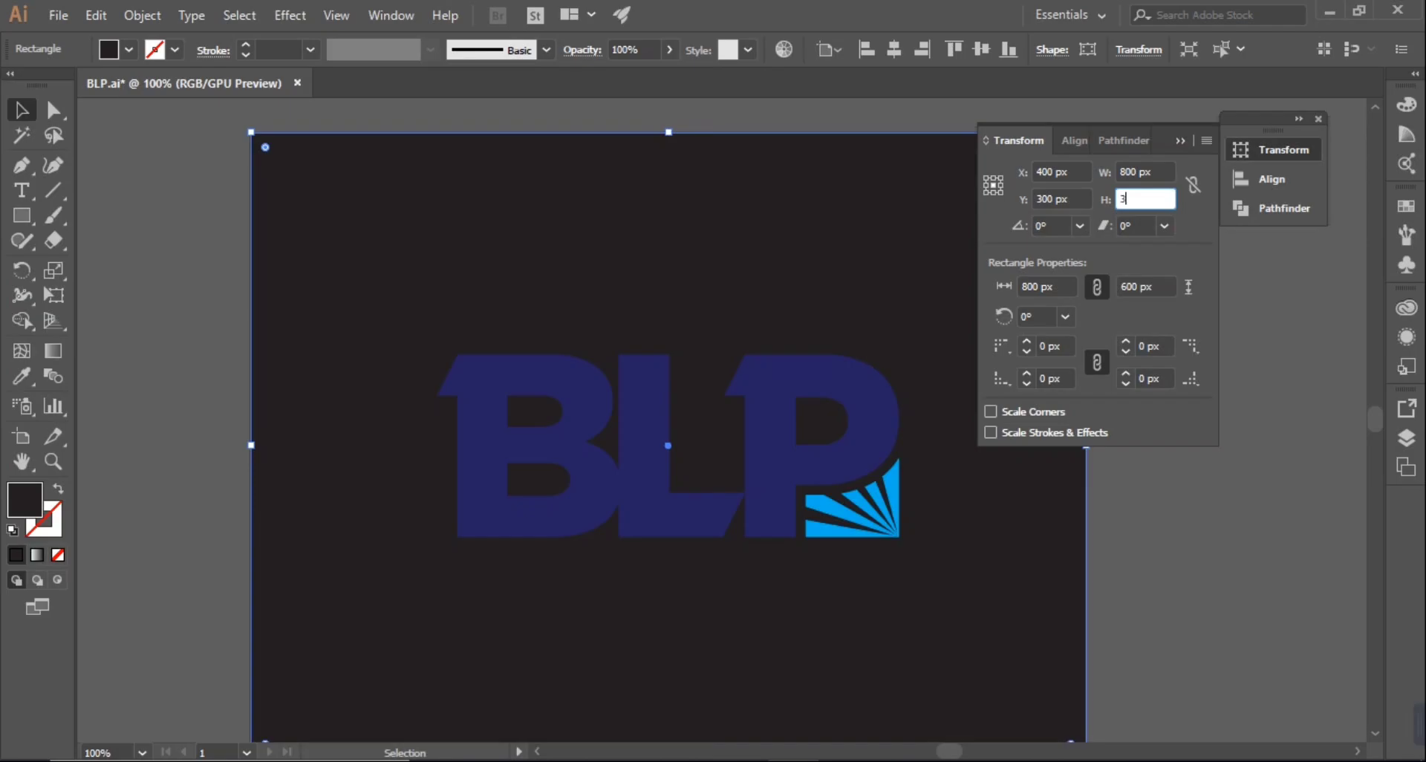
{"action": "type", "text": "00"}
{"action": "key", "text": "Return"}
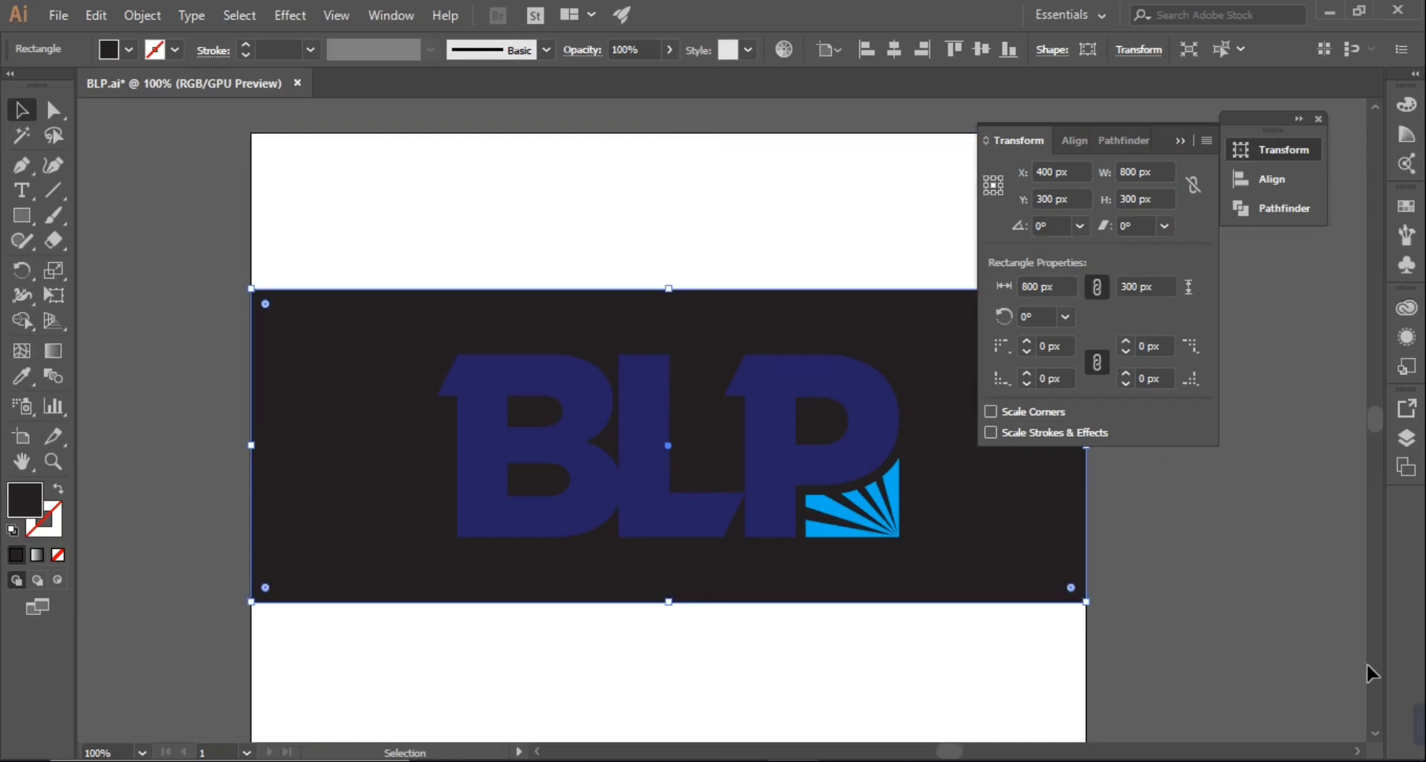
Step: Align the 300 px background rectangle to the artboard's bottom edge
{"action": "left_click", "coordinate": [1228, 587]}
{"action": "left_click", "coordinate": [1025, 561]}
{"action": "left_click", "coordinate": [1067, 140]}
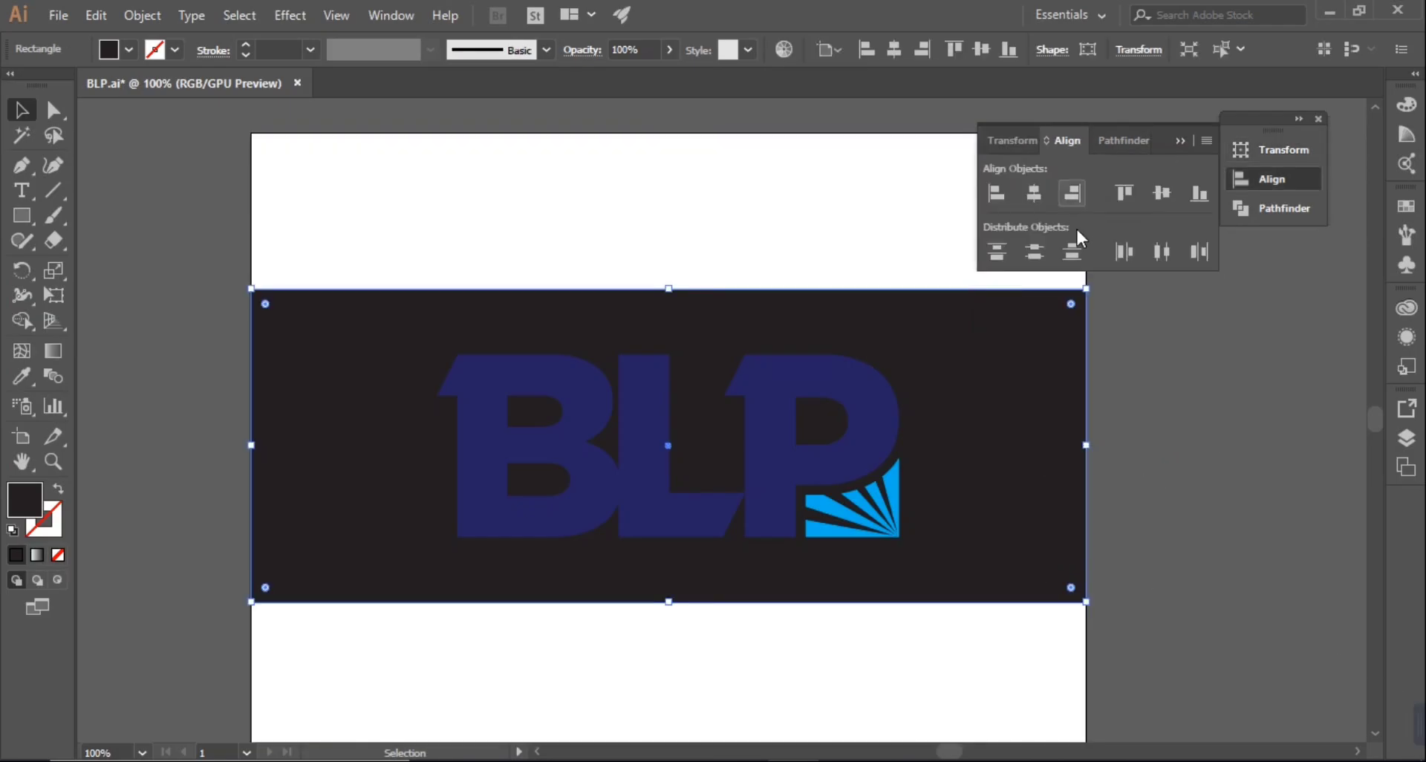
{"action": "left_click", "coordinate": [1199, 195]}
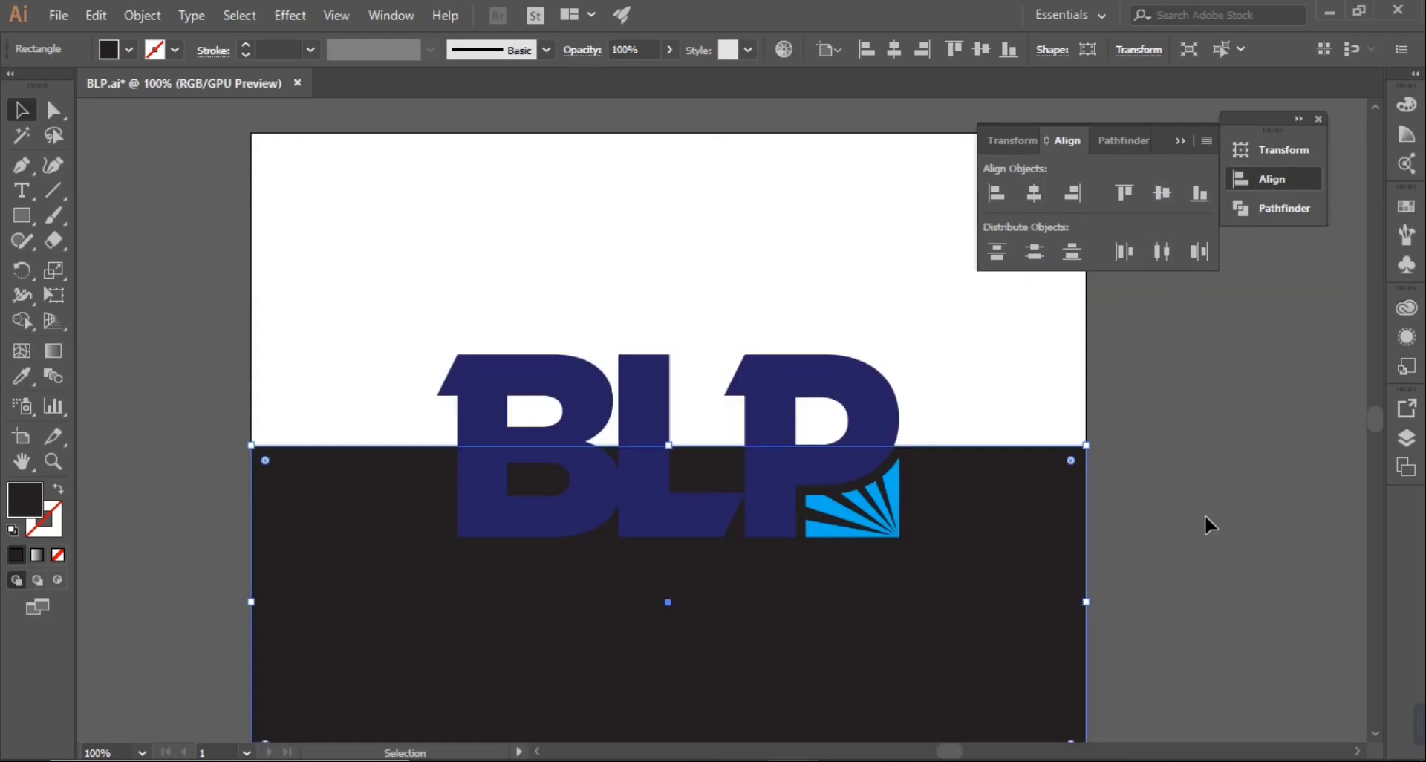
{"action": "left_click", "coordinate": [1205, 514]}
{"action": "left_click", "coordinate": [1025, 560]}
Step: Move the BLP logo straight up into the white half and drag a copy down onto the dark band
{"action": "left_click", "coordinate": [864, 413]}
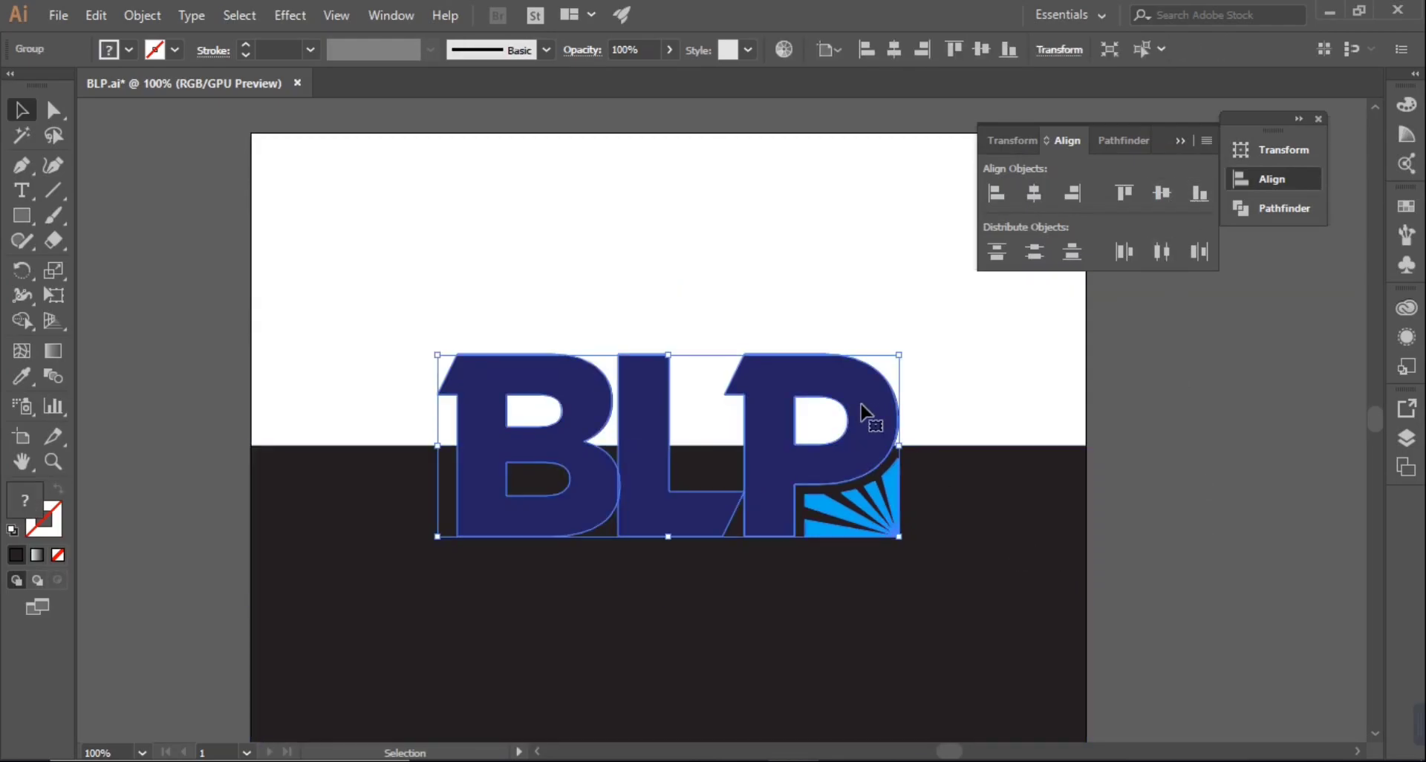
{"action": "left_click_drag", "start_coordinate": [888, 446], "coordinate": [874, 274]}
{"action": "left_click", "coordinate": [990, 356]}
{"action": "scroll", "coordinate": [987, 388], "scroll_direction": "down", "scroll_amount": 1}
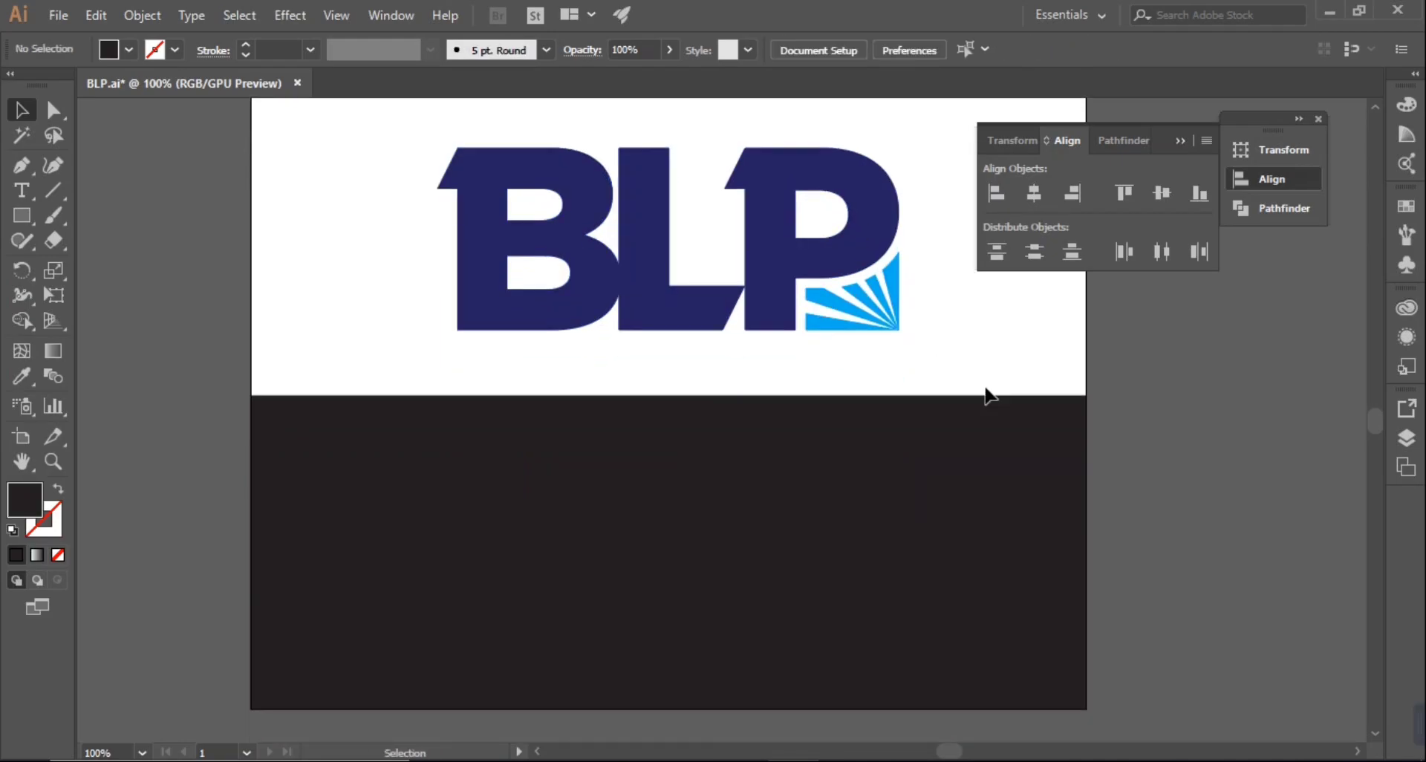
{"action": "left_click", "coordinate": [857, 240]}
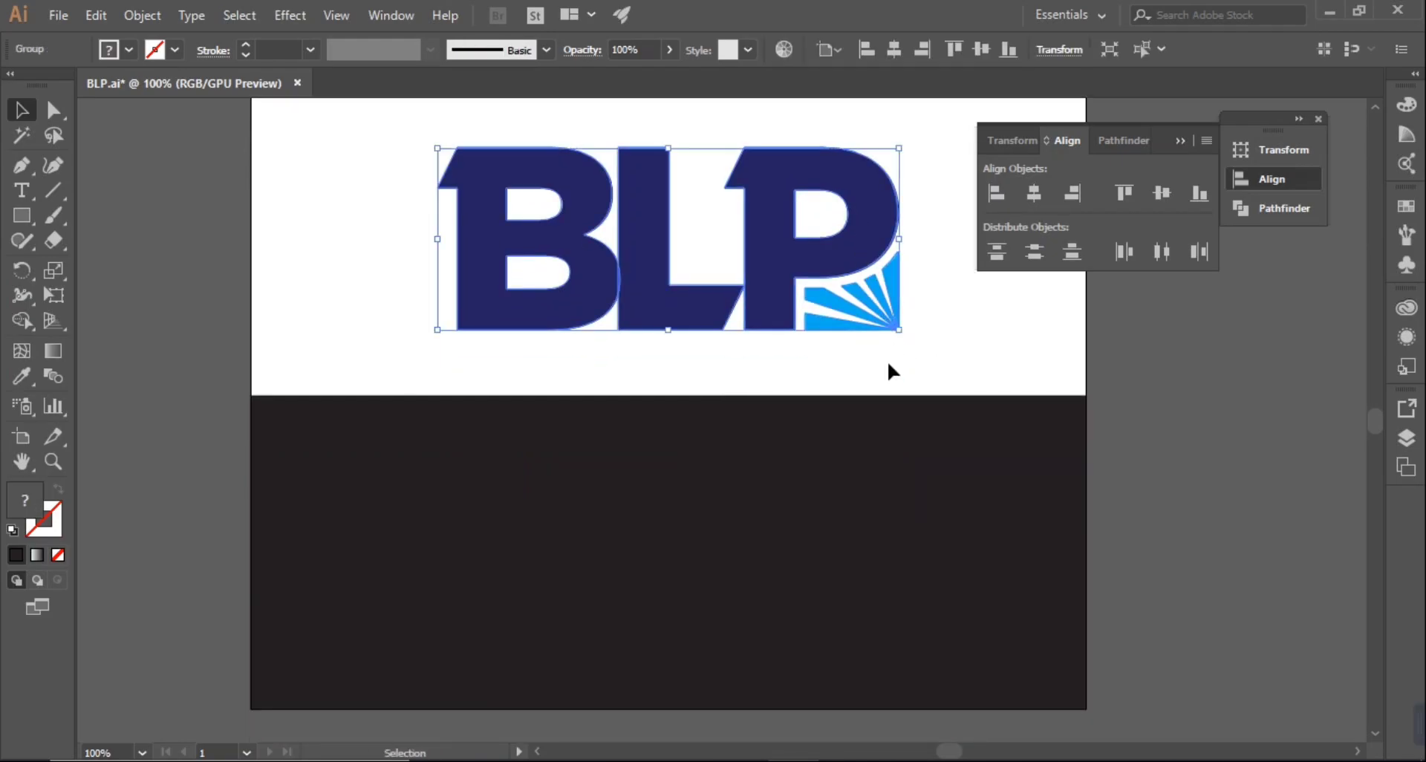
{"action": "left_click_drag", "start_coordinate": [868, 237], "coordinate": [868, 548]}
Step: Ungroup the lower logo copy and regroup just its B, L and P letters
{"action": "left_click", "coordinate": [1215, 512]}
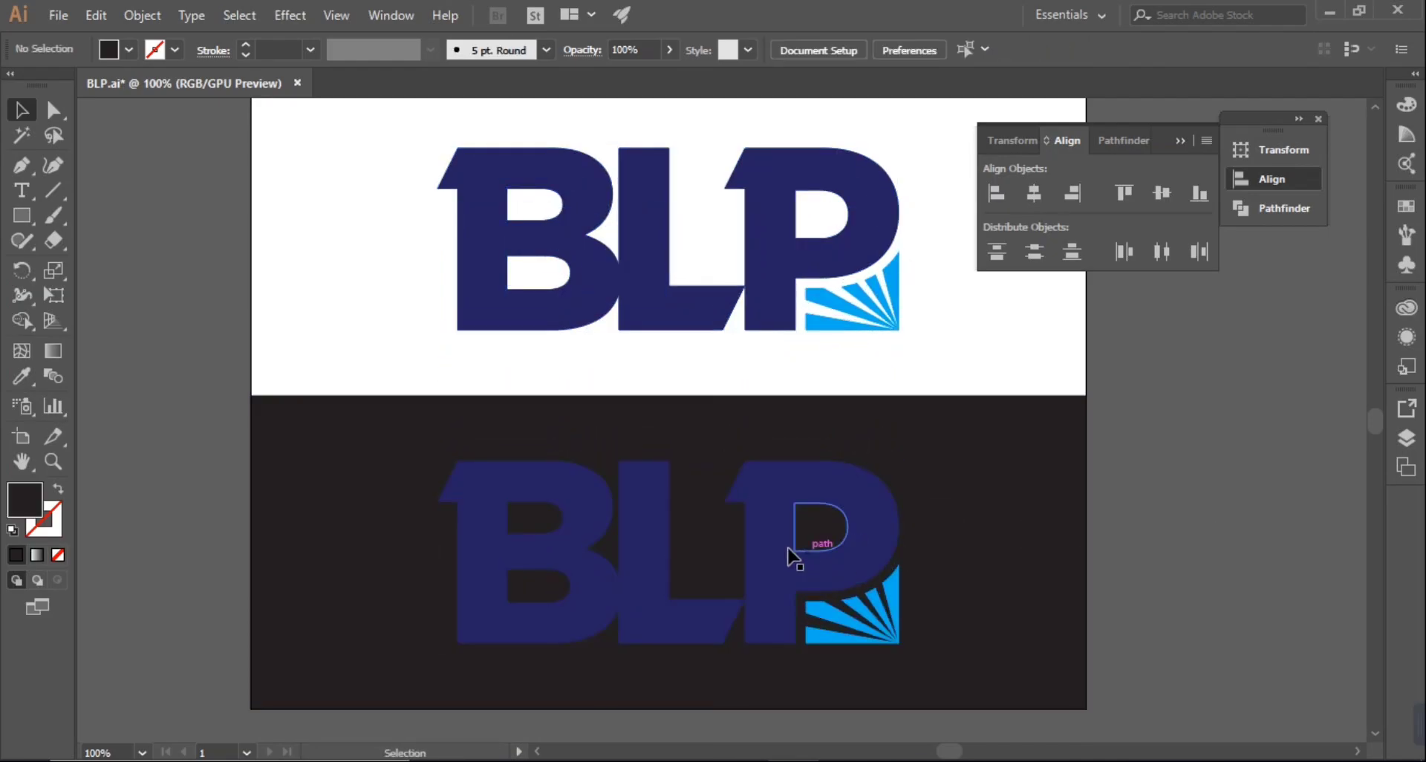
{"action": "left_click", "coordinate": [781, 543]}
{"action": "right_click", "coordinate": [781, 544]}
{"action": "left_click", "coordinate": [883, 386]}
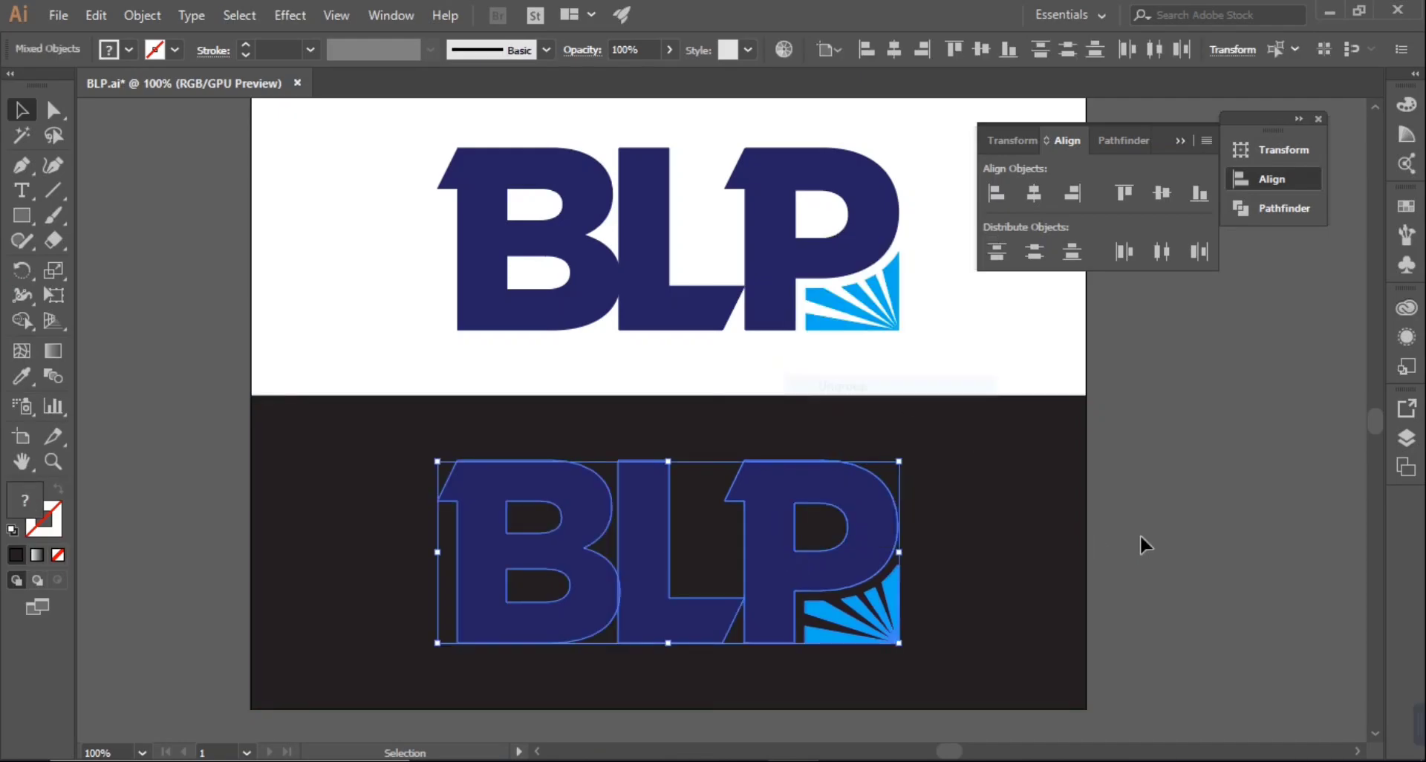
{"action": "left_click", "coordinate": [1140, 533]}
{"action": "left_click", "coordinate": [776, 526]}
{"action": "left_click", "coordinate": [659, 548], "text": "shift"}
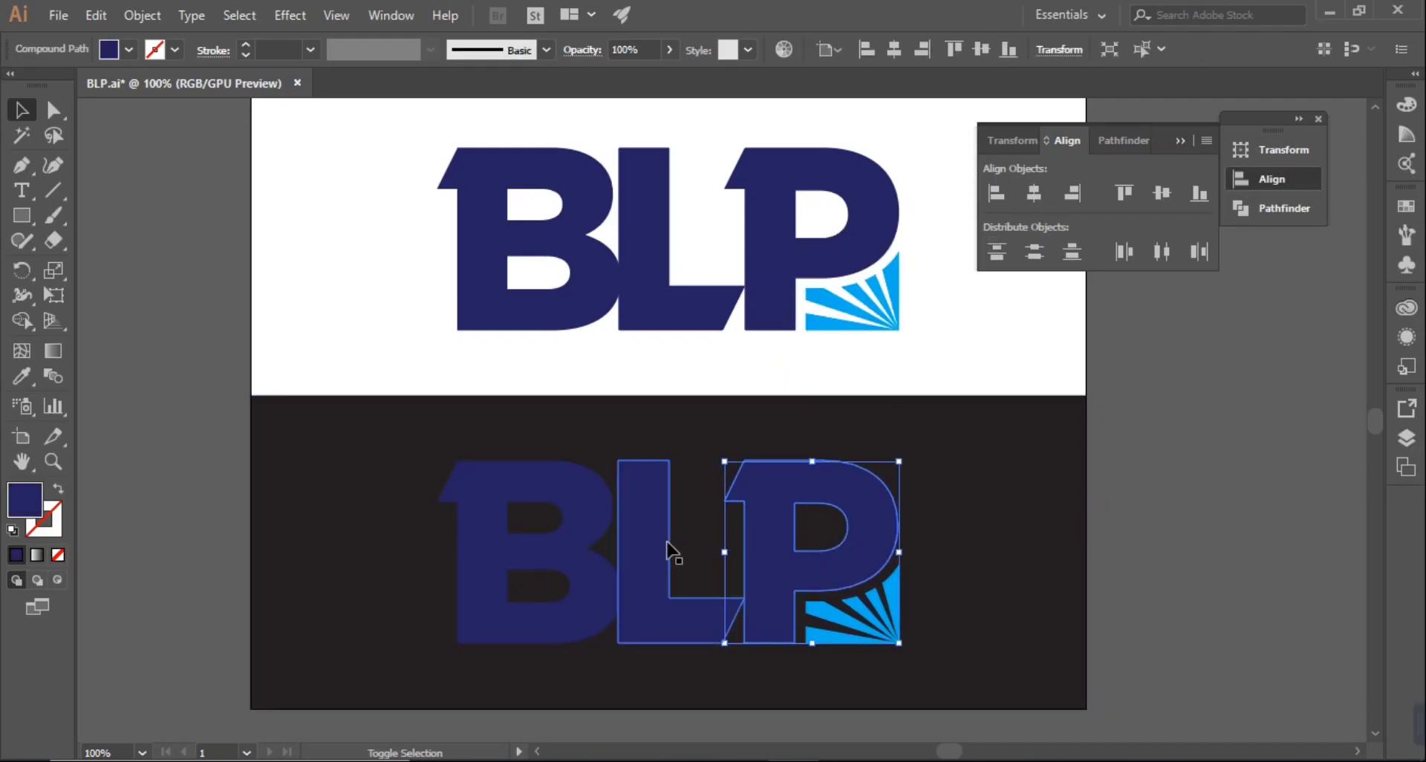
{"action": "left_click", "coordinate": [594, 540], "text": "shift"}
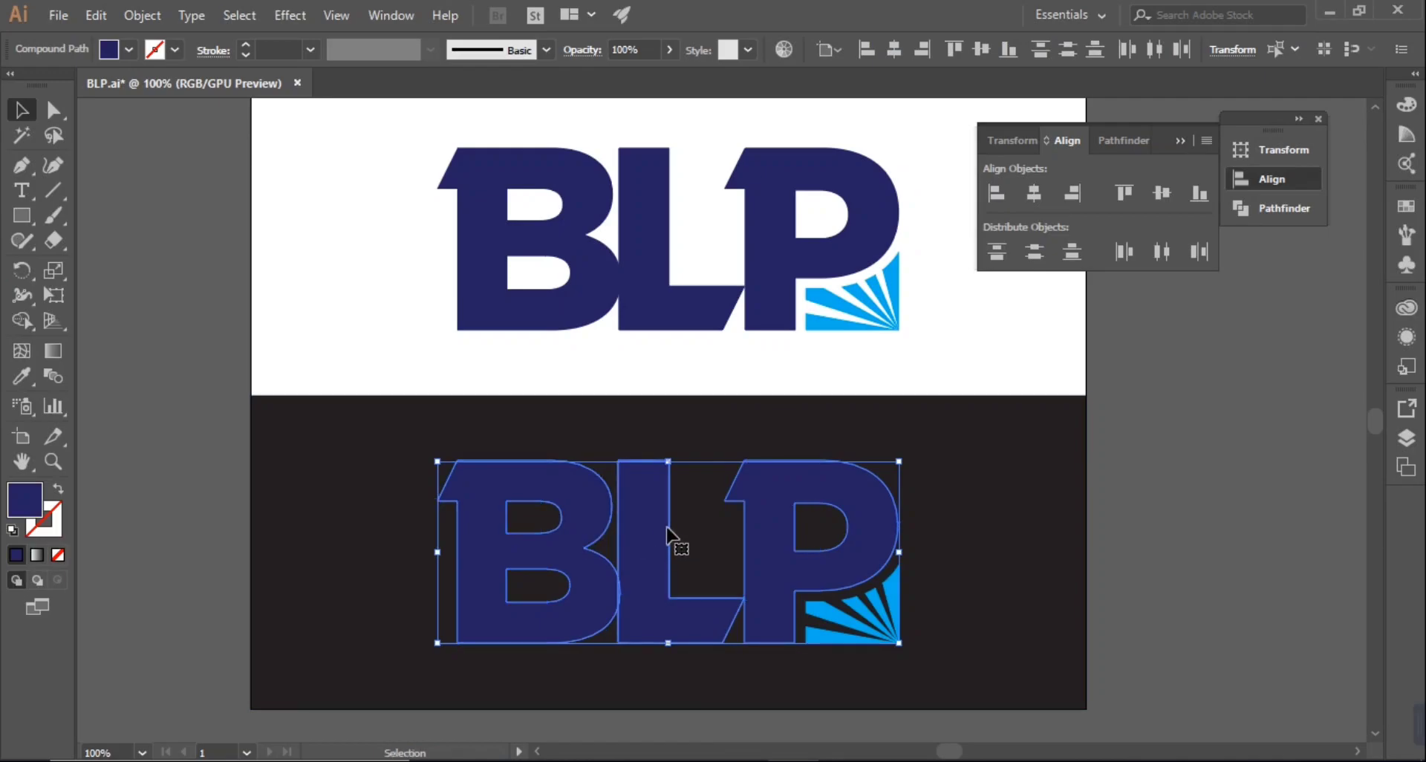
{"action": "key", "text": "ctrl+g"}
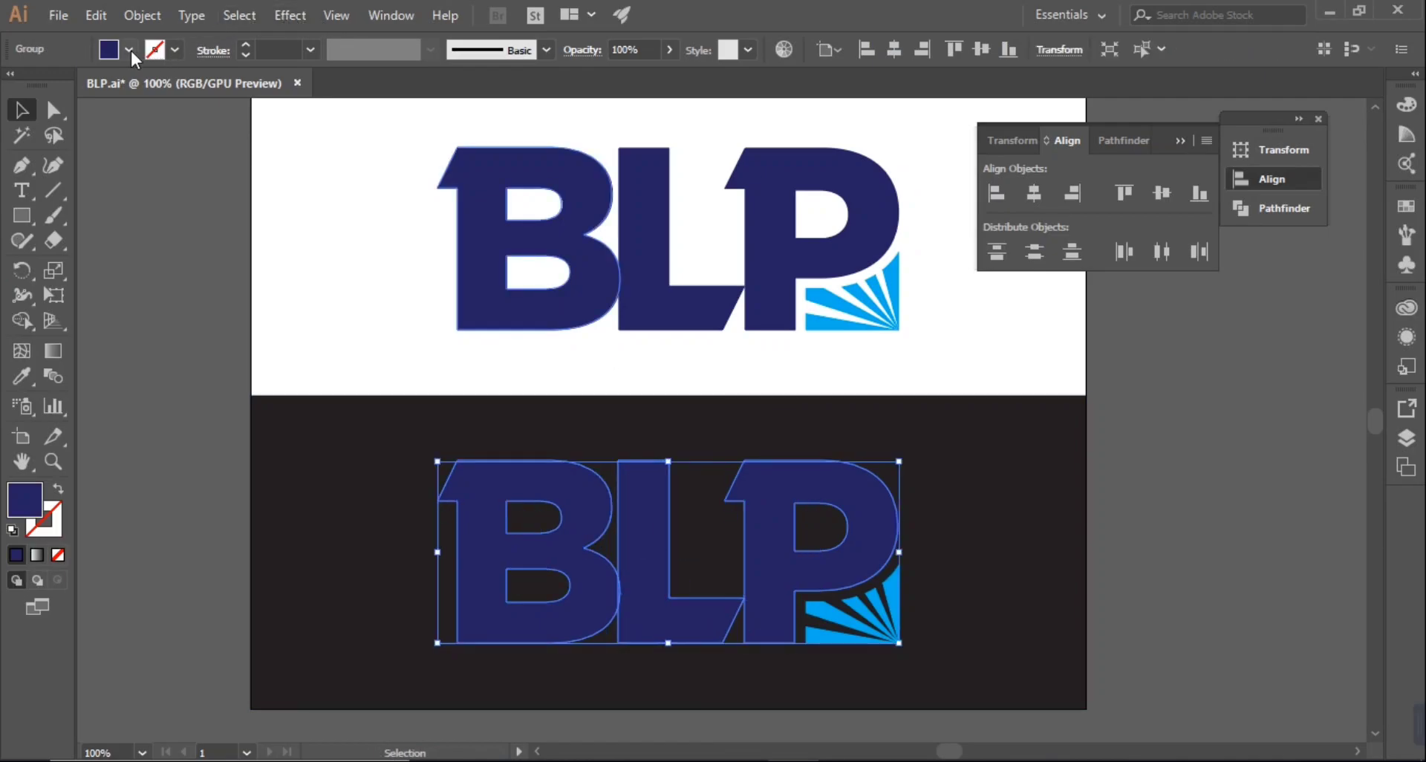
Step: Fill the lower letters light blue and lock the dark background rectangle
{"action": "left_click", "coordinate": [129, 50]}
{"action": "left_click", "coordinate": [116, 85]}
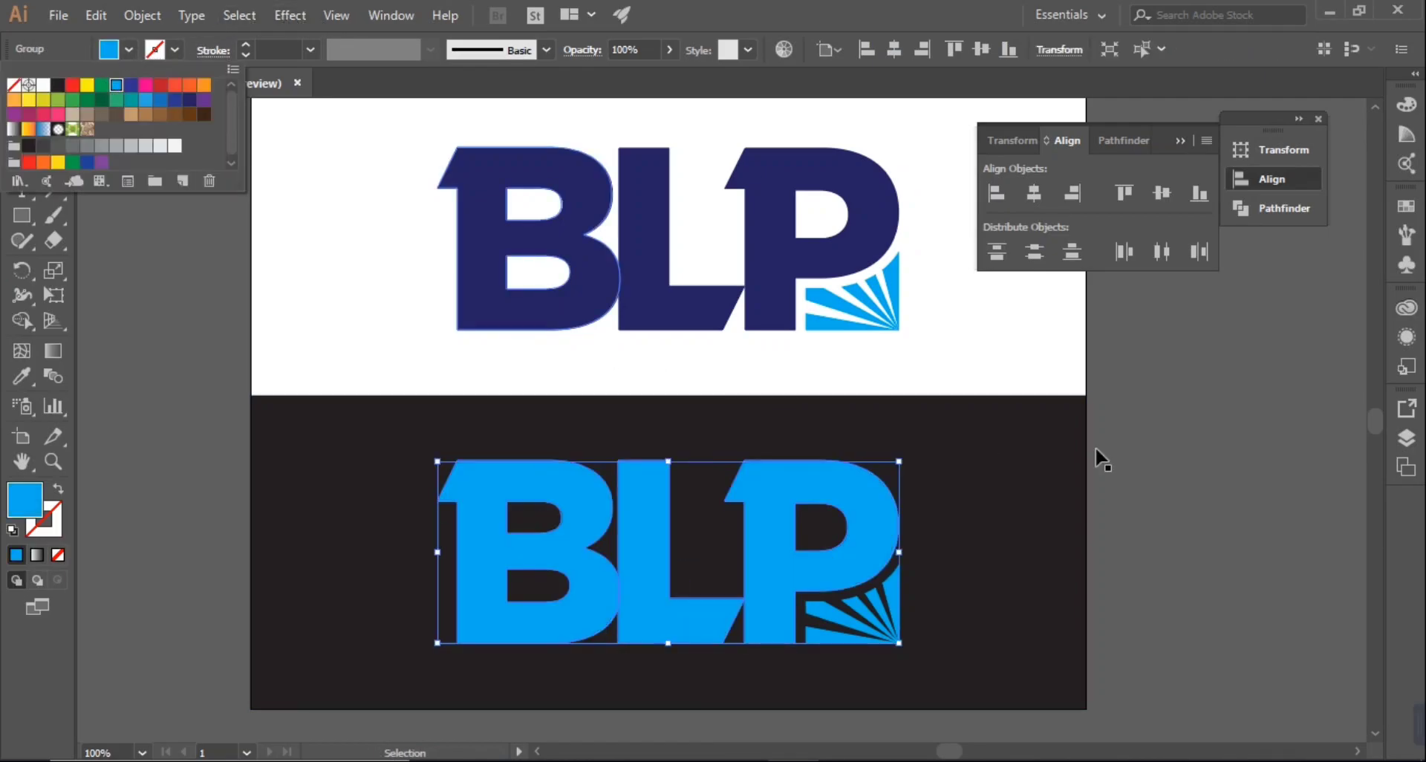
{"action": "left_click", "coordinate": [1200, 499]}
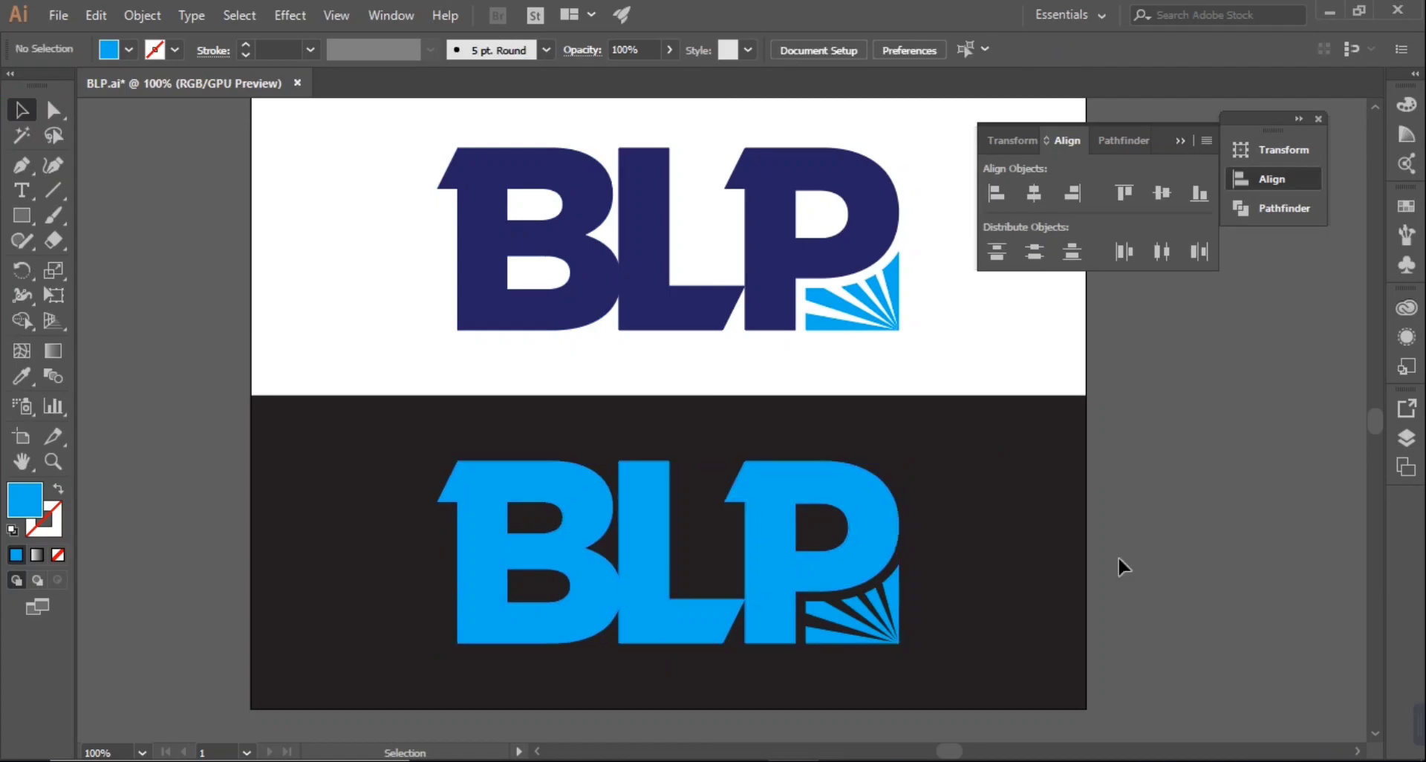
{"action": "left_click", "coordinate": [964, 682]}
{"action": "key", "text": "ctrl+2"}
Step: Fill the lower logo's ray burst with orange
{"action": "left_click_drag", "start_coordinate": [973, 631], "coordinate": [860, 683]}
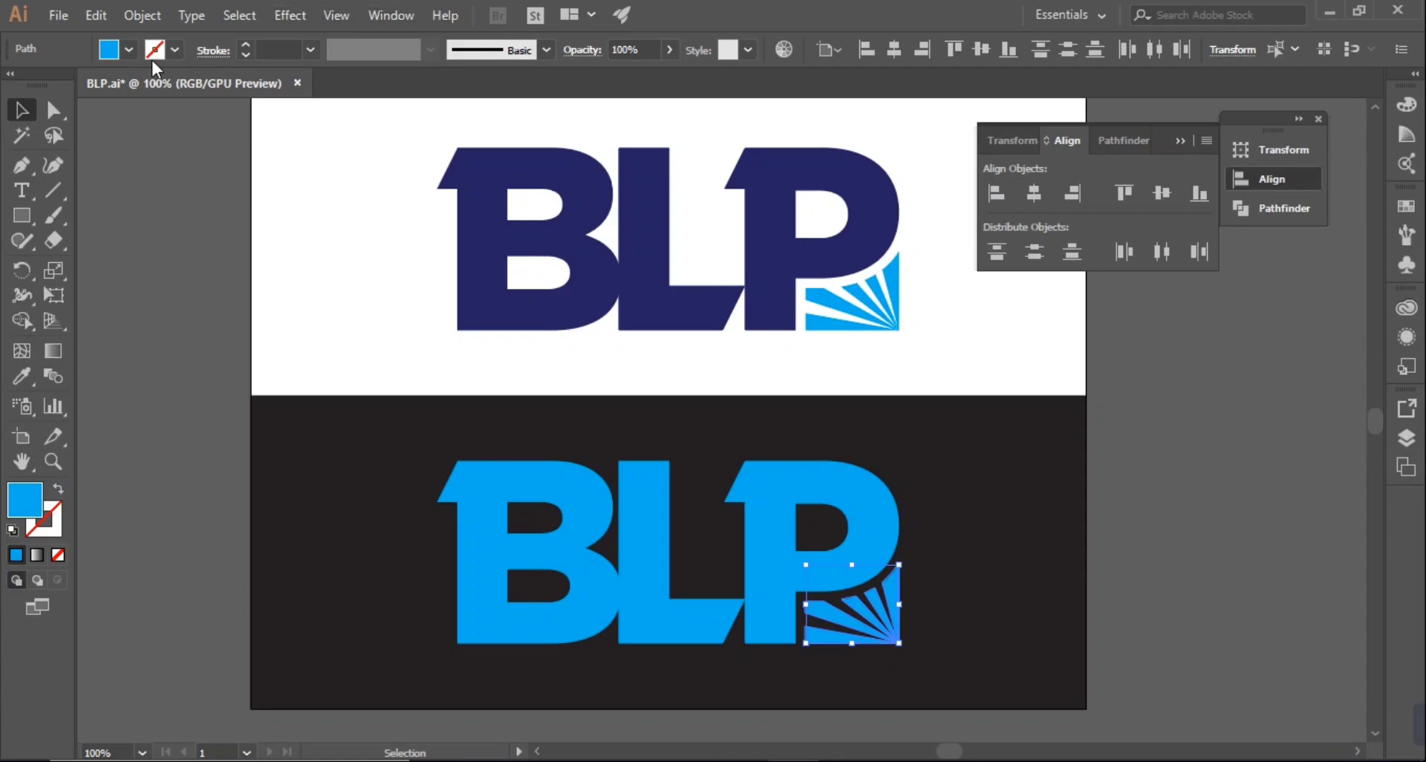
{"action": "left_click", "coordinate": [131, 50]}
{"action": "left_click", "coordinate": [116, 99]}
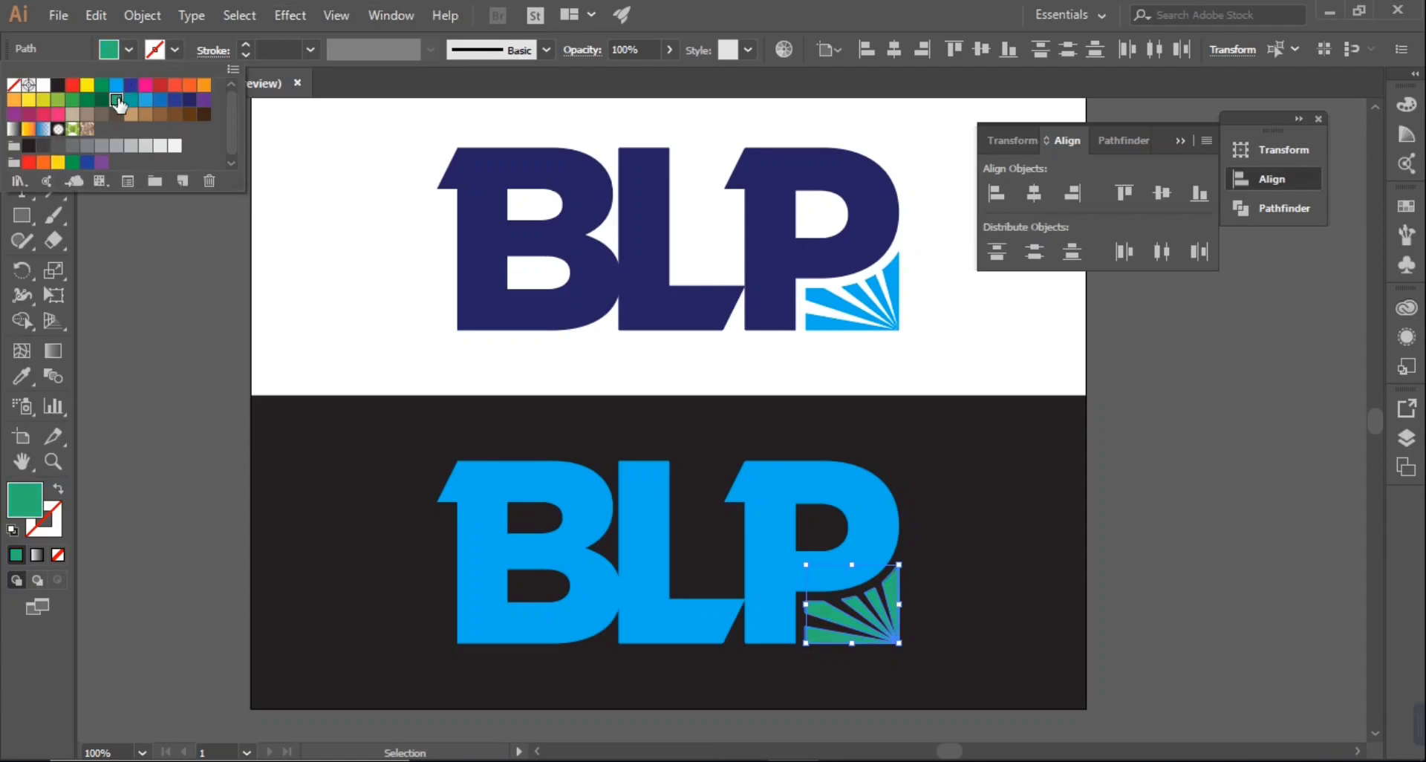
{"action": "left_click", "coordinate": [1143, 535]}
{"action": "left_click_drag", "start_coordinate": [951, 623], "coordinate": [877, 663]}
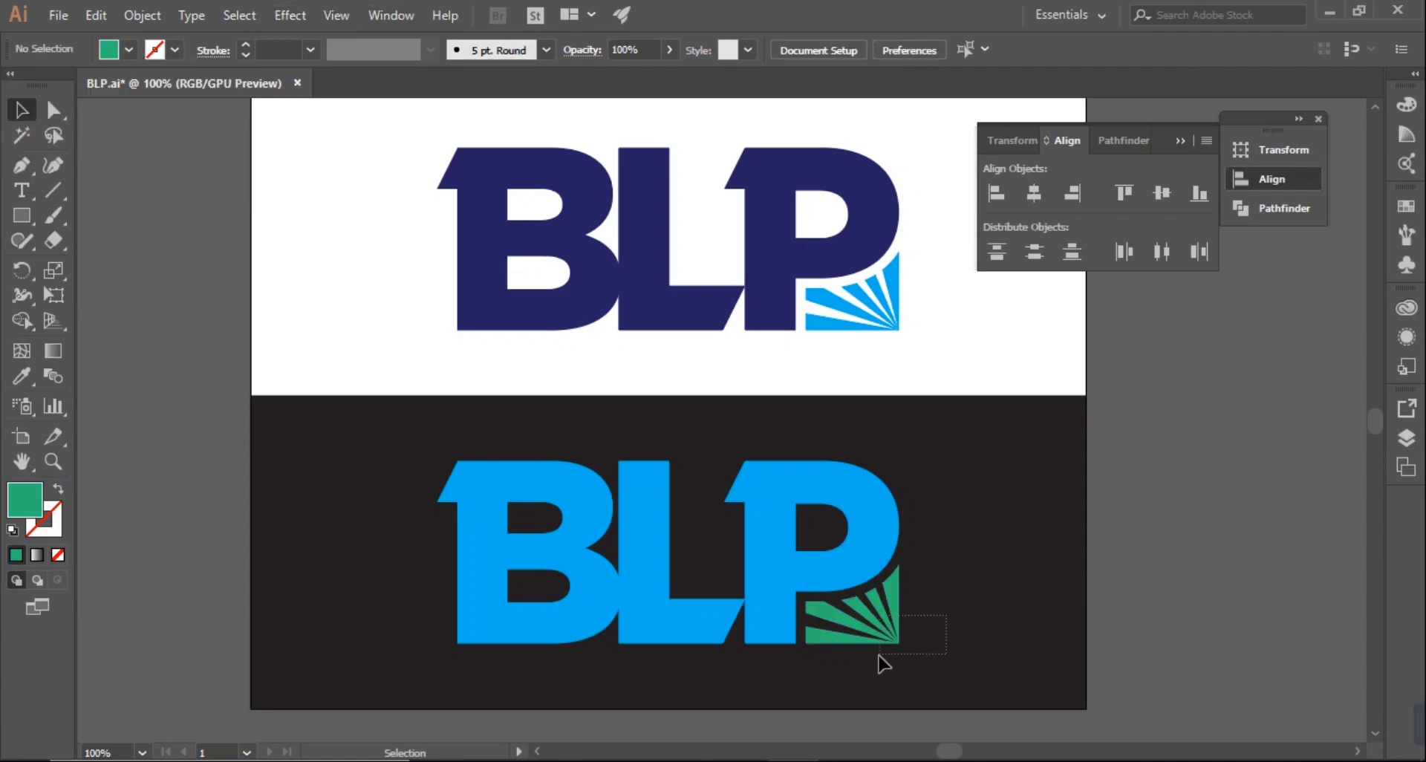
{"action": "left_click", "coordinate": [129, 50]}
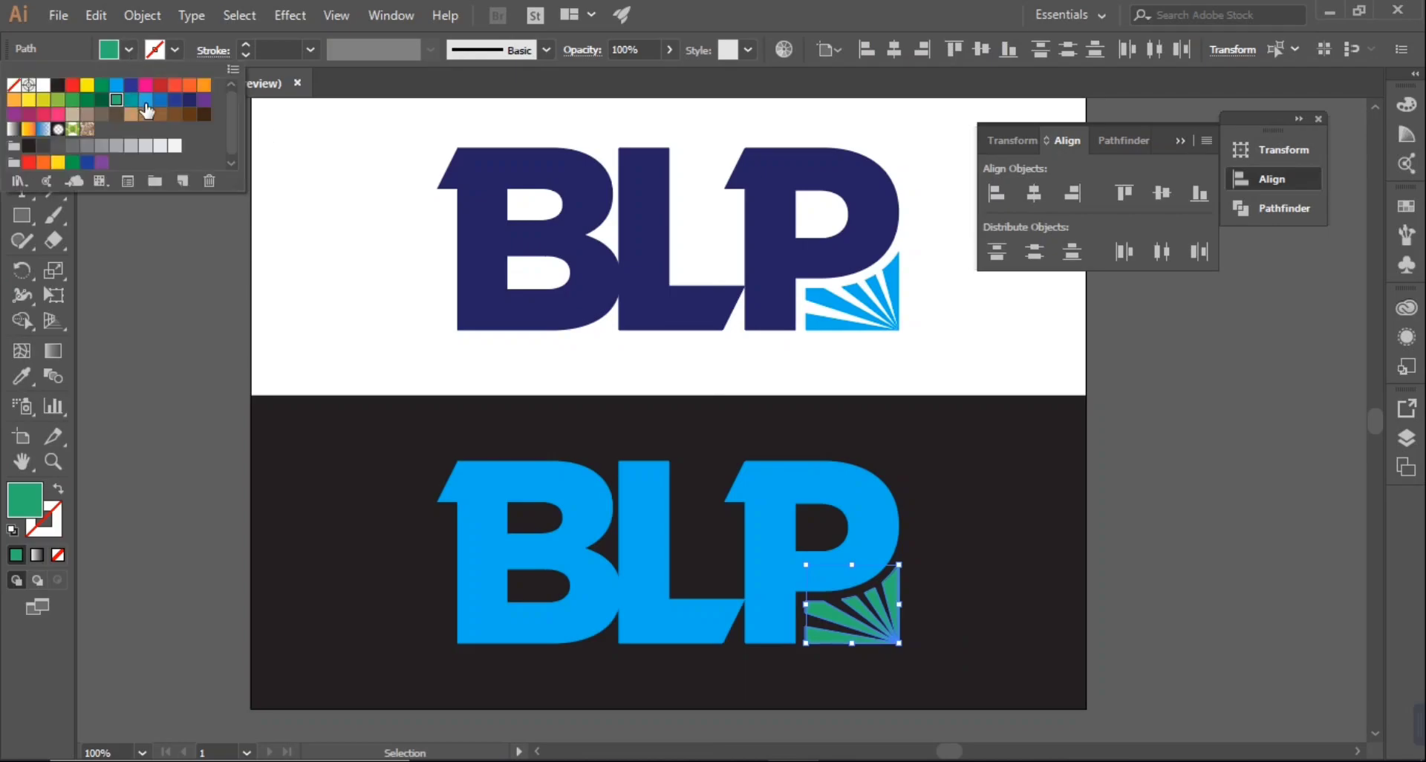
{"action": "left_click", "coordinate": [204, 84]}
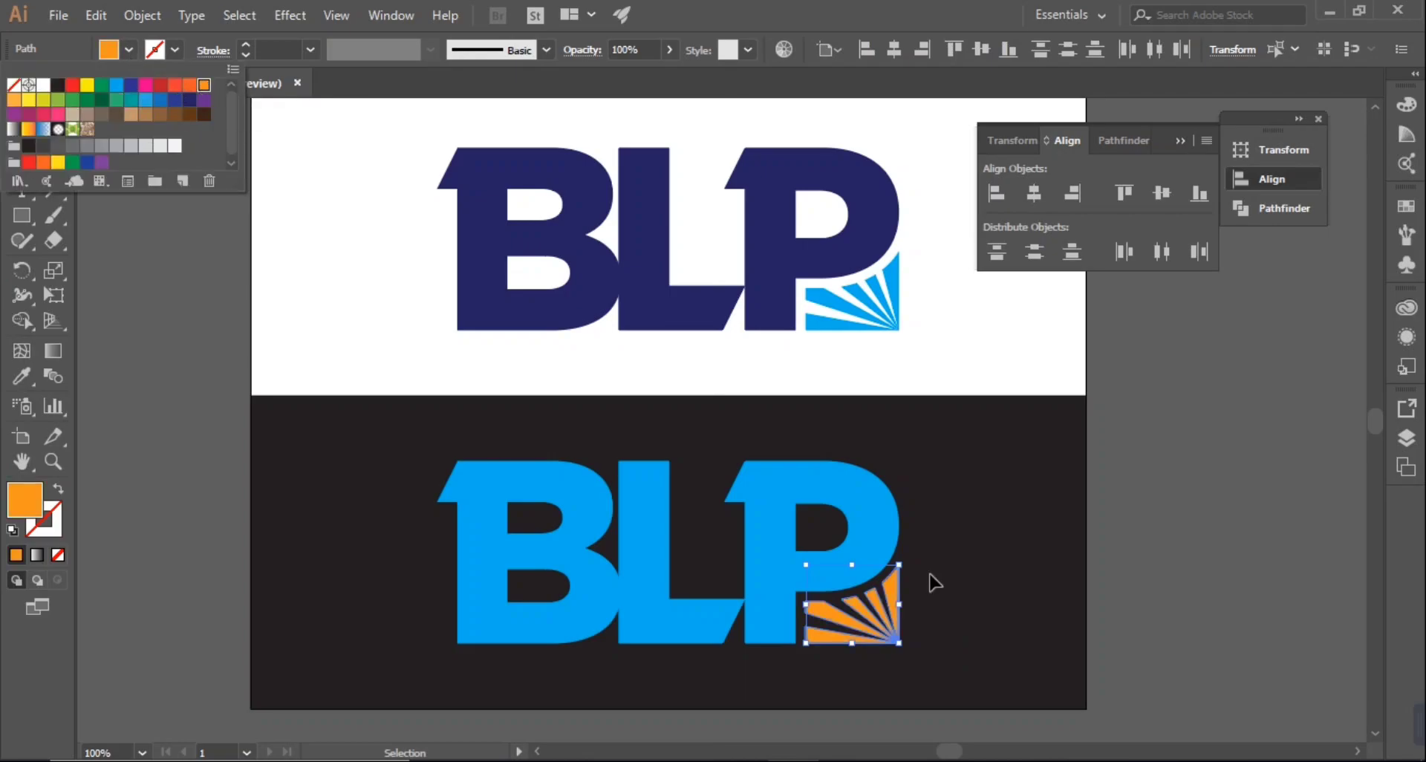
{"action": "left_click", "coordinate": [1235, 529]}
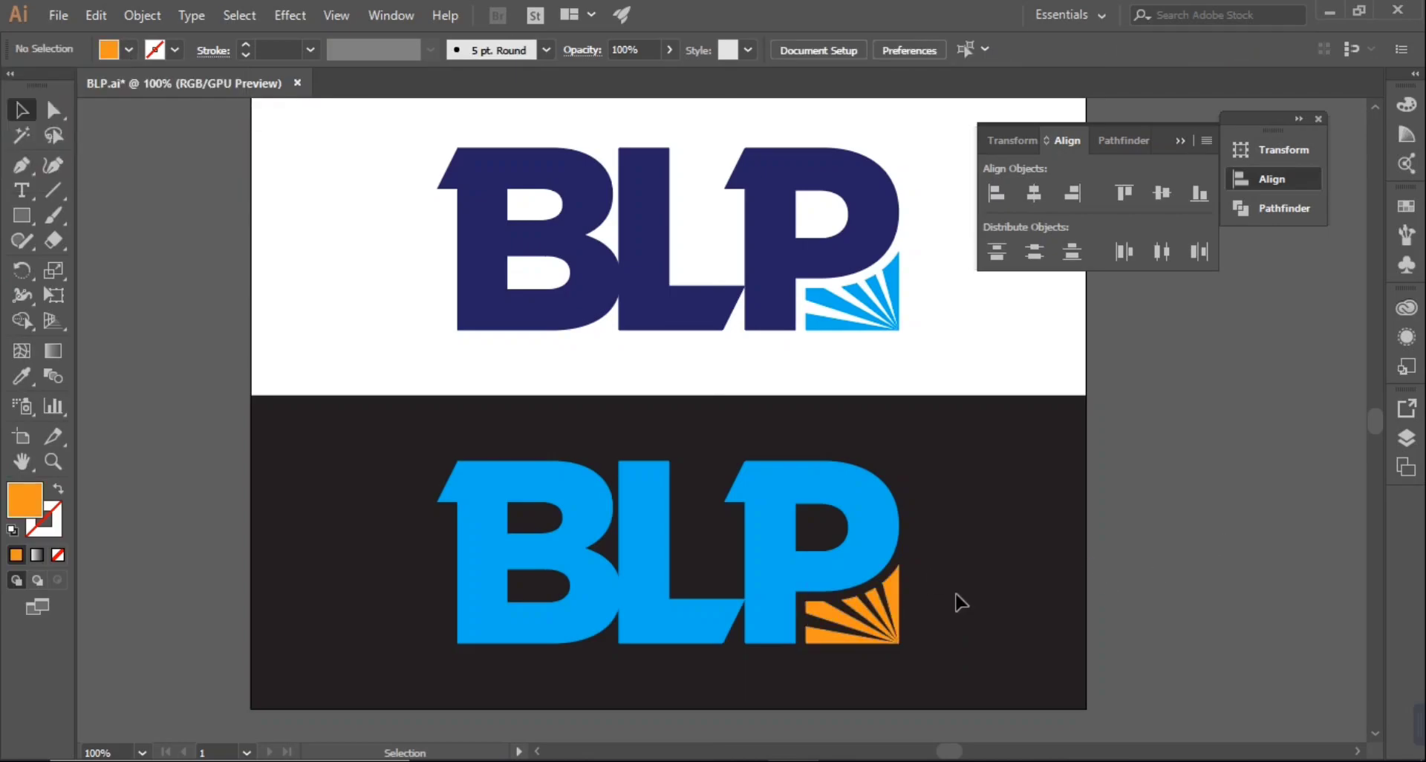
Step: Give alternate lower rays the light blue of the P using the Eyedropper
{"action": "left_click", "coordinate": [871, 600], "text": "shift"}
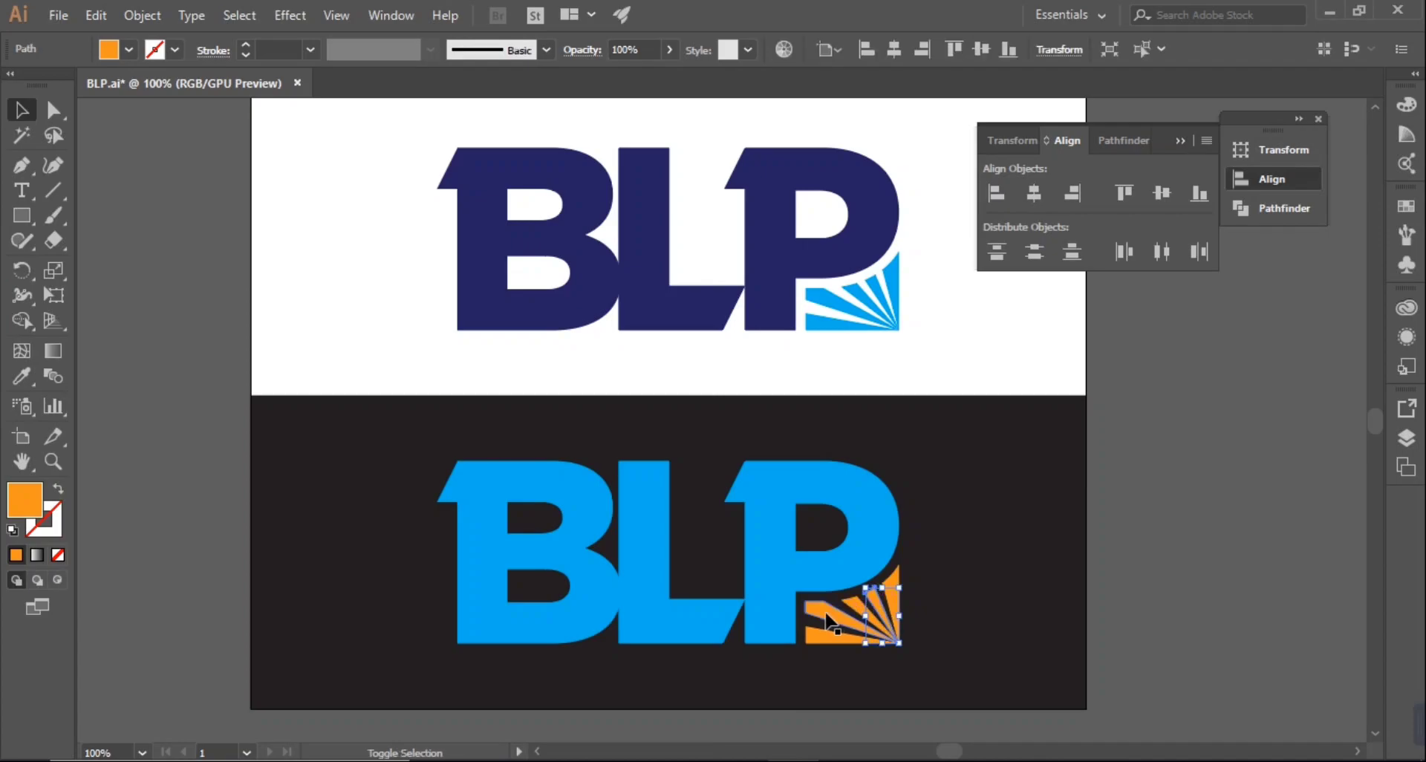
{"action": "left_click", "coordinate": [827, 619], "text": "shift"}
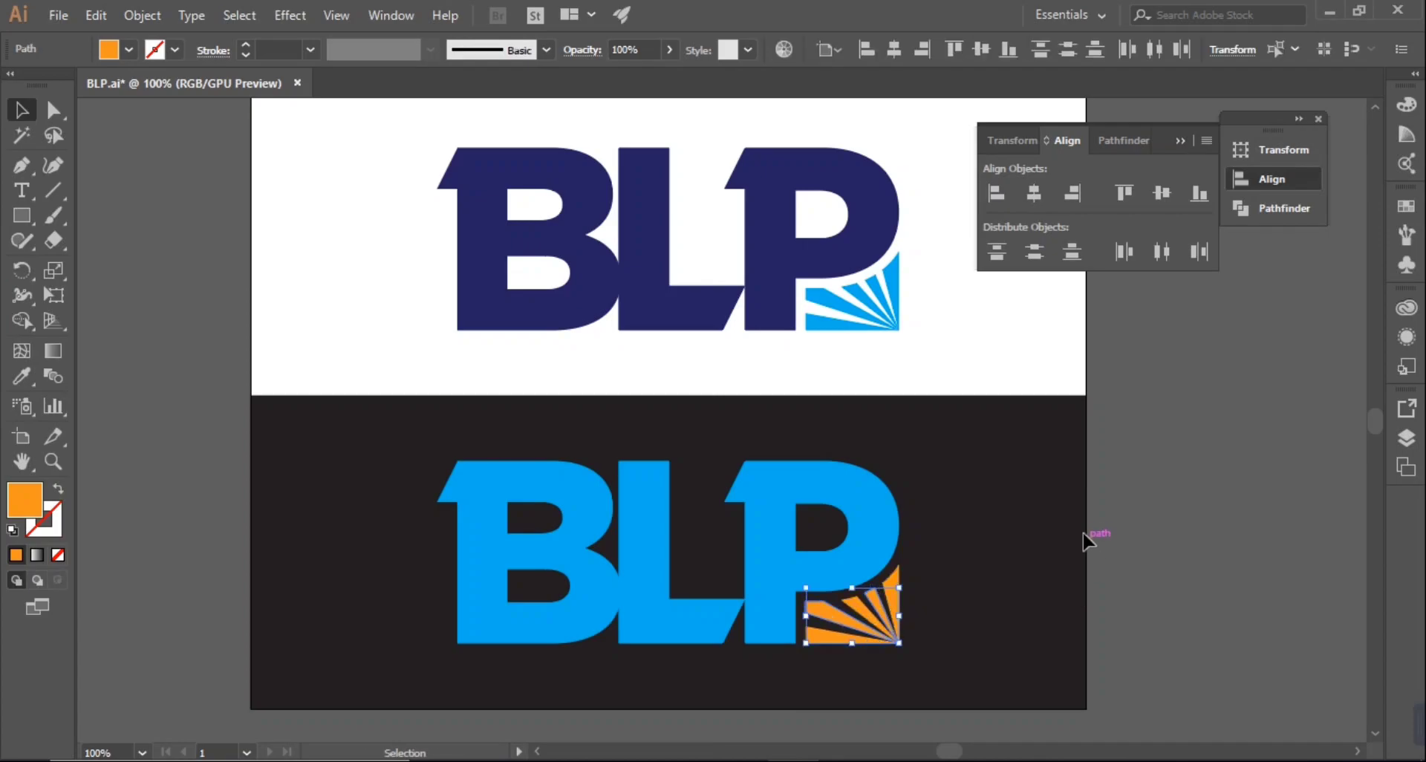
{"action": "key", "text": "i"}
{"action": "left_click", "coordinate": [769, 494]}
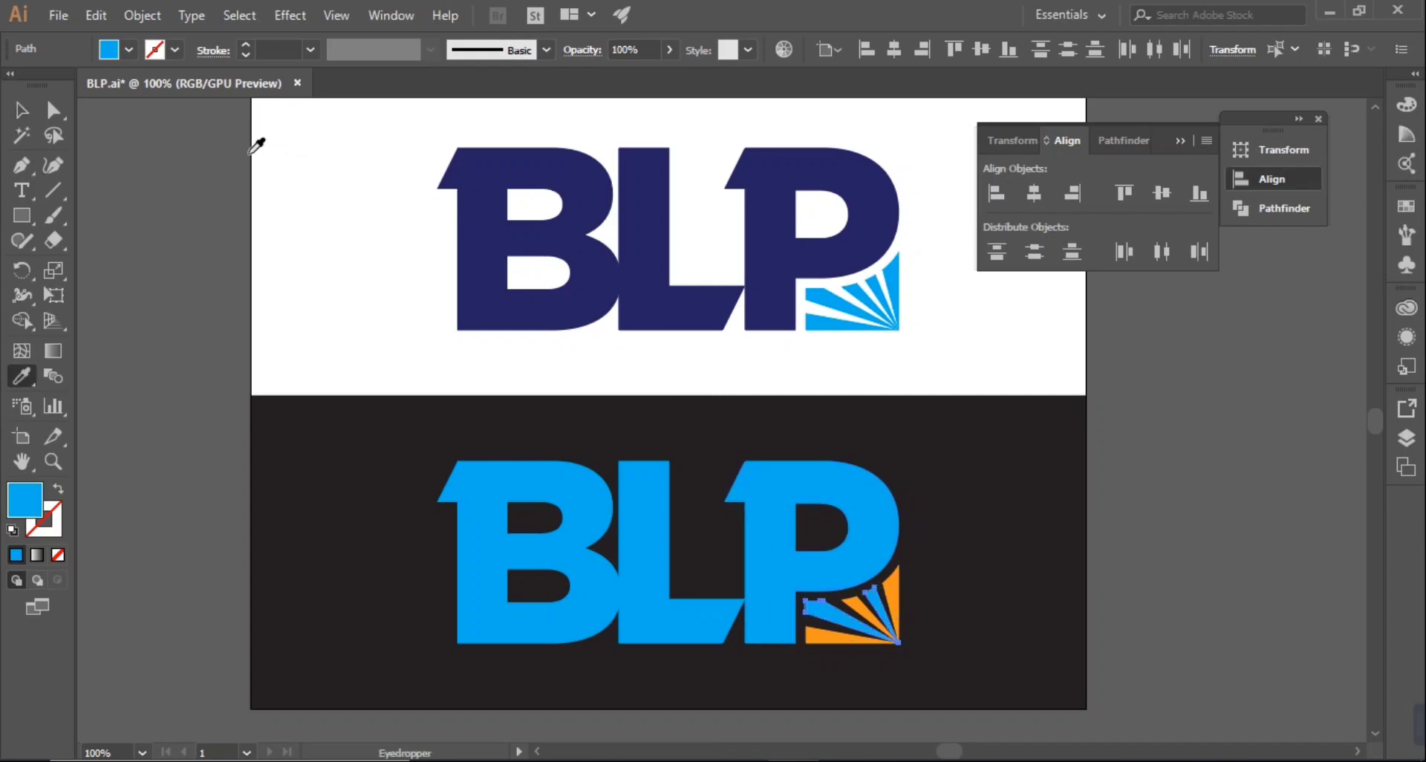
{"action": "left_click", "coordinate": [21, 110]}
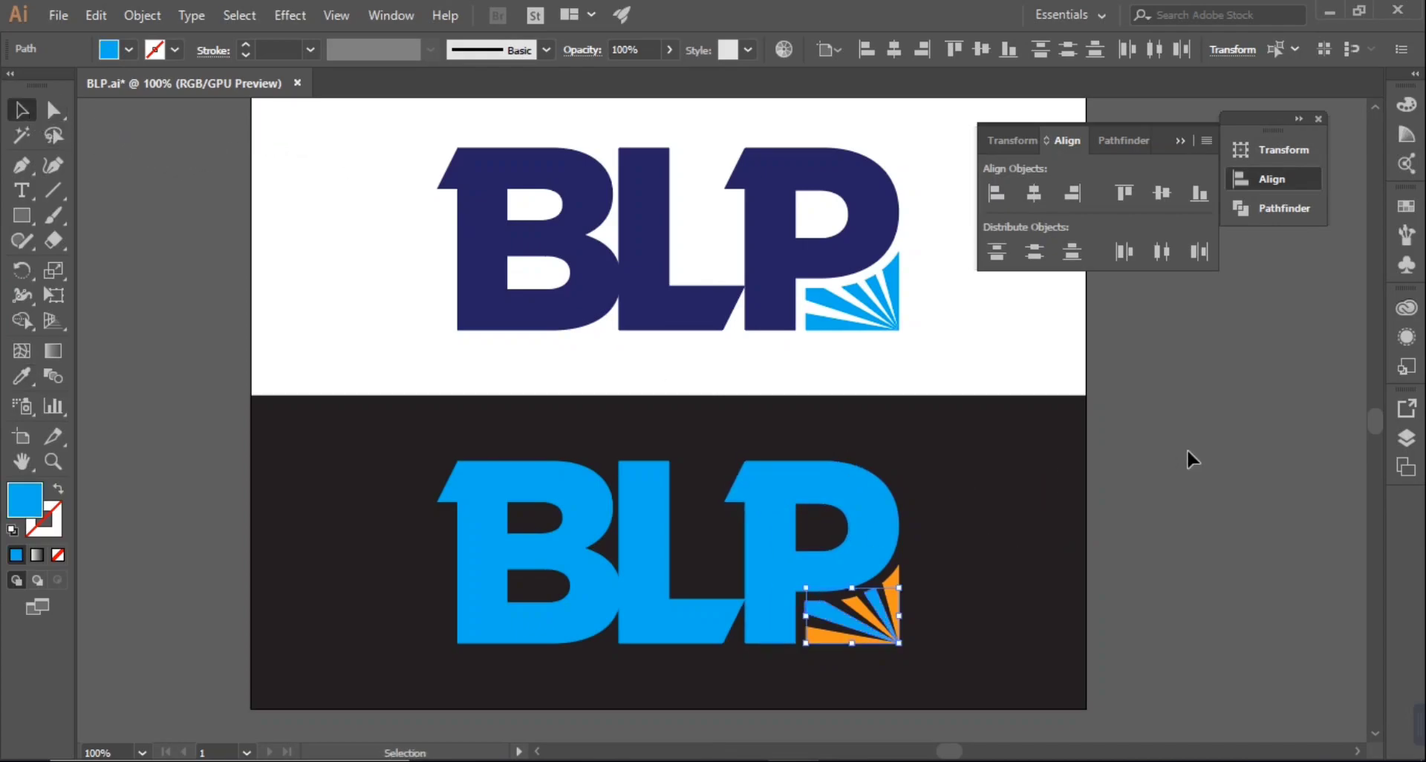
{"action": "left_click", "coordinate": [1158, 467]}
{"action": "scroll", "coordinate": [1150, 468], "scroll_direction": "down", "scroll_amount": 1}
Step: Recolour the lower logo's orange rays white
{"action": "scroll", "coordinate": [1147, 469], "scroll_direction": "down", "scroll_amount": 1}
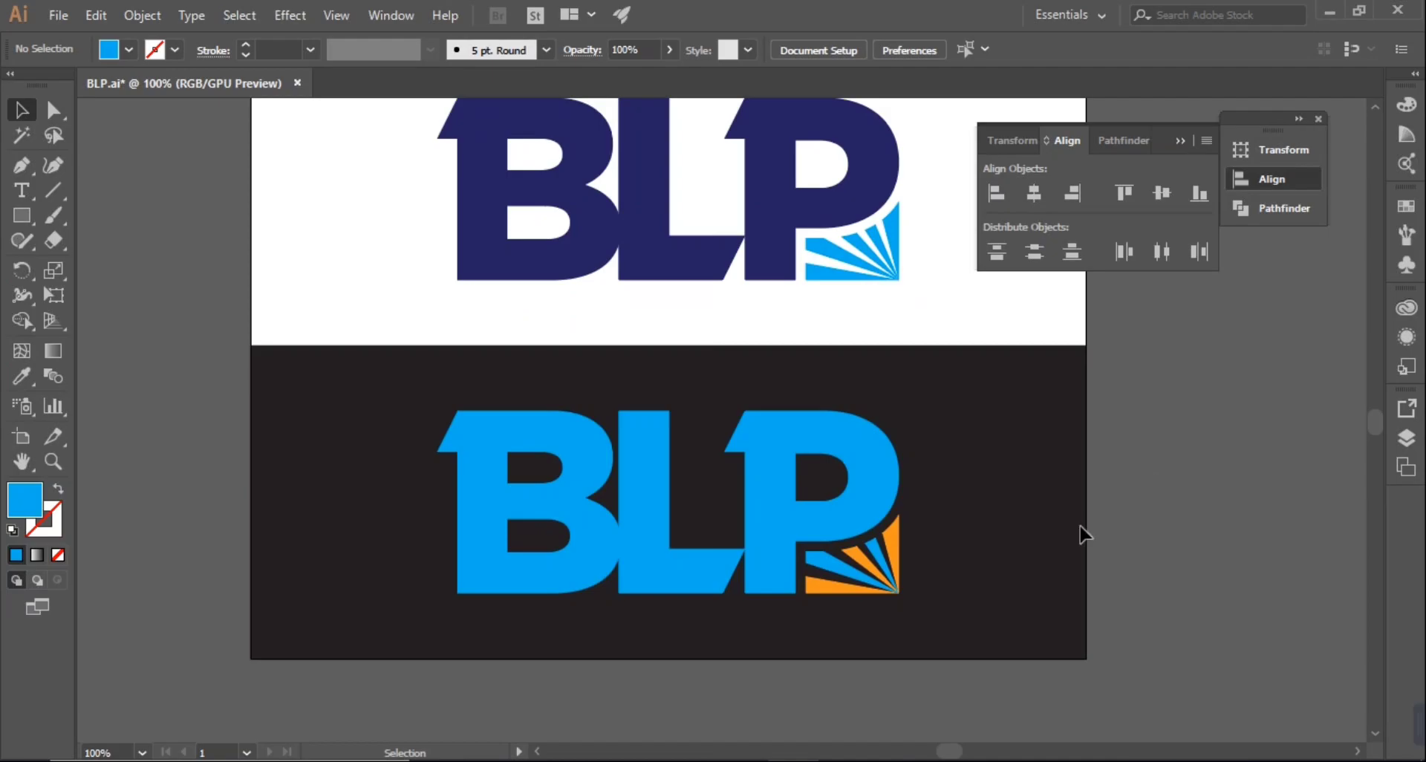
{"action": "left_click", "coordinate": [902, 551]}
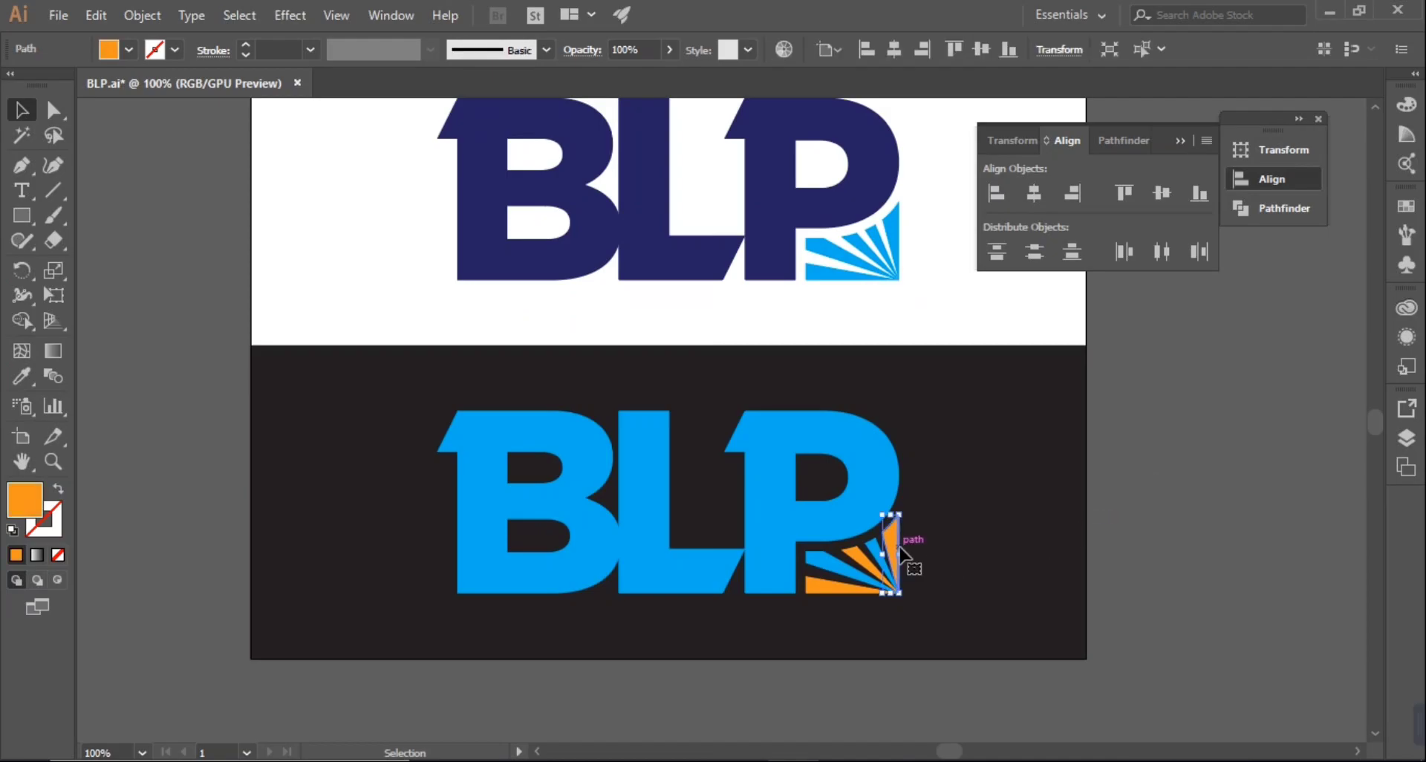
{"action": "left_click", "coordinate": [862, 568], "text": "shift"}
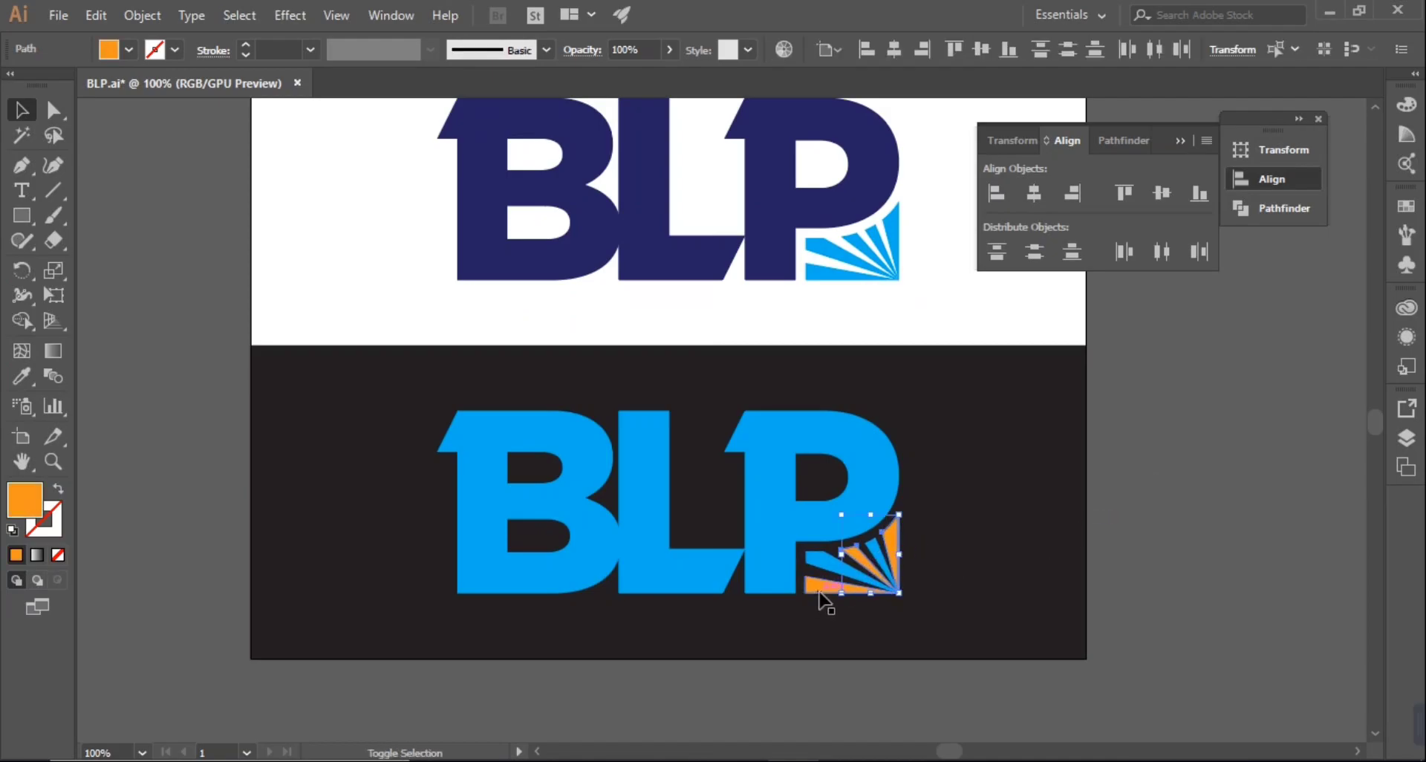
{"action": "left_click", "coordinate": [129, 49]}
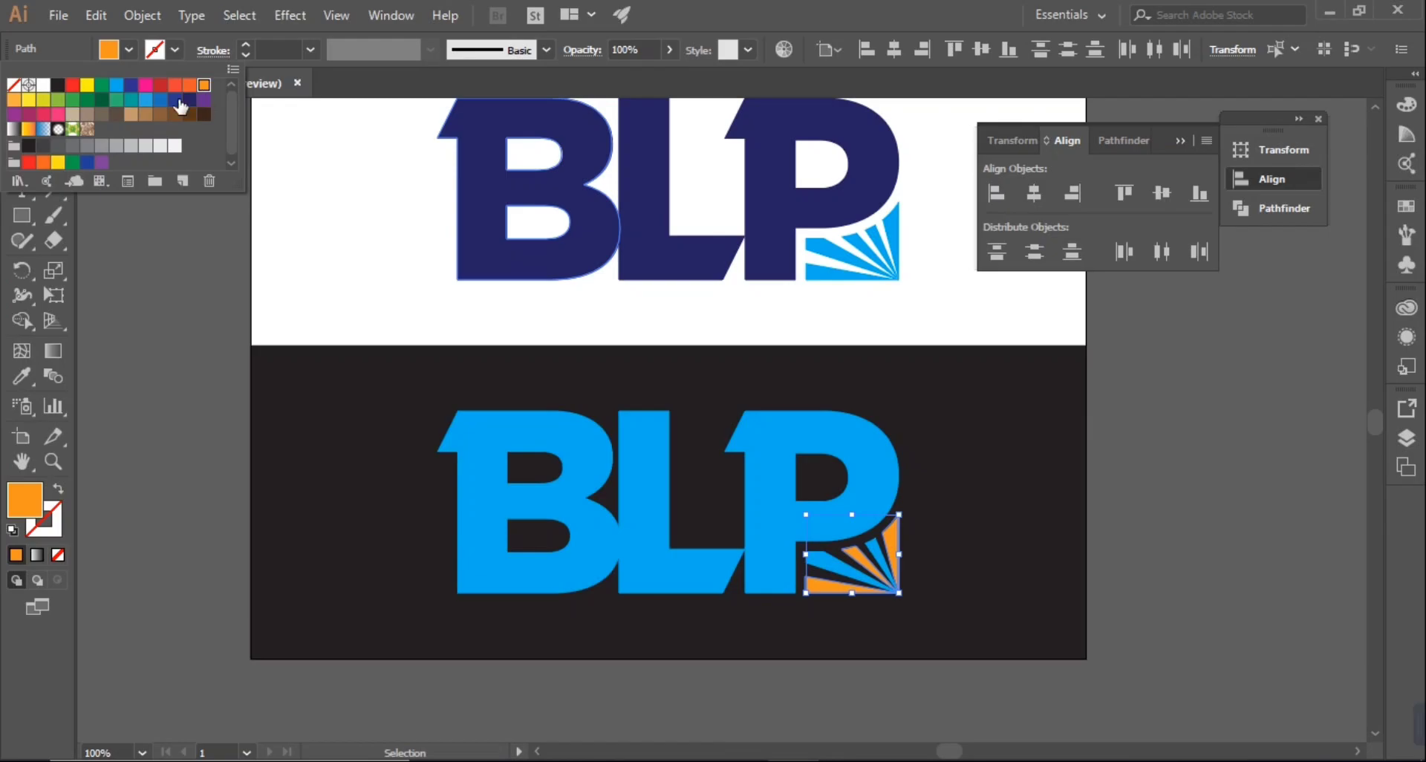
{"action": "left_click", "coordinate": [146, 86]}
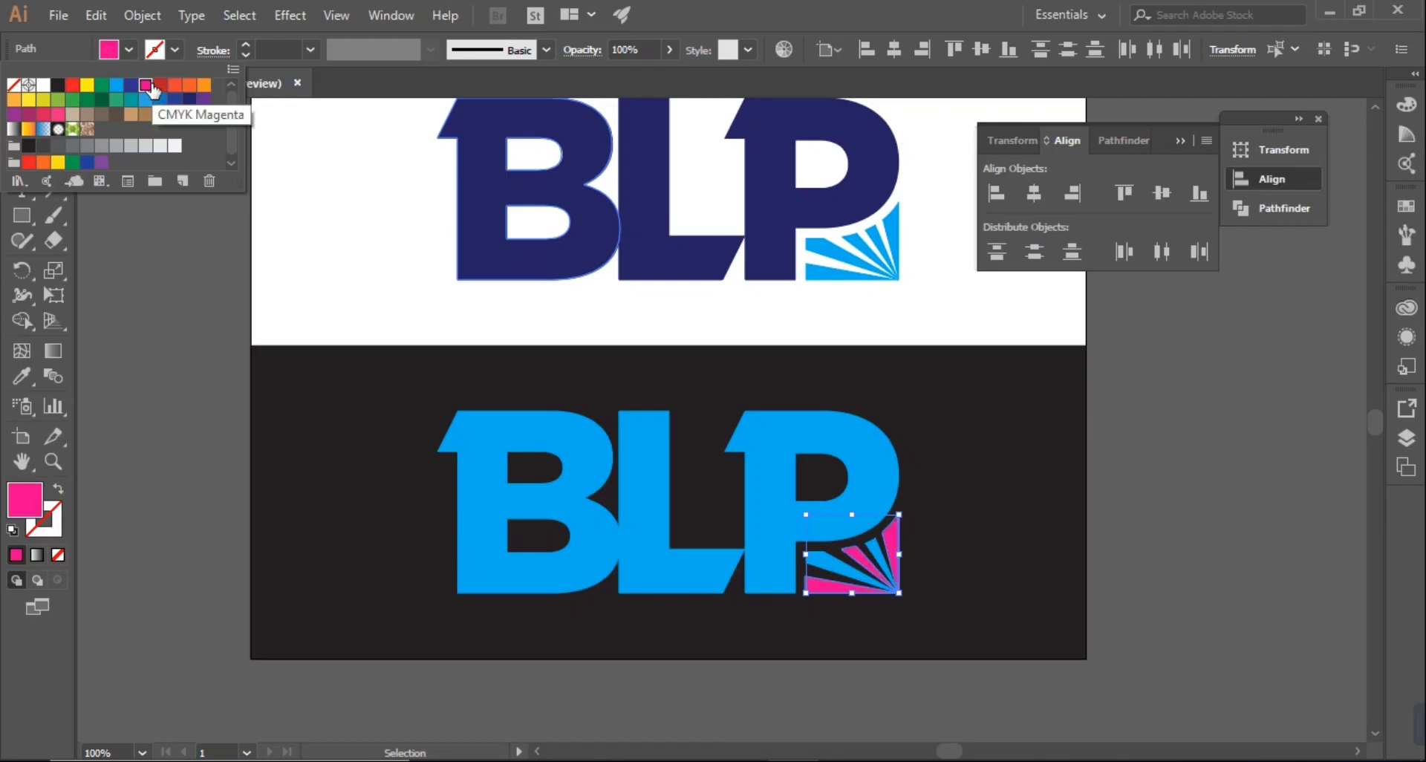
{"action": "left_click", "coordinate": [87, 87]}
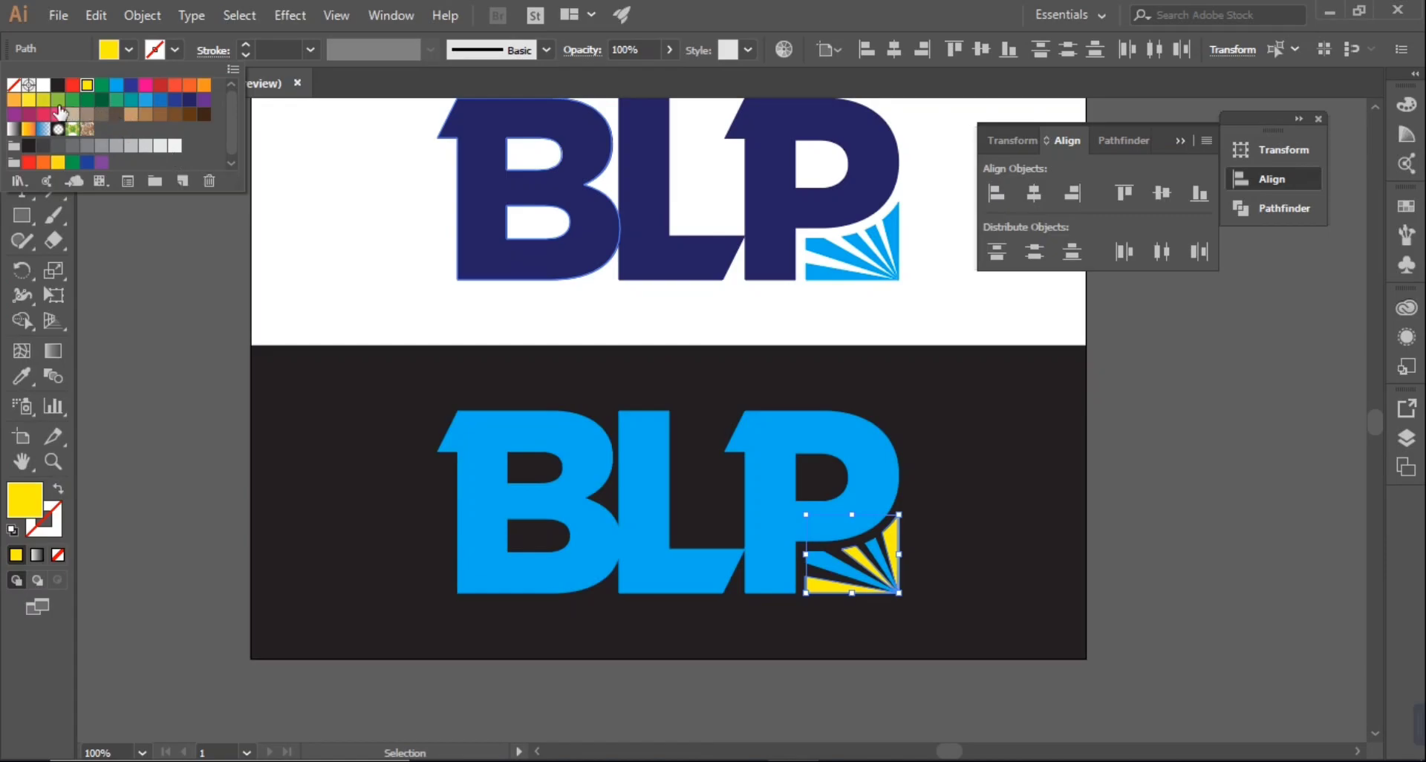
{"action": "left_click", "coordinate": [58, 103]}
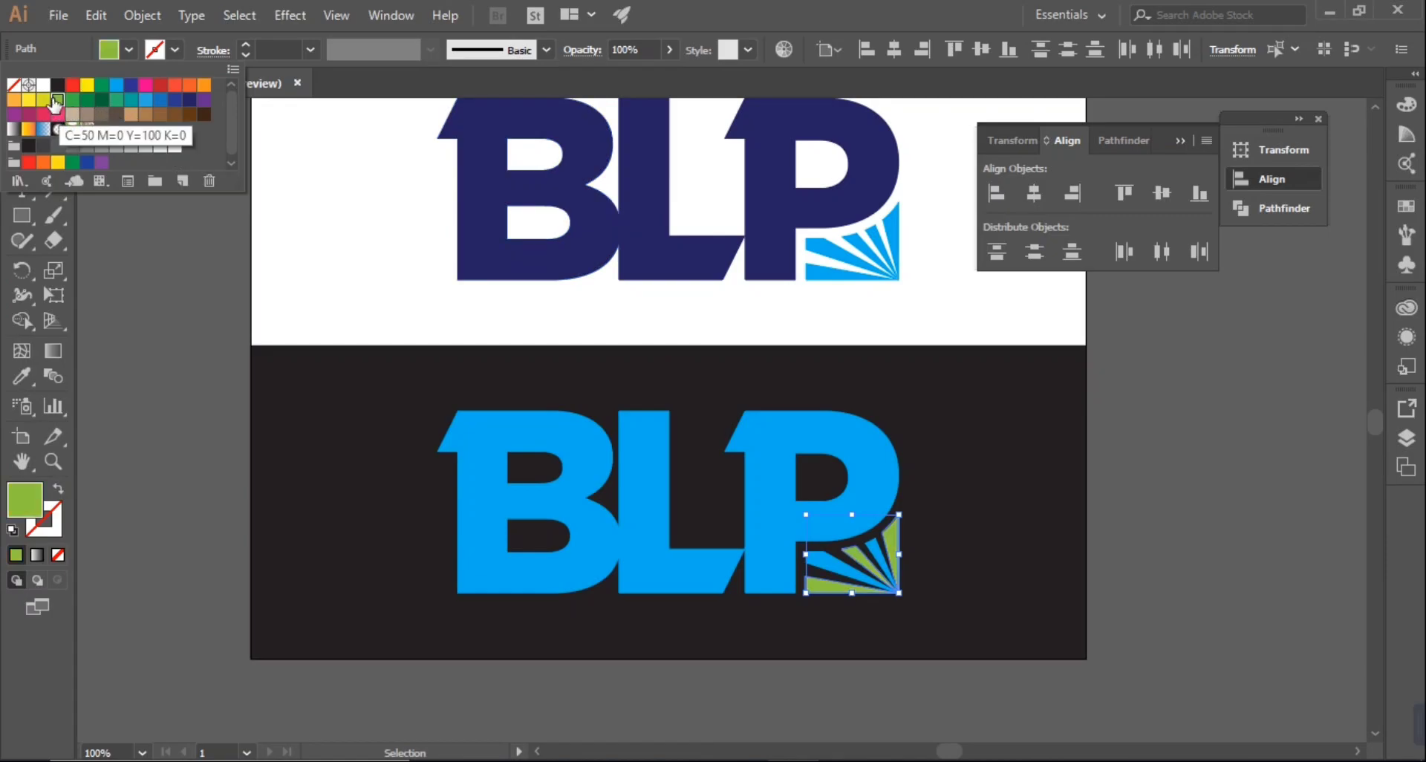
{"action": "left_click", "coordinate": [44, 86]}
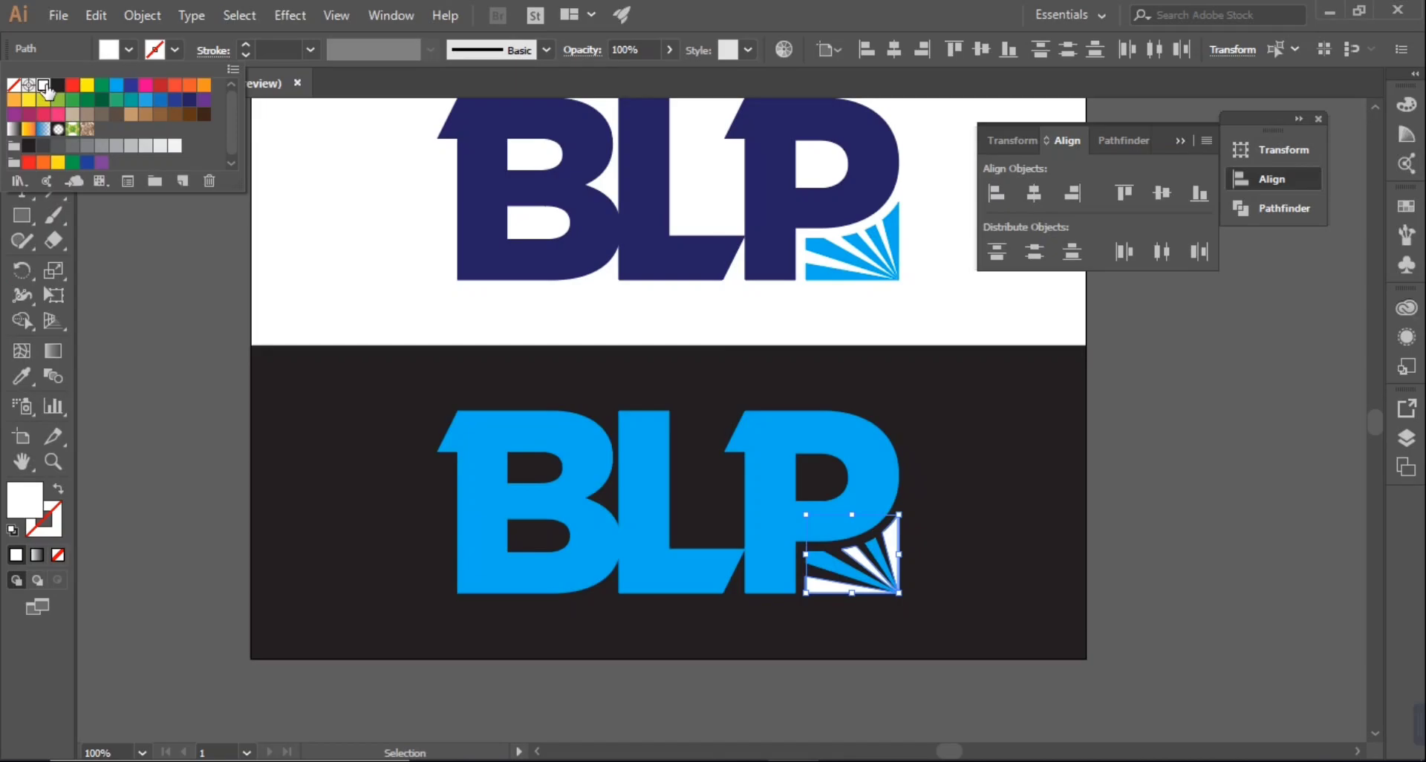
{"action": "left_click", "coordinate": [320, 454]}
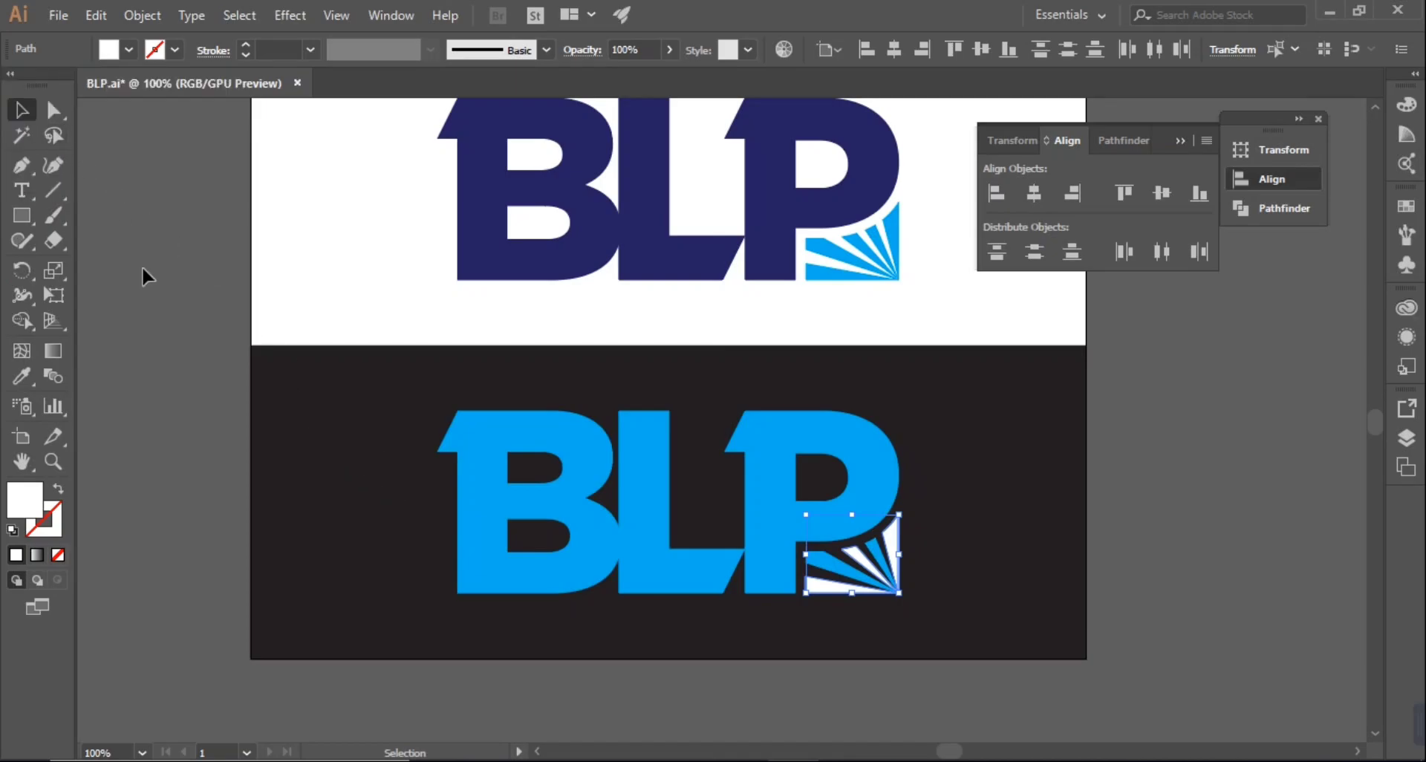
{"action": "left_click", "coordinate": [261, 353]}
Step: Ungroup the top BLP logo
{"action": "scroll", "coordinate": [920, 432], "scroll_direction": "up", "scroll_amount": 1}
{"action": "scroll", "coordinate": [920, 433], "scroll_direction": "up", "scroll_amount": 1}
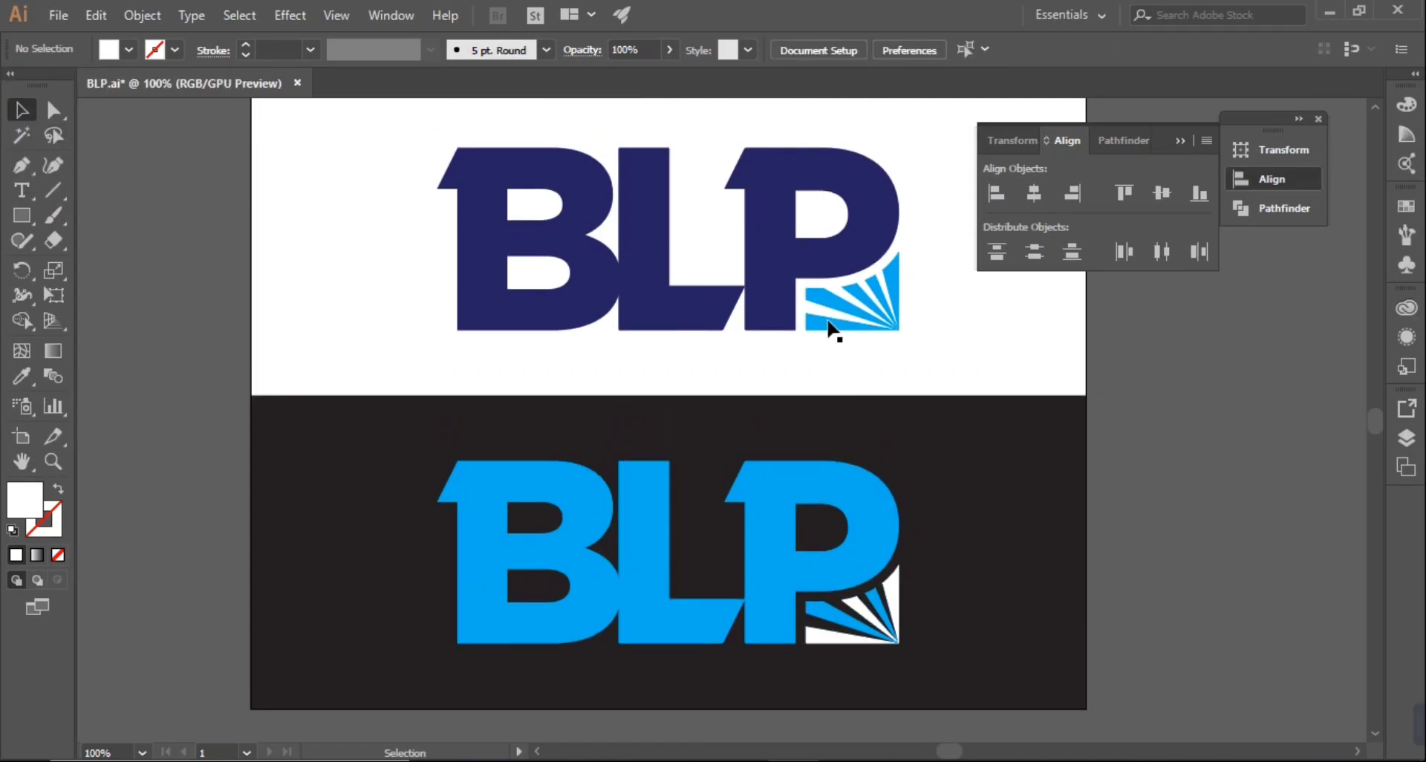
{"action": "left_click", "coordinate": [820, 327]}
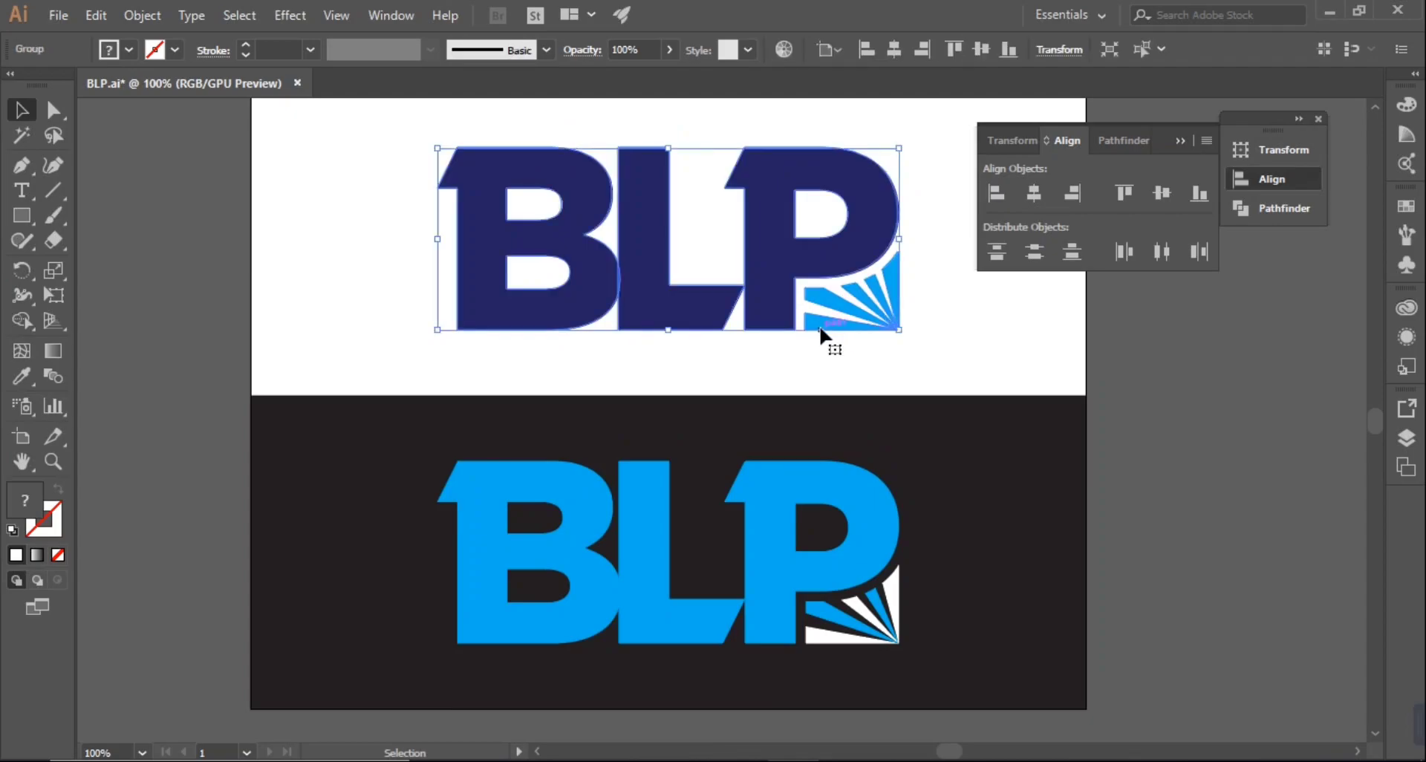
{"action": "right_click", "coordinate": [856, 309]}
{"action": "left_click", "coordinate": [955, 465]}
Step: Fill the whole top ray burst with a darker blue
{"action": "left_click", "coordinate": [953, 341]}
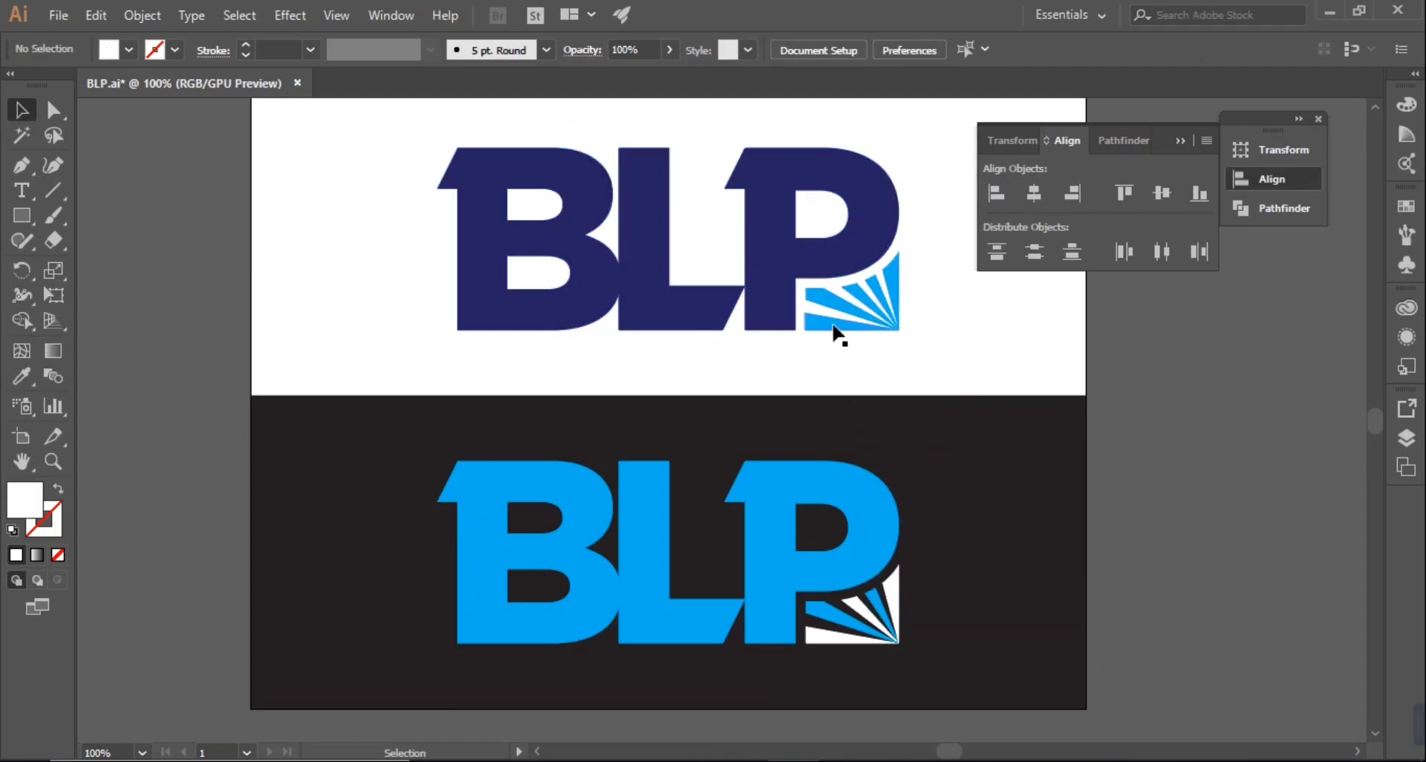
{"action": "left_click", "coordinate": [834, 327]}
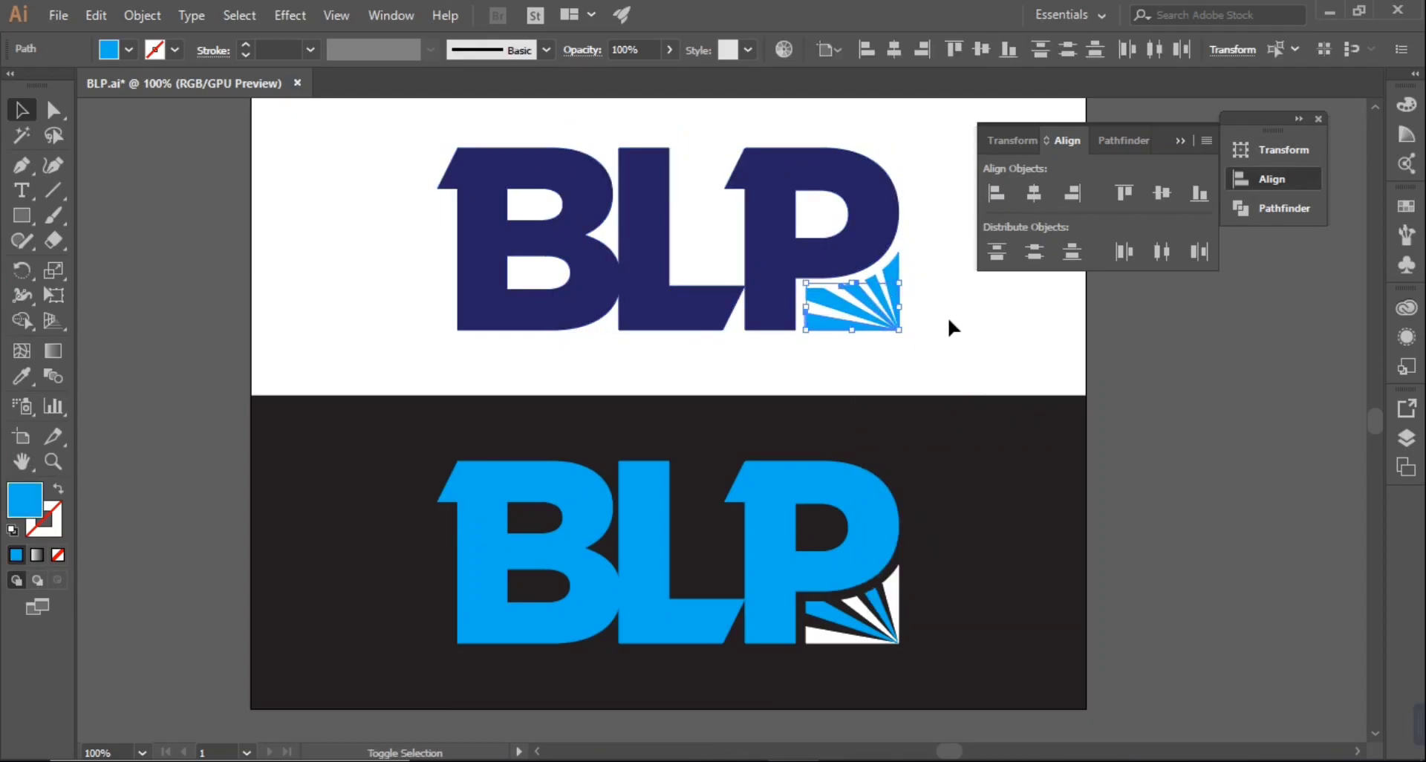
{"action": "left_click", "coordinate": [895, 281]}
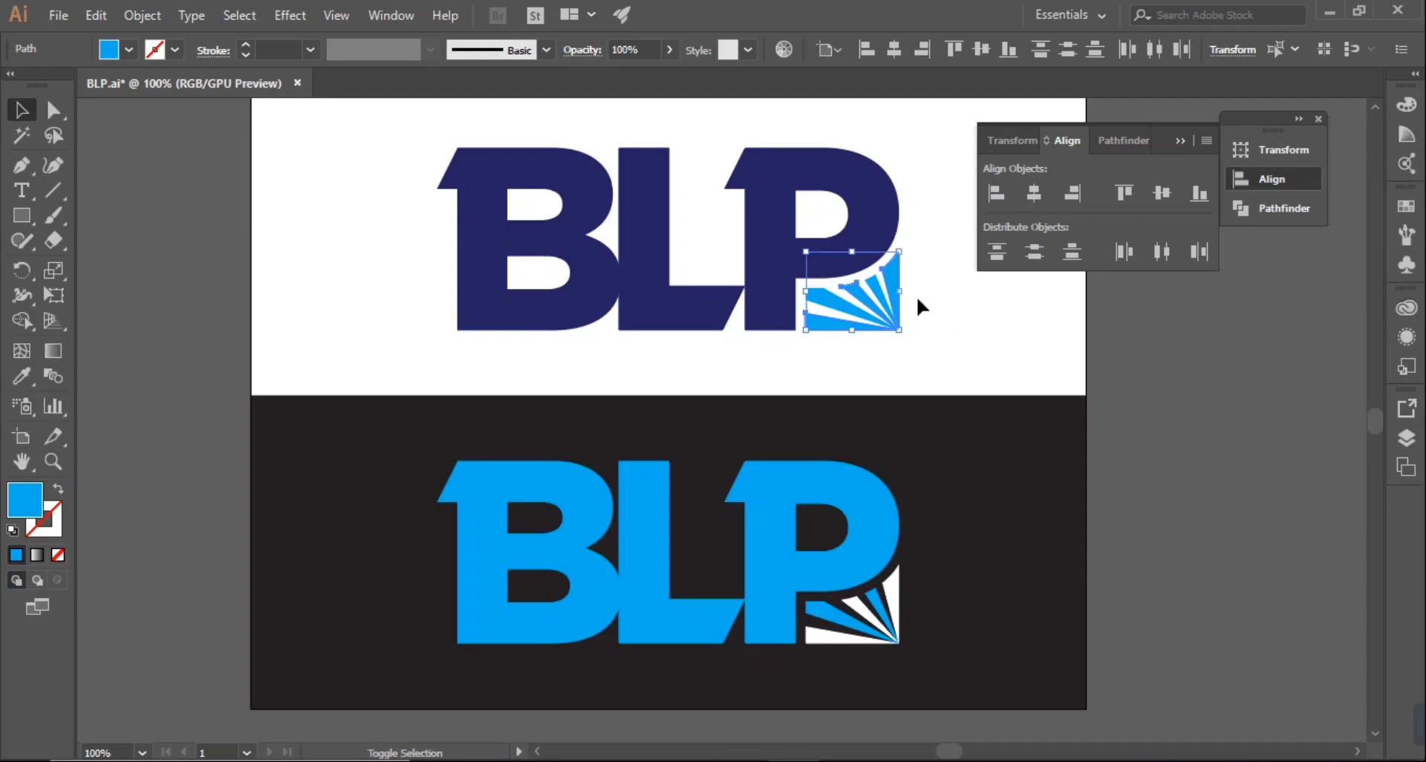
{"action": "left_click", "coordinate": [131, 49]}
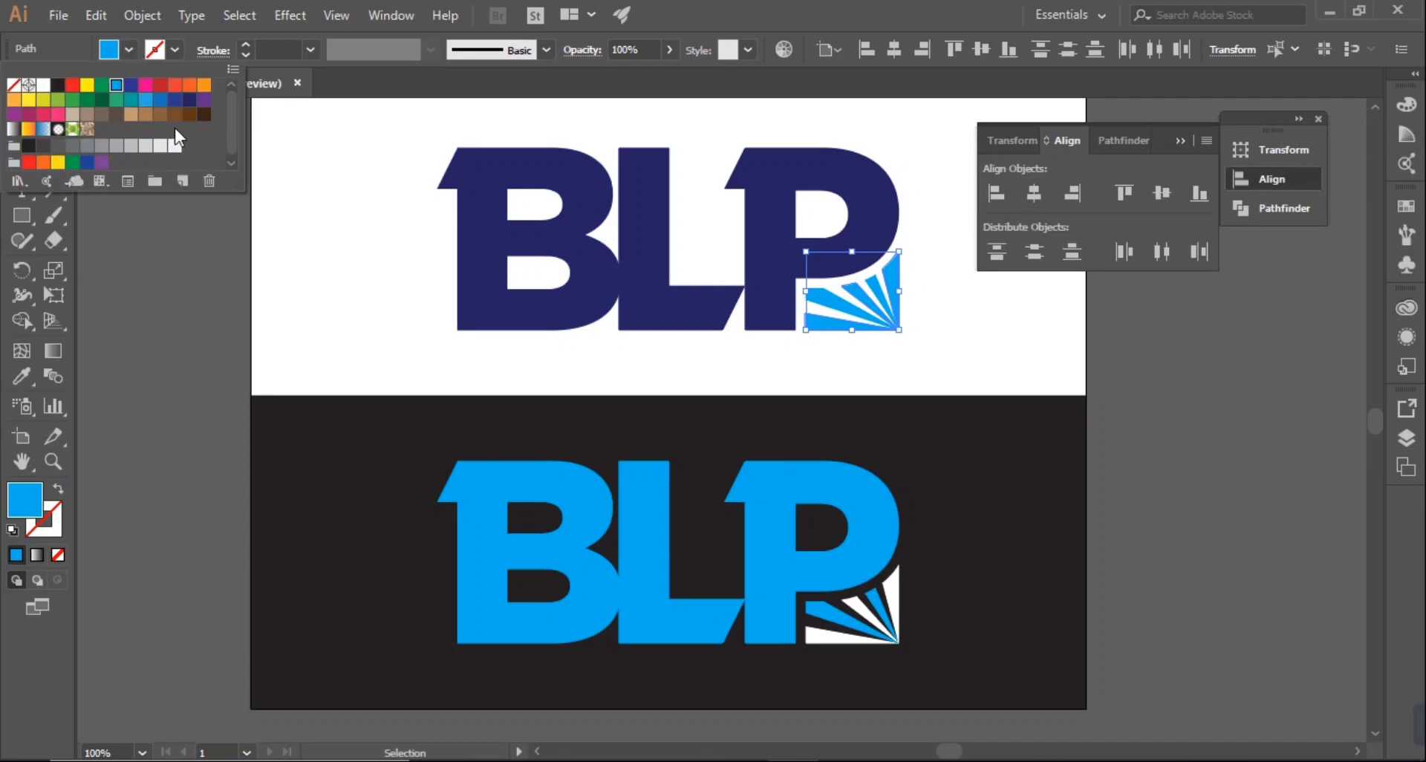
{"action": "left_click", "coordinate": [160, 103]}
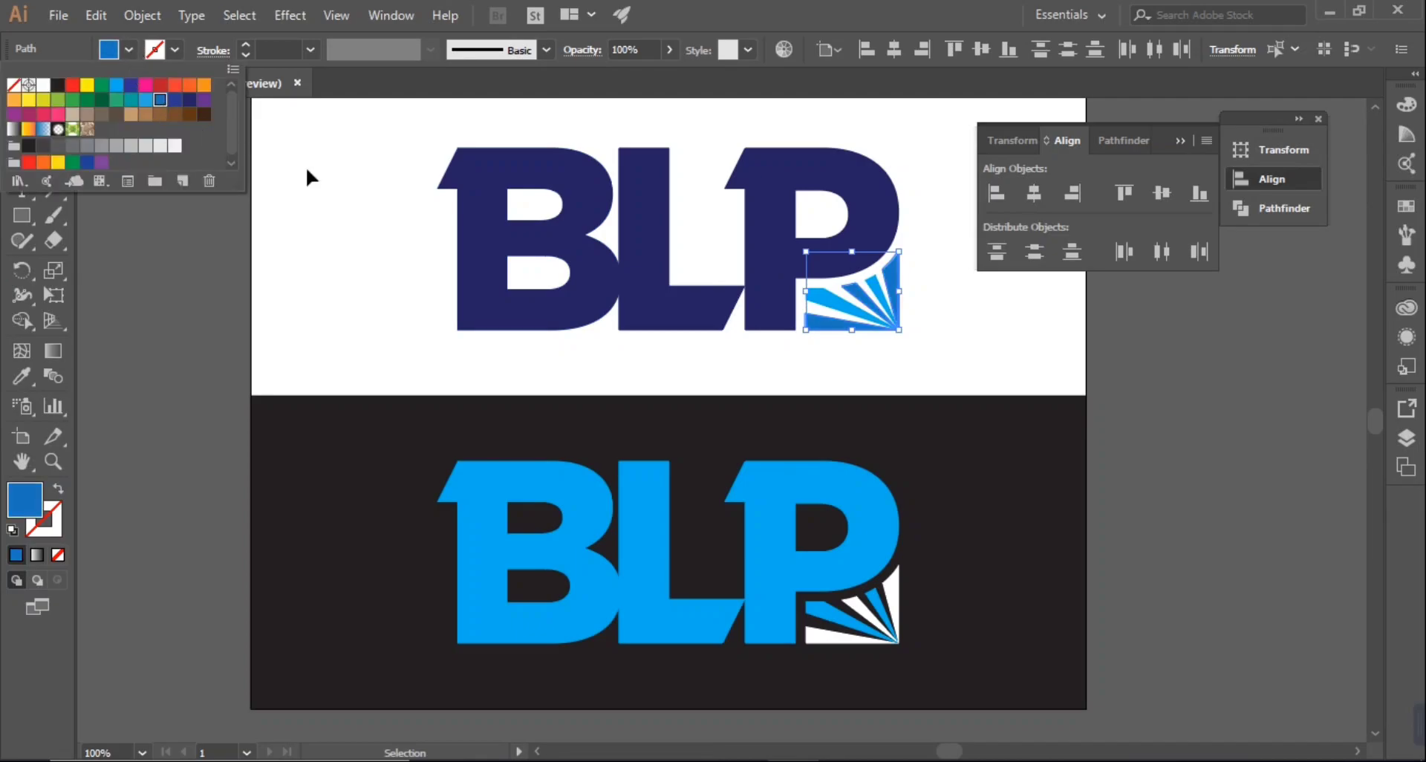
{"action": "left_click", "coordinate": [932, 326]}
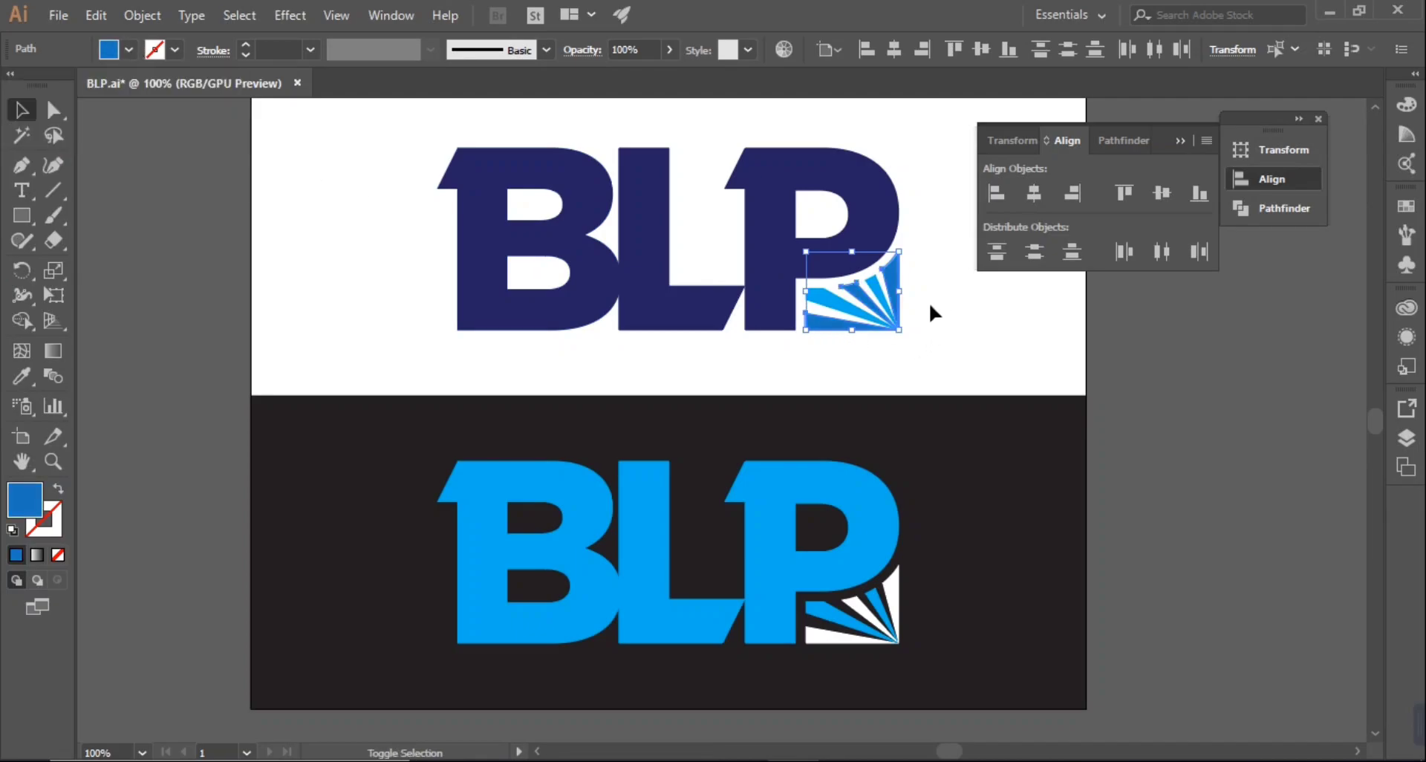
Step: Give some of the top rays the P's navy using the Eyedropper
{"action": "left_click_drag", "start_coordinate": [935, 300], "coordinate": [852, 348]}
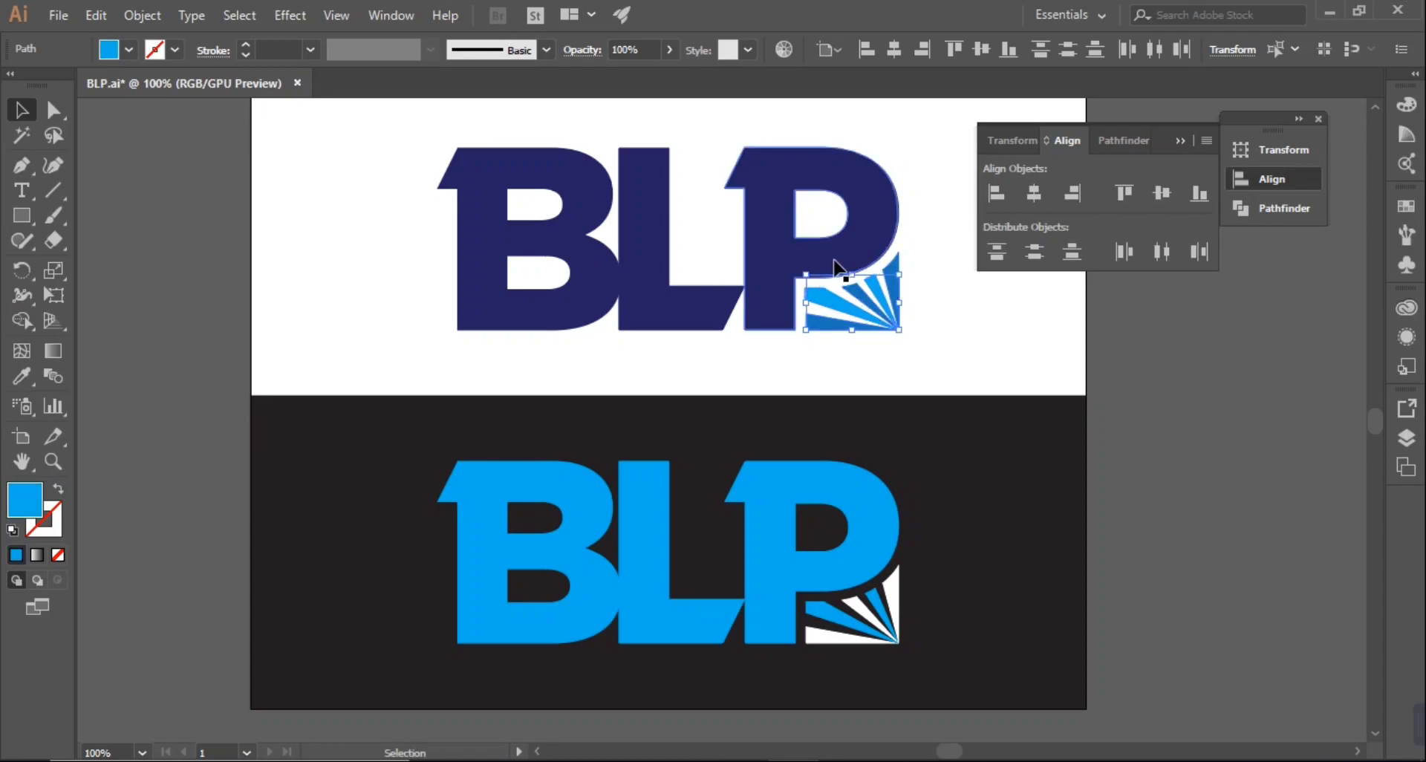
{"action": "key", "text": "i"}
{"action": "left_click", "coordinate": [780, 219]}
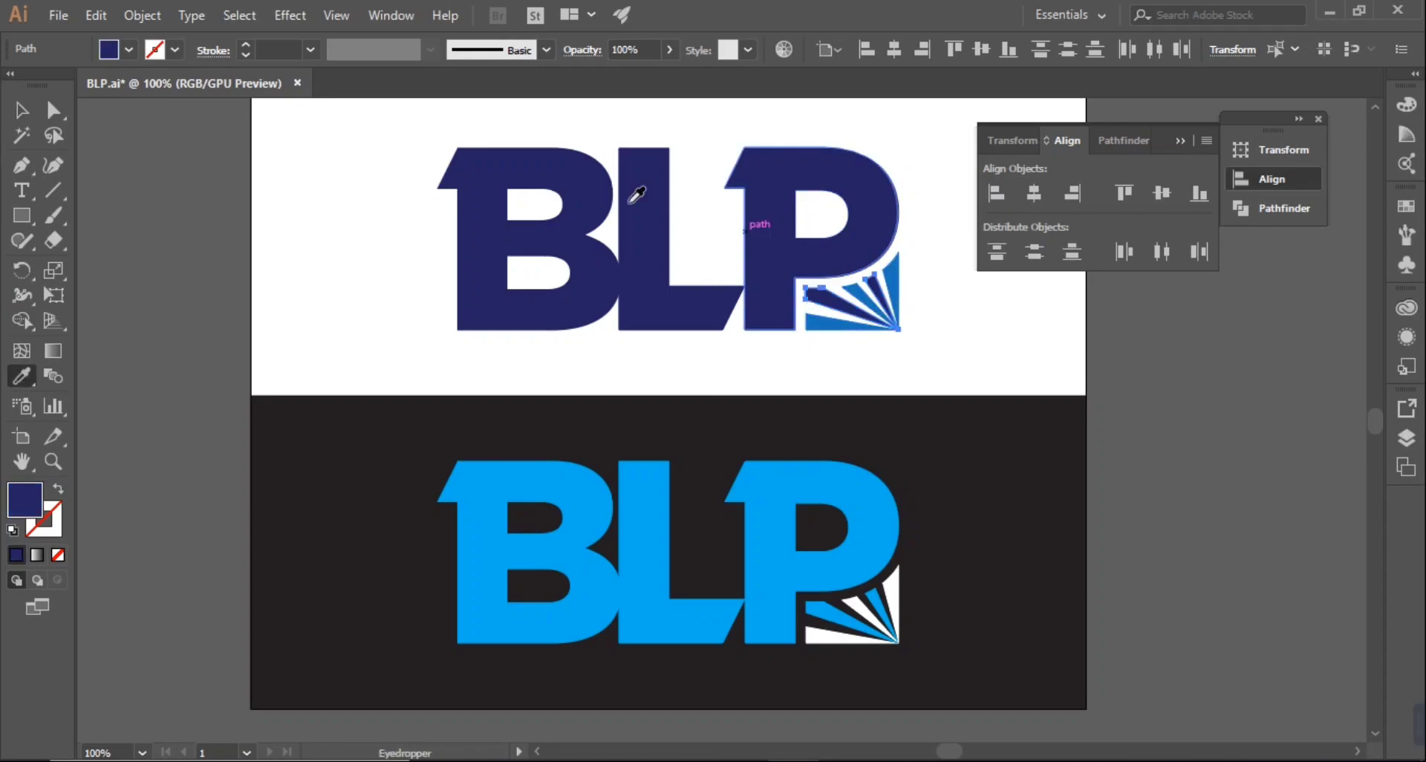
Step: Fill the top B, L and P letters with a brighter royal blue, then zoom in
{"action": "key", "text": "v"}
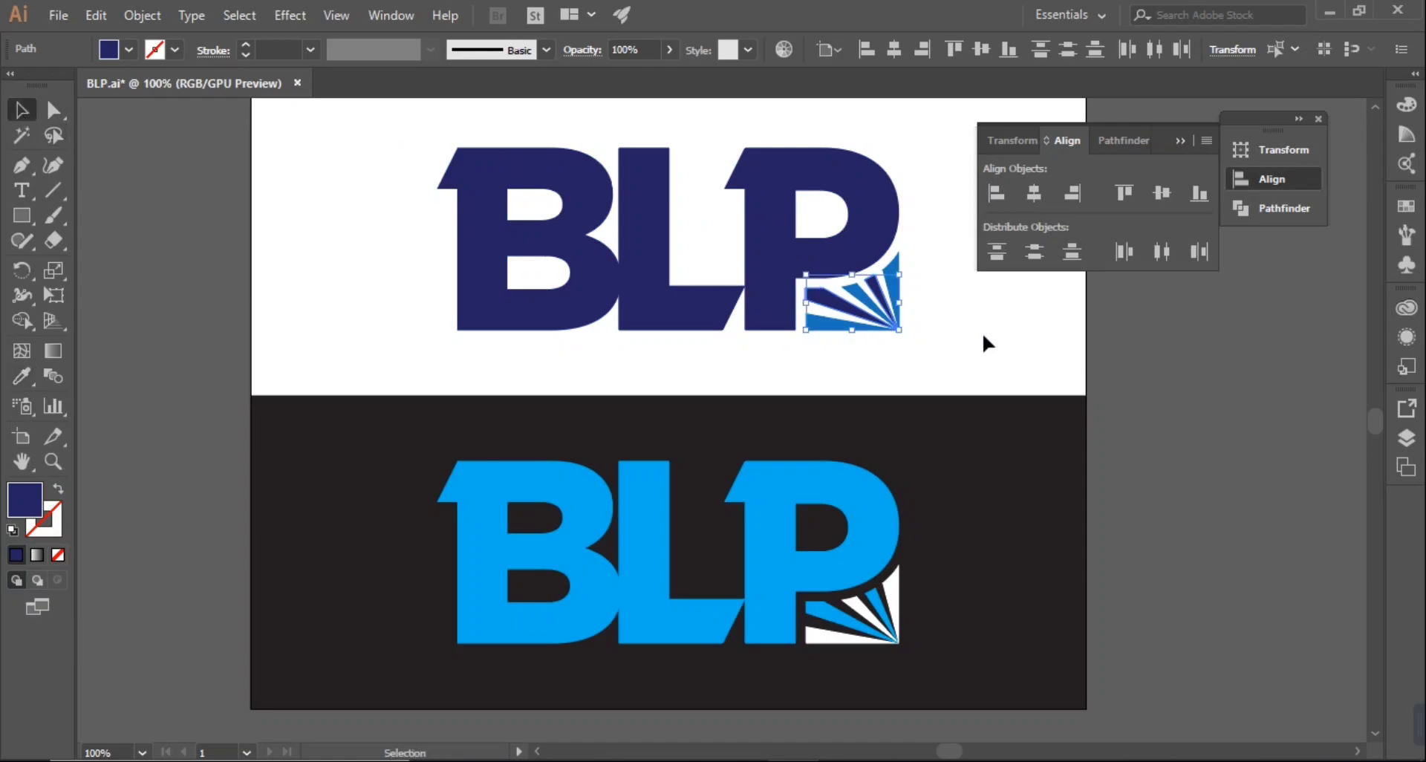
{"action": "left_click", "coordinate": [982, 334]}
{"action": "scroll", "coordinate": [941, 414], "scroll_direction": "up", "scroll_amount": 2}
{"action": "scroll", "coordinate": [938, 408], "scroll_direction": "up", "scroll_amount": 1}
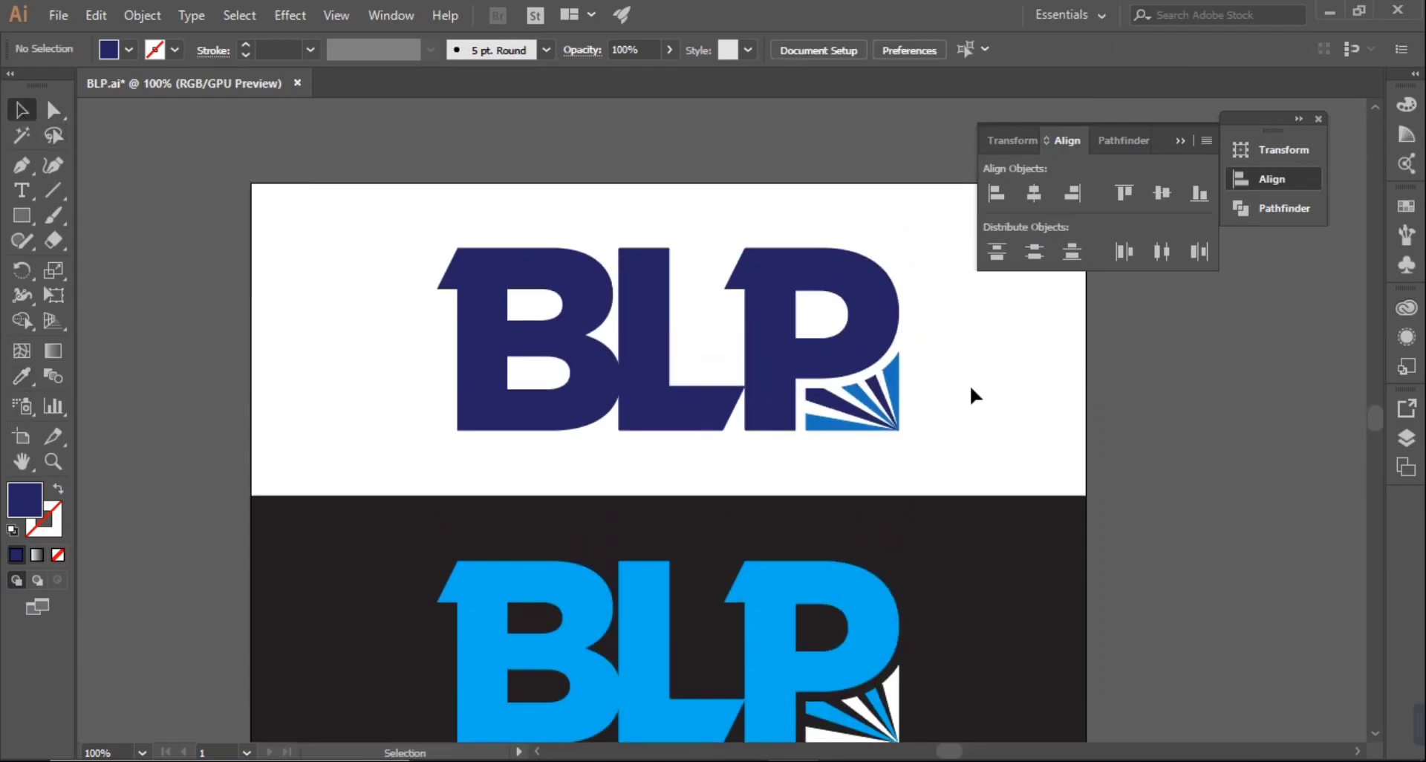
{"action": "scroll", "coordinate": [969, 394], "scroll_direction": "down", "scroll_amount": 3}
{"action": "scroll", "coordinate": [969, 394], "scroll_direction": "down", "scroll_amount": 3}
{"action": "scroll", "coordinate": [969, 394], "scroll_direction": "up", "scroll_amount": 5}
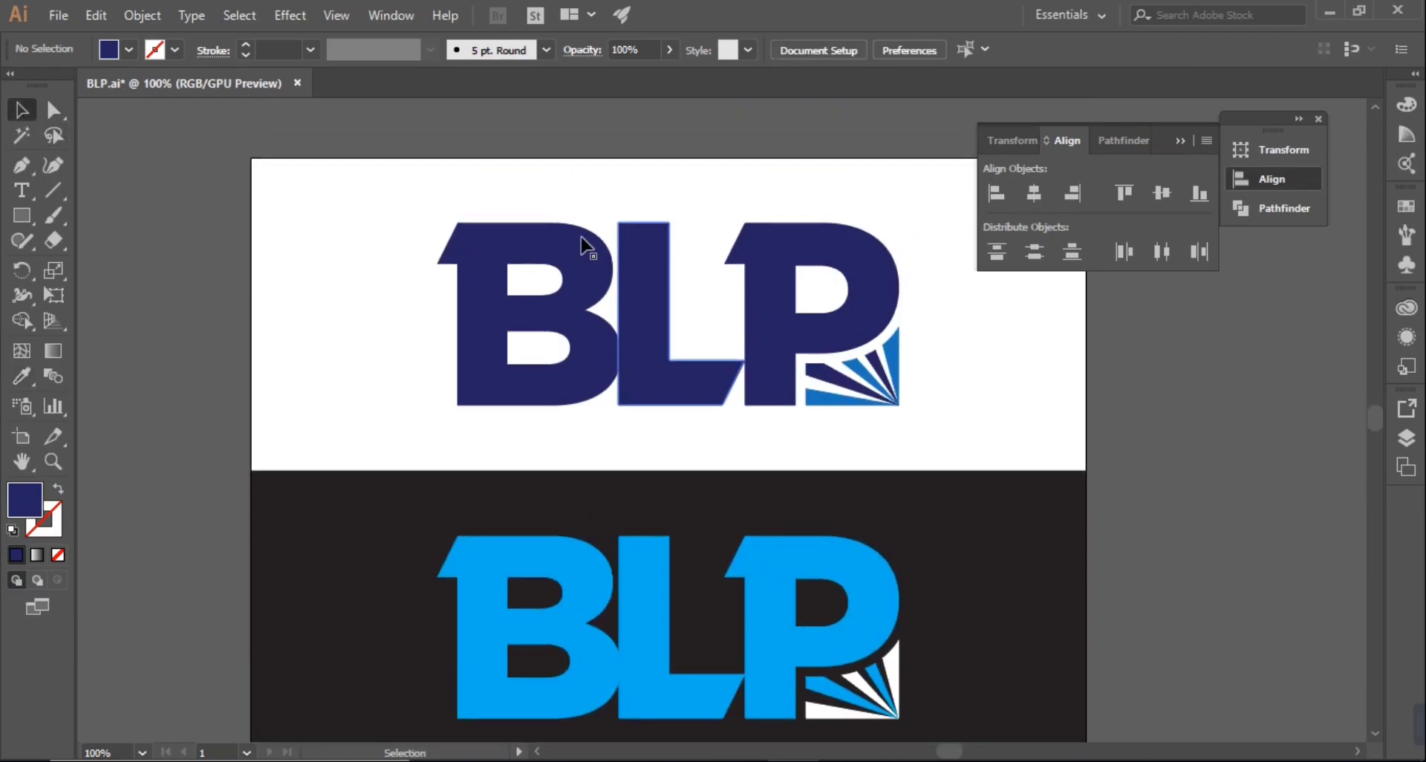
{"action": "left_click_drag", "start_coordinate": [613, 181], "coordinate": [795, 305]}
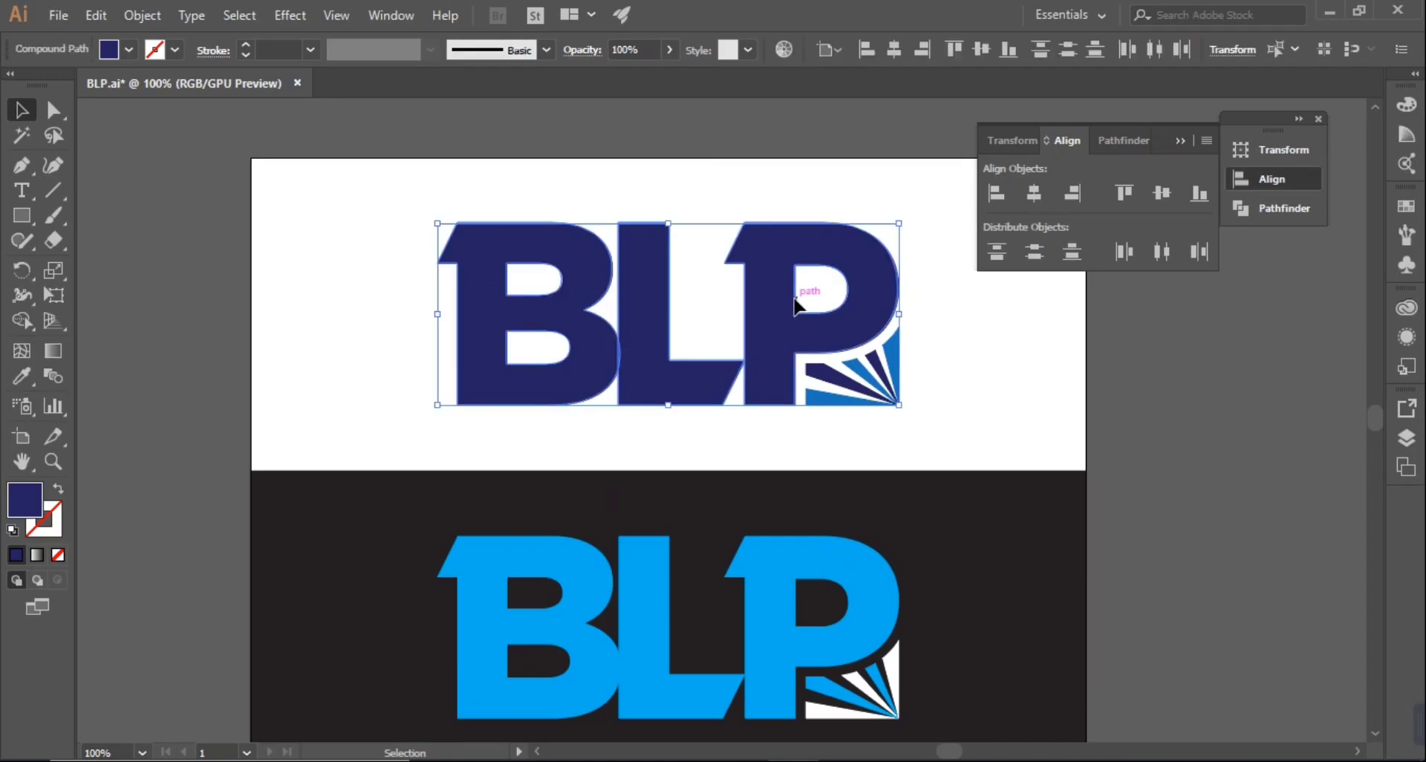
{"action": "left_click", "coordinate": [129, 50]}
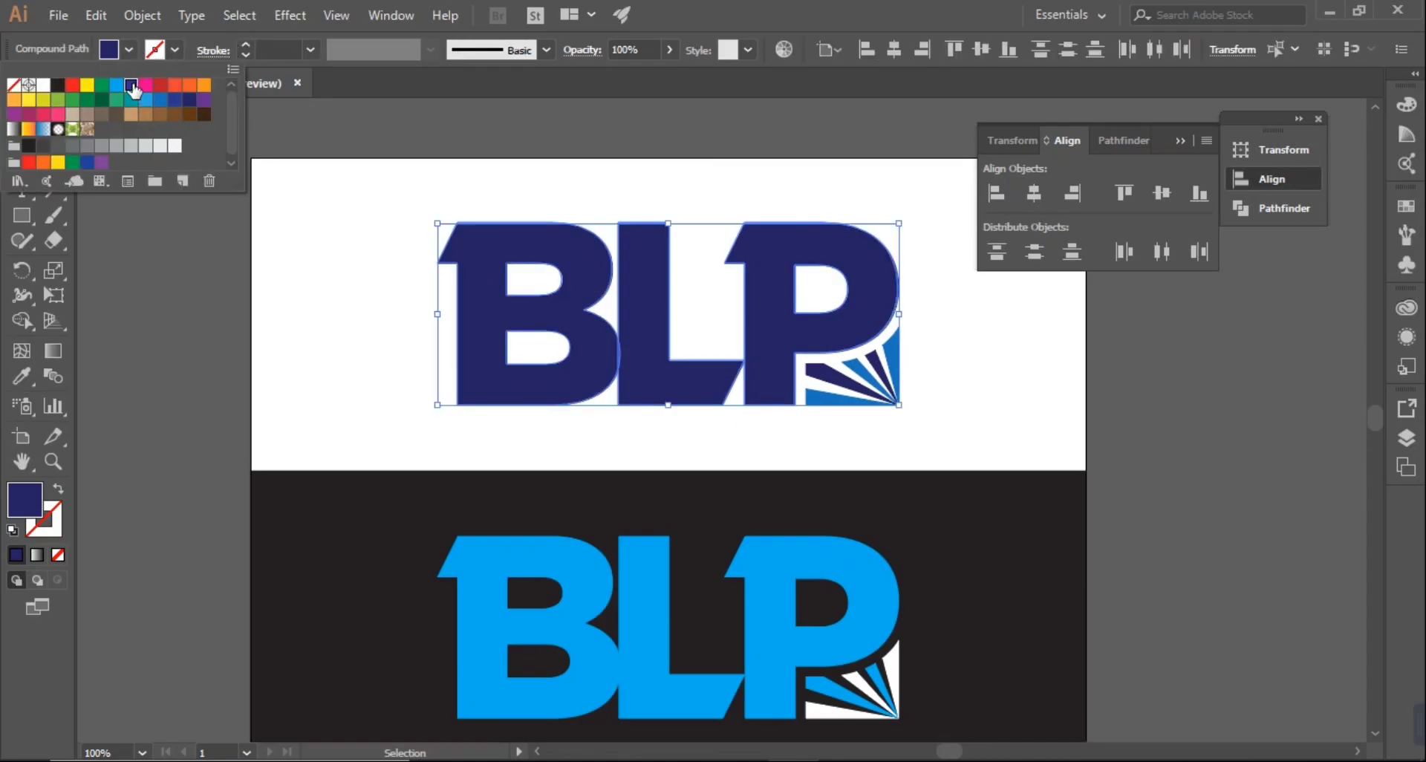
{"action": "left_click", "coordinate": [131, 84]}
{"action": "left_click", "coordinate": [1026, 393]}
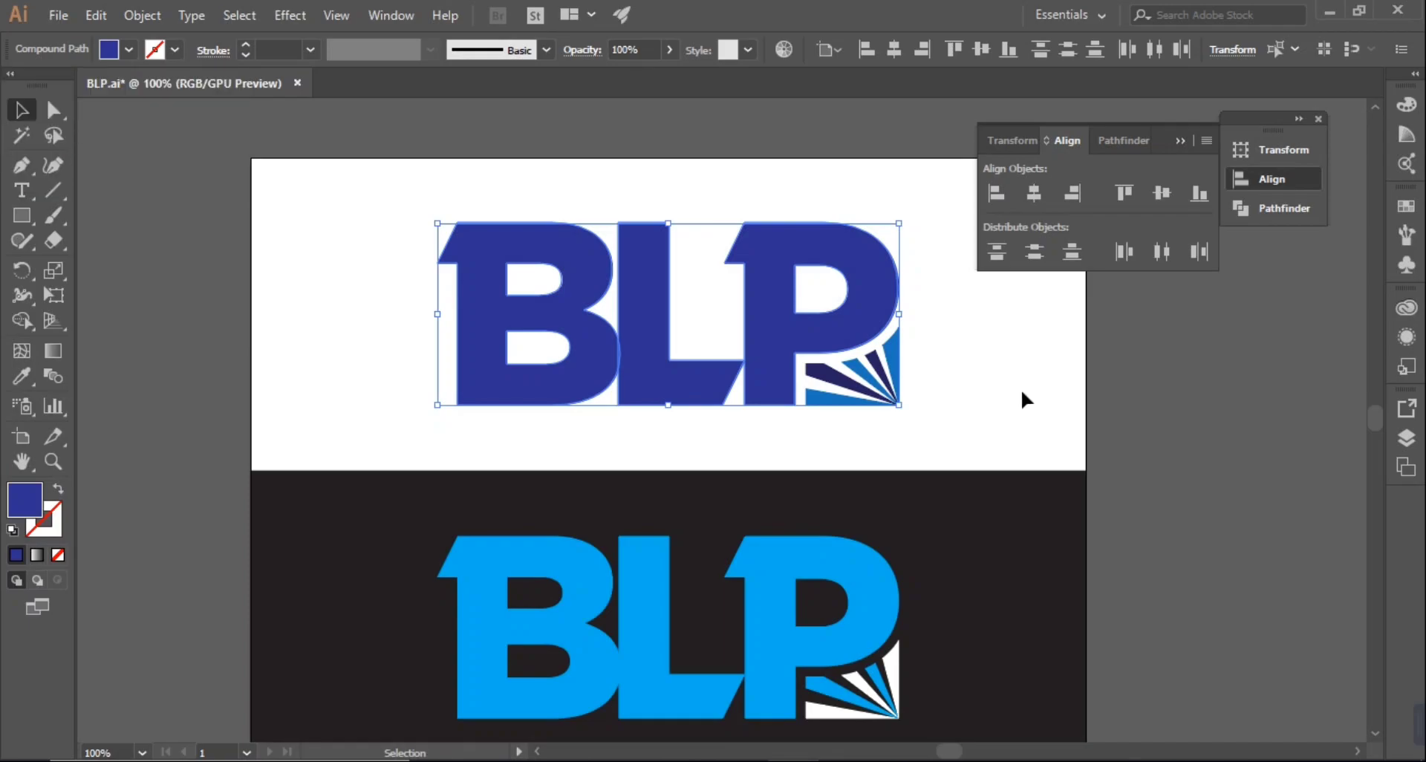
{"action": "left_click", "coordinate": [1021, 393]}
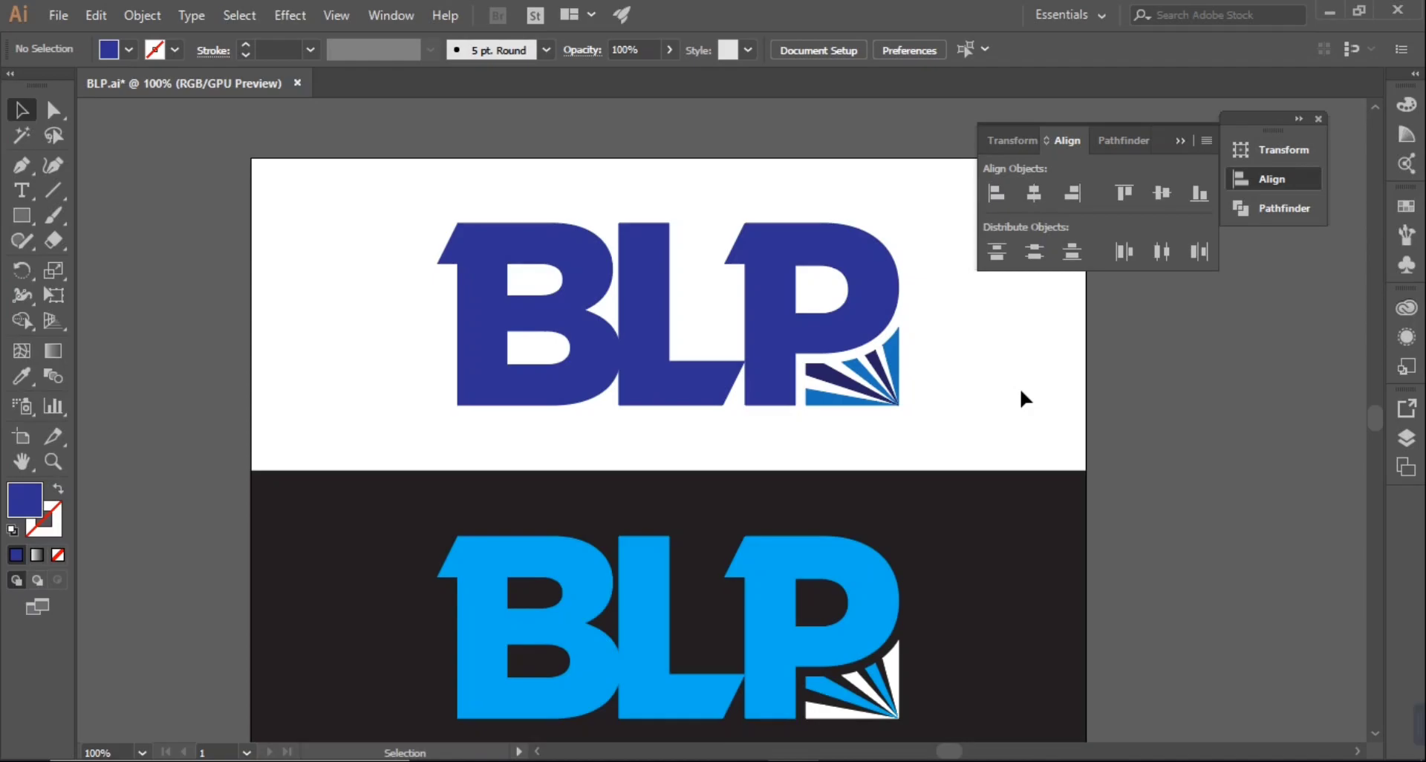
{"action": "key", "text": "ctrl+equal"}
Step: Fill two fan blades beside the top P with navy
{"action": "scroll", "coordinate": [1040, 401], "scroll_direction": "up", "scroll_amount": 1}
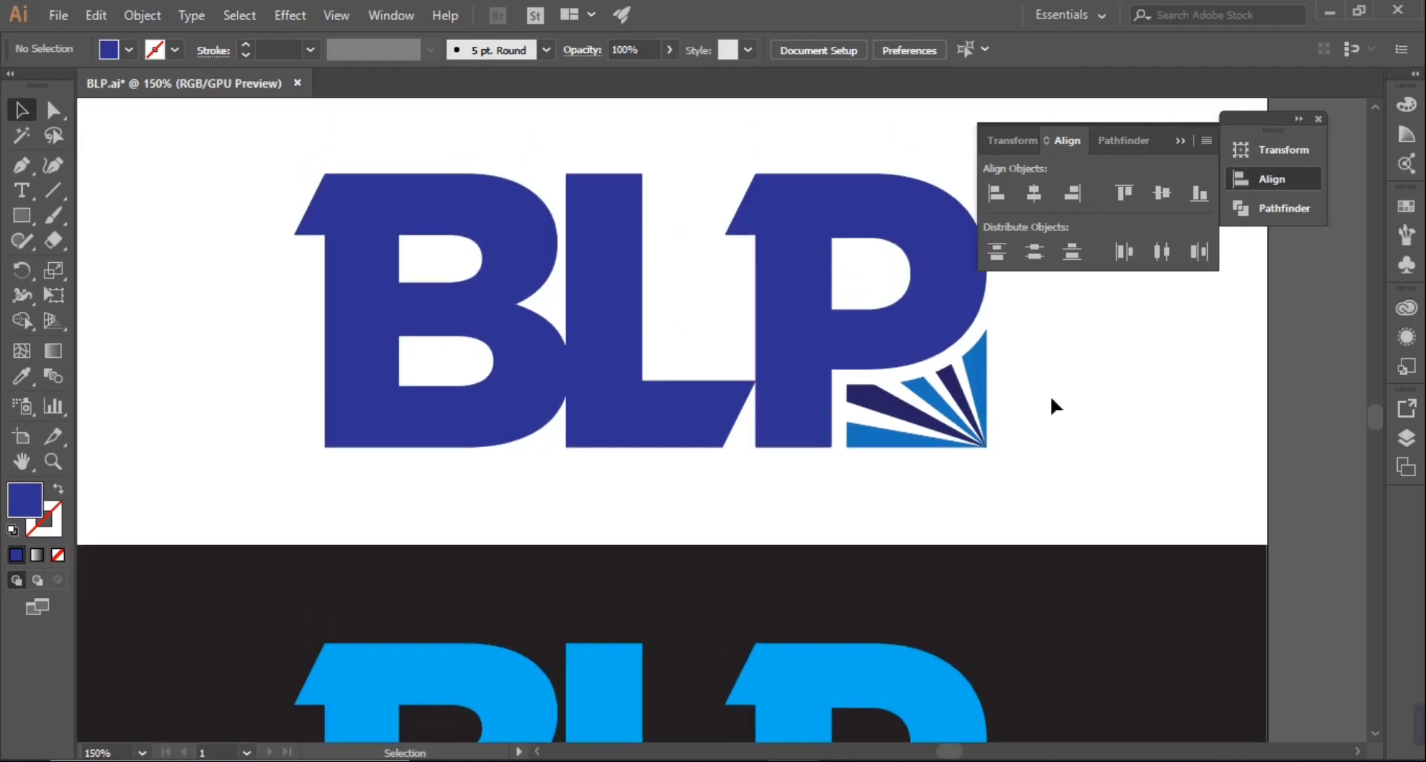
{"action": "left_click", "coordinate": [907, 413]}
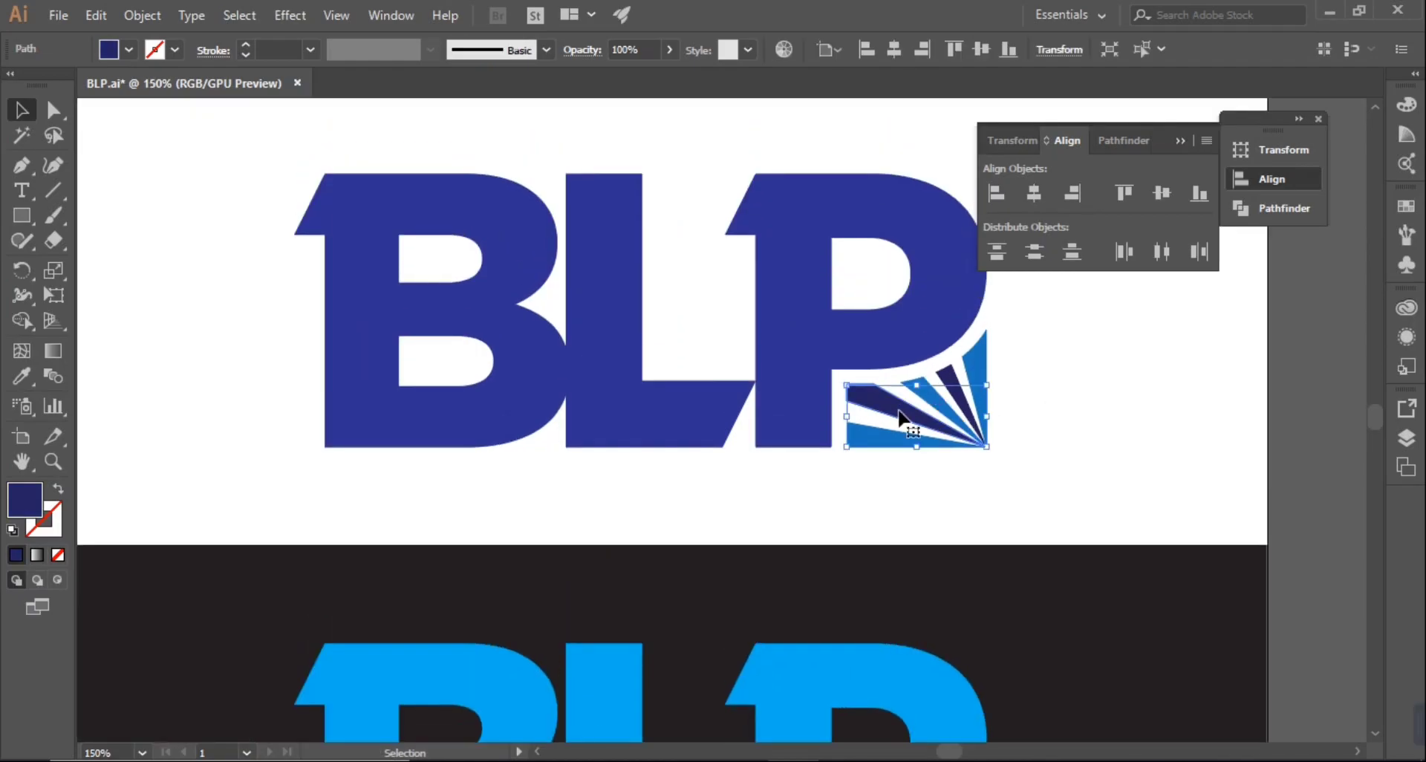
{"action": "left_click", "coordinate": [958, 379], "text": "shift"}
{"action": "left_click", "coordinate": [129, 52]}
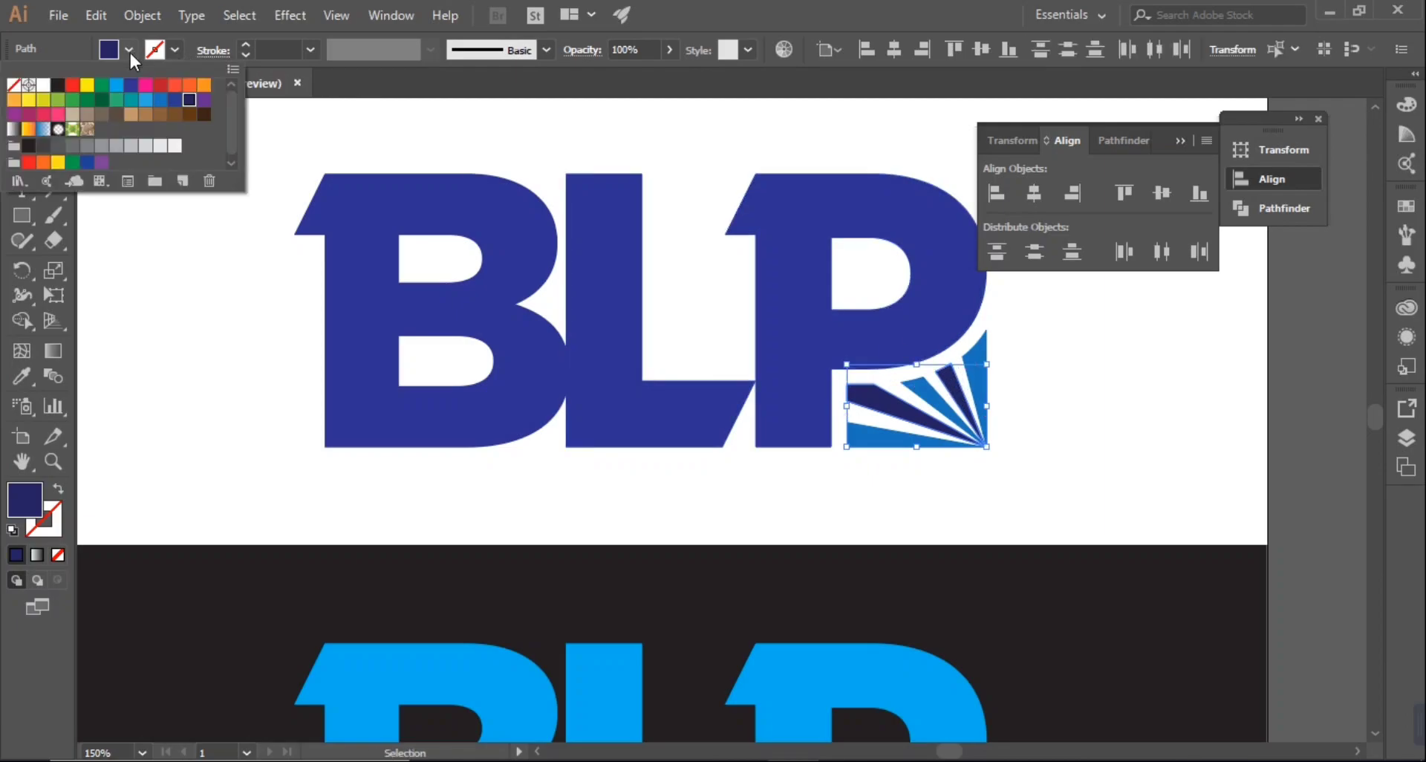
{"action": "left_click", "coordinate": [161, 100]}
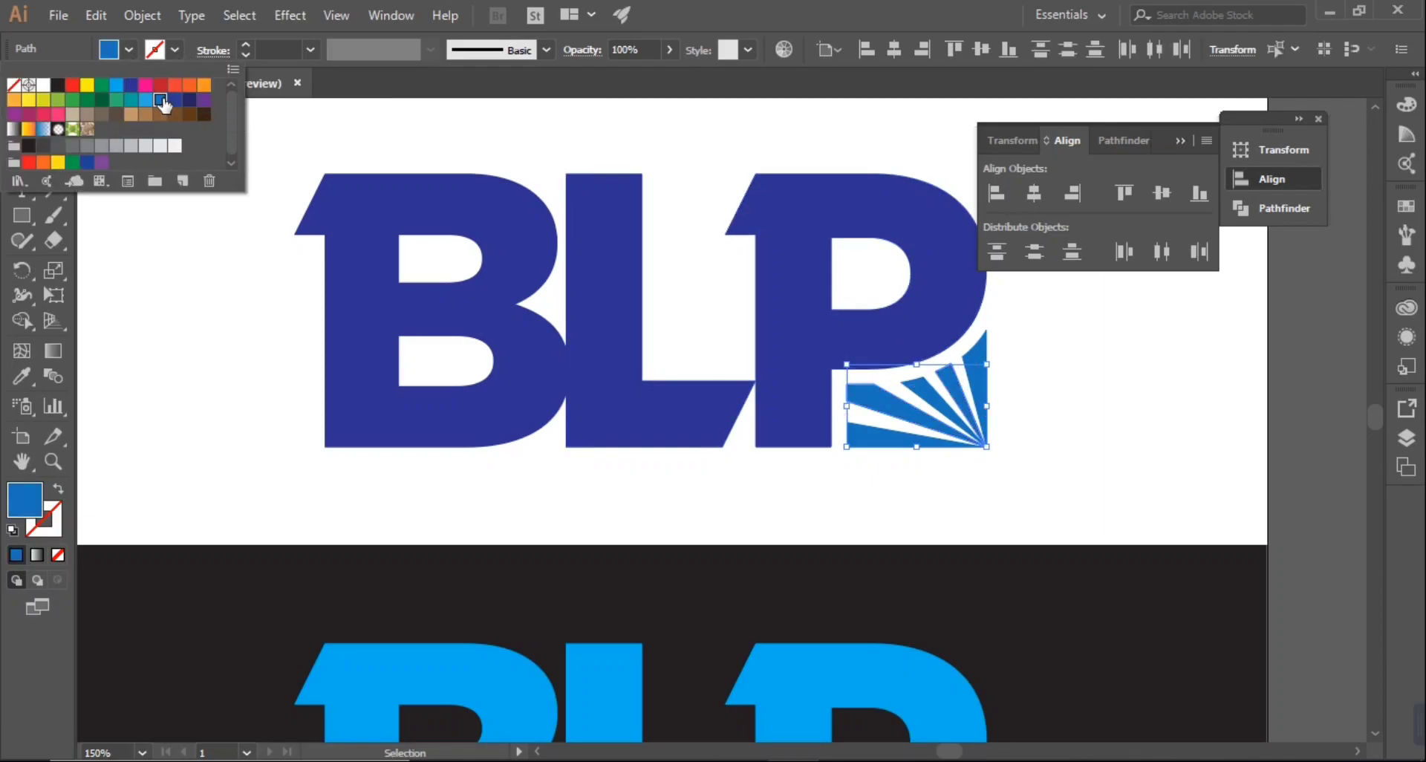
{"action": "left_click", "coordinate": [133, 86]}
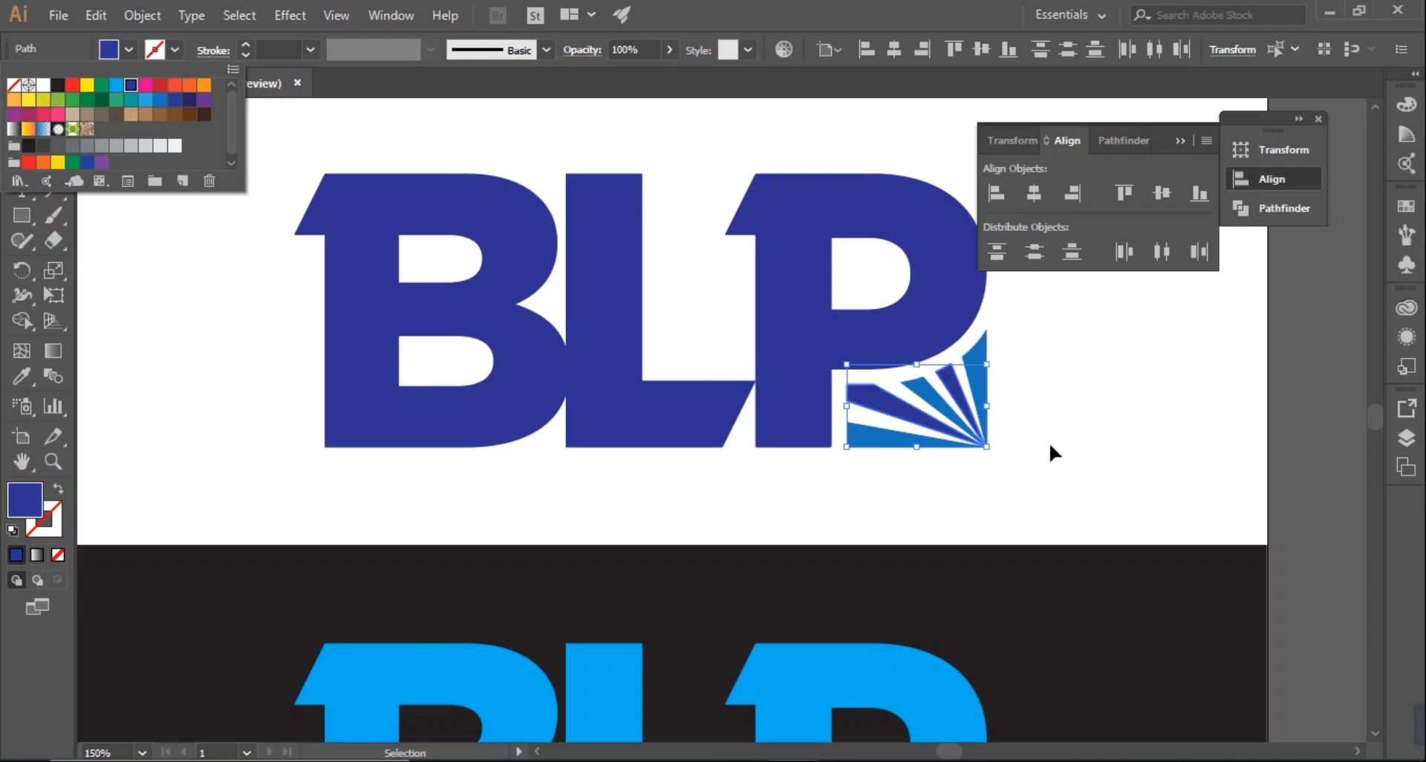
{"action": "left_click", "coordinate": [1091, 409]}
{"action": "left_click", "coordinate": [1090, 409]}
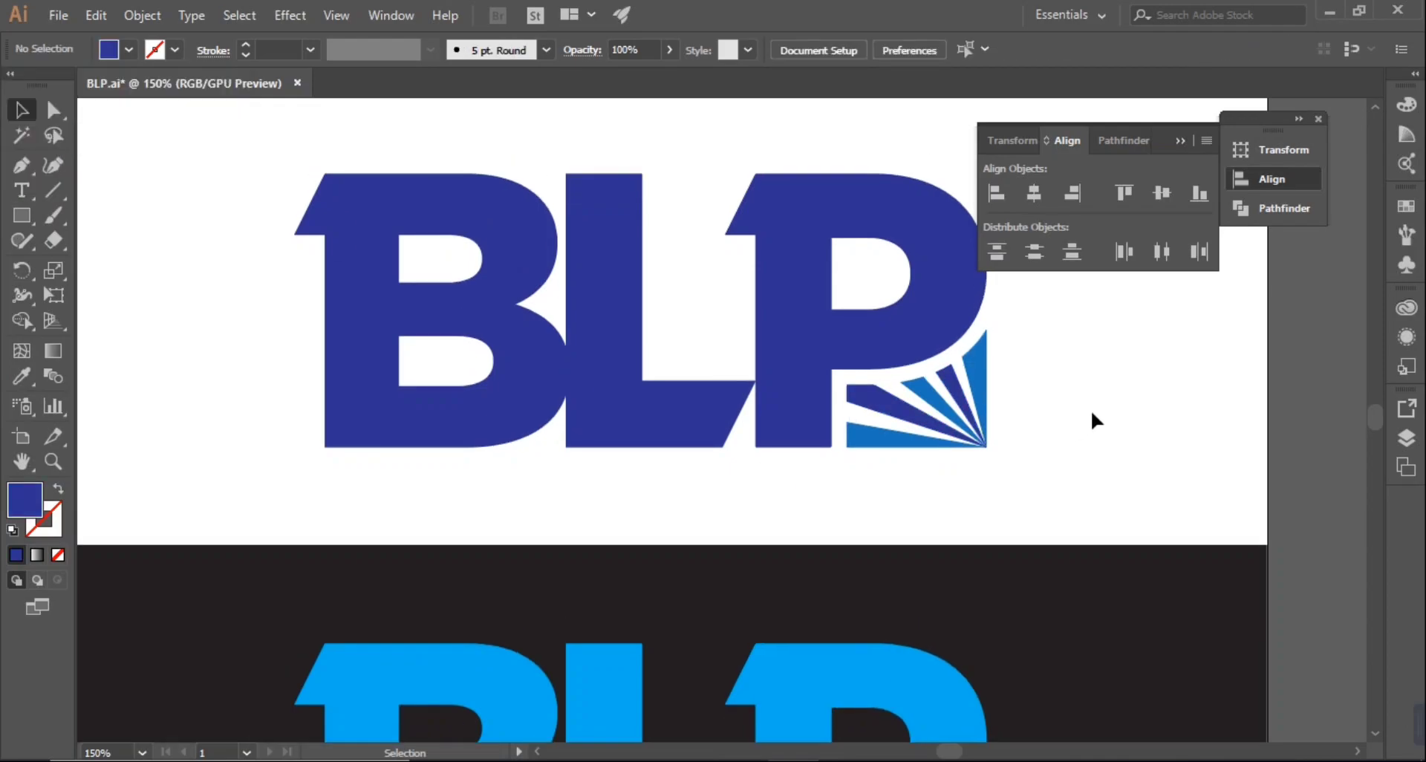
{"action": "scroll", "coordinate": [1091, 408], "scroll_direction": "down", "scroll_amount": 3}
Step: Fill the remaining fan blades, including the top one, with darker navy
{"action": "left_click_drag", "start_coordinate": [919, 353], "coordinate": [958, 327]}
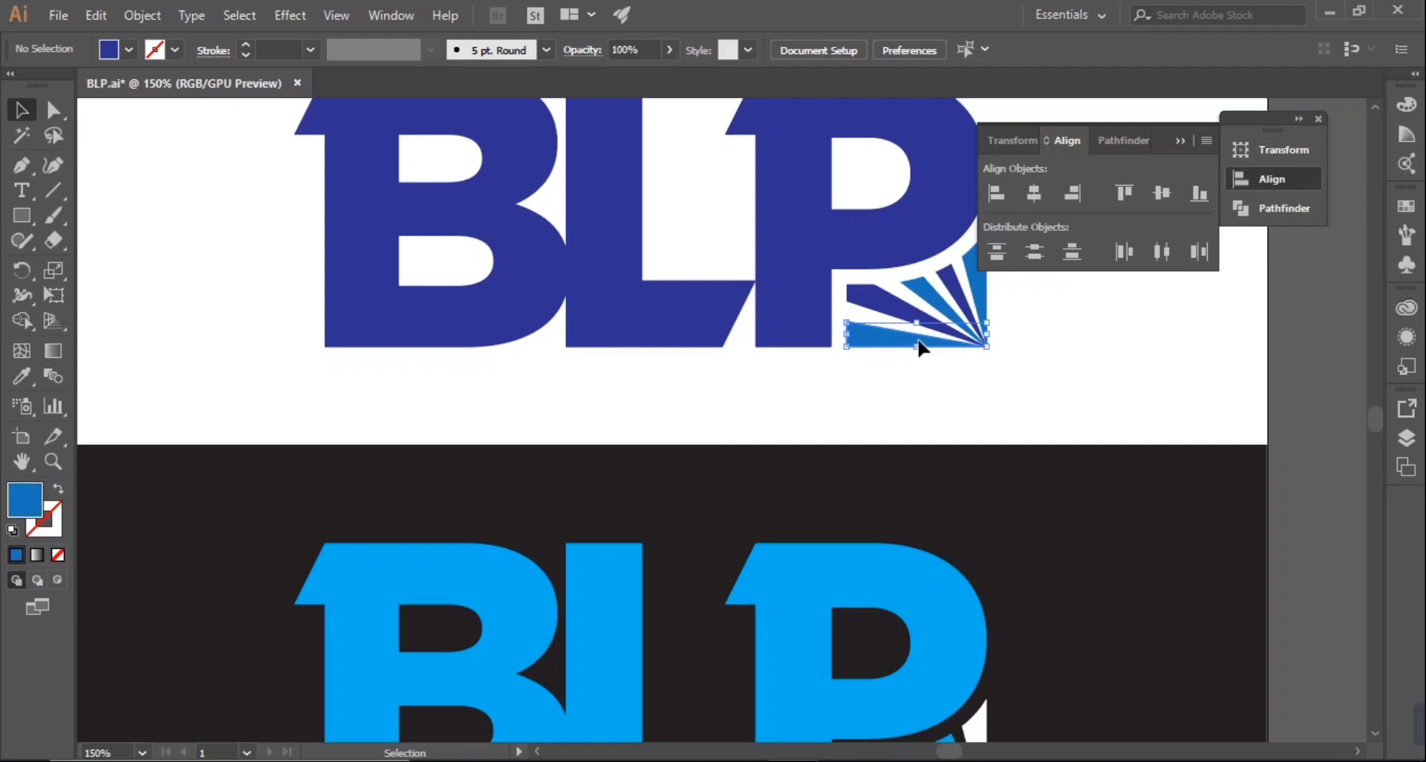
{"action": "left_click", "coordinate": [914, 297], "text": "shift"}
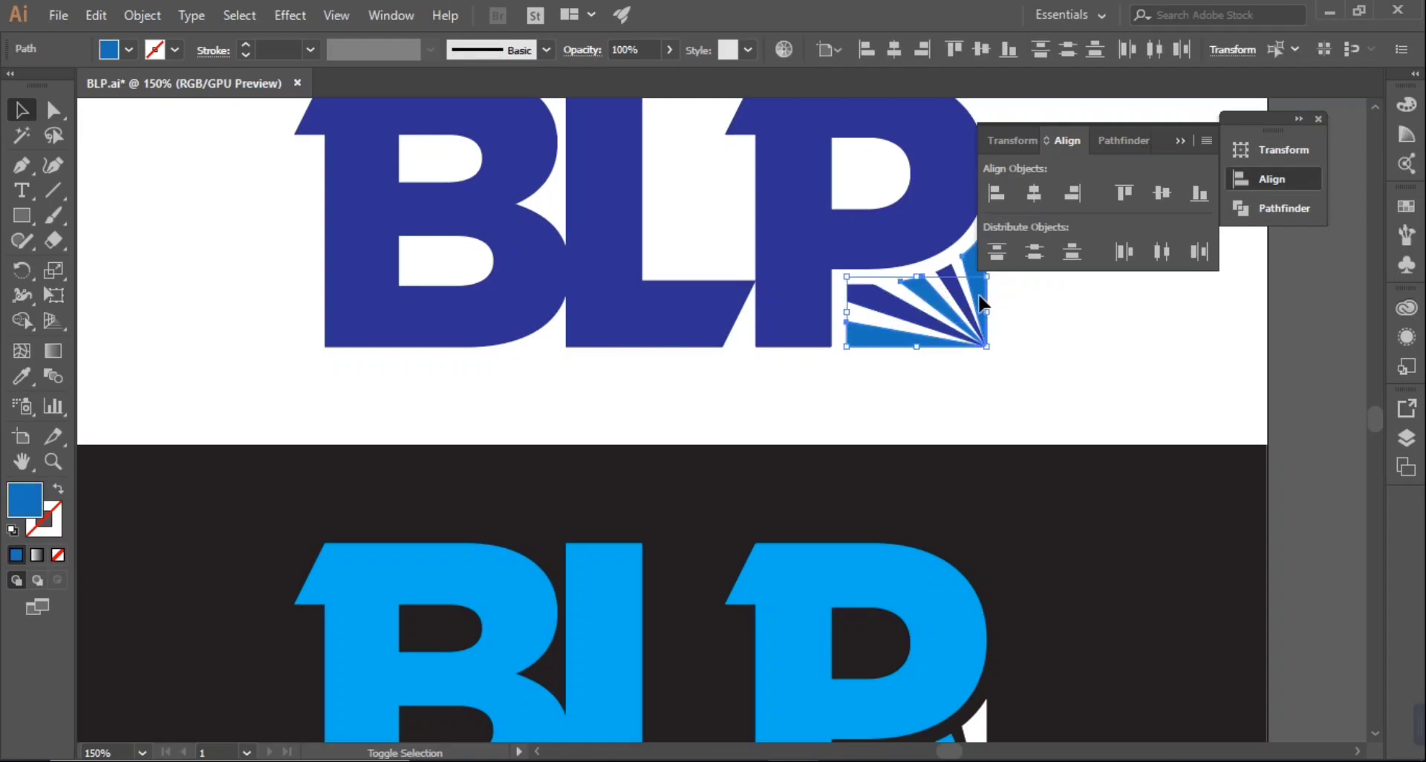
{"action": "left_click", "coordinate": [972, 256], "text": "shift"}
{"action": "left_click", "coordinate": [131, 51]}
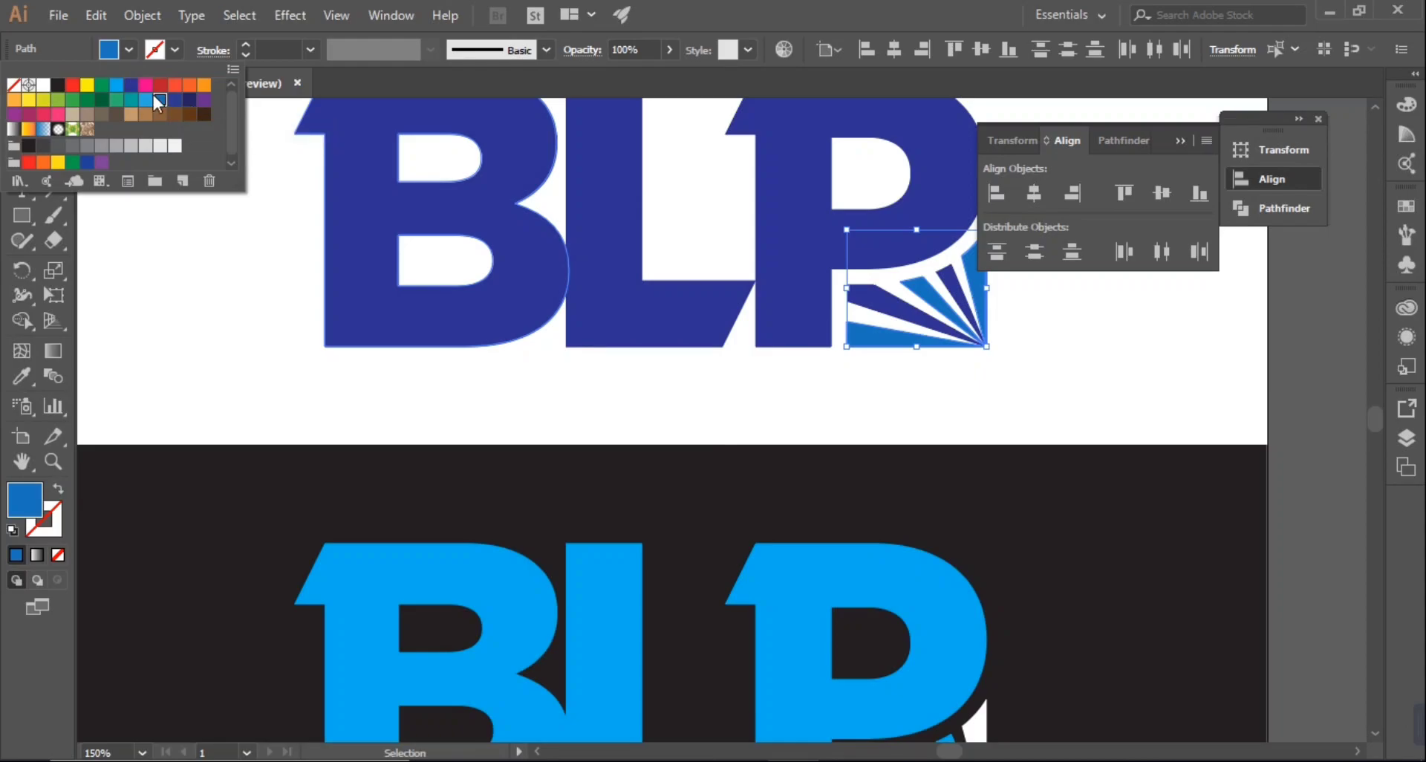
{"action": "left_click", "coordinate": [132, 85]}
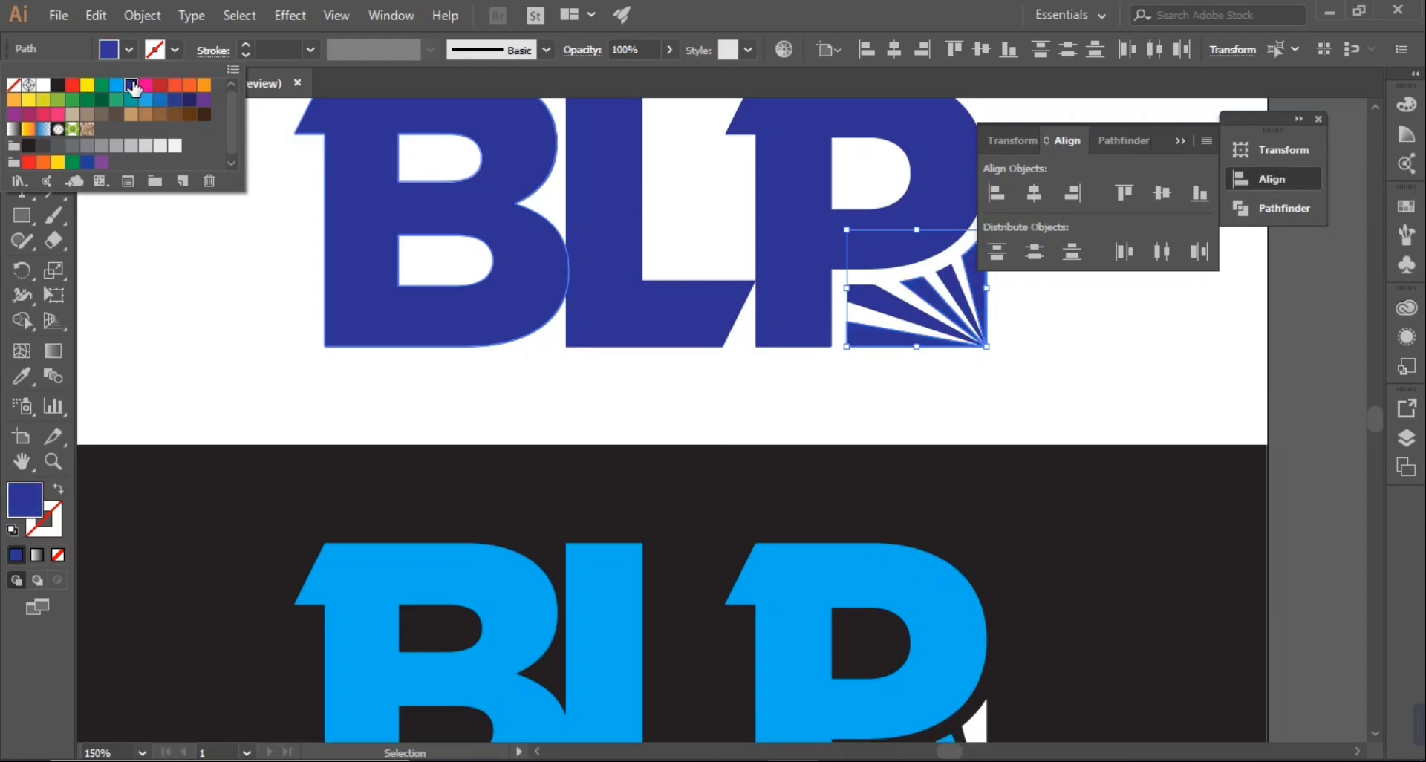
{"action": "left_click", "coordinate": [190, 100]}
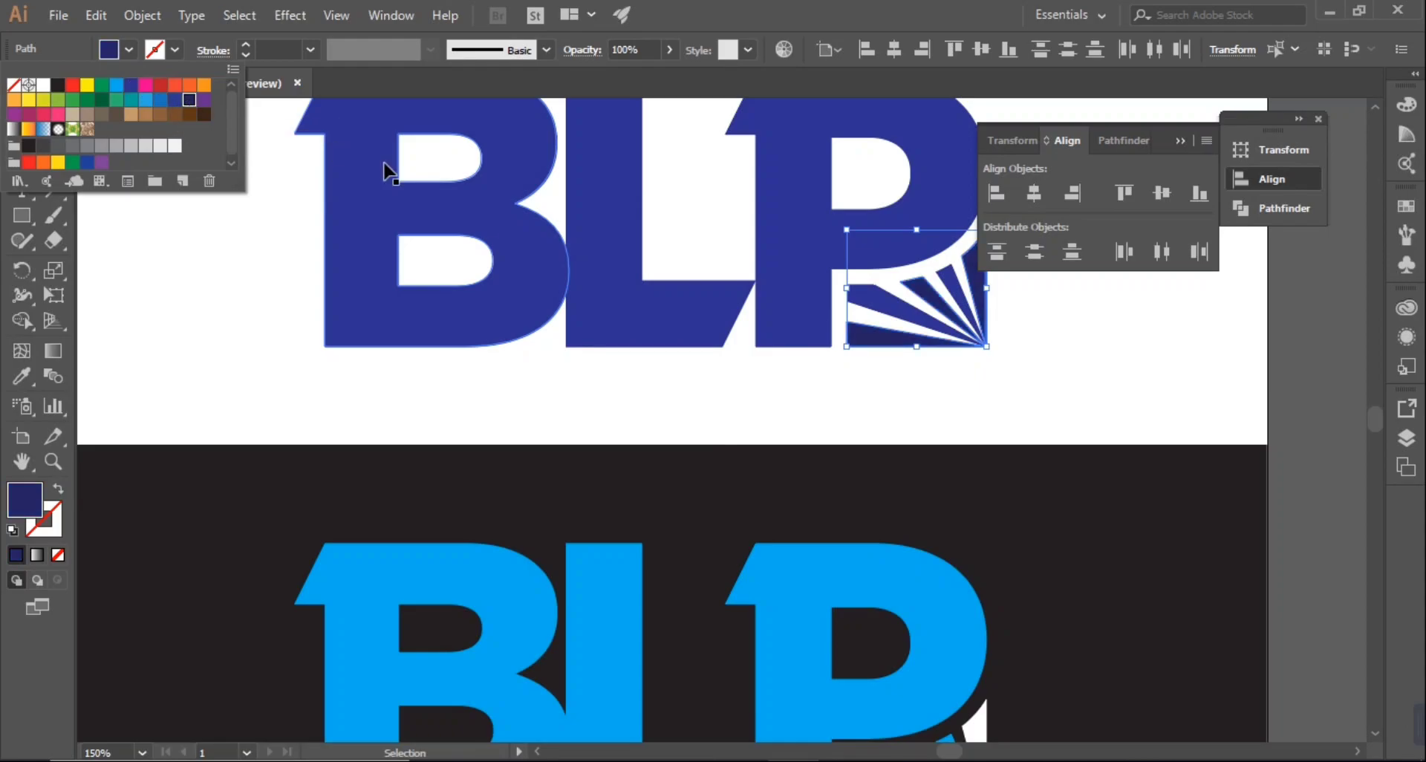
{"action": "left_click", "coordinate": [1063, 346]}
{"action": "left_click", "coordinate": [1066, 346]}
{"action": "scroll", "coordinate": [1067, 347], "scroll_direction": "up", "scroll_amount": 2}
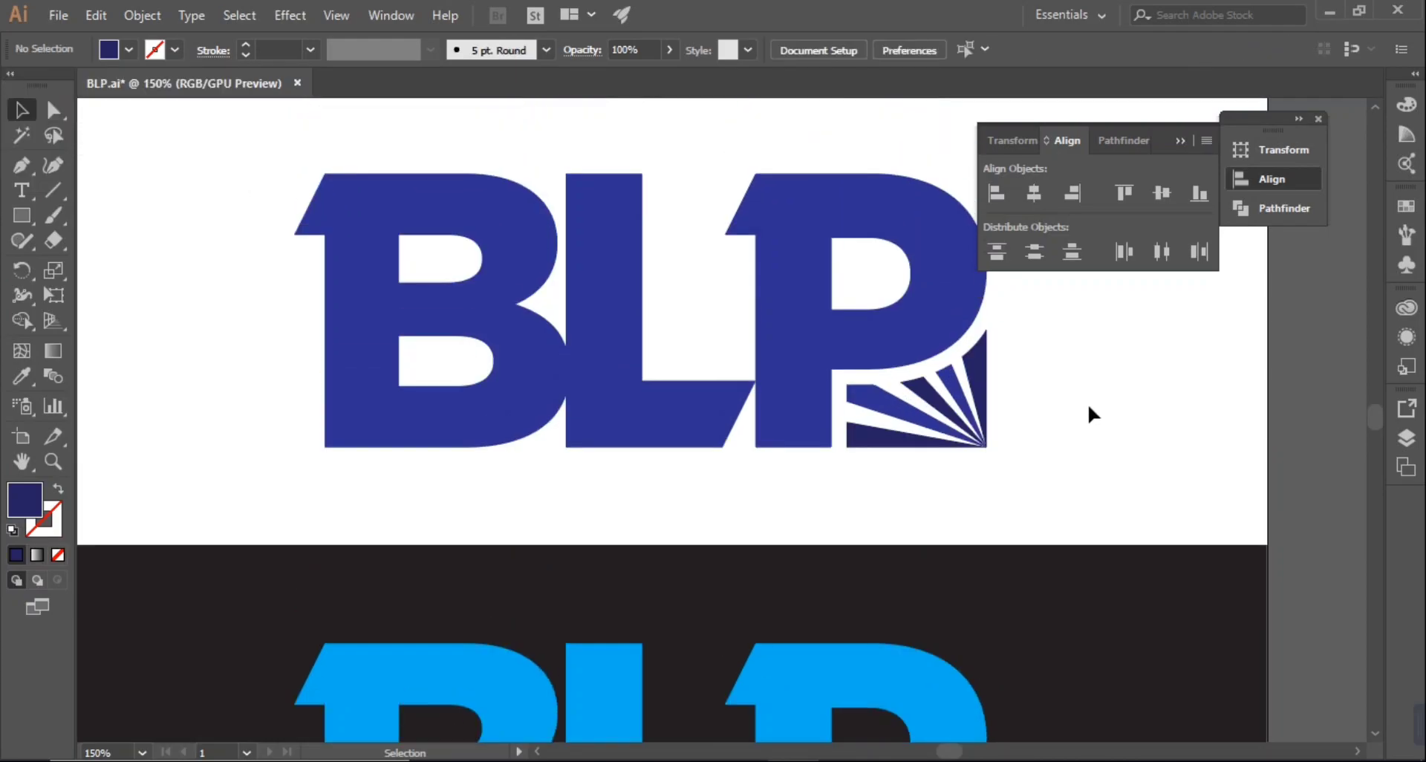
{"action": "scroll", "coordinate": [1089, 408], "scroll_direction": "up", "scroll_amount": 3}
{"action": "scroll", "coordinate": [1092, 407], "scroll_direction": "down", "scroll_amount": 4}
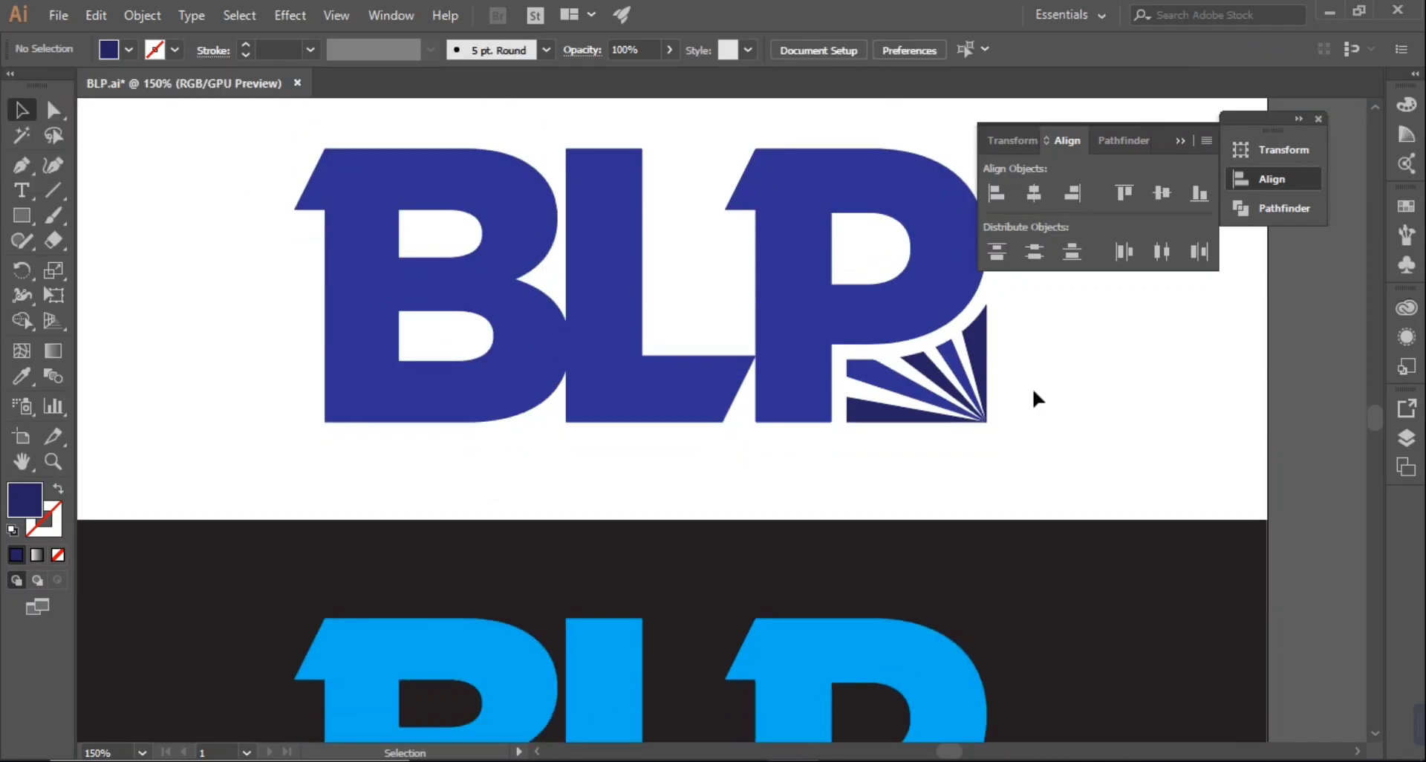
Step: Select the alternate fan rays and try light blue, orange, green and teal fills on them
{"action": "left_click_drag", "start_coordinate": [976, 364], "coordinate": [965, 349]}
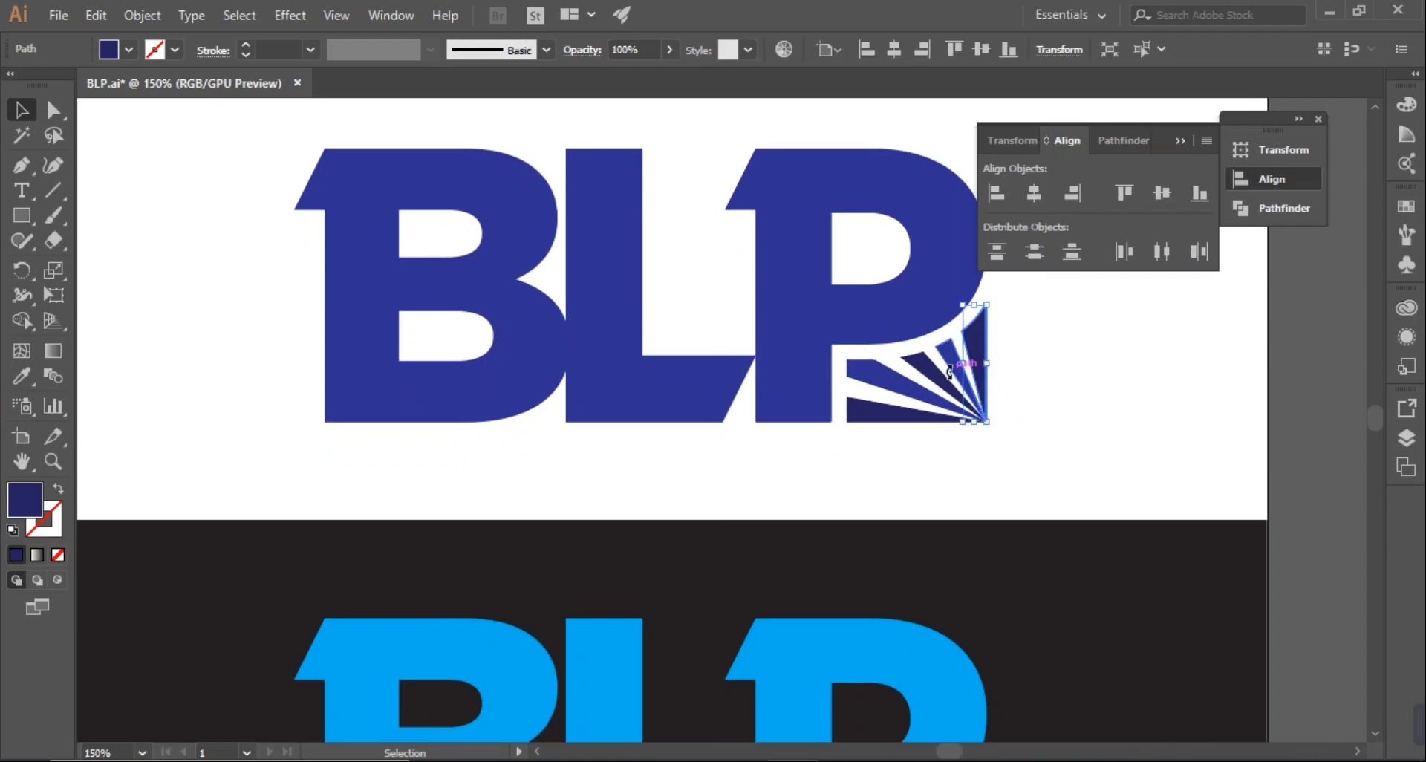
{"action": "left_click", "coordinate": [877, 418], "text": "shift"}
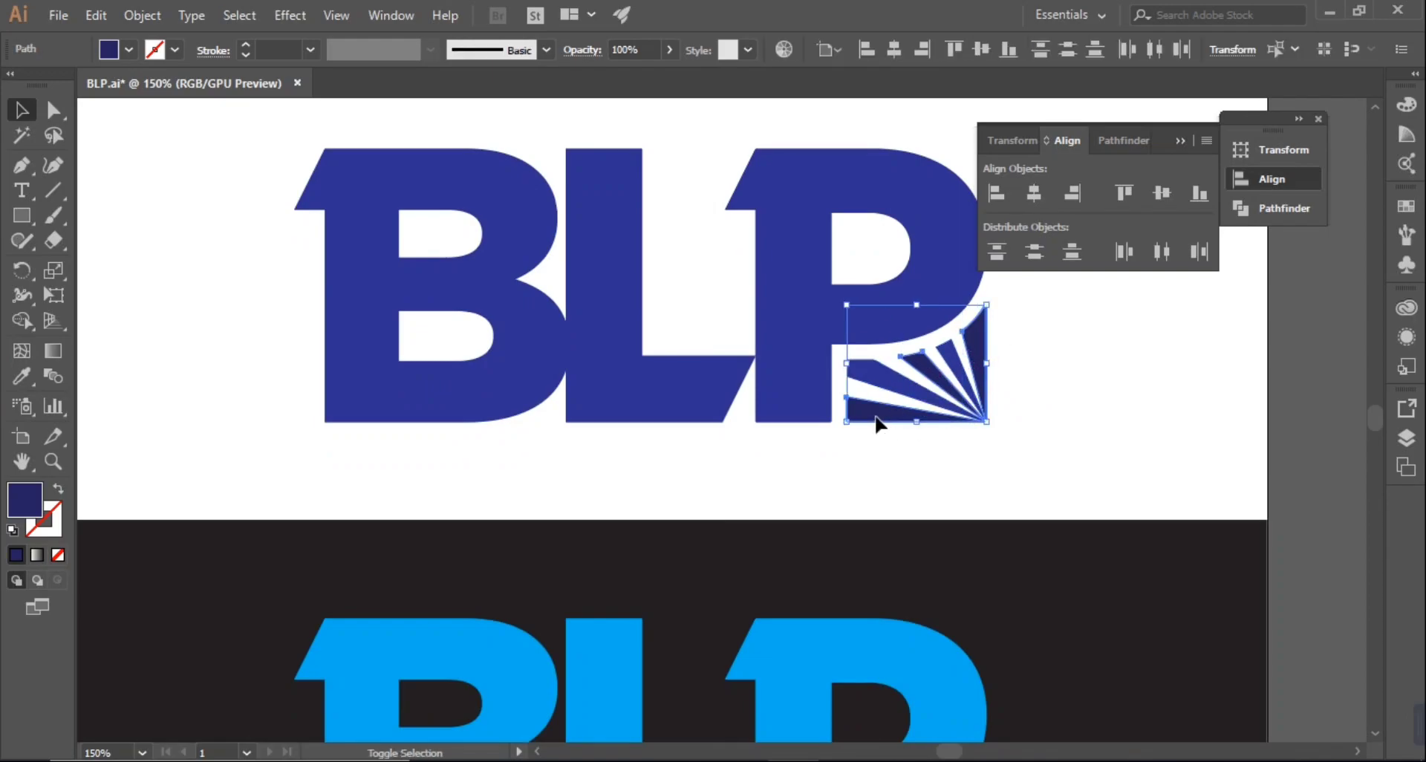
{"action": "left_click", "coordinate": [129, 50]}
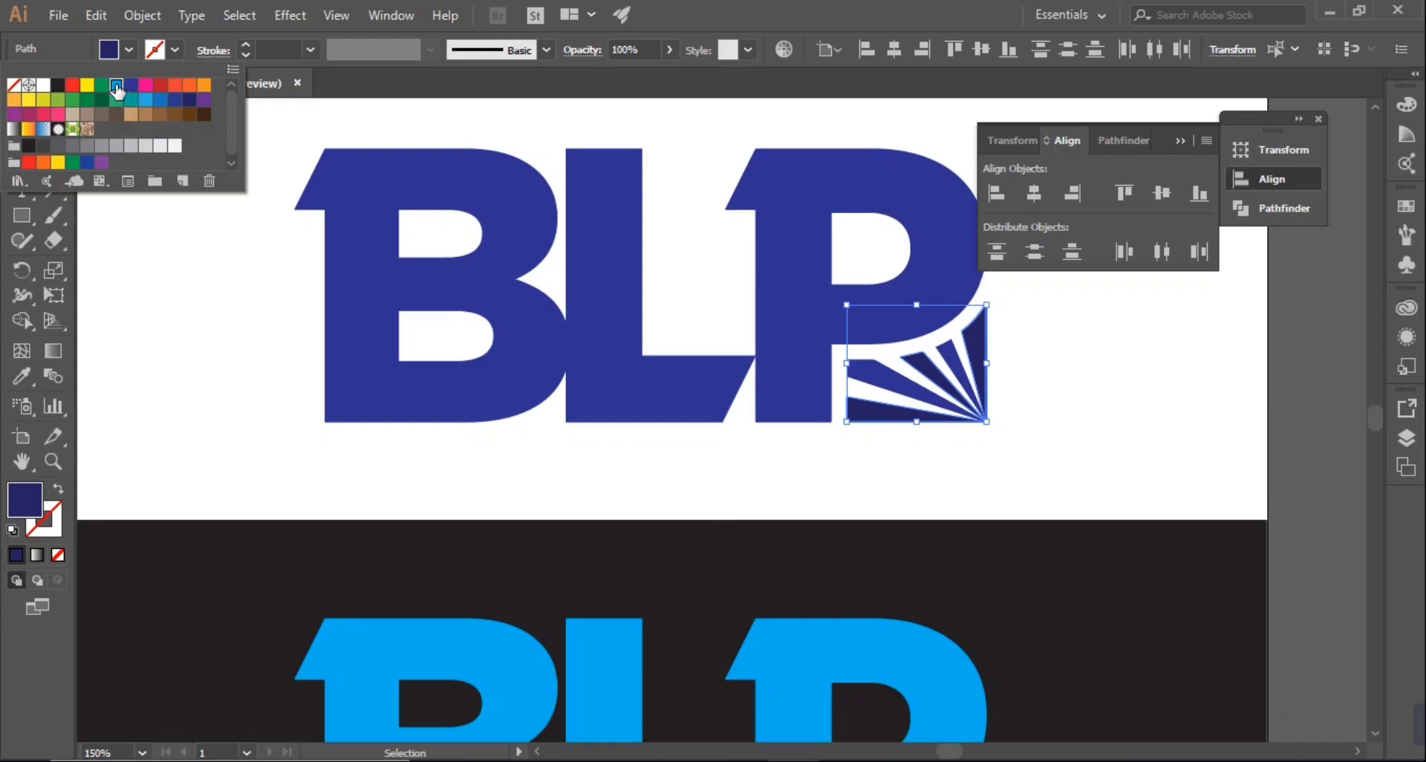
{"action": "left_click", "coordinate": [117, 86]}
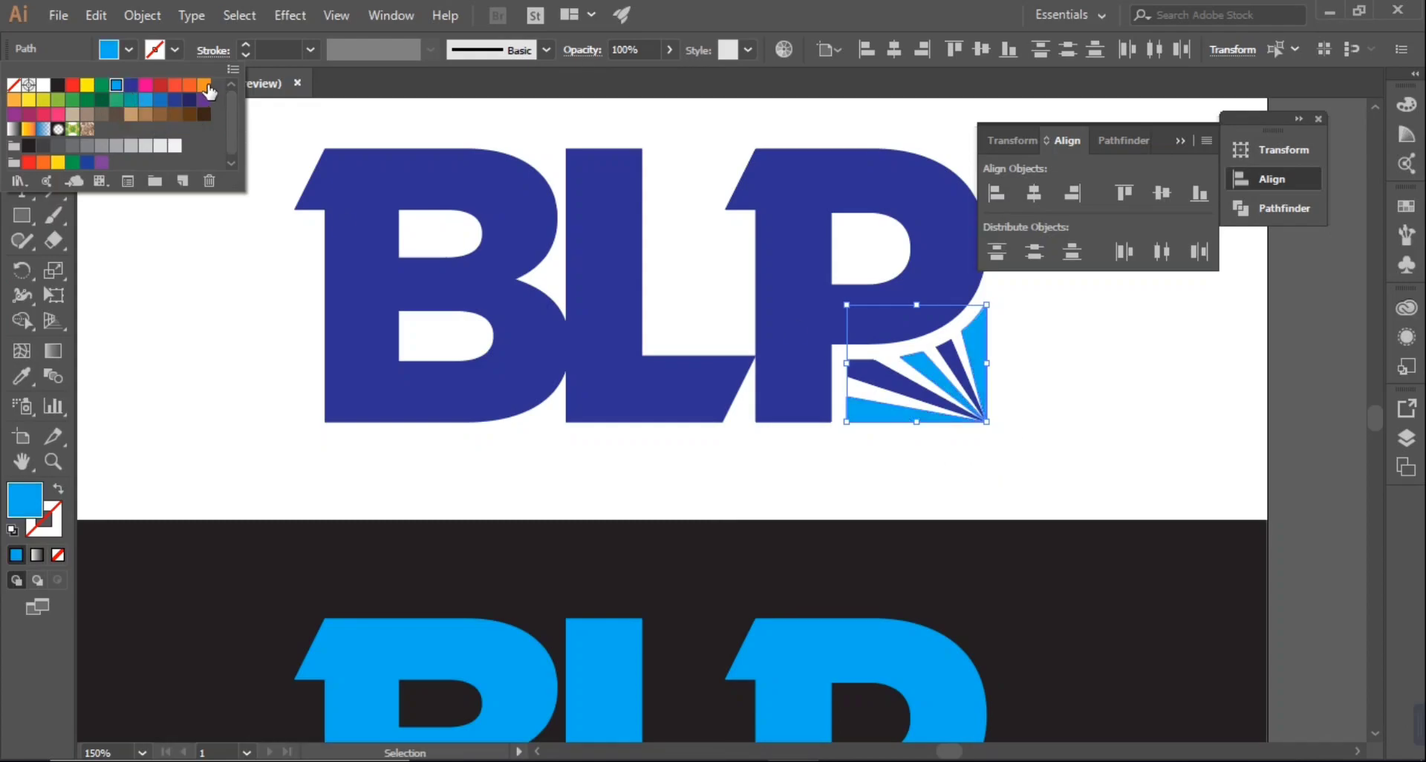
{"action": "left_click", "coordinate": [204, 87]}
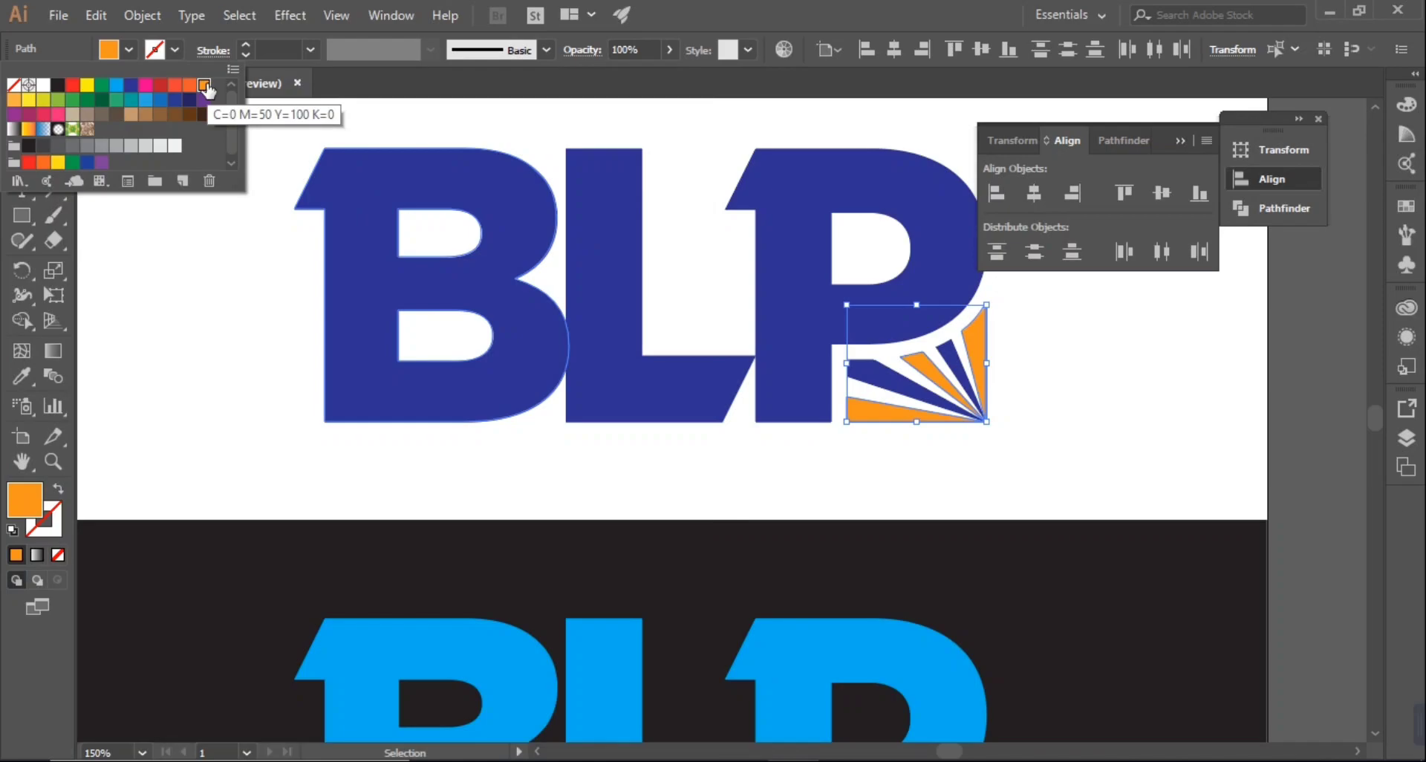
{"action": "left_click", "coordinate": [117, 100]}
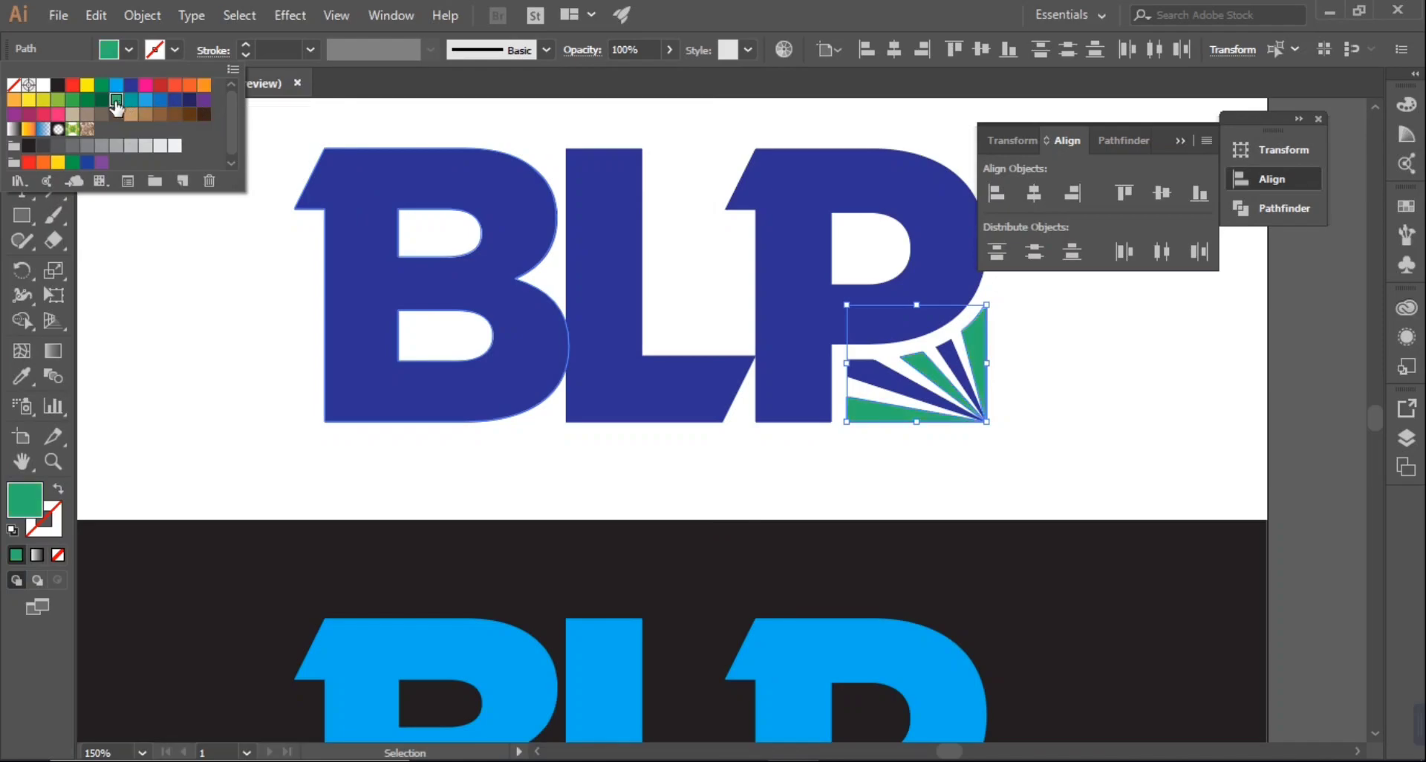
{"action": "left_click", "coordinate": [130, 101]}
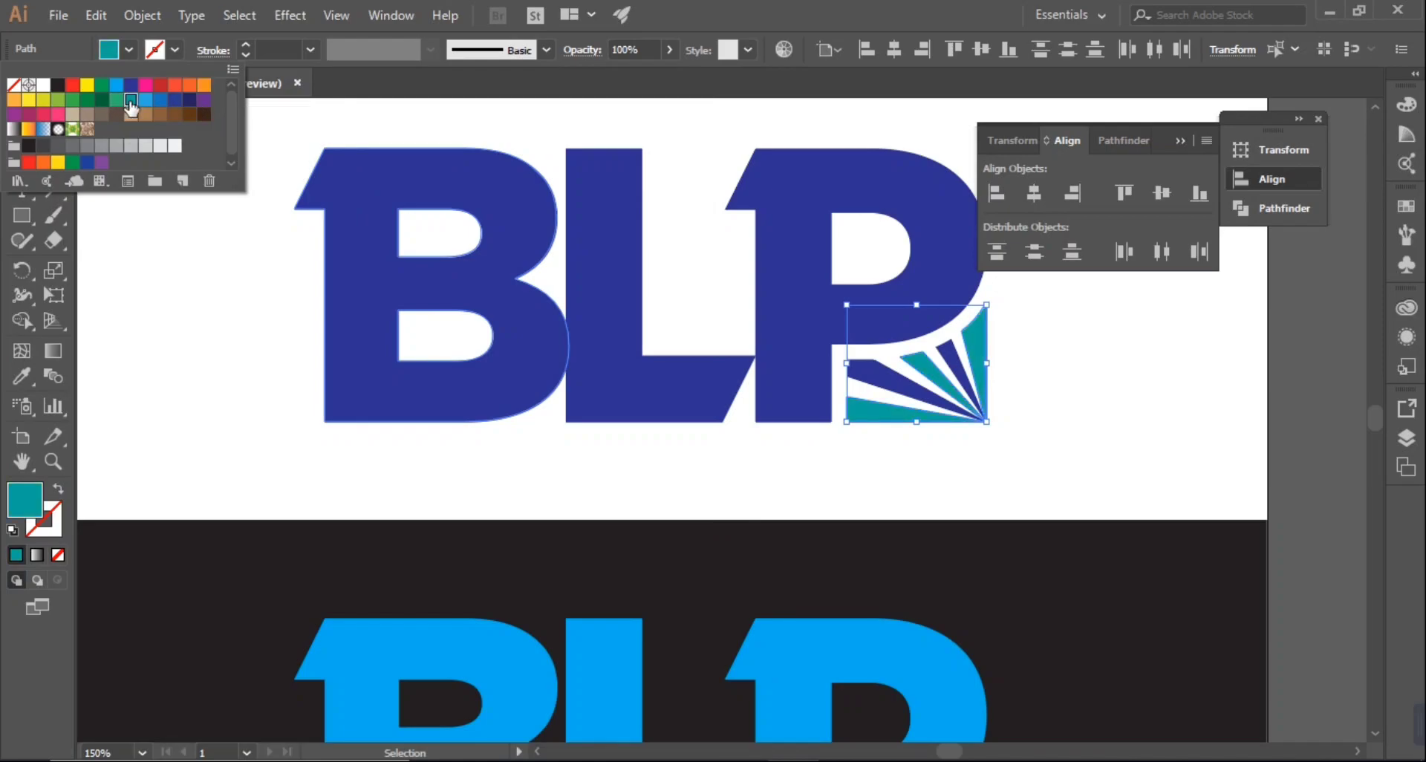
Step: Compare light blue, lime, yellow, purple and magenta on the rays, settling on light blue
{"action": "left_click", "coordinate": [116, 86]}
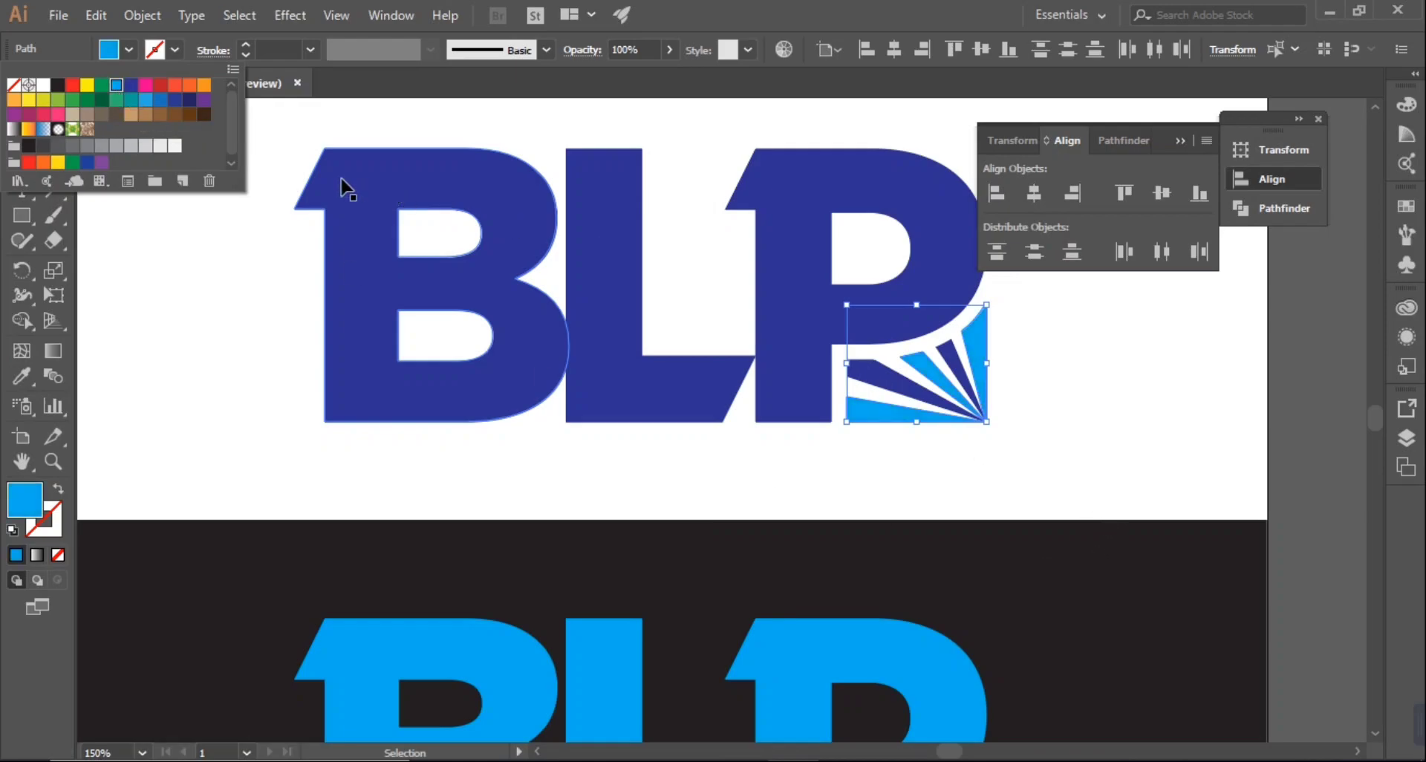
{"action": "left_click", "coordinate": [57, 101]}
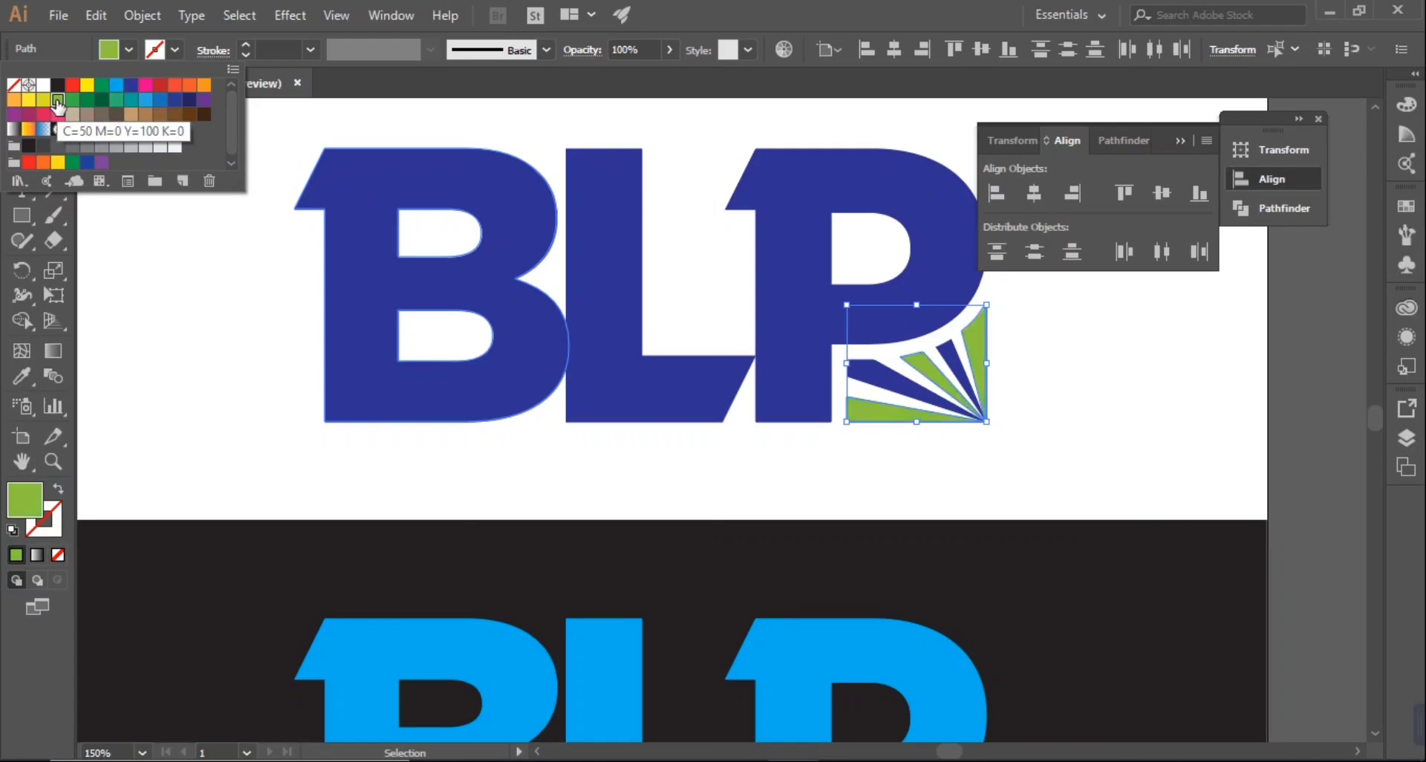
{"action": "left_click", "coordinate": [88, 85]}
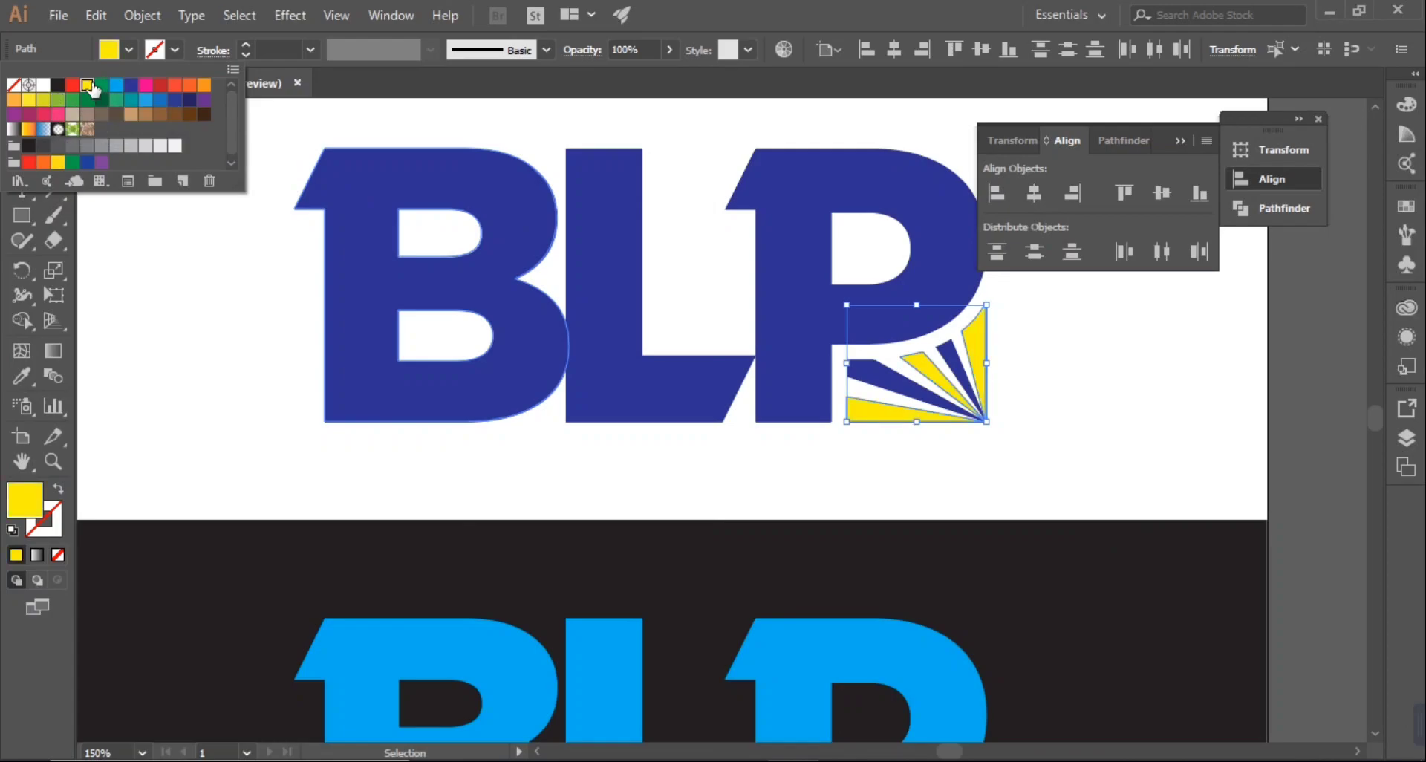
{"action": "left_click", "coordinate": [203, 99]}
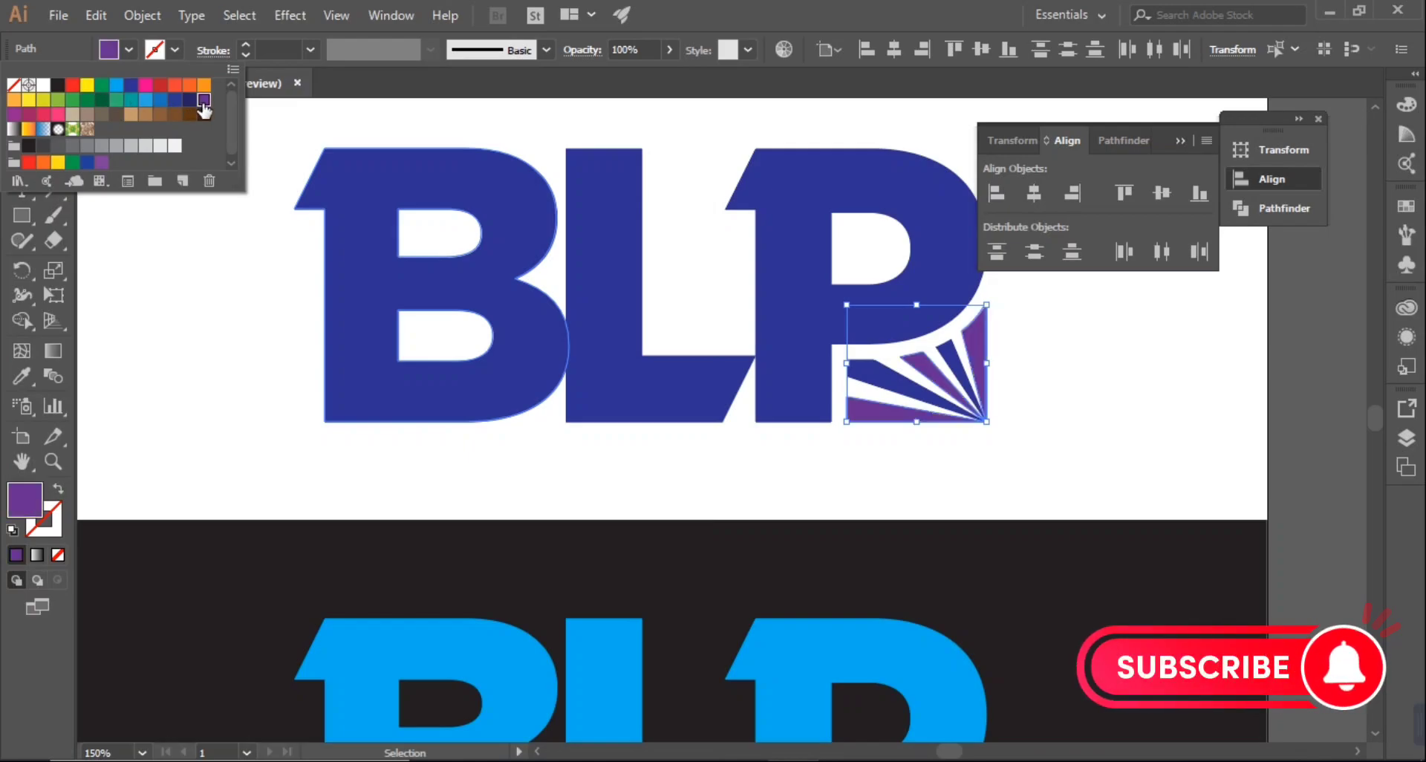
{"action": "left_click", "coordinate": [146, 86]}
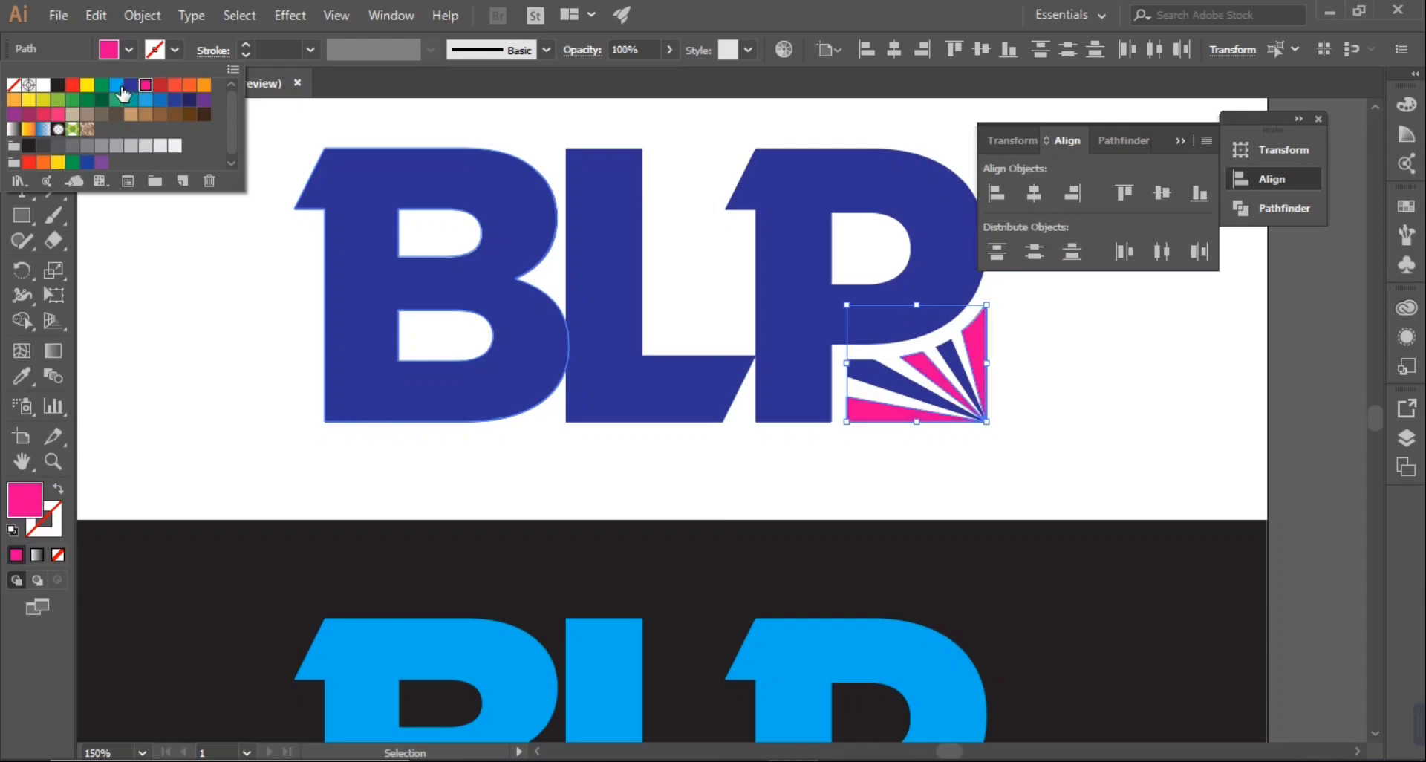
{"action": "left_click", "coordinate": [117, 86]}
Step: Deselect the rays and zoom out to view both logo versions
{"action": "left_click", "coordinate": [935, 474]}
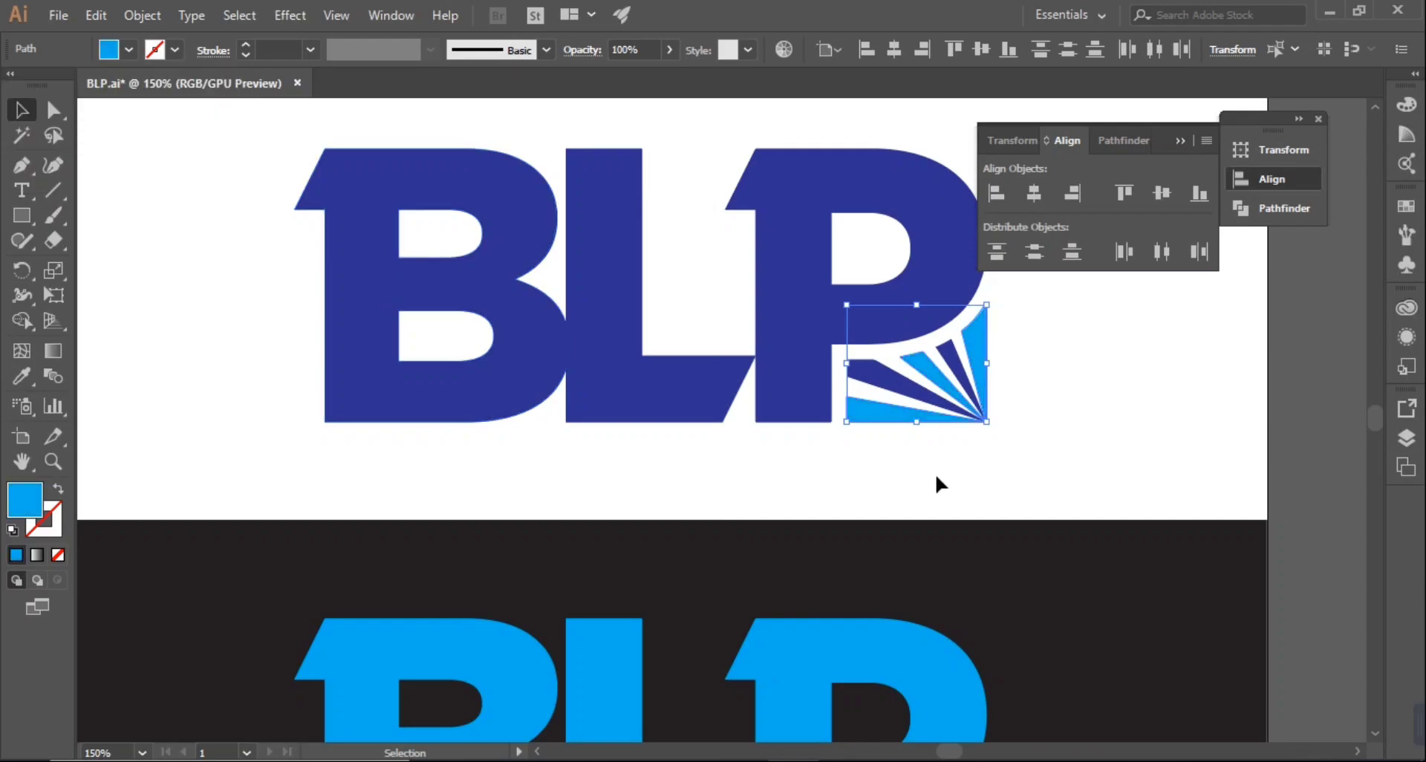
{"action": "left_click", "coordinate": [935, 474]}
{"action": "scroll", "coordinate": [934, 479], "scroll_direction": "up", "scroll_amount": 2}
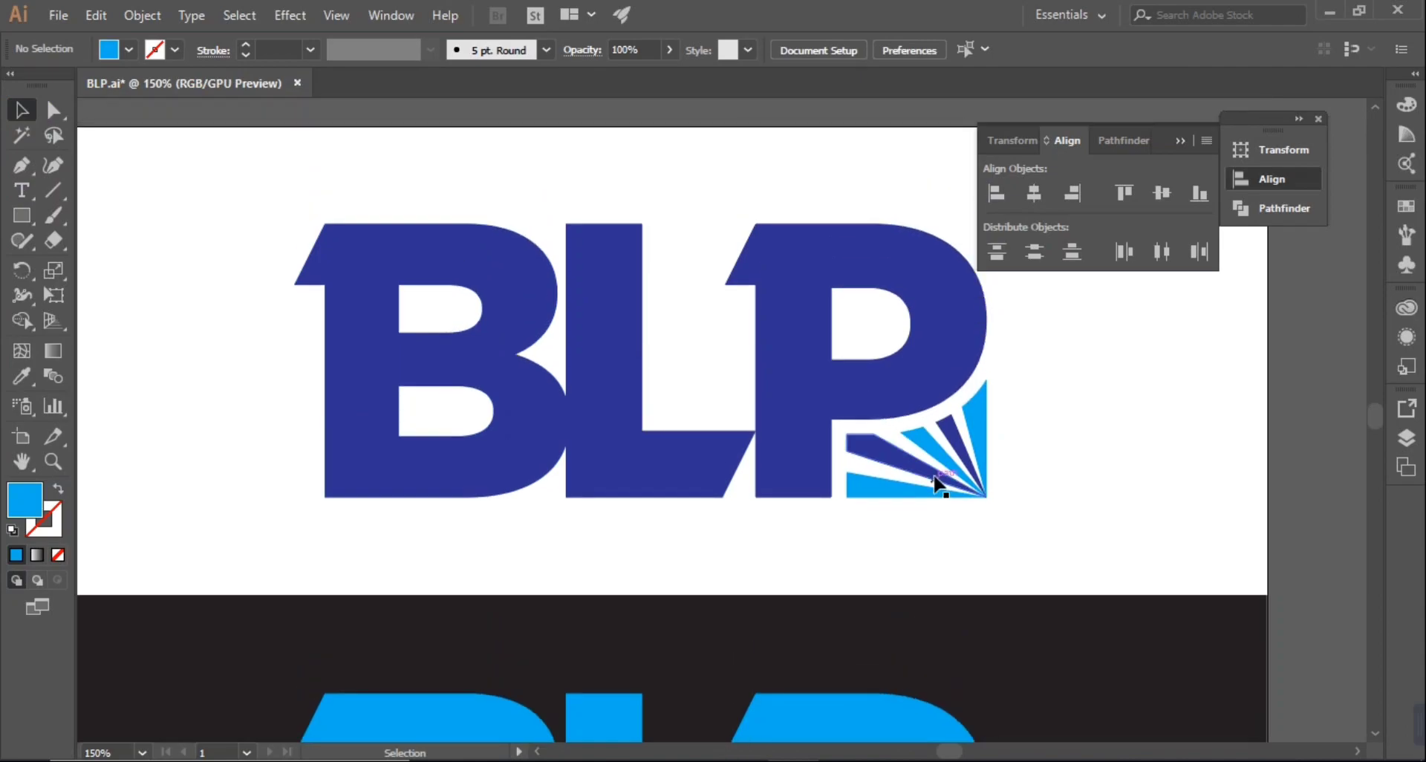
{"action": "key", "text": "ctrl+minus"}
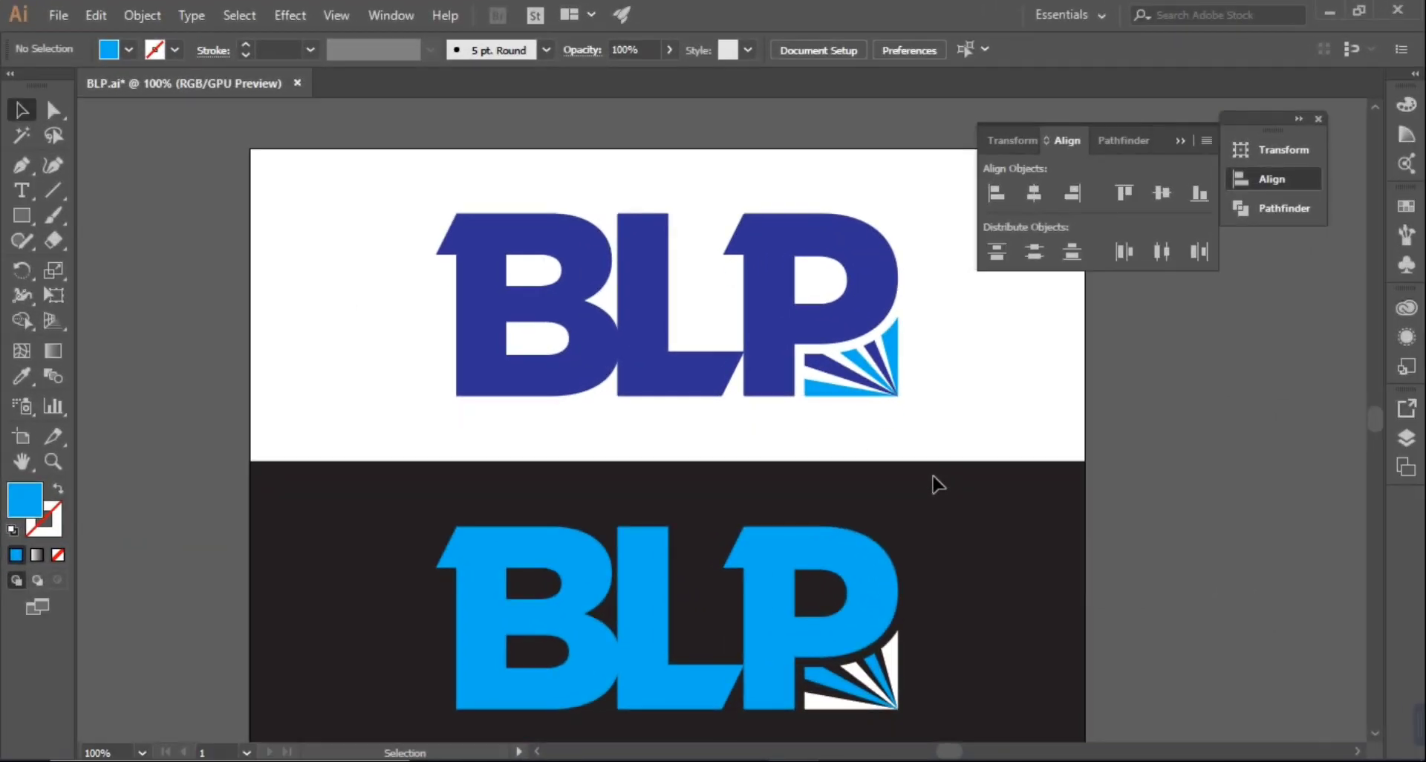